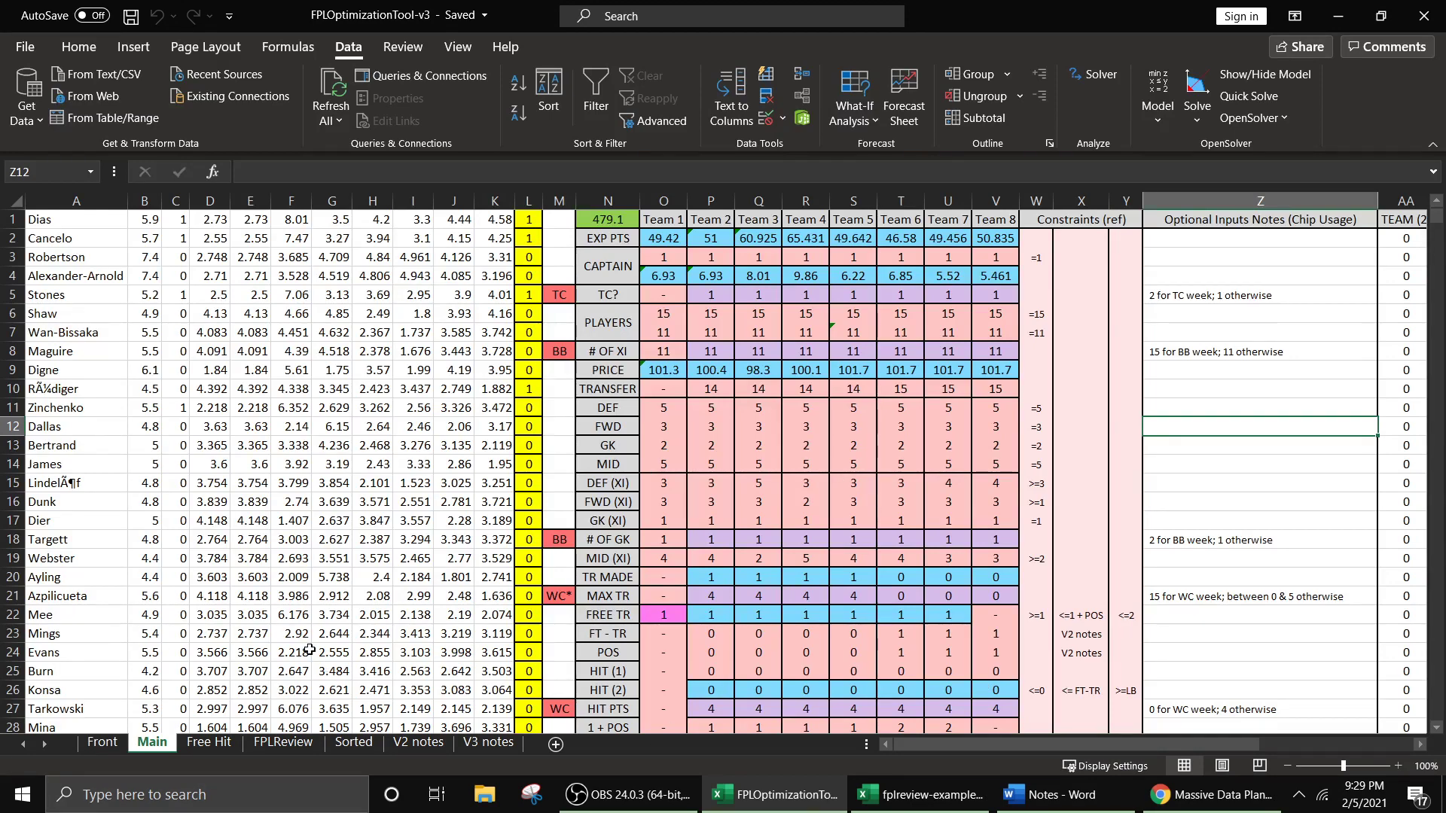
- Review the V2 notes and V3 notes sheets, then go back to the Main sheet
click(427, 744)
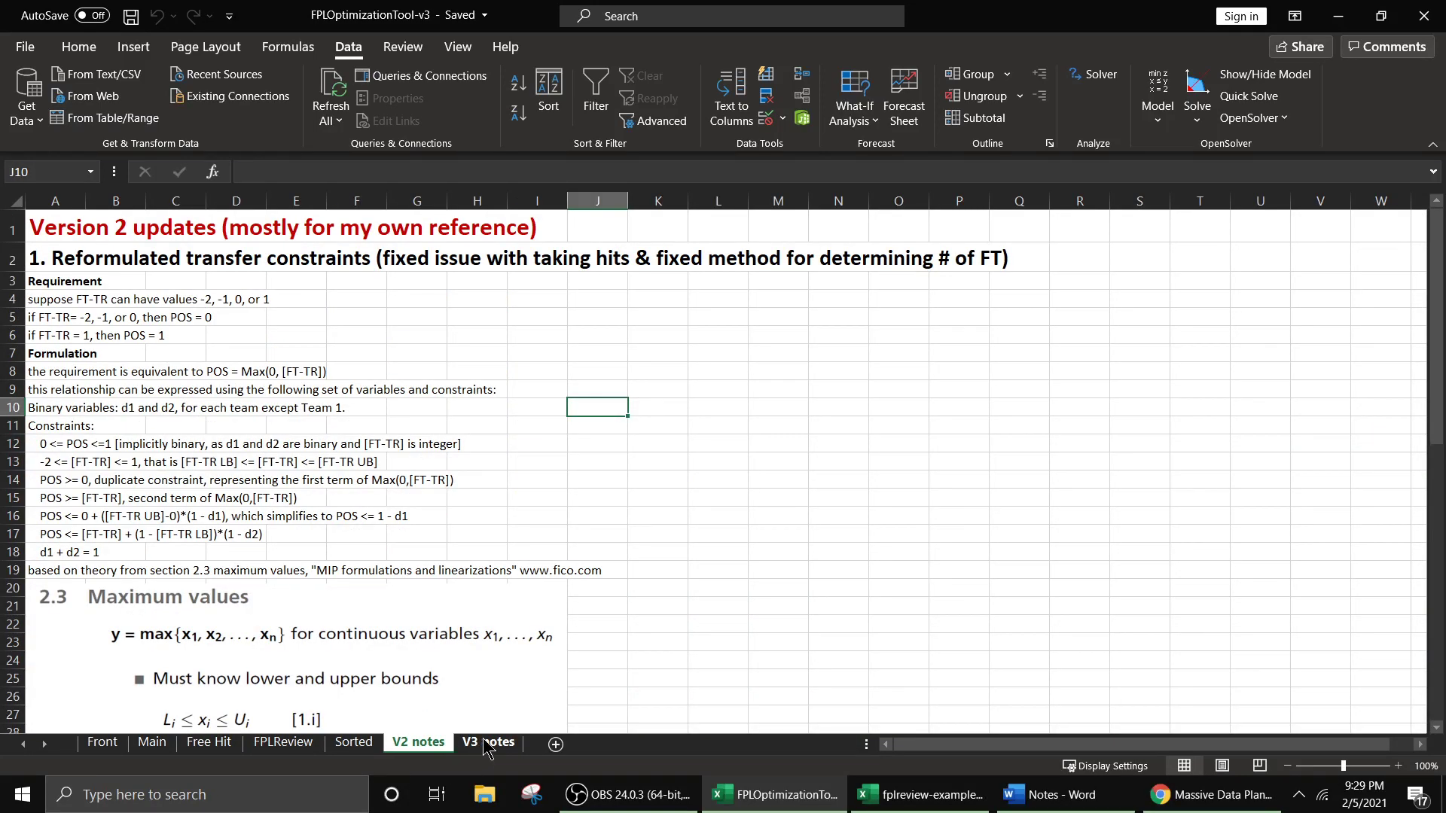
click(485, 744)
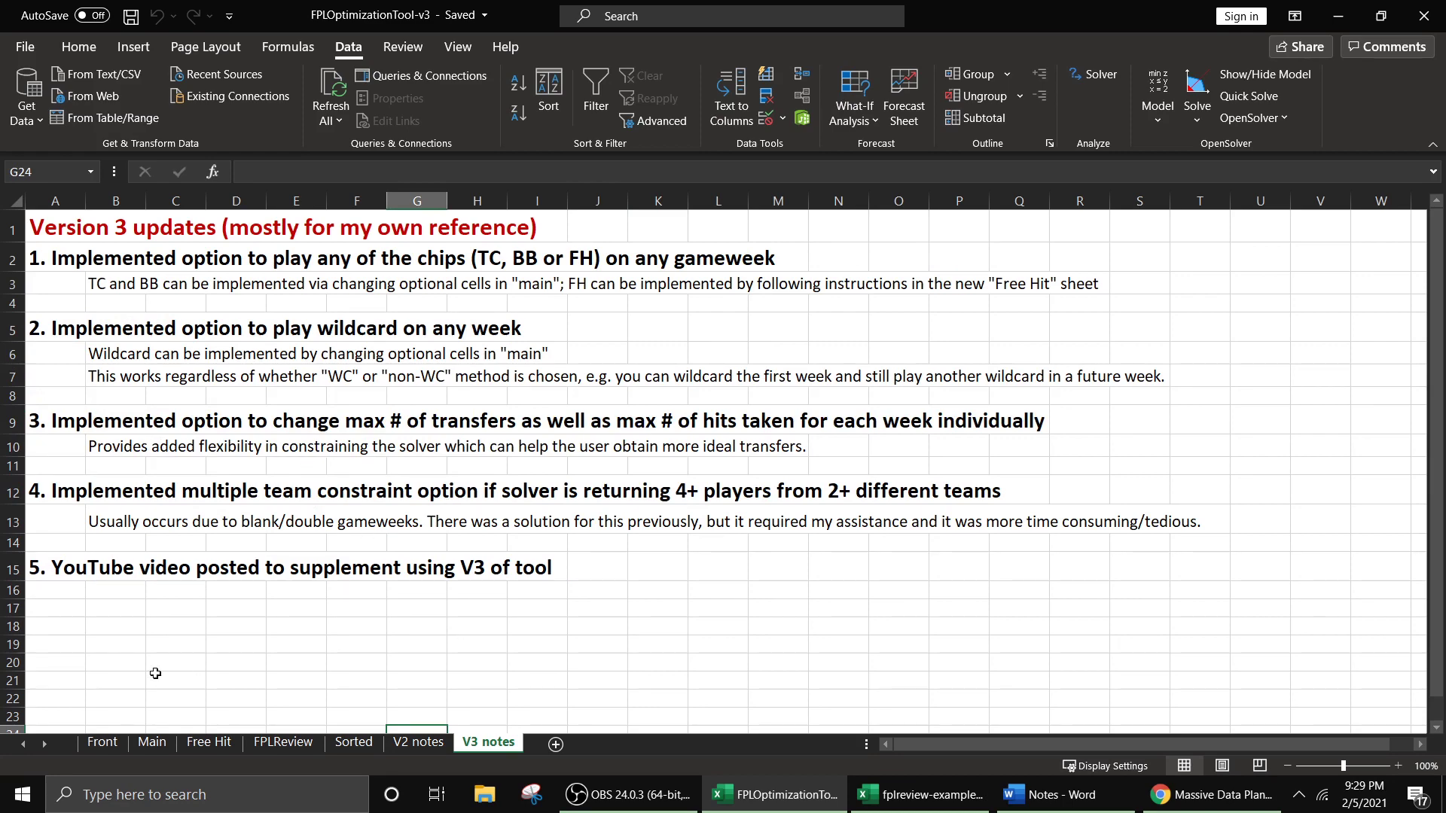
click(152, 744)
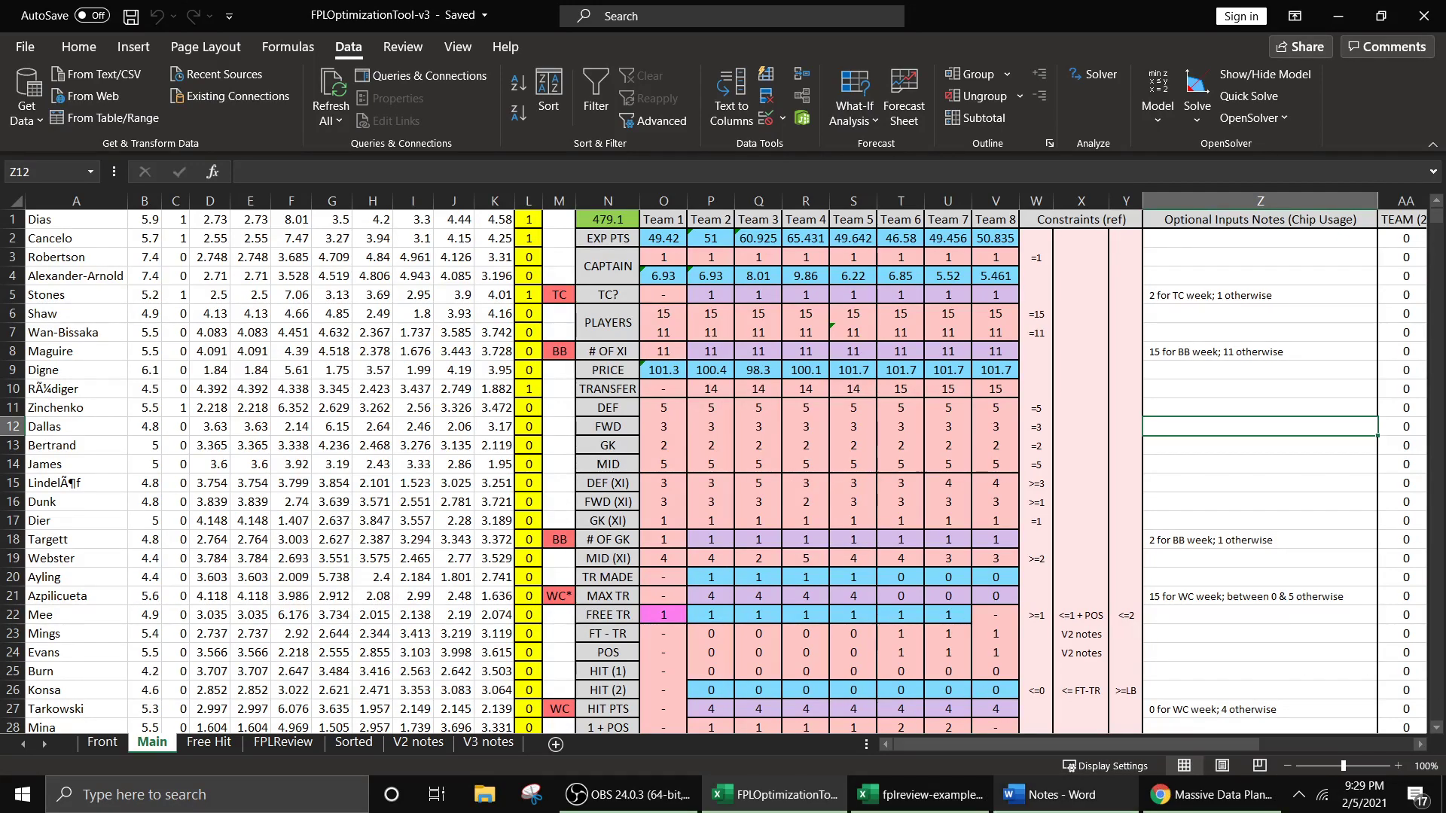
- Inspect the pink Team 1 input cells for free transfers (O22) and budget (O33) on the Main sheet
scroll(677, 481, down, 3)
click(664, 445)
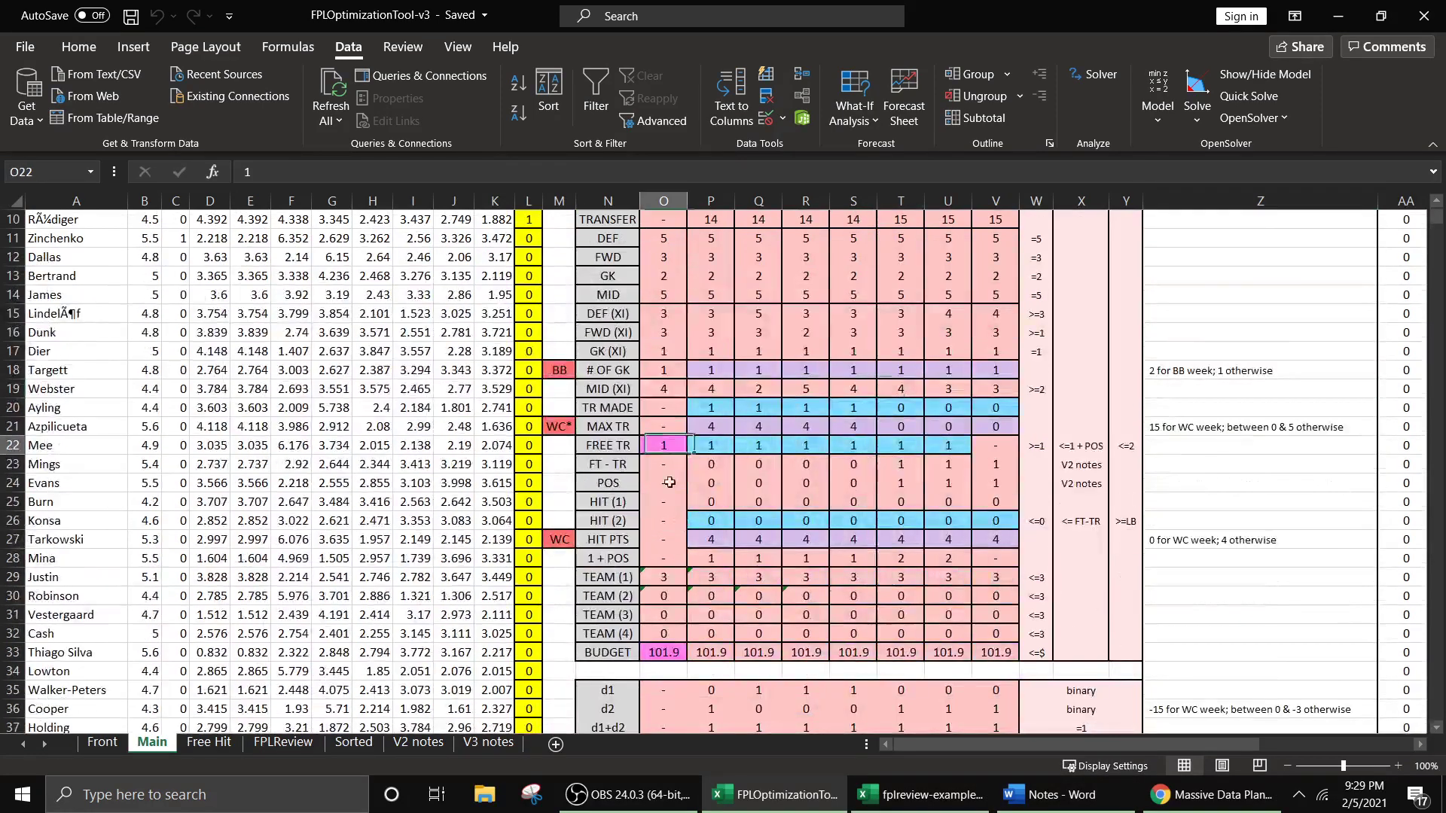
click(655, 654)
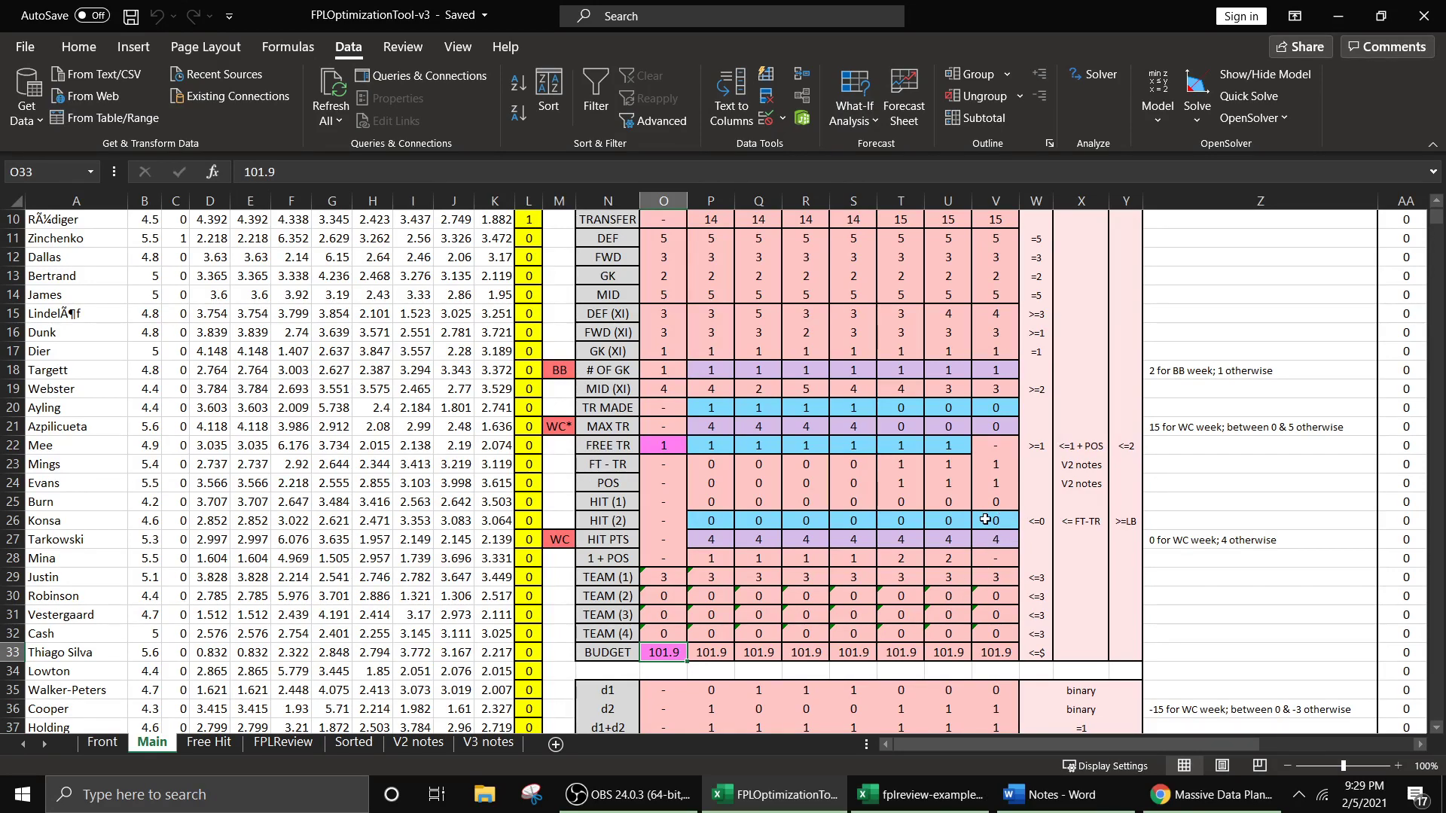
- Switch to the Massive Data Planner page in Chrome and inspect the Initial Bank value under Transfer Settings
click(1213, 794)
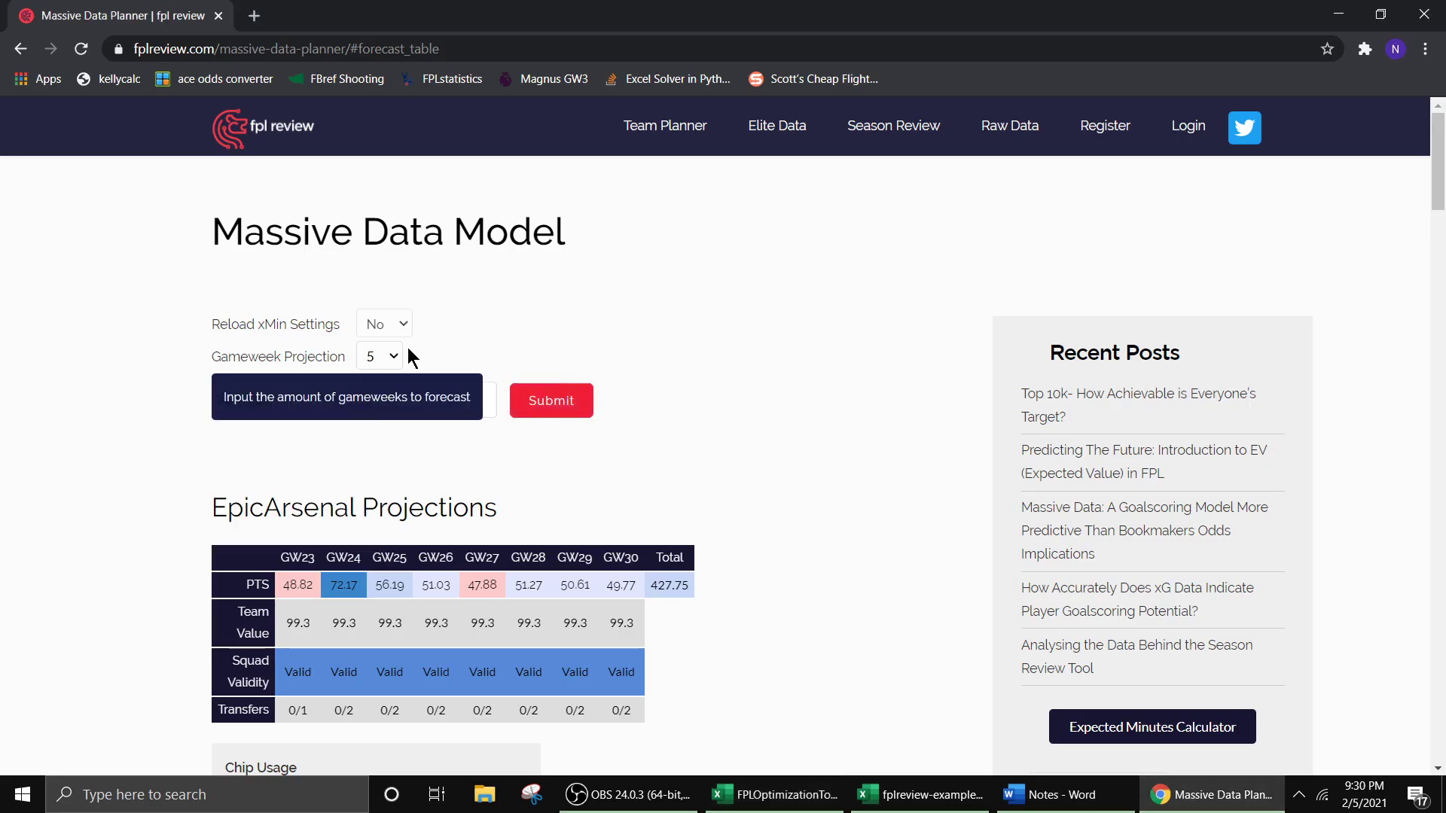
scroll(645, 506, down, 9)
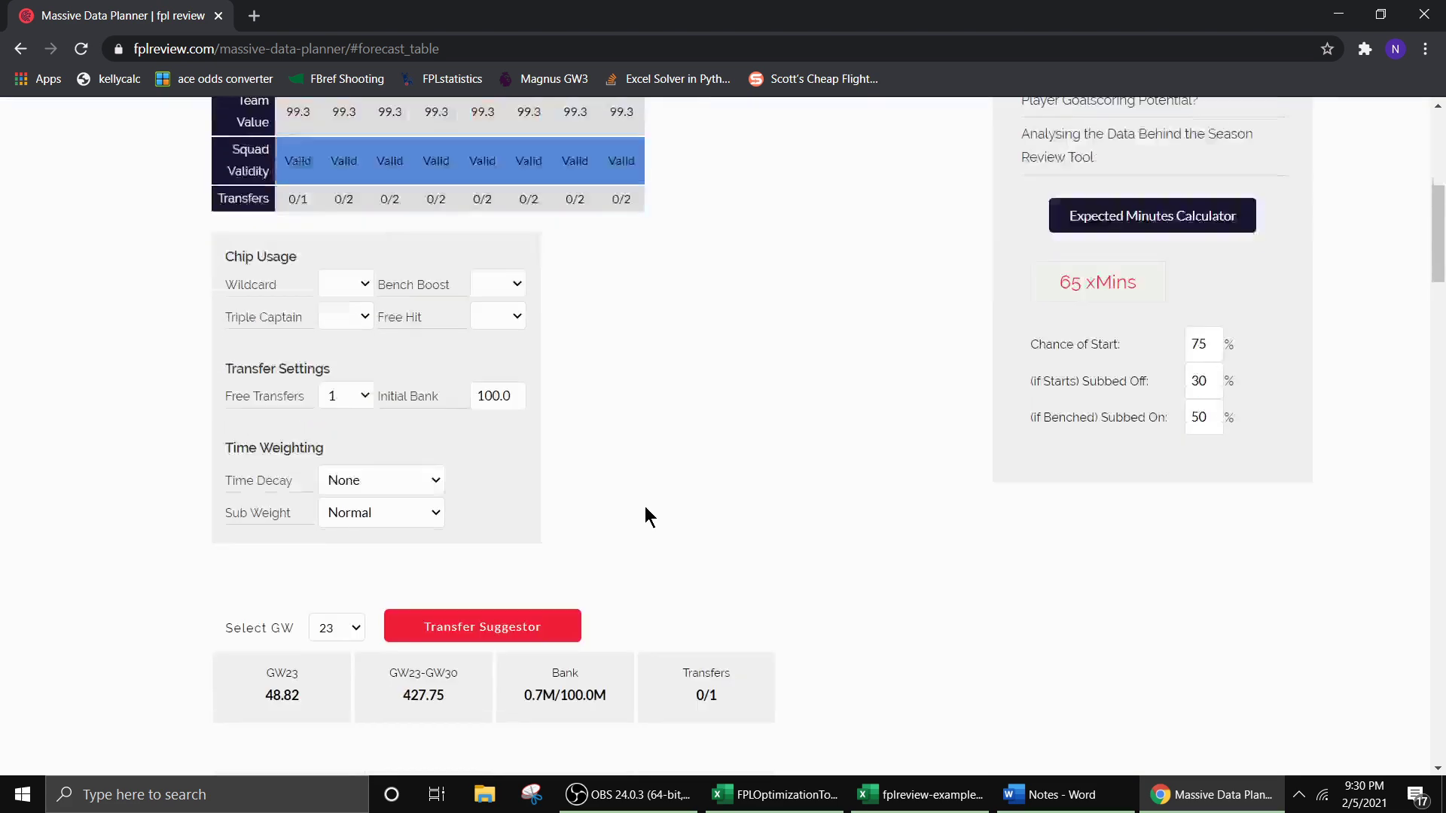
scroll(666, 395, up, 1)
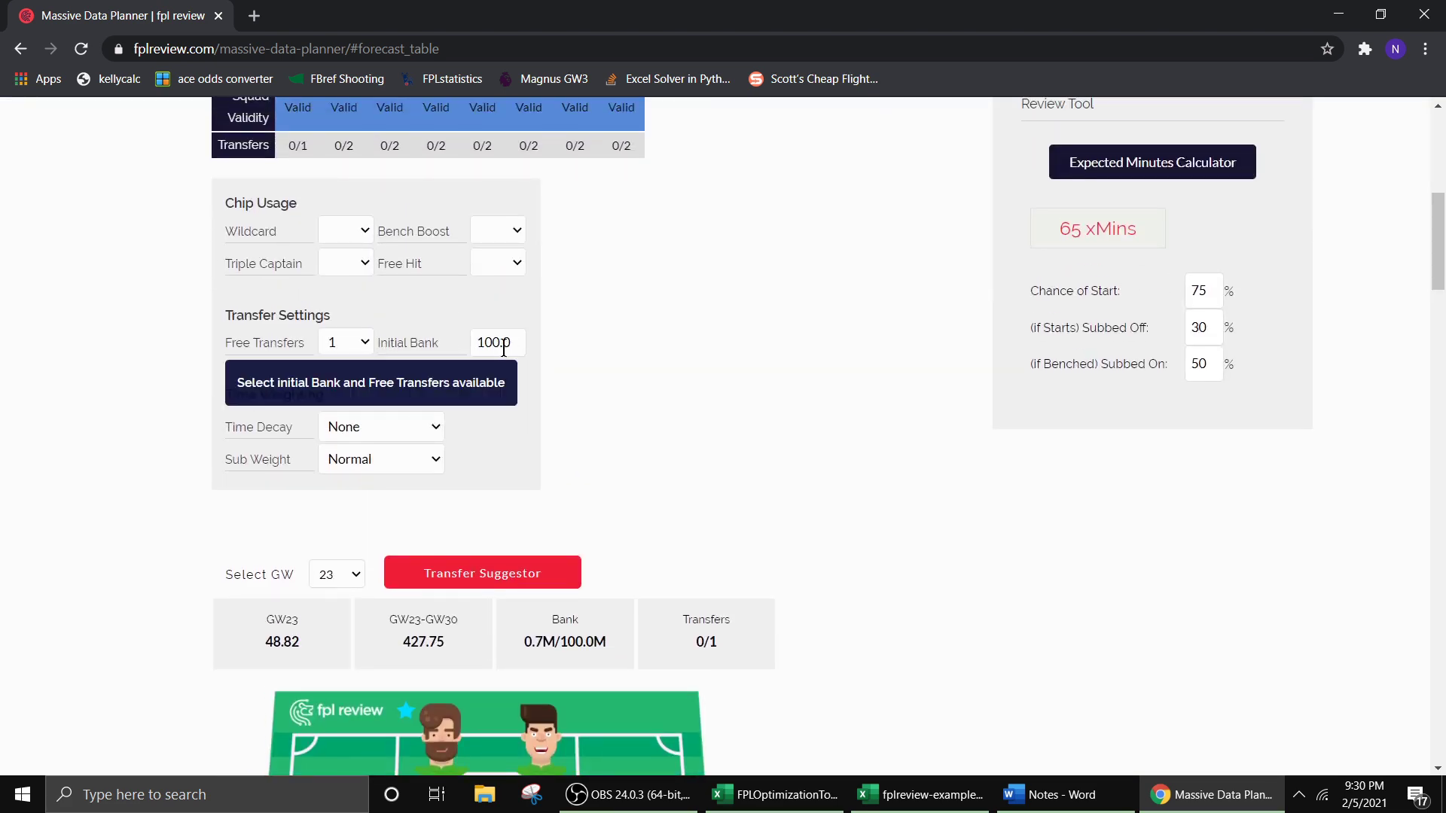
drag(511, 342, 490, 343)
click(779, 515)
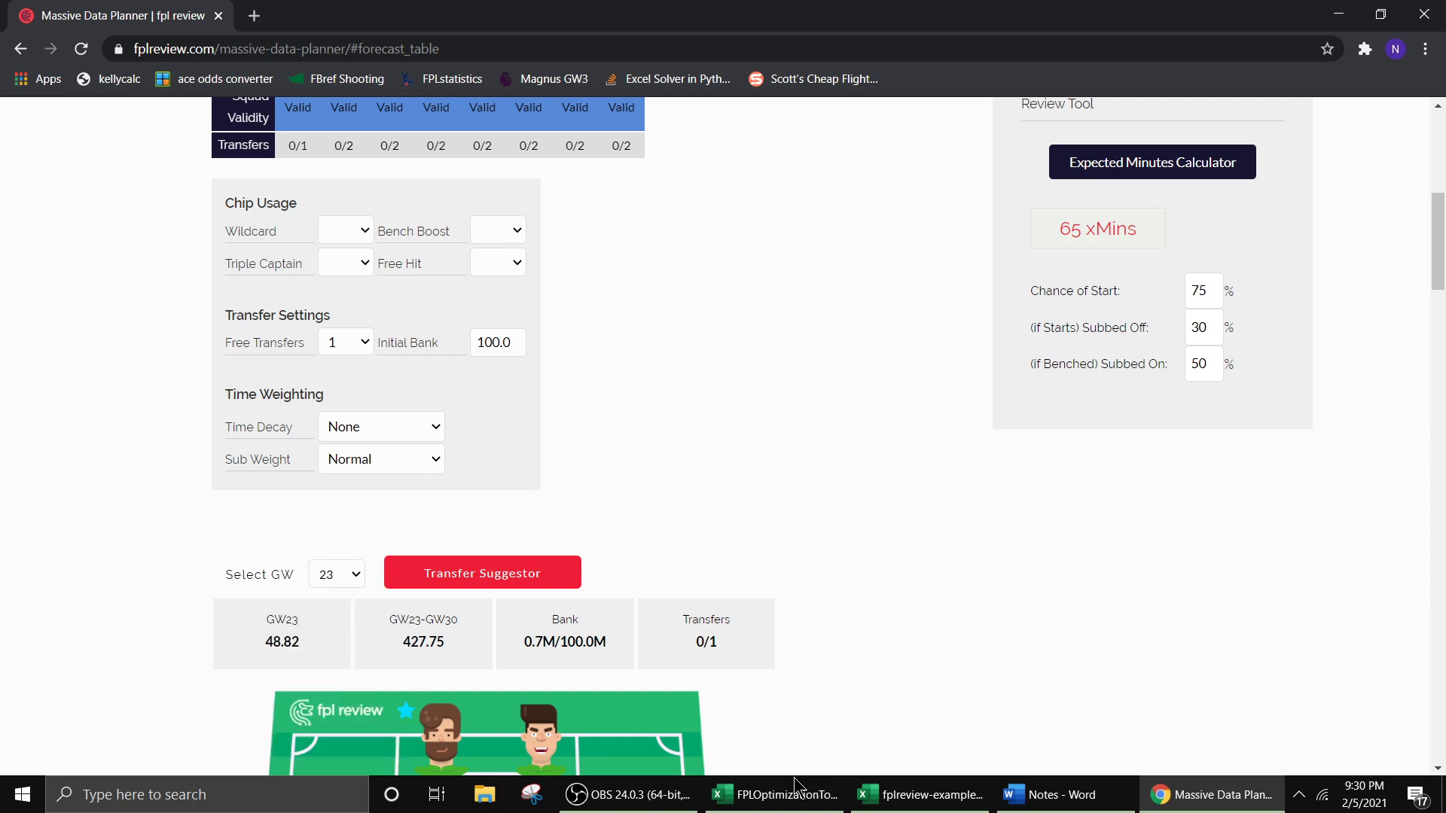
- Return to the FPLOptimizationTool-v3 workbook and inspect the purple optional inputs in the # OF GK and MAX TR rows
click(824, 801)
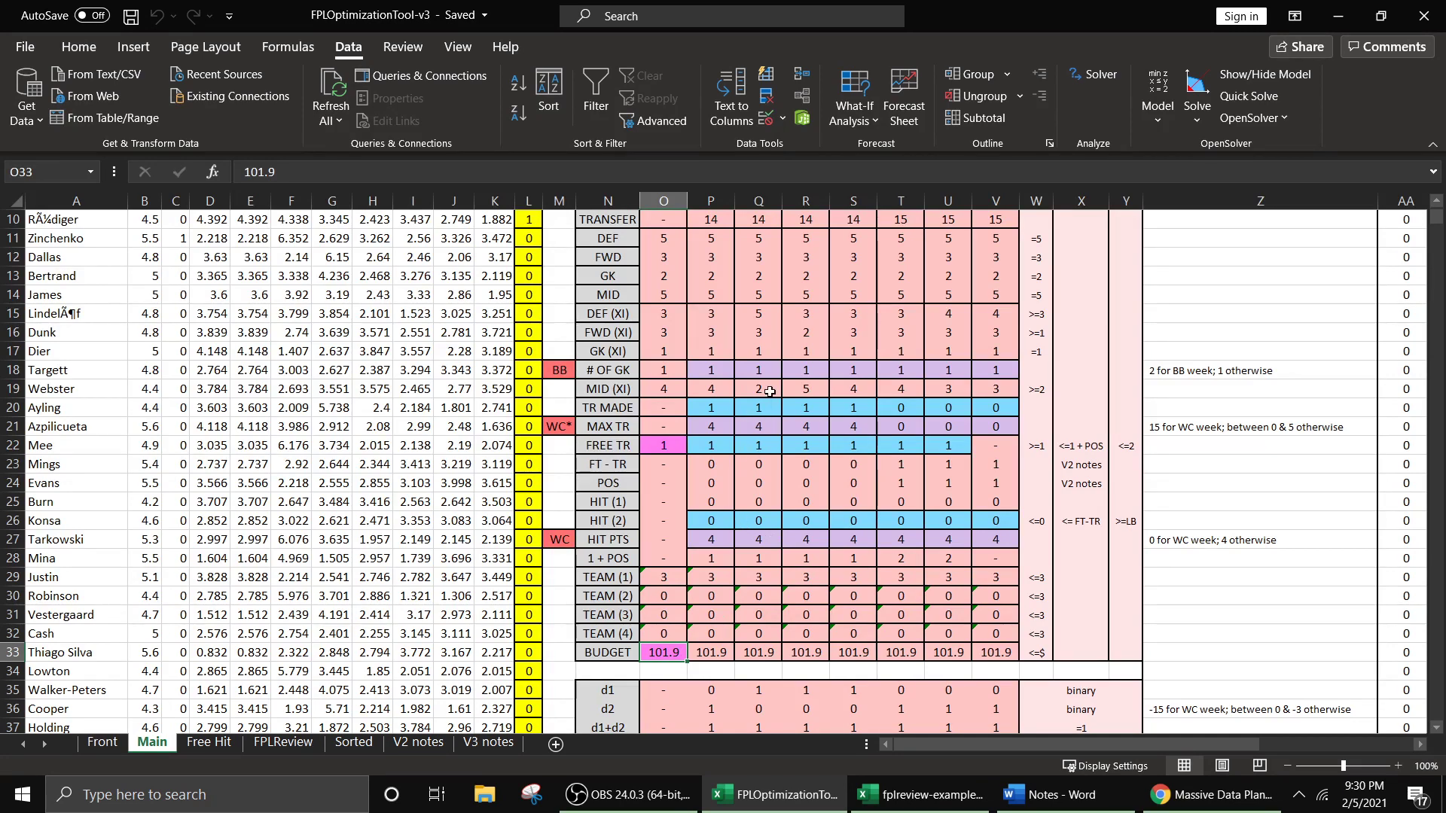
click(697, 393)
drag(712, 372, 996, 373)
drag(996, 426, 853, 445)
click(839, 383)
scroll(883, 493, up, 1)
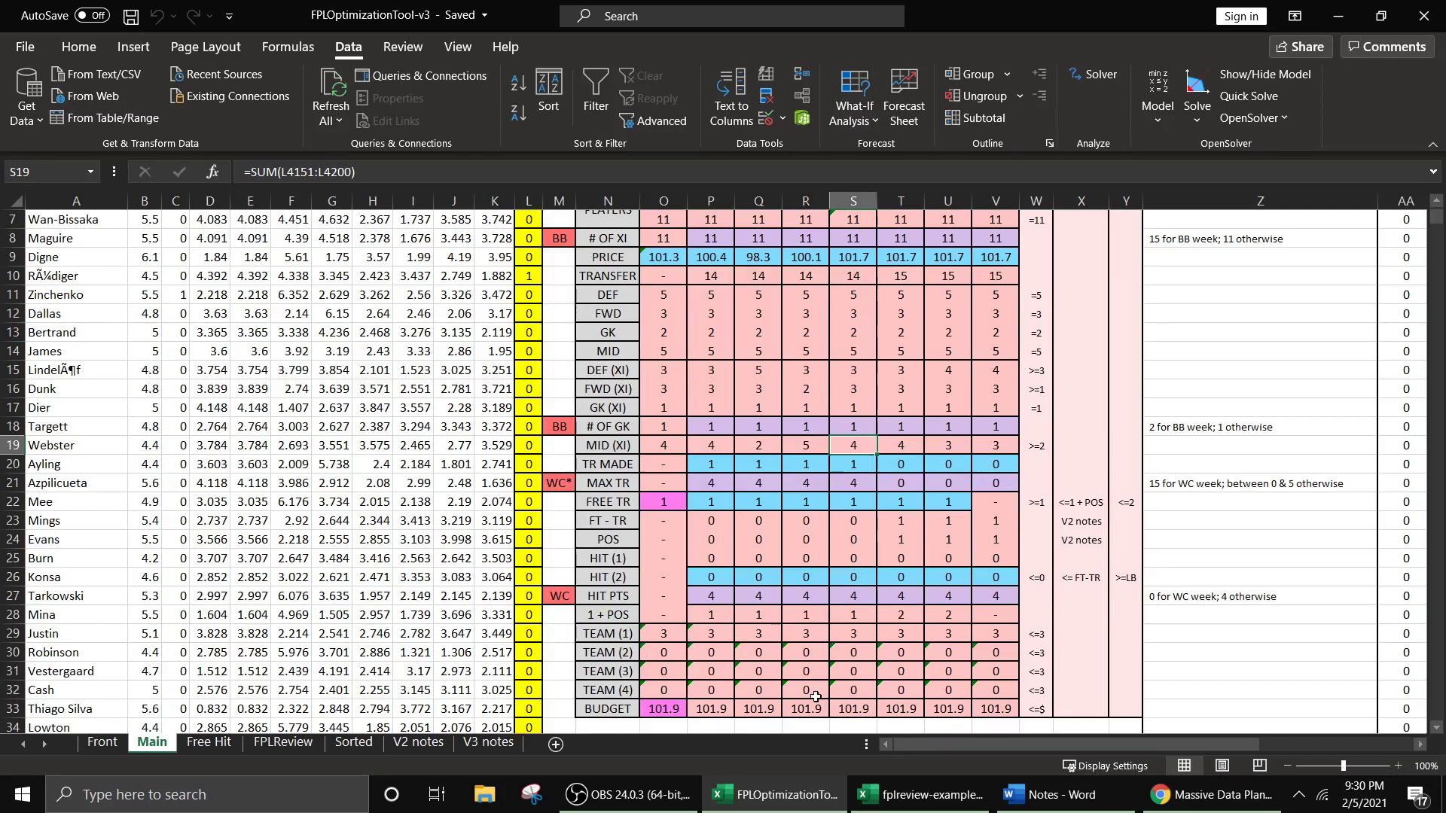
- Inspect the blue cells in the TR MADE, HIT (2) and FREE TR rows across the later teams
click(827, 462)
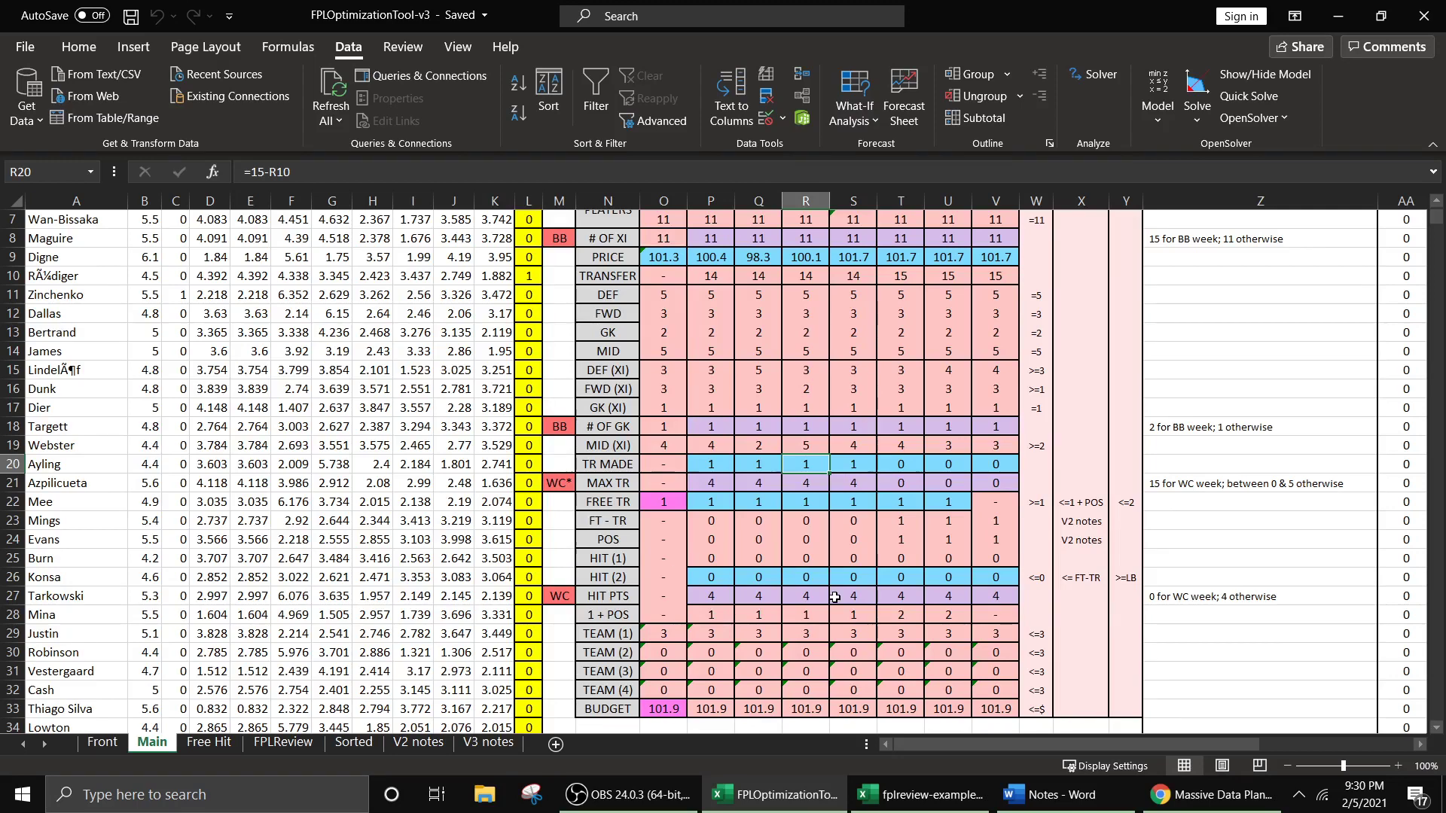
drag(719, 463, 986, 464)
click(993, 465)
drag(710, 576, 996, 577)
click(795, 526)
drag(711, 501, 901, 501)
click(794, 557)
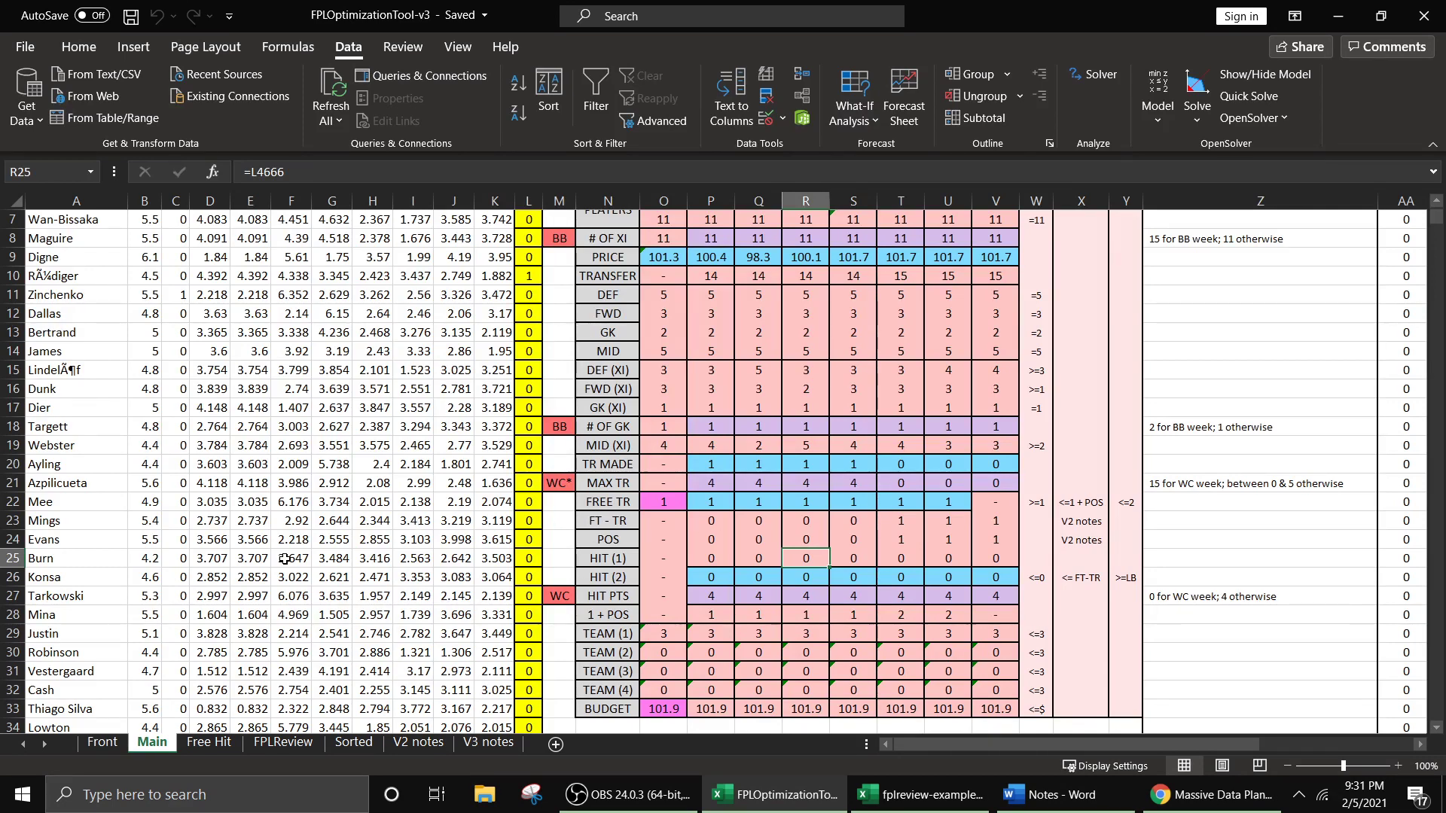
- Inspect the red constraint cells in the squad position rows, including the DEF (XI) and FWD (XI) formulas for Team 4
click(800, 386)
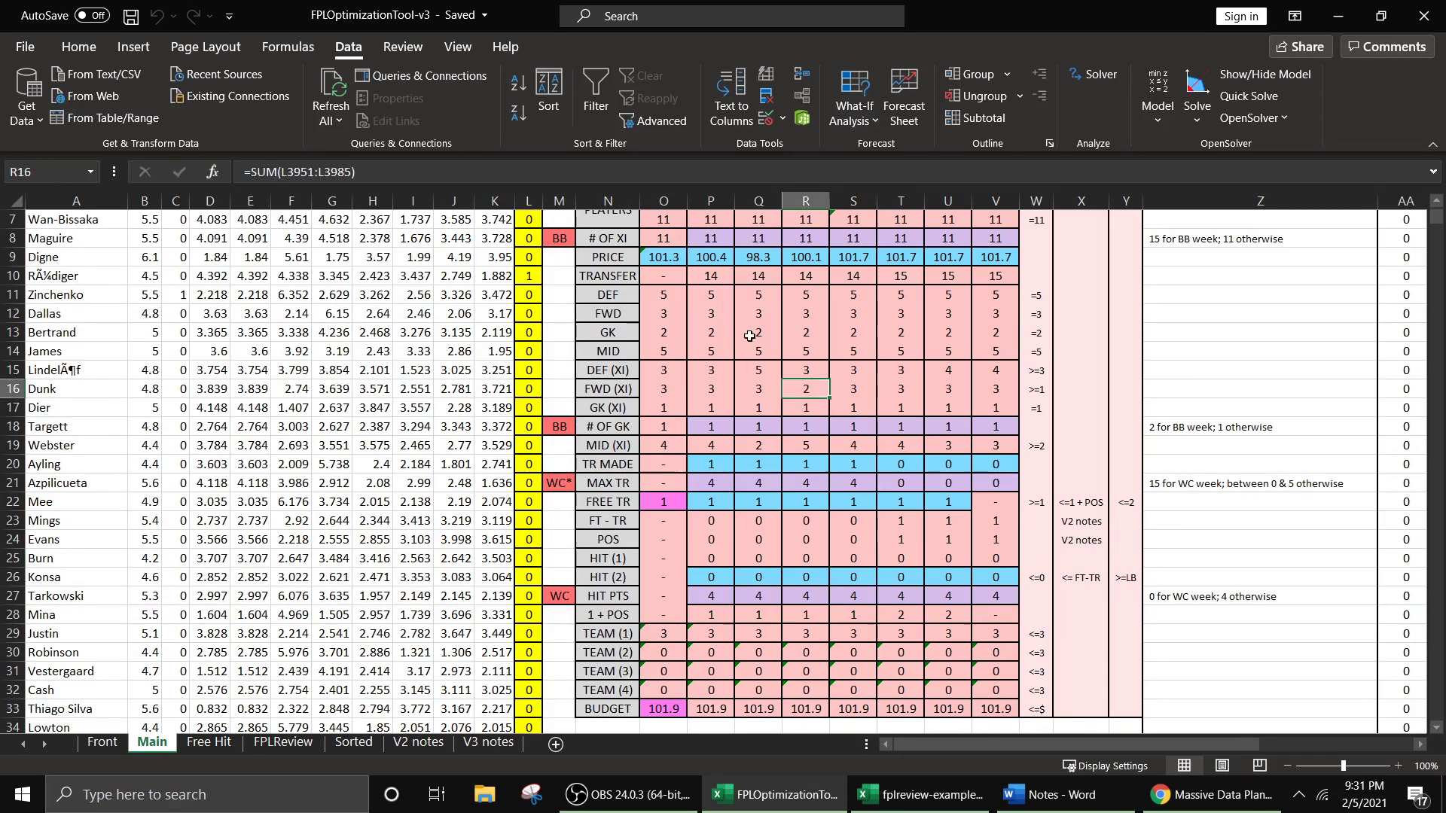
drag(753, 313, 829, 363)
click(826, 367)
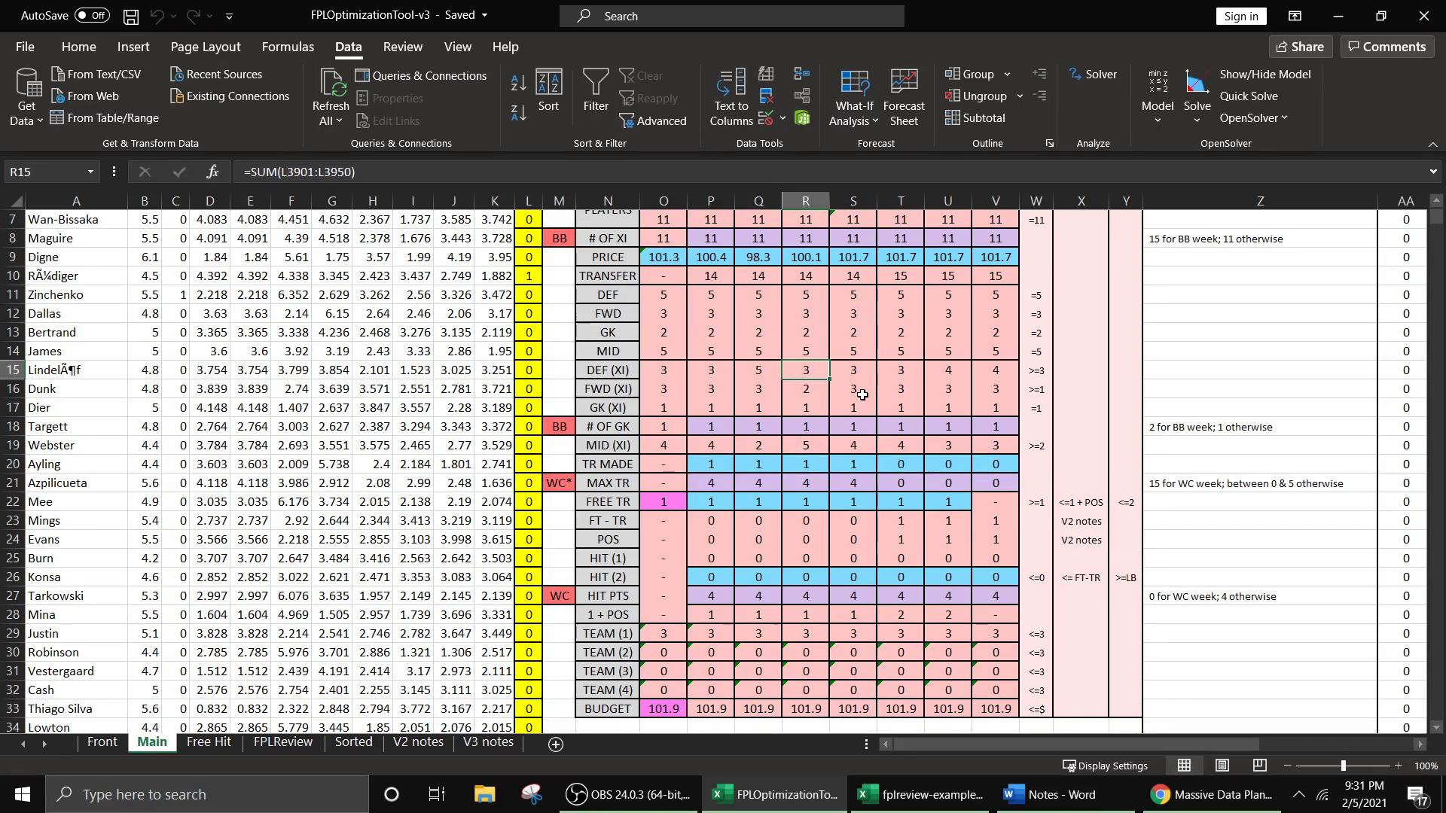
scroll(874, 416, down, 1)
scroll(858, 474, up, 1)
scroll(664, 391, up, 2)
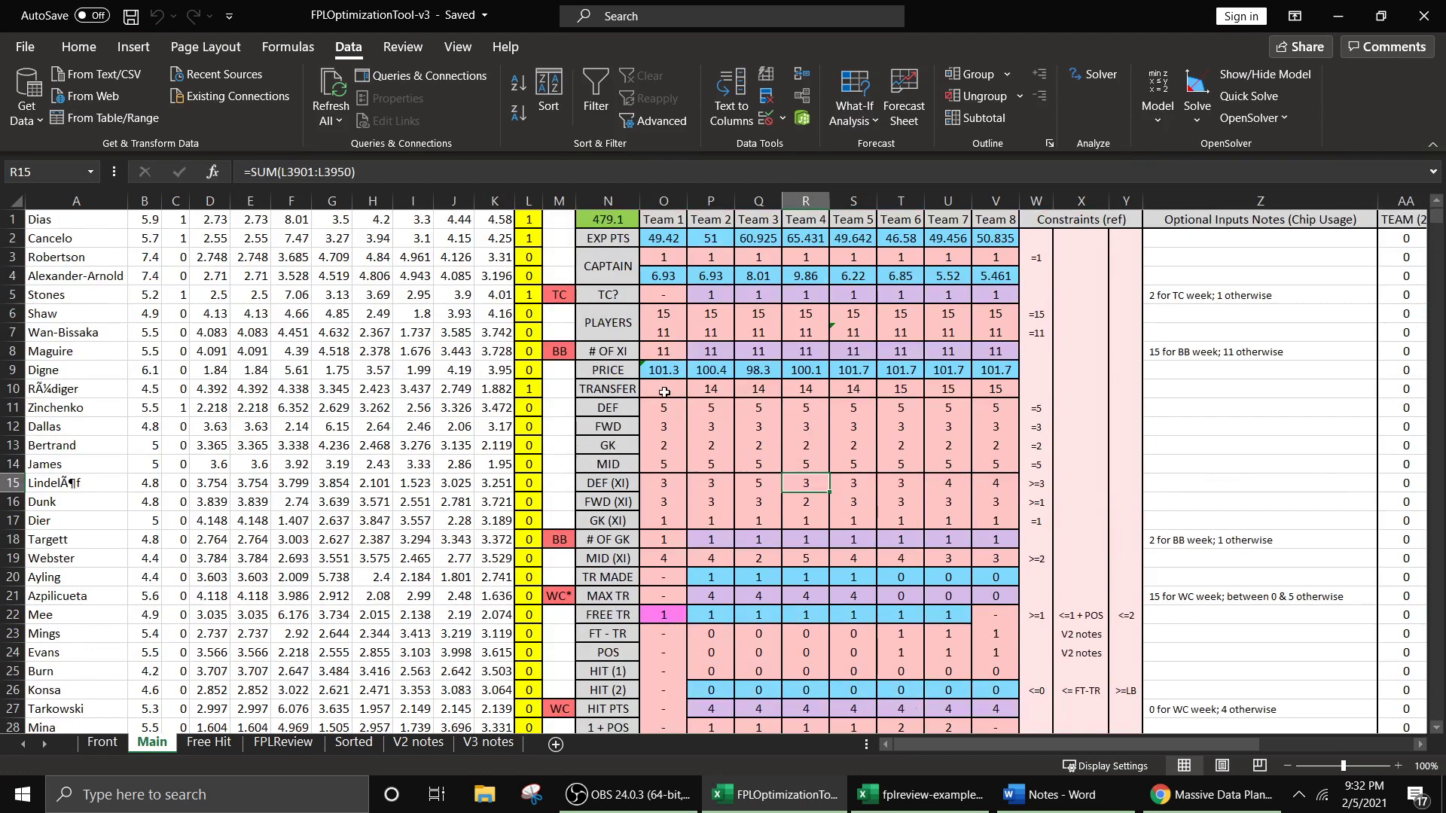
- Examine the TC? row for Teams 2 to 8 together with its chip label and the optional inputs notes column
click(559, 200)
click(550, 257)
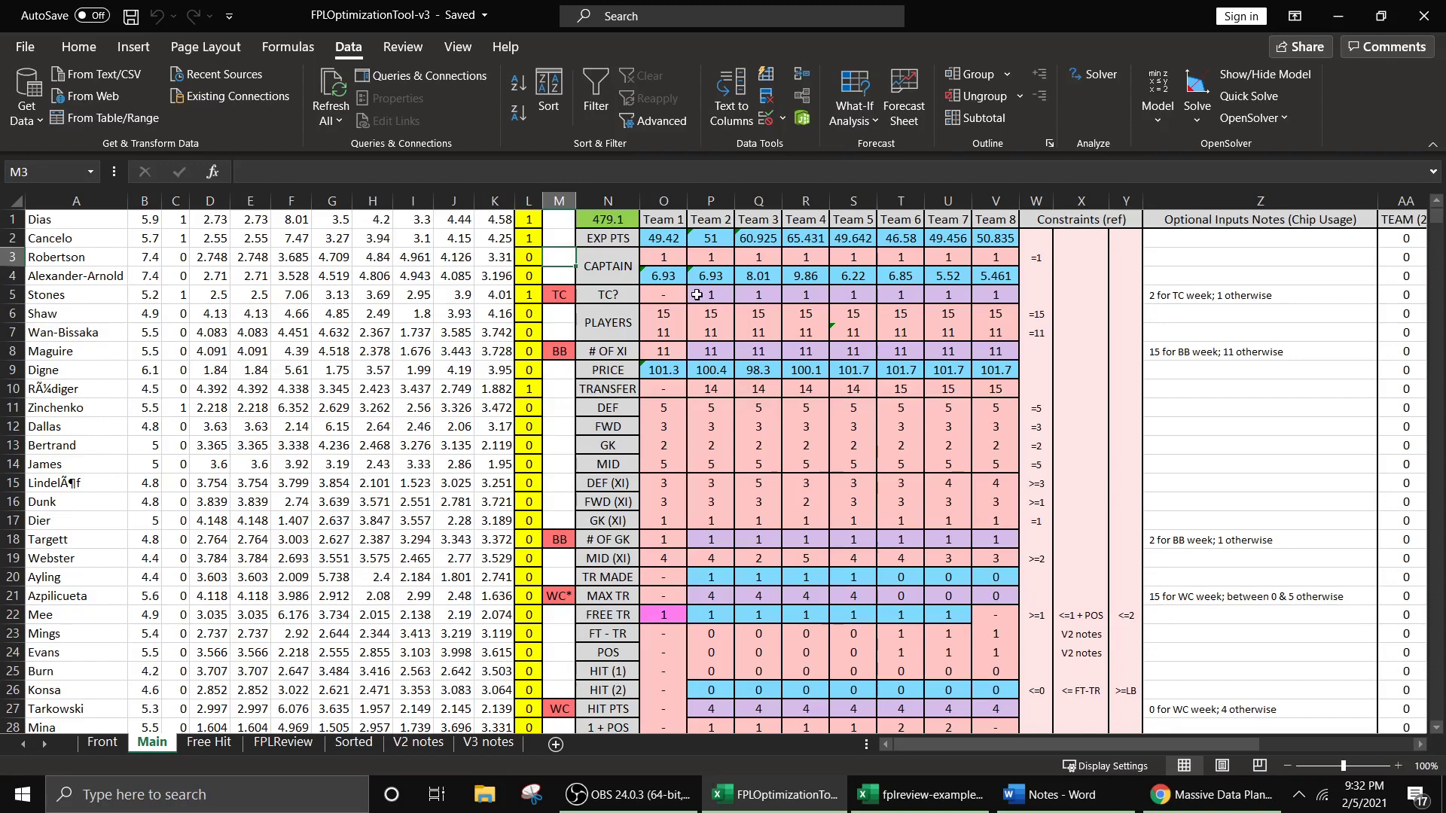
drag(695, 298, 798, 293)
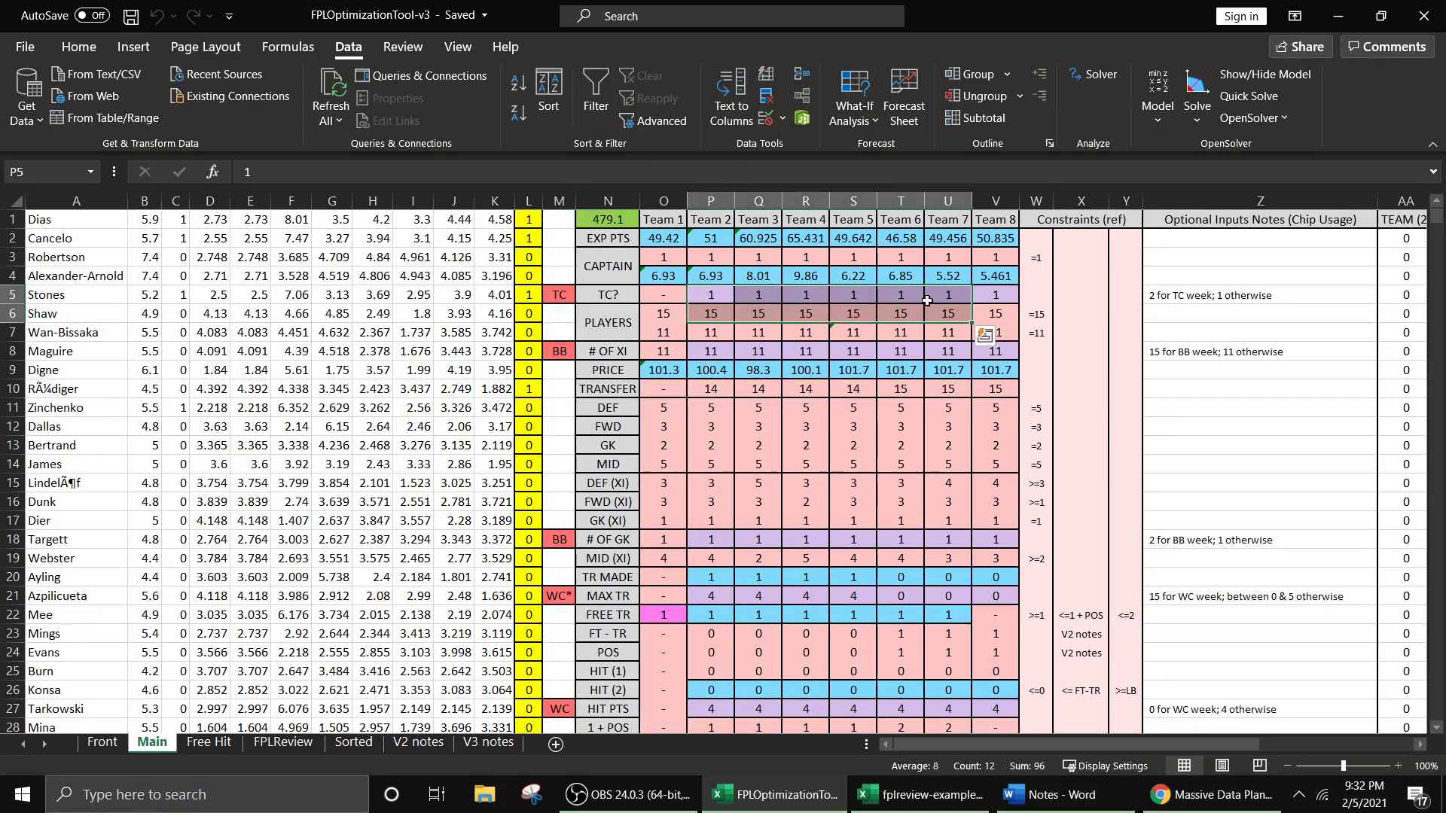
click(817, 293)
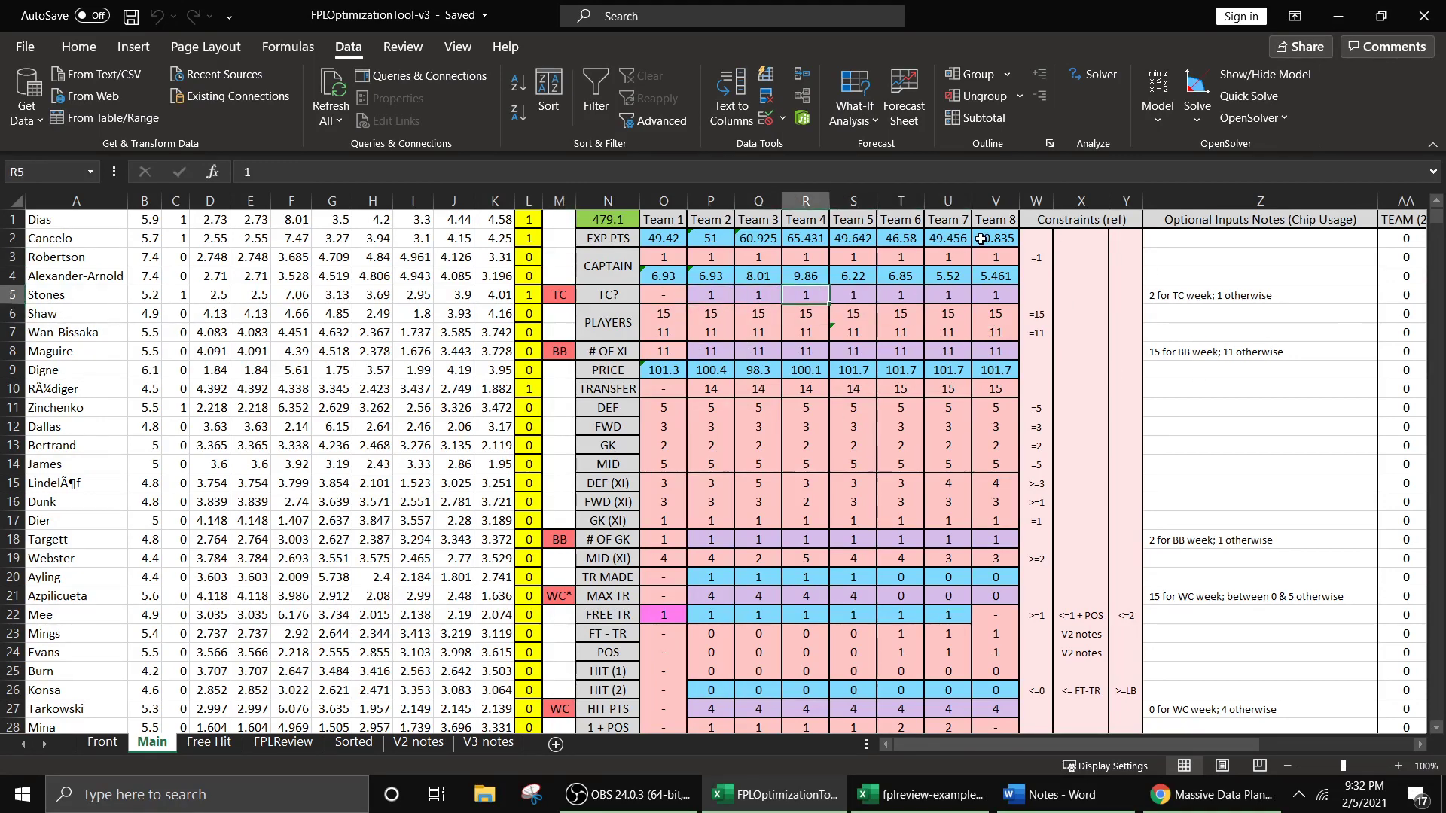
click(561, 292)
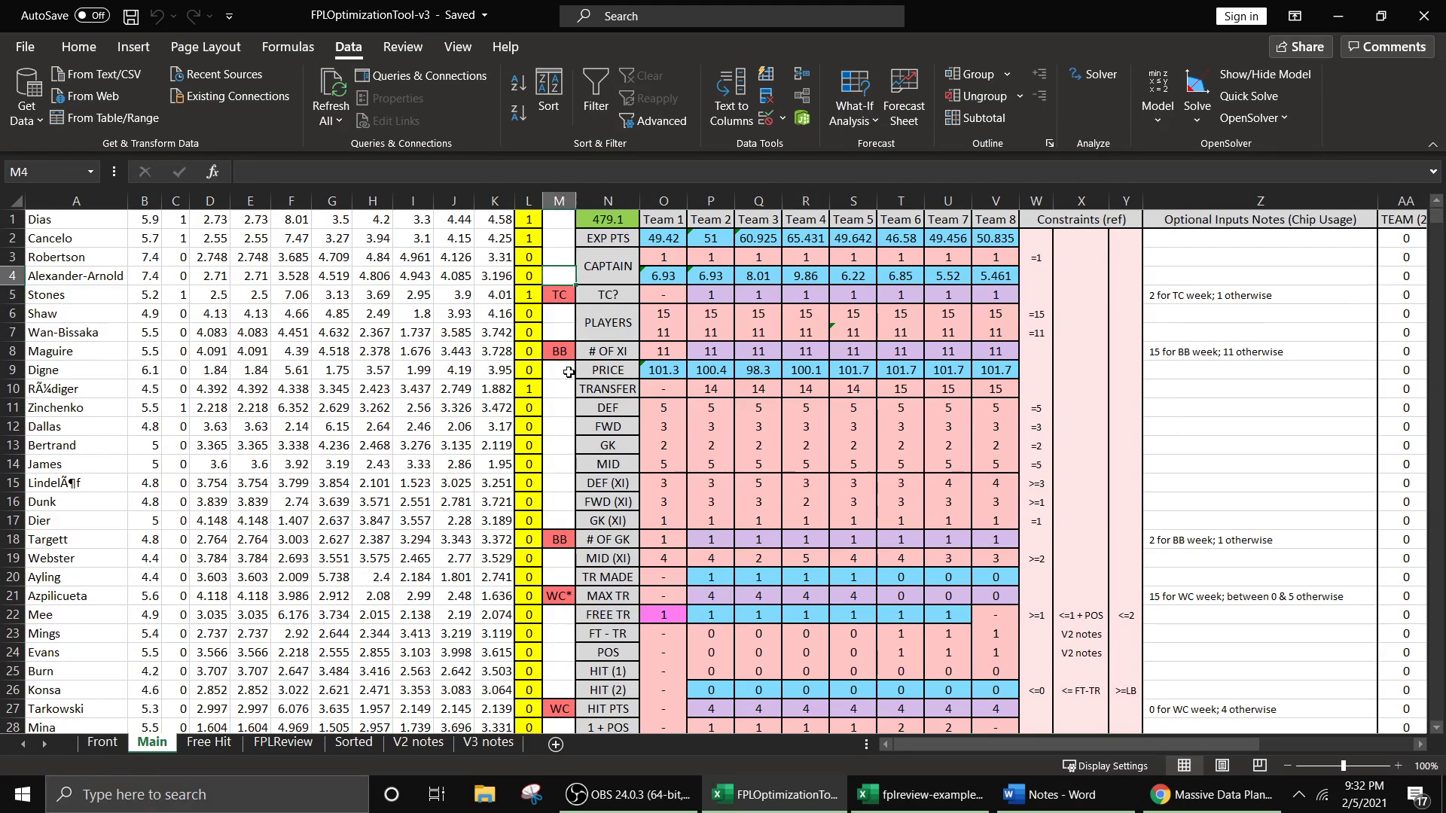
click(559, 199)
drag(711, 294, 996, 297)
click(1148, 335)
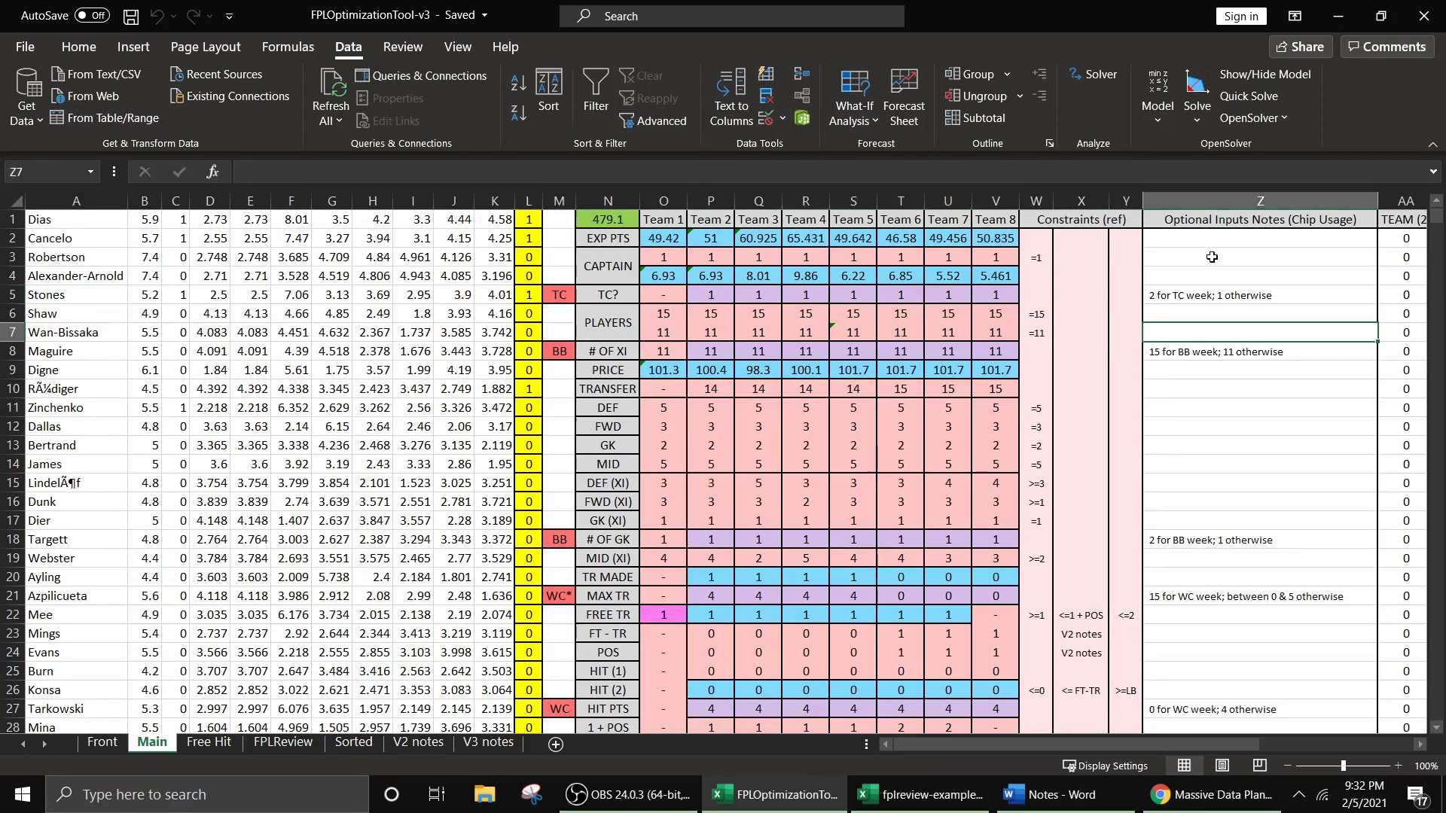
click(1211, 256)
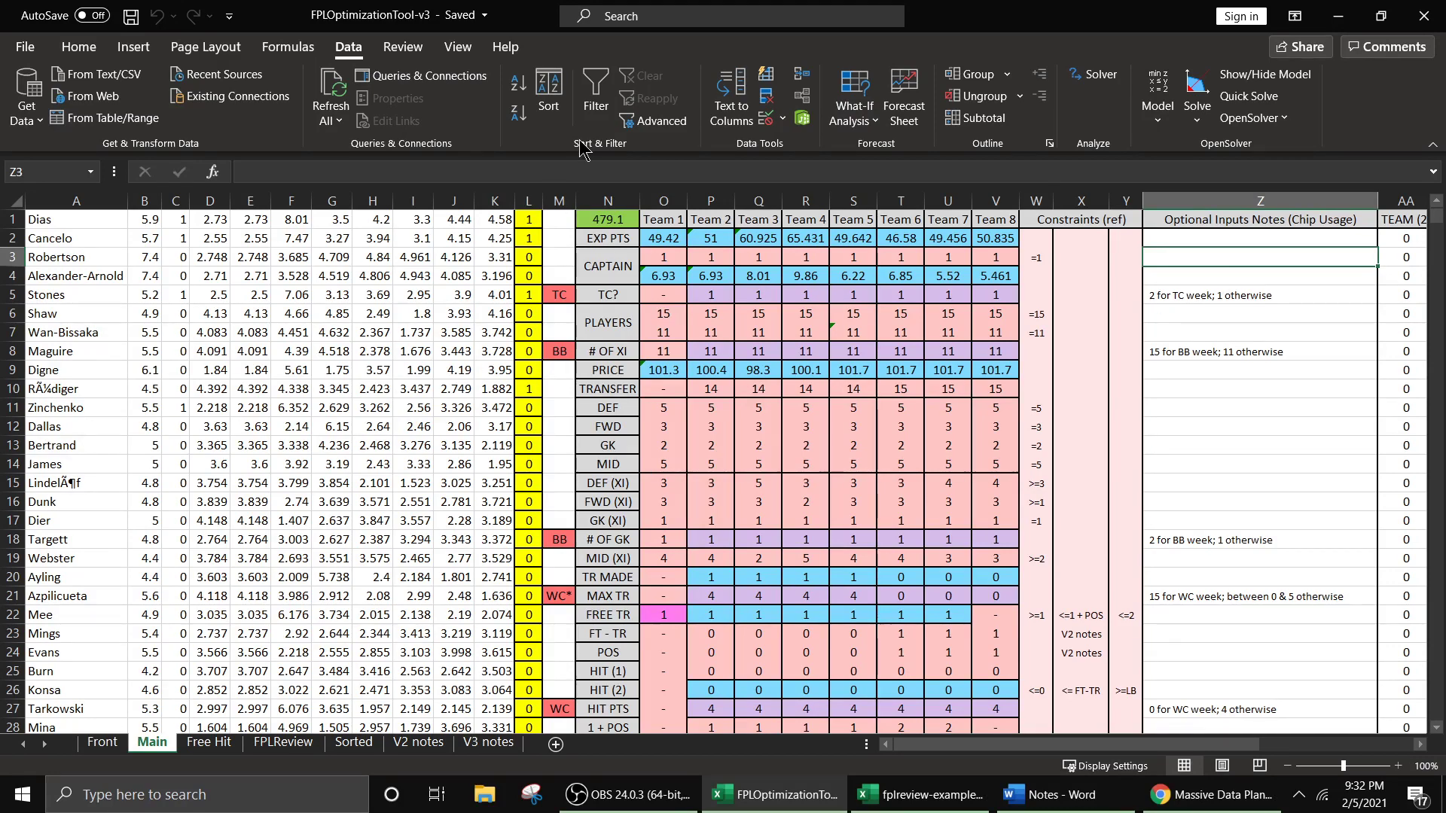
- Inspect the TC label and both BB labels in the chip column M
click(564, 197)
click(559, 294)
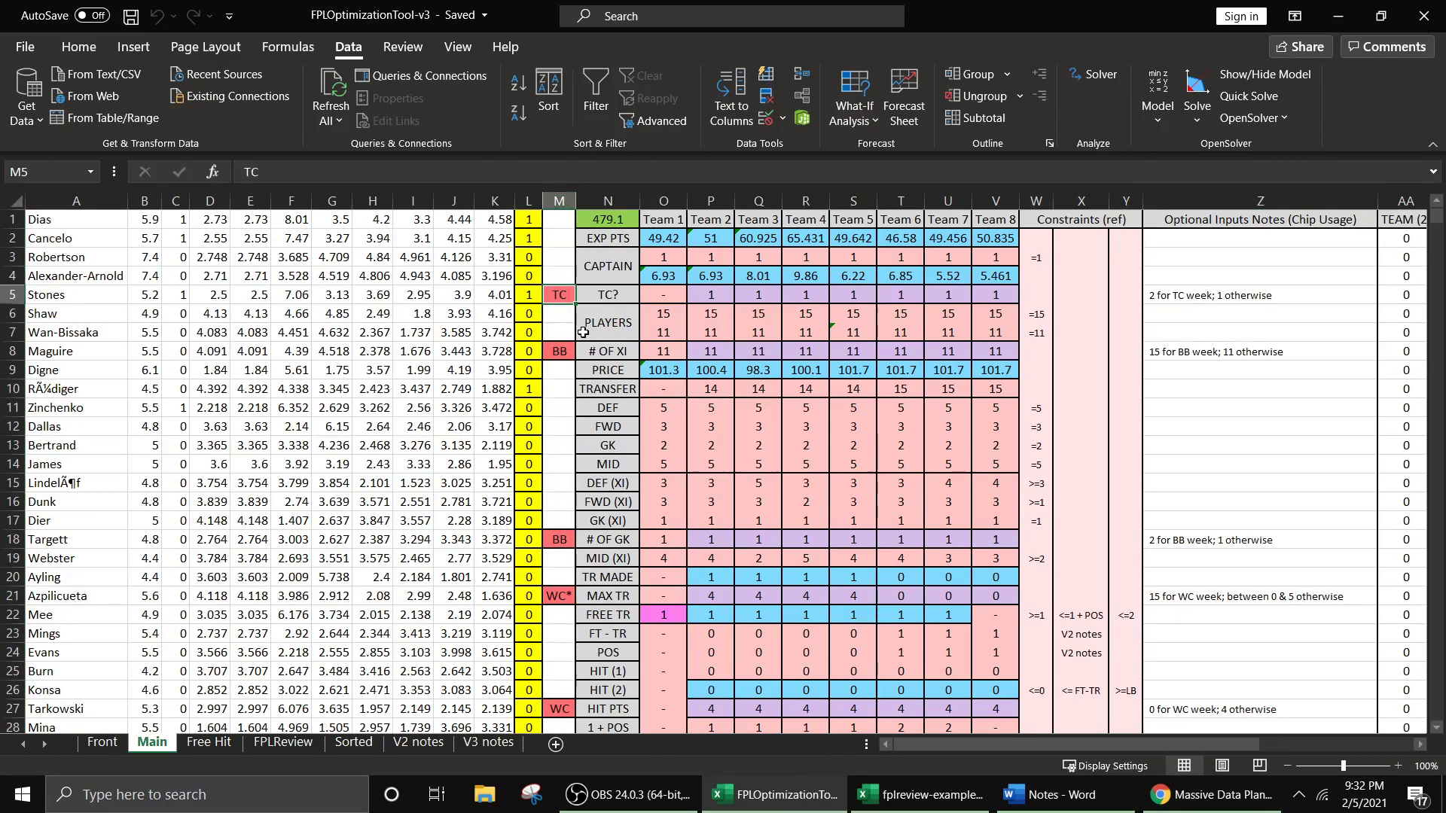
scroll(565, 437, down, 1)
scroll(564, 438, up, 1)
click(564, 352)
click(564, 539)
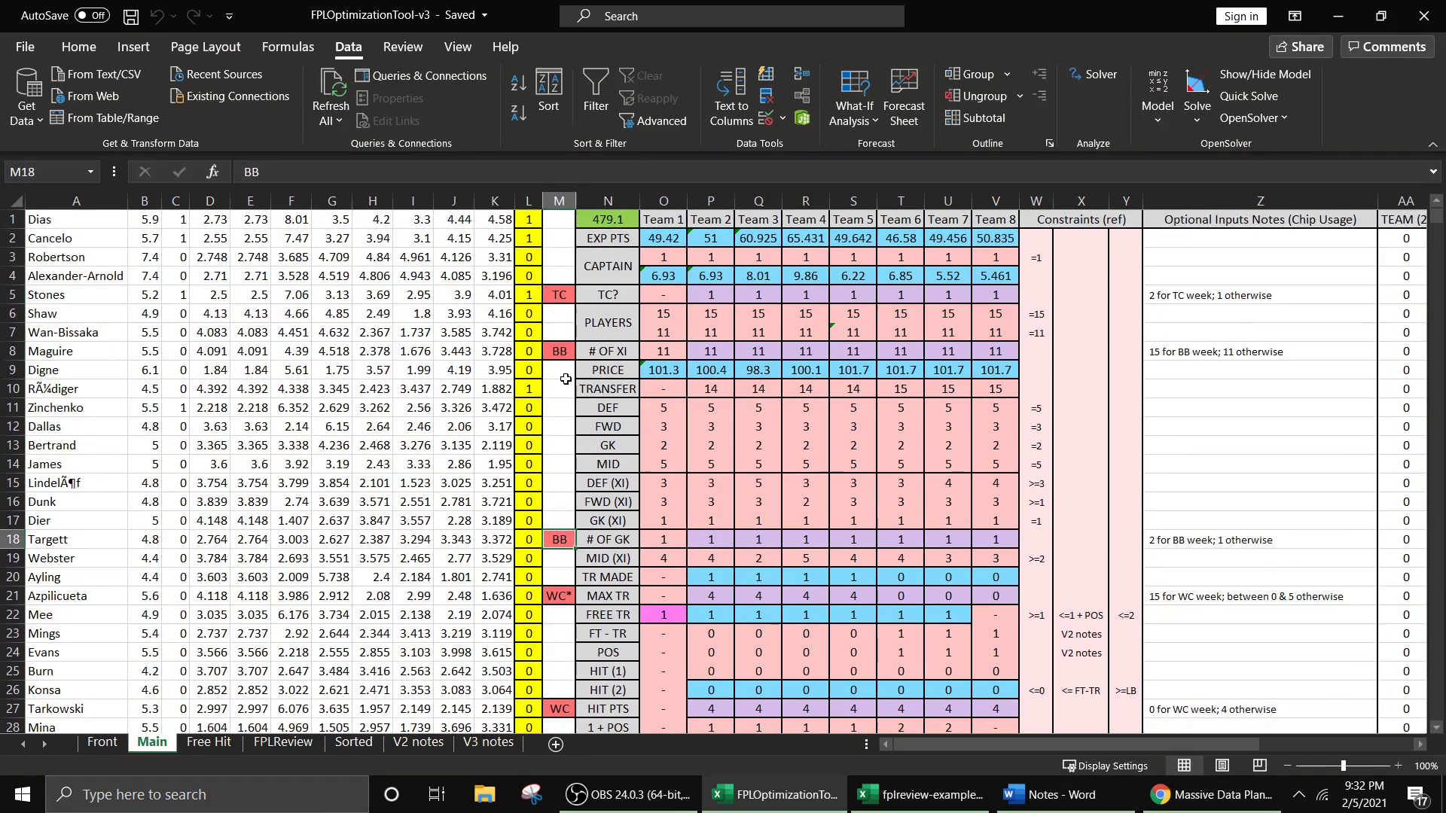
- Check the Bench Boost note for the # OF XI row and set Team 4's # OF XI to 15
click(561, 358)
drag(722, 349, 996, 351)
click(1208, 352)
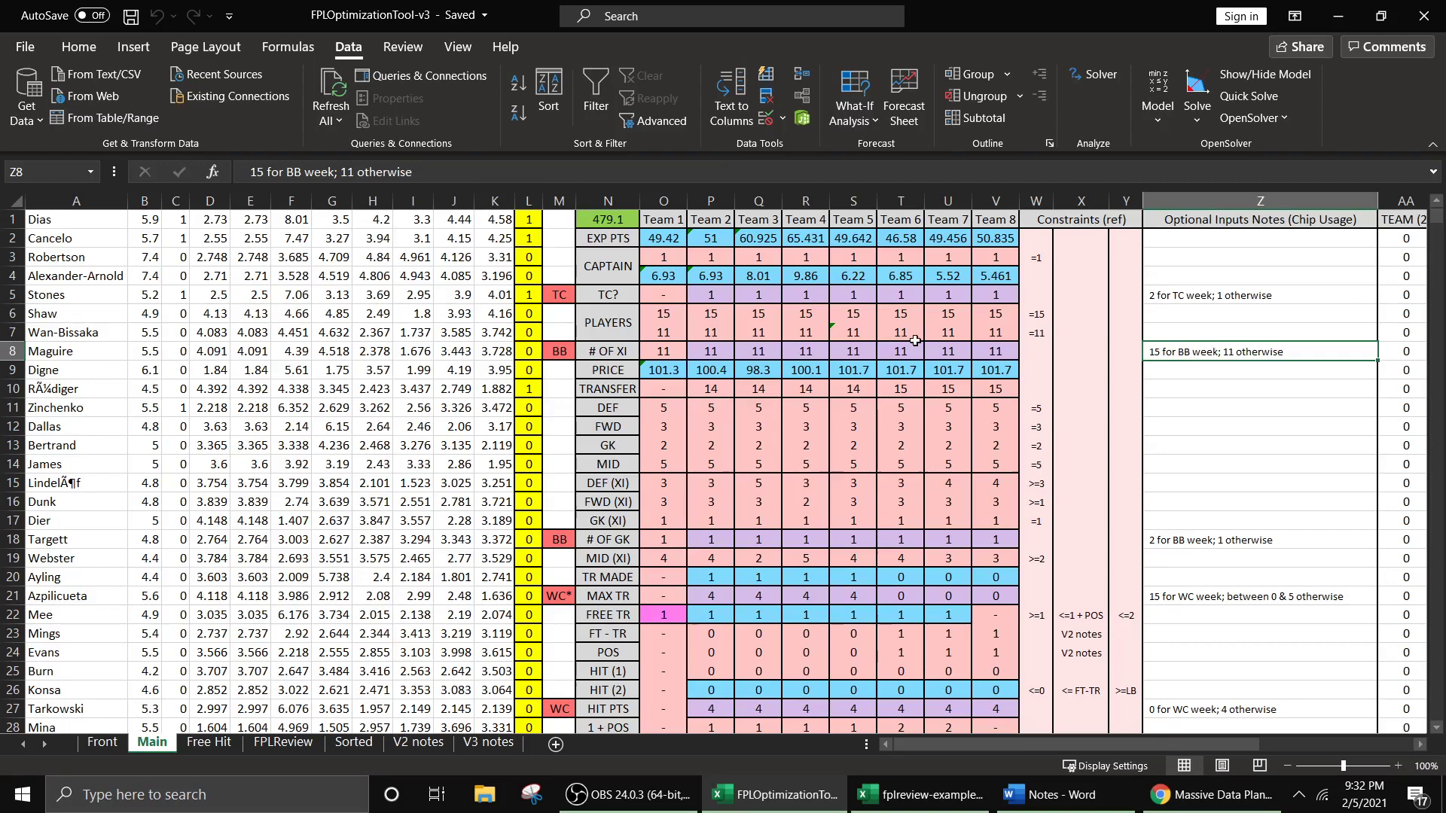
click(843, 354)
double_click(814, 355)
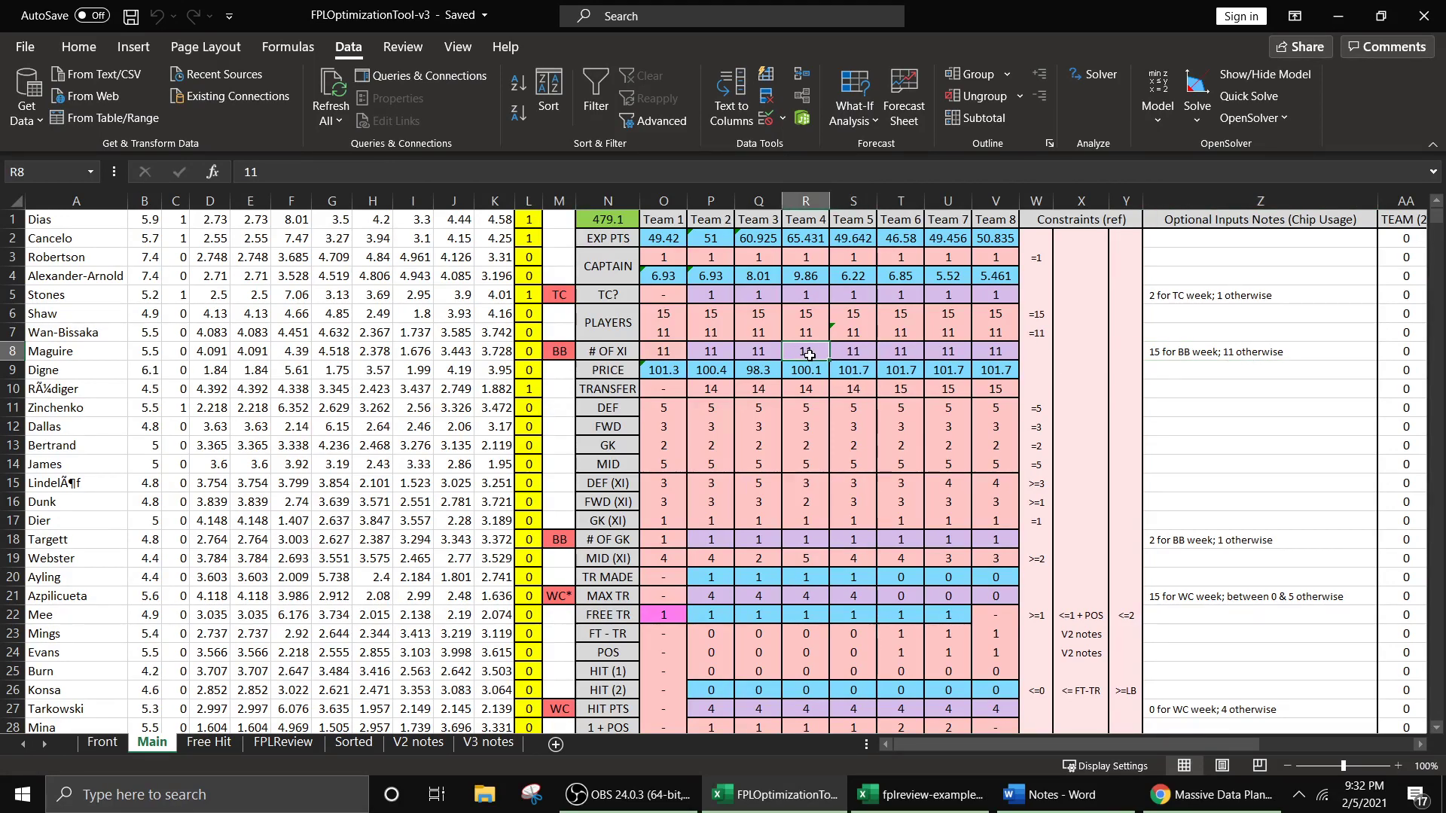
key(BackSpace)
text(5)
click(859, 391)
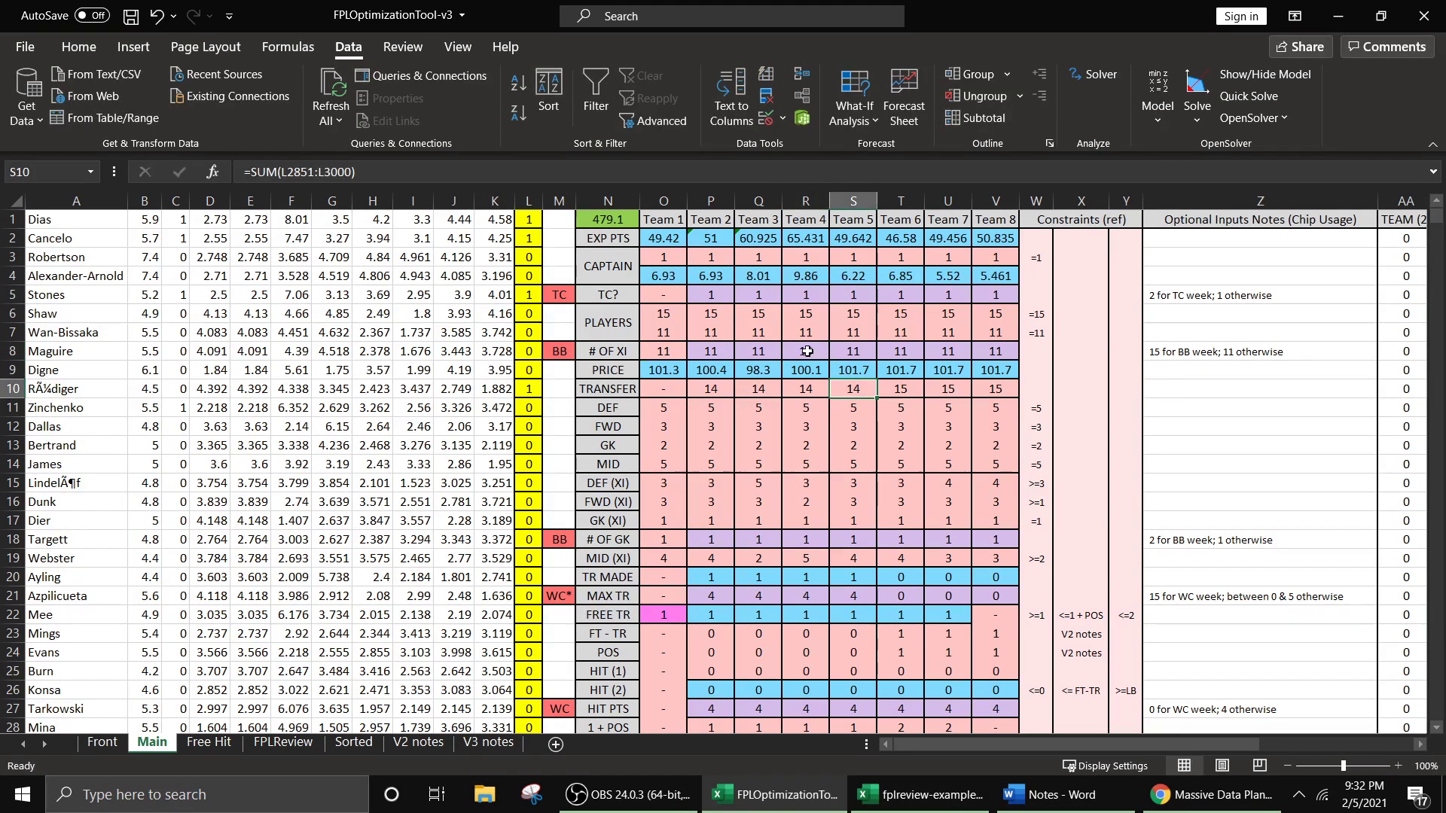
- Set Team 4's # OF GK to 2 for the Bench Boost week
click(810, 541)
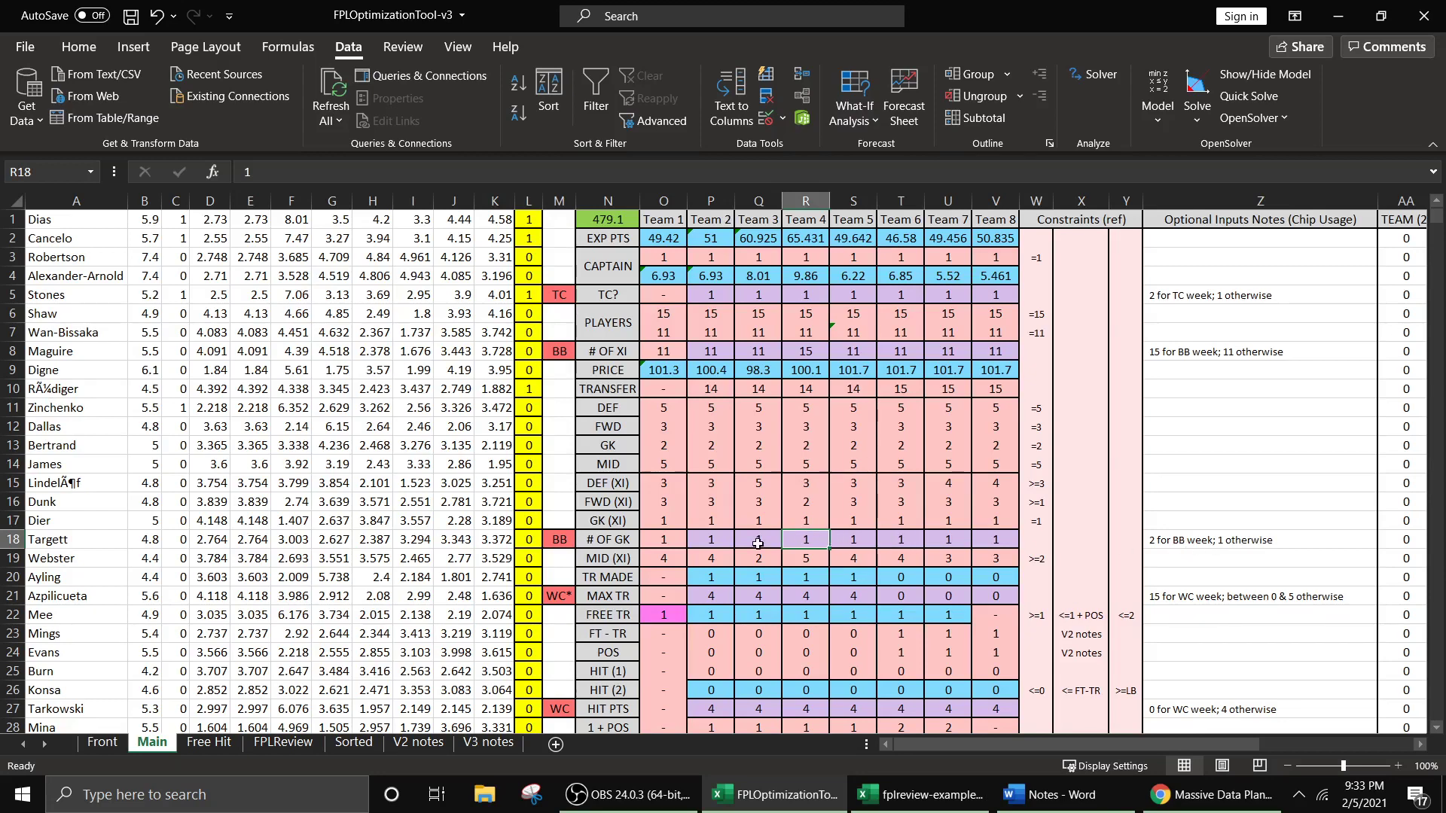
text(2)
click(817, 519)
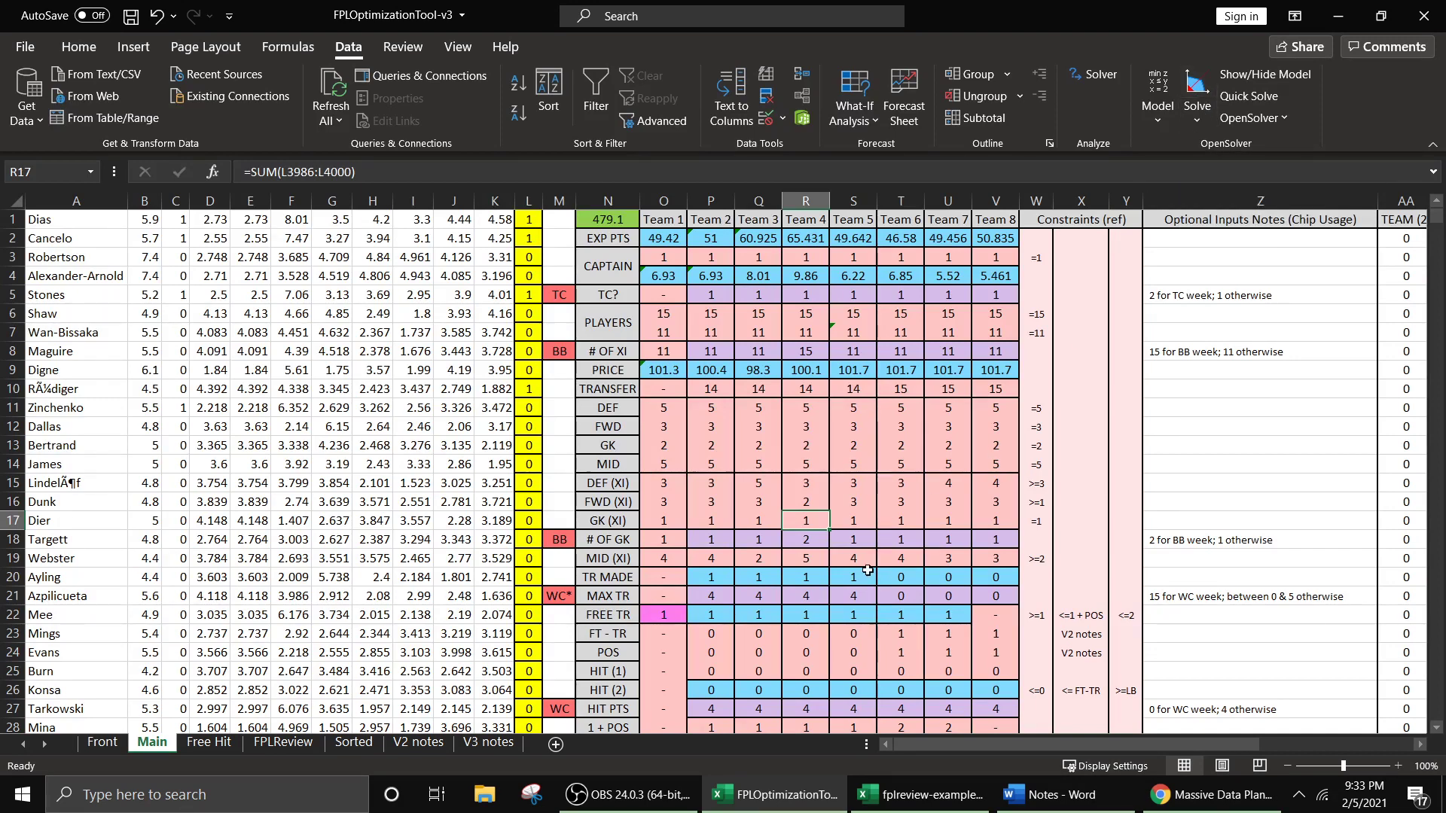
- Inspect Team 3's MAX TR input and the block of rows from TC? to # OF XI
click(759, 594)
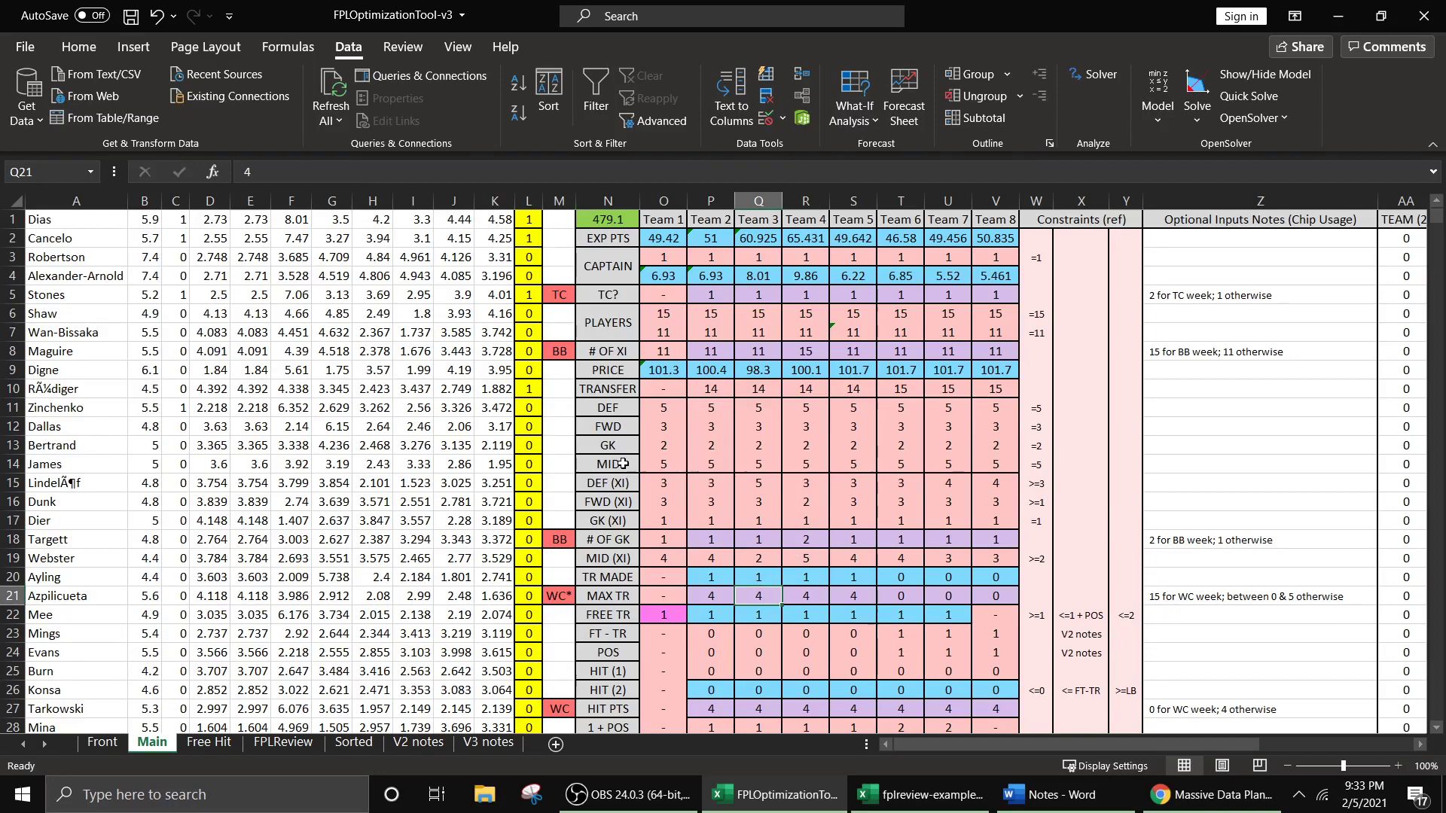
click(612, 353)
drag(612, 359, 985, 304)
click(964, 332)
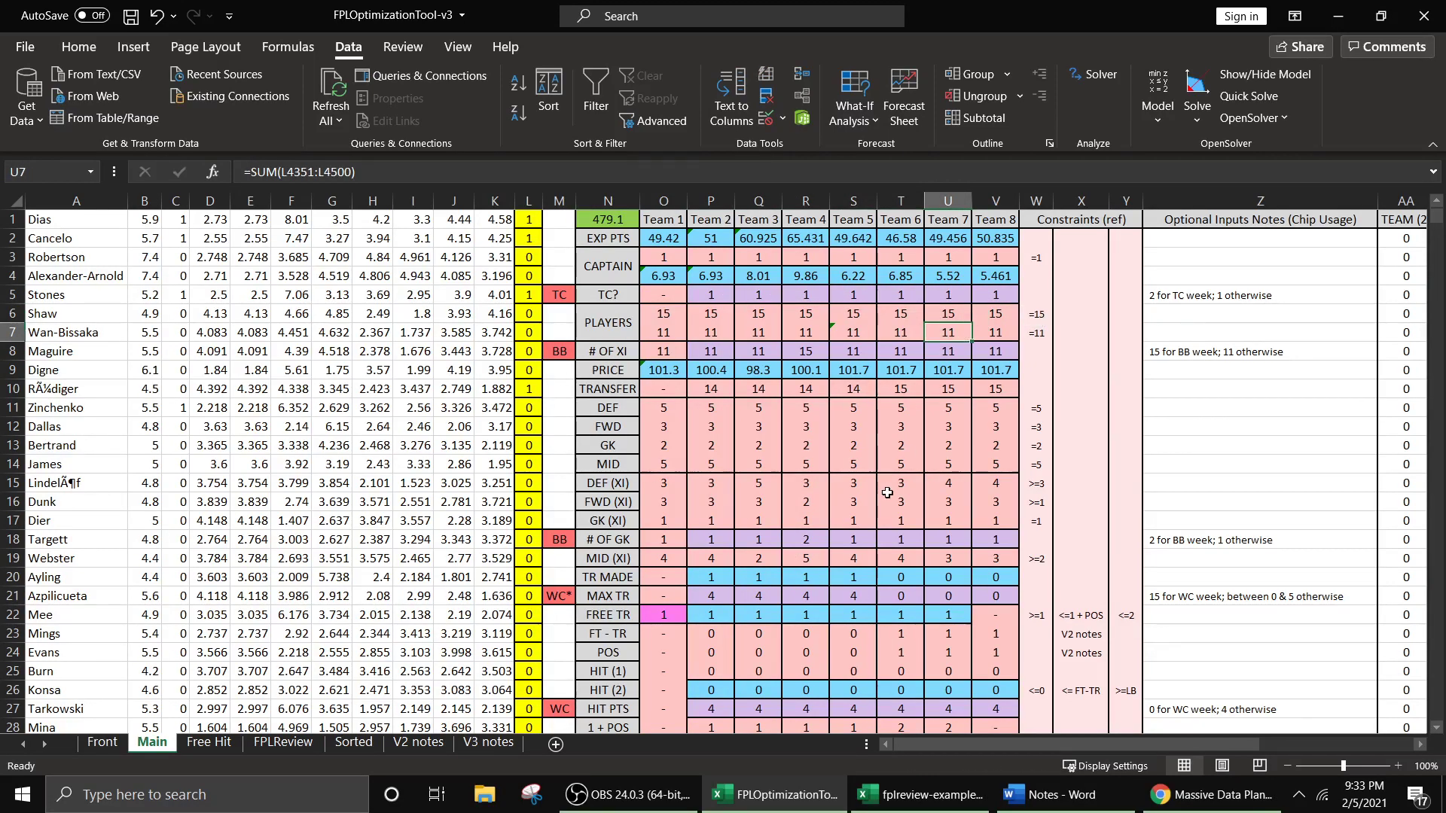
- Examine the wildcard notes and the MAX TR, HIT PTS and FT-TR LB rows they refer to
scroll(873, 527, down, 5)
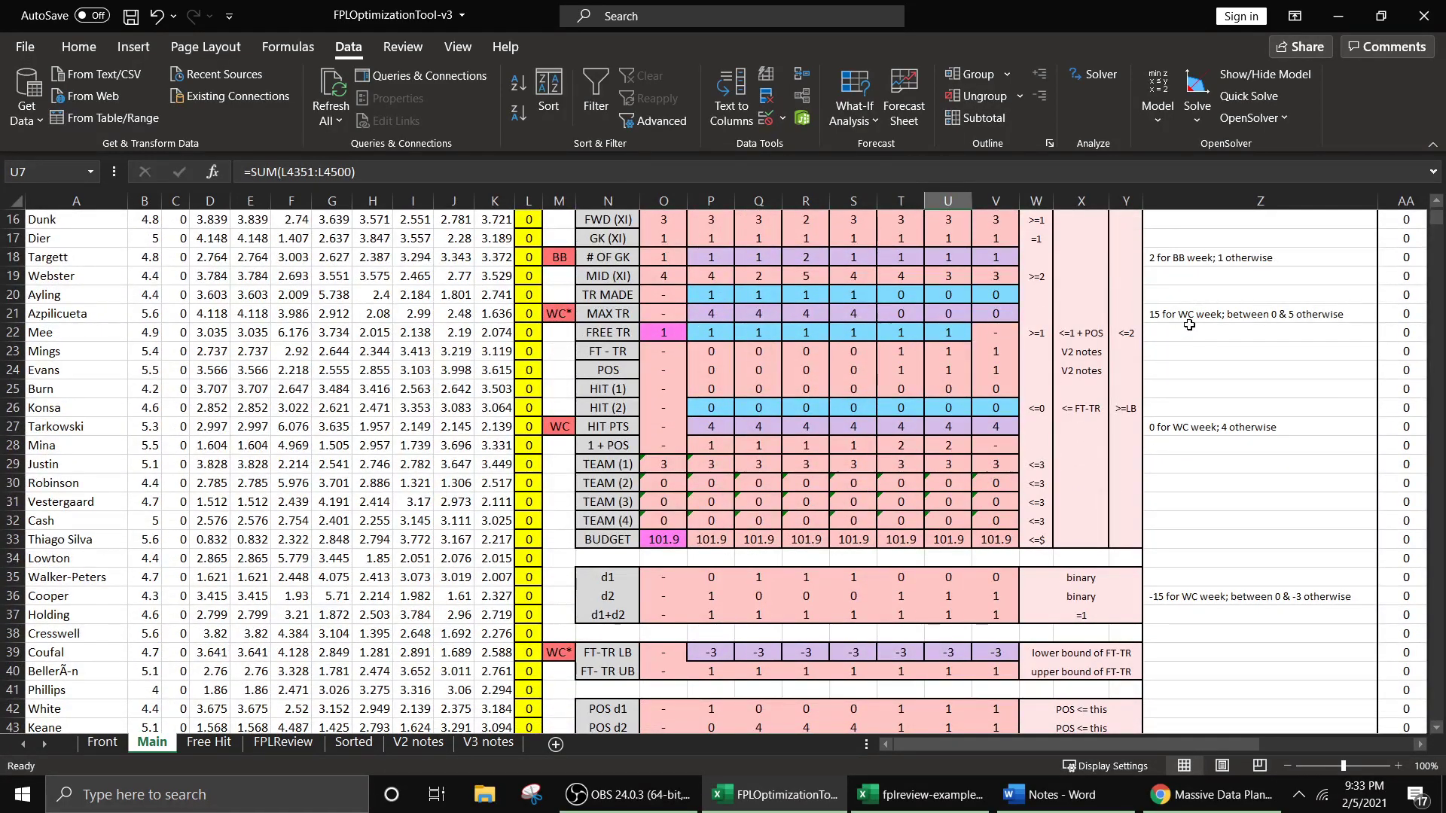
drag(1189, 318, 1209, 584)
click(1216, 610)
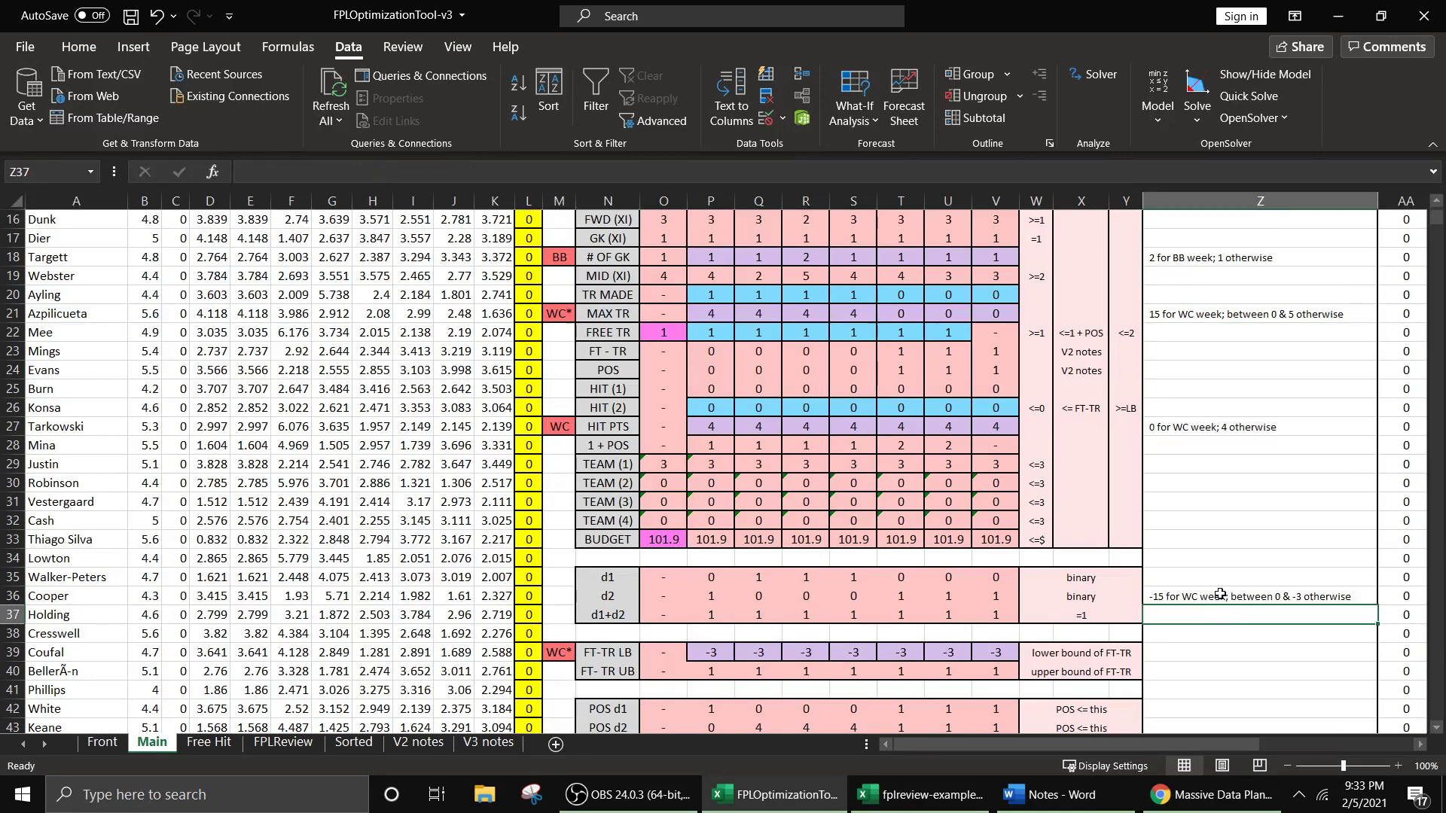
scroll(1124, 553, down, 1)
scroll(1054, 542, up, 2)
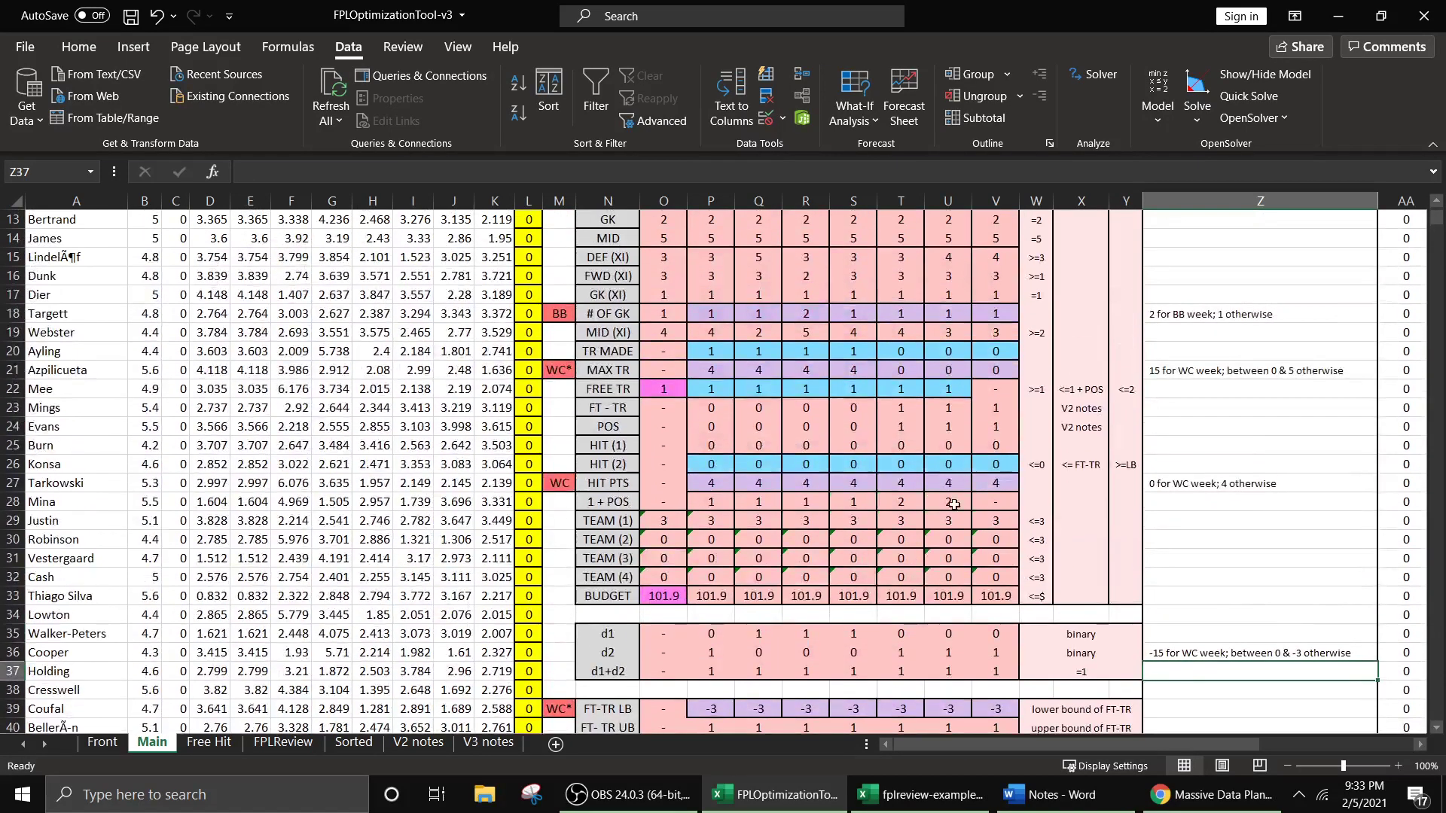
scroll(941, 505, down, 3)
scroll(903, 516, down, 2)
scroll(818, 470, up, 1)
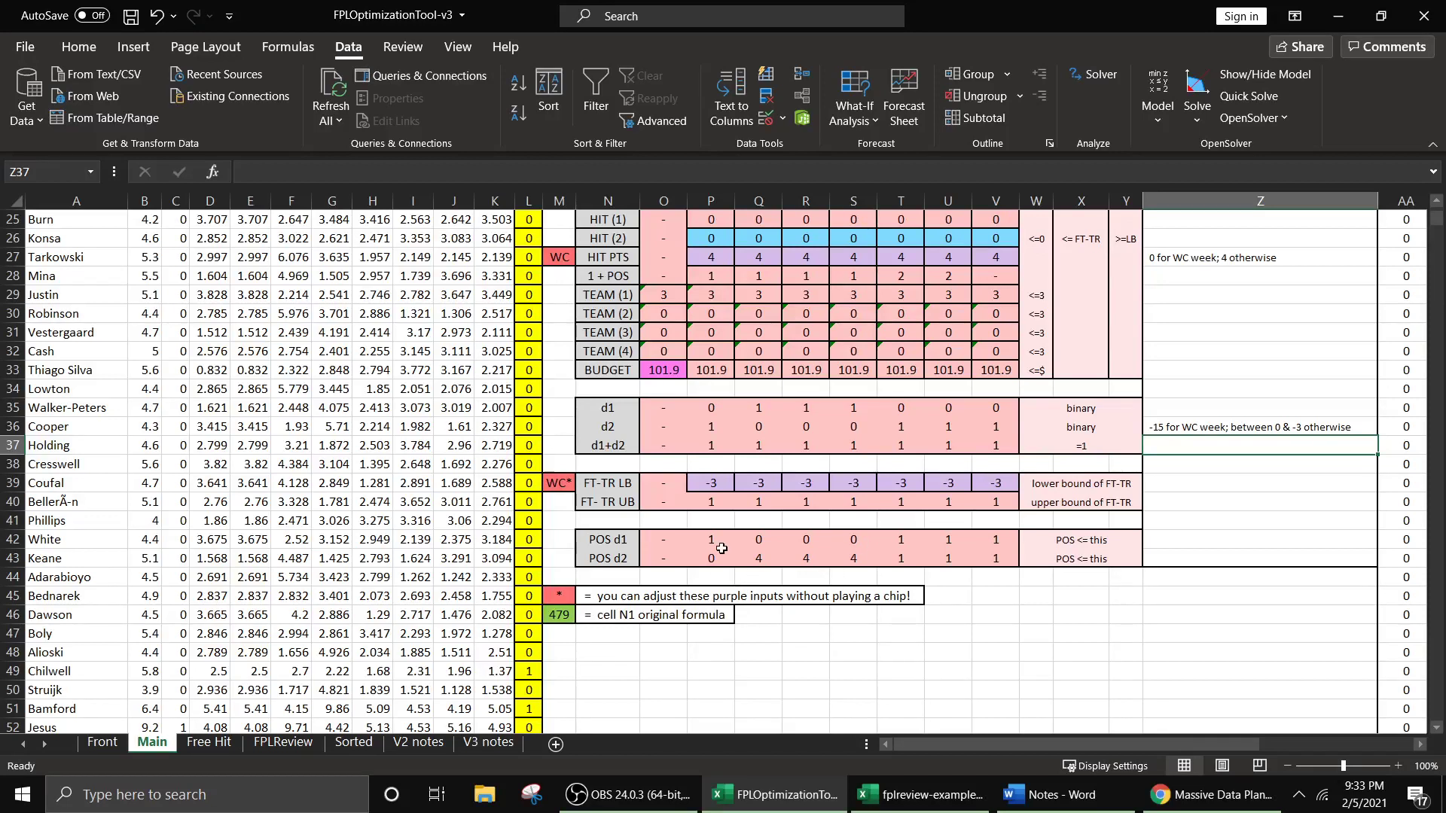
- Check the asterisk legend for purple inputs adjustable without a chip and the WC* mark beside the FT-TR LB row
click(589, 602)
click(563, 595)
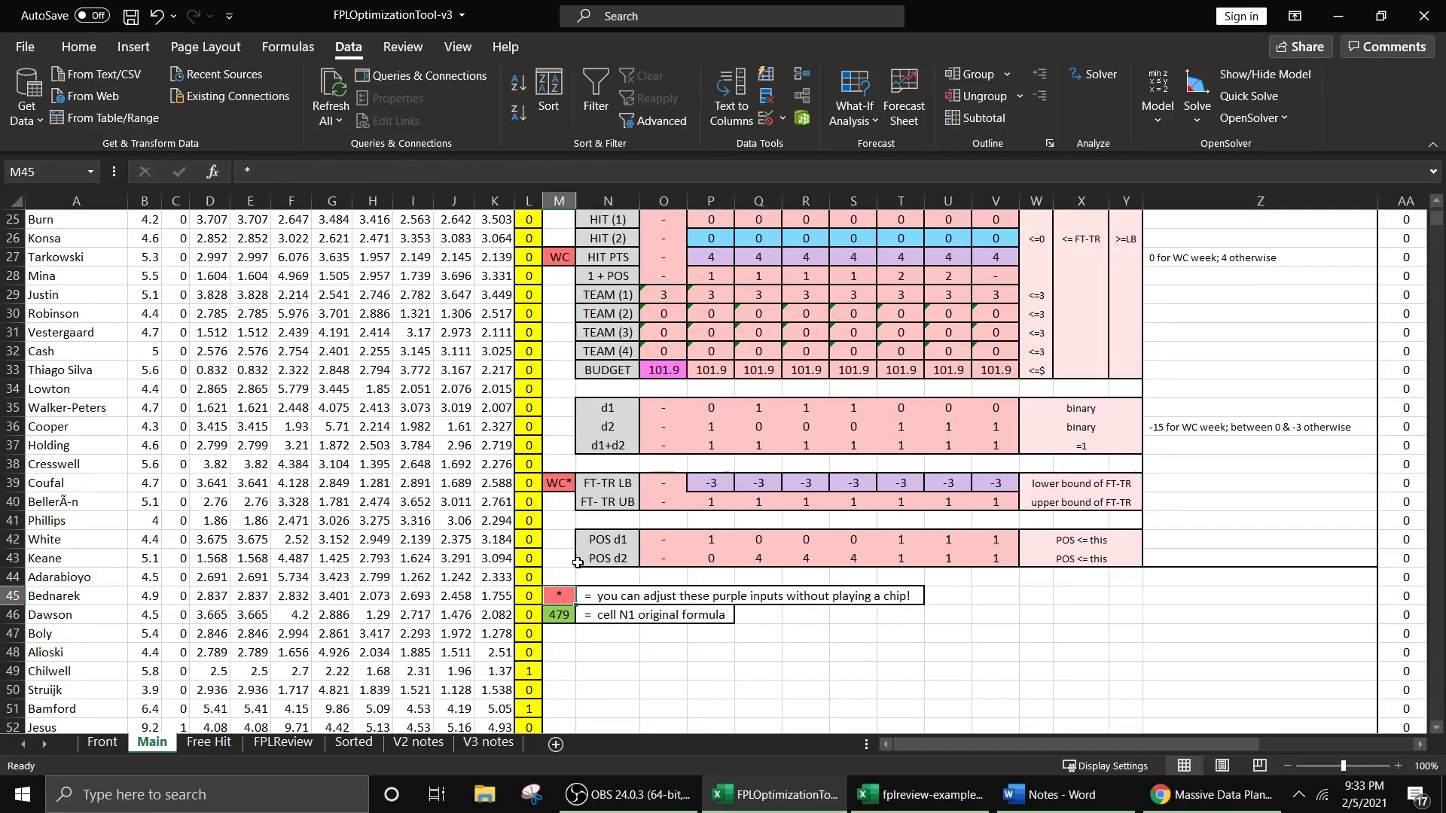
click(566, 485)
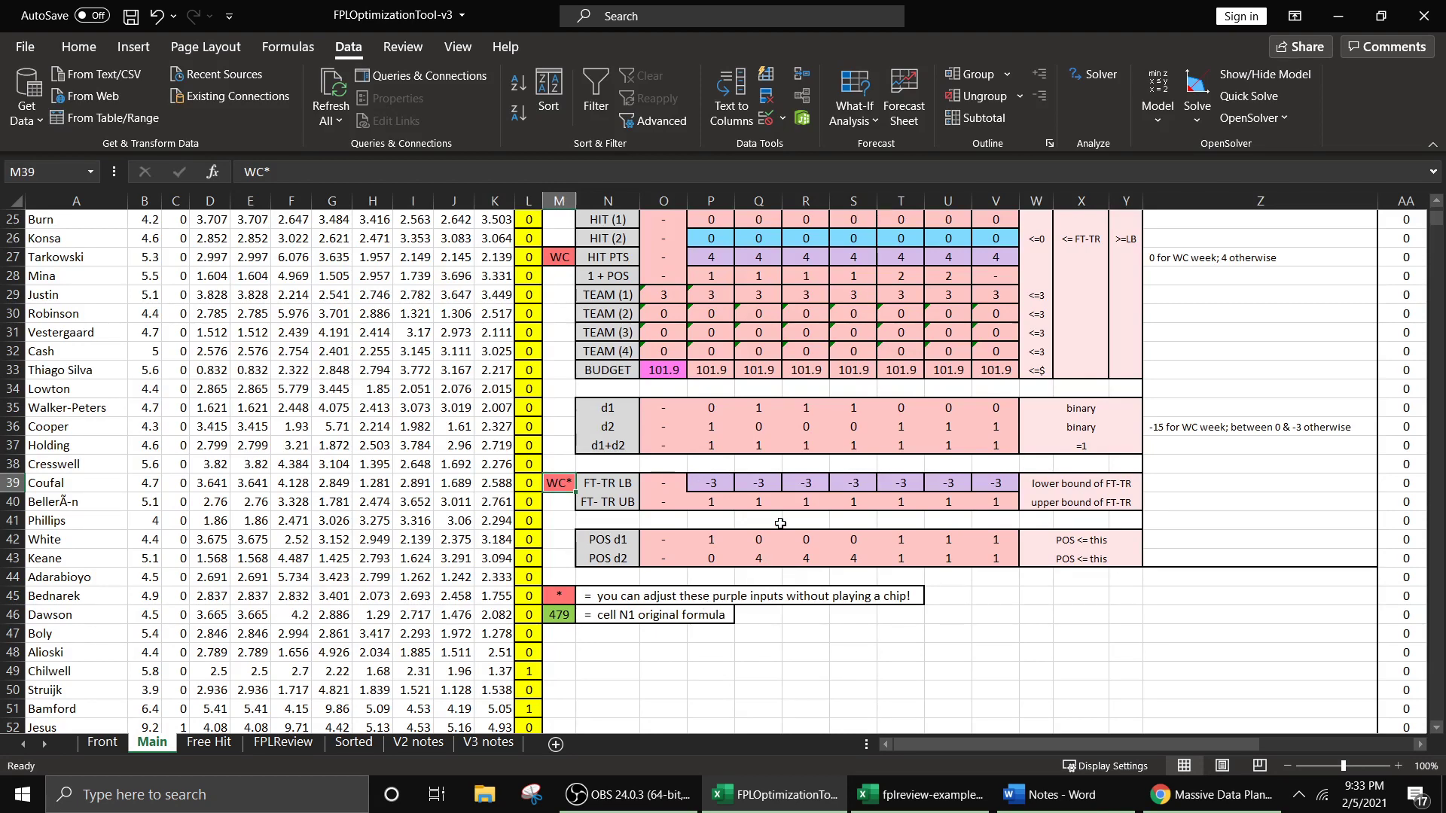
- Examine the MAX TR inputs for Teams 2 to 8 together with the FT-TR LB inputs for the same teams
scroll(755, 486, up, 6)
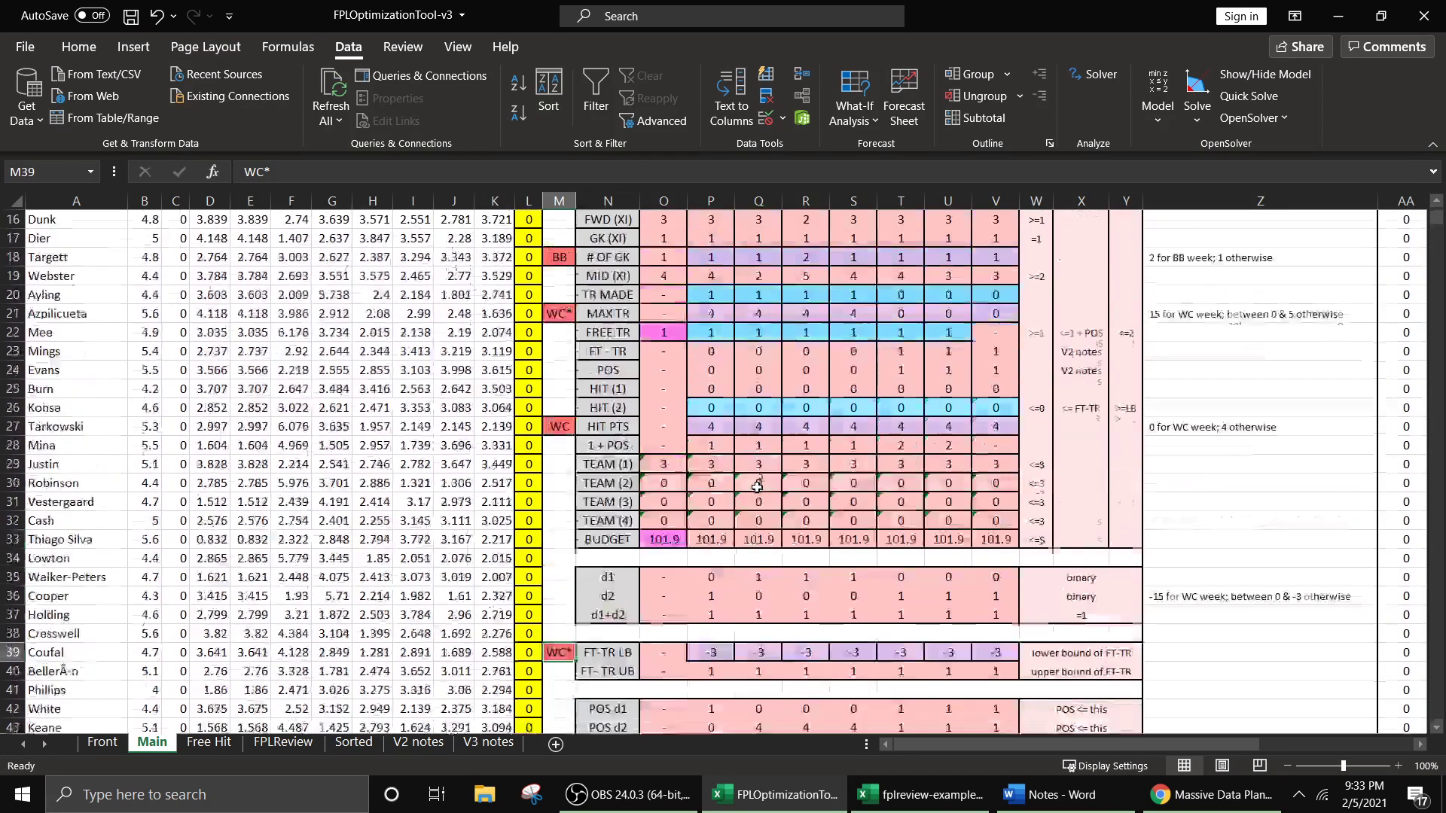
scroll(706, 503, down, 3)
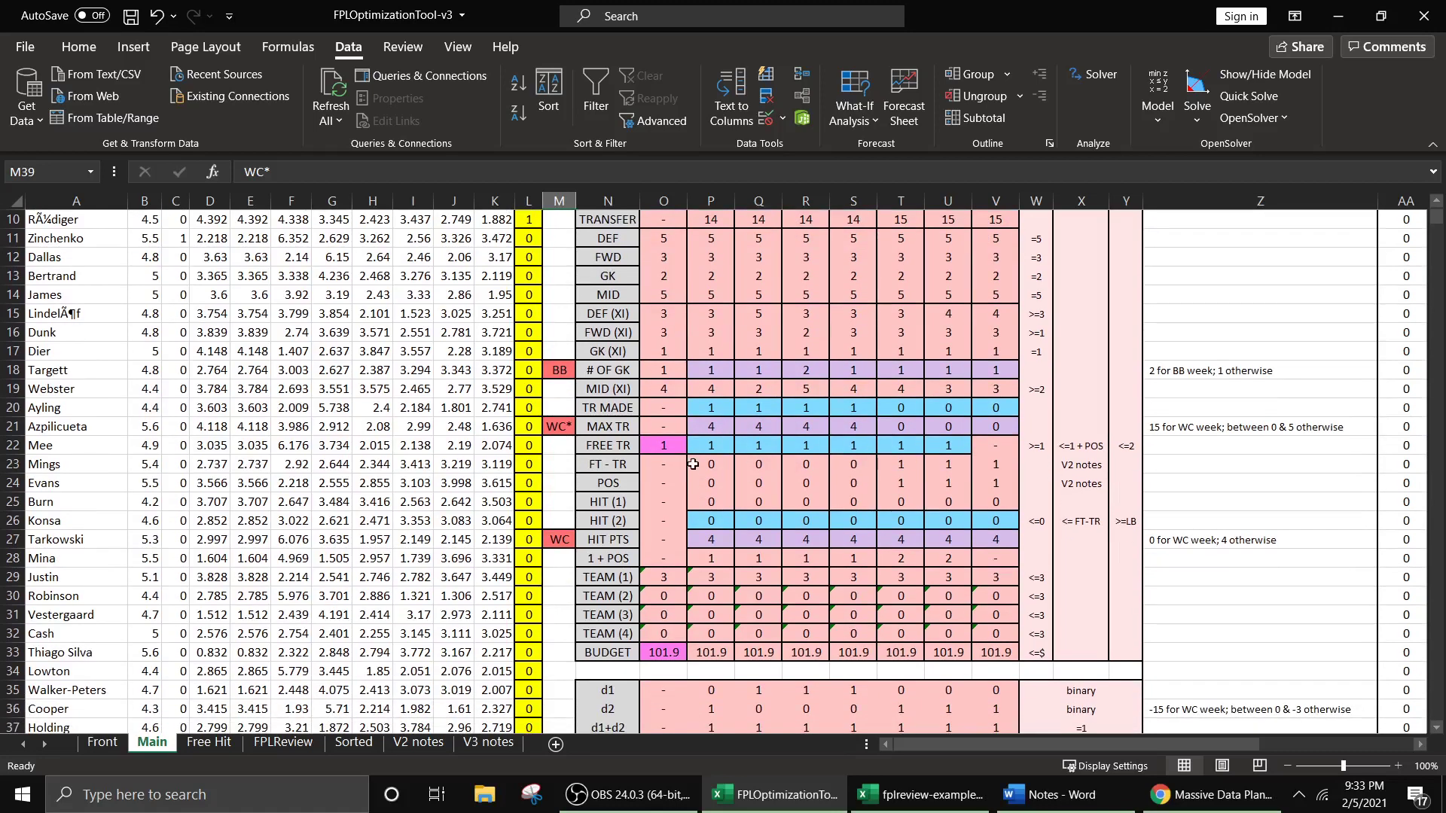
scroll(721, 469, down, 1)
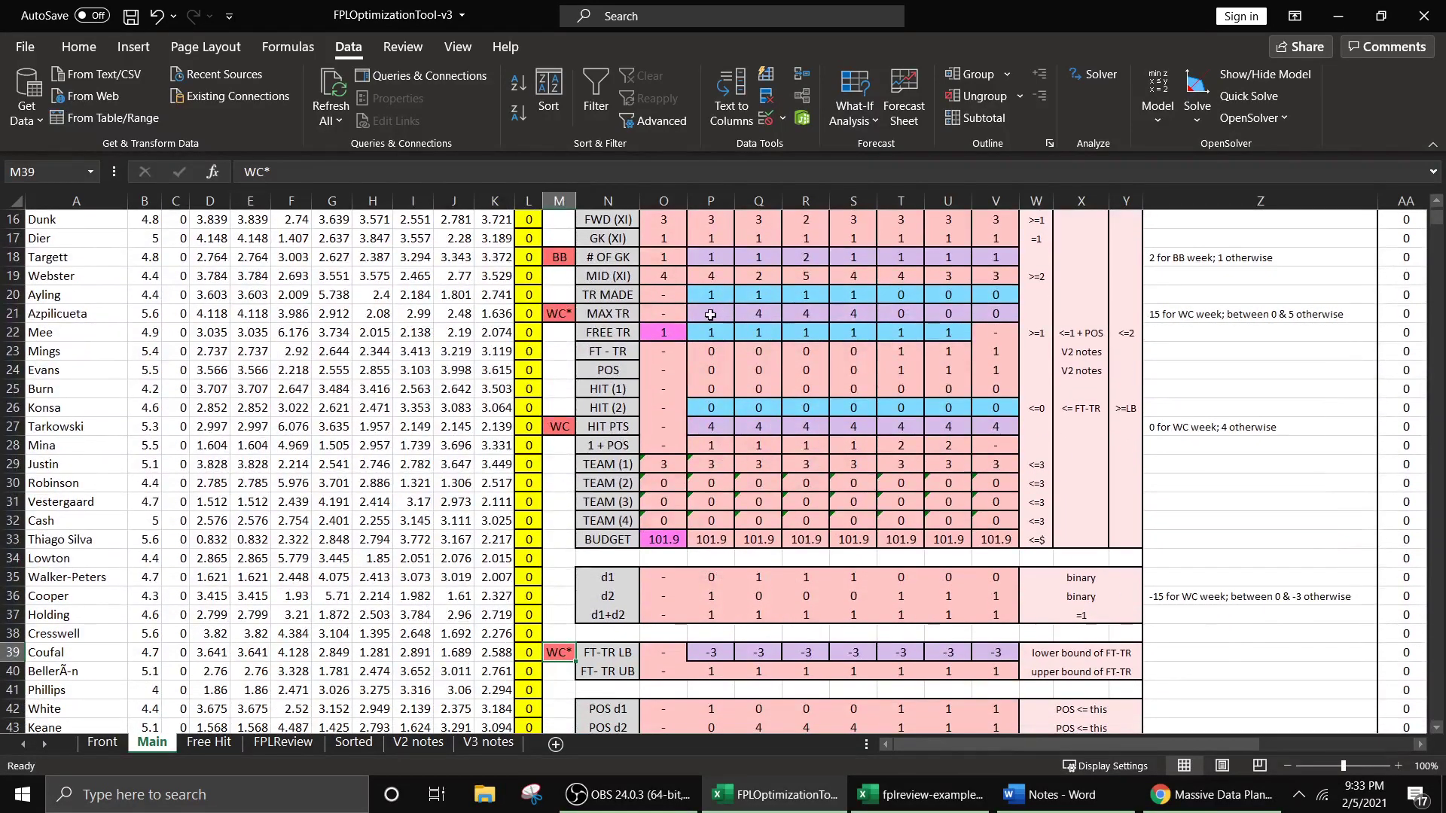
drag(711, 314, 904, 316)
click(872, 317)
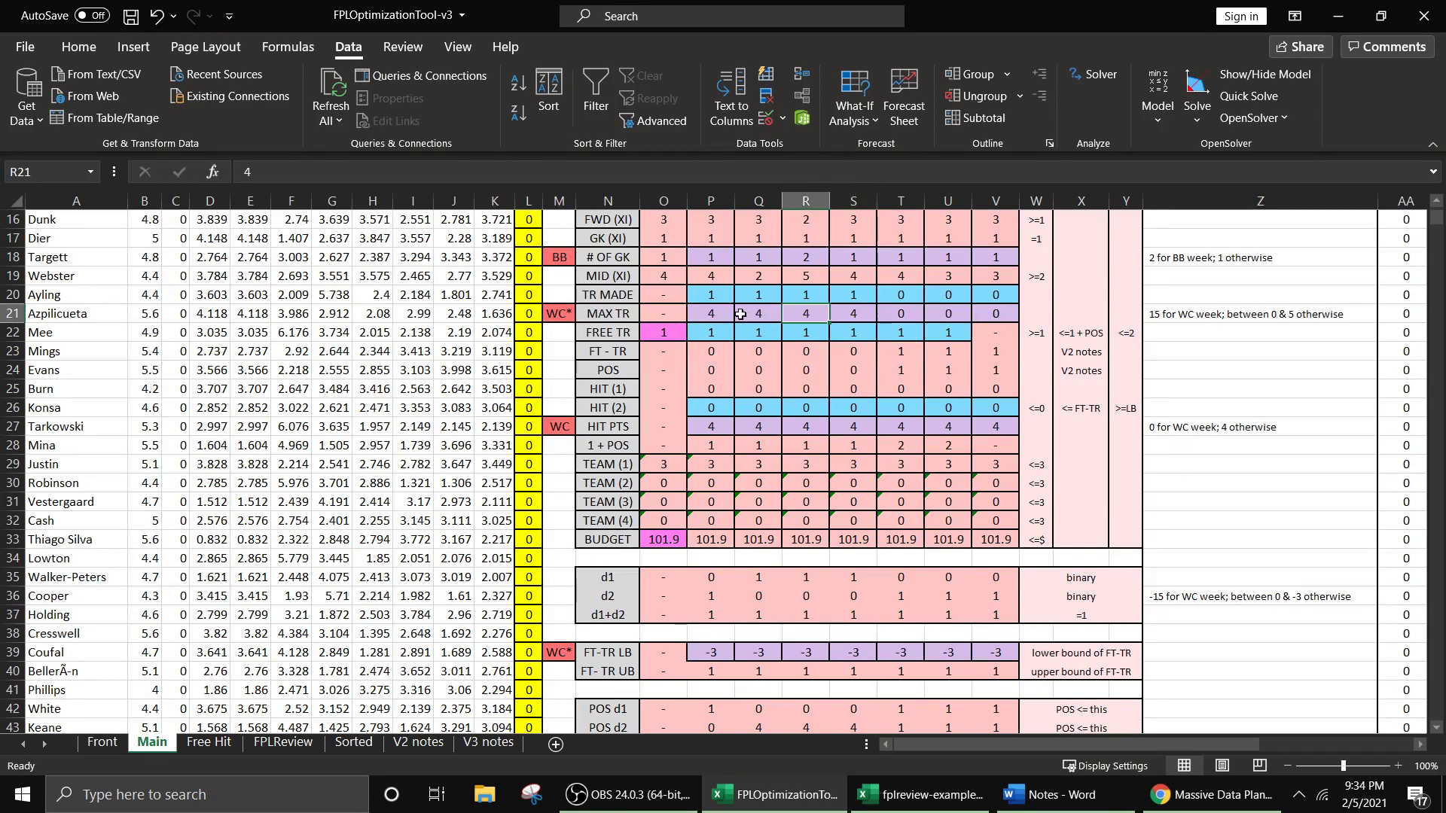
drag(710, 315, 994, 315)
drag(722, 652, 988, 652)
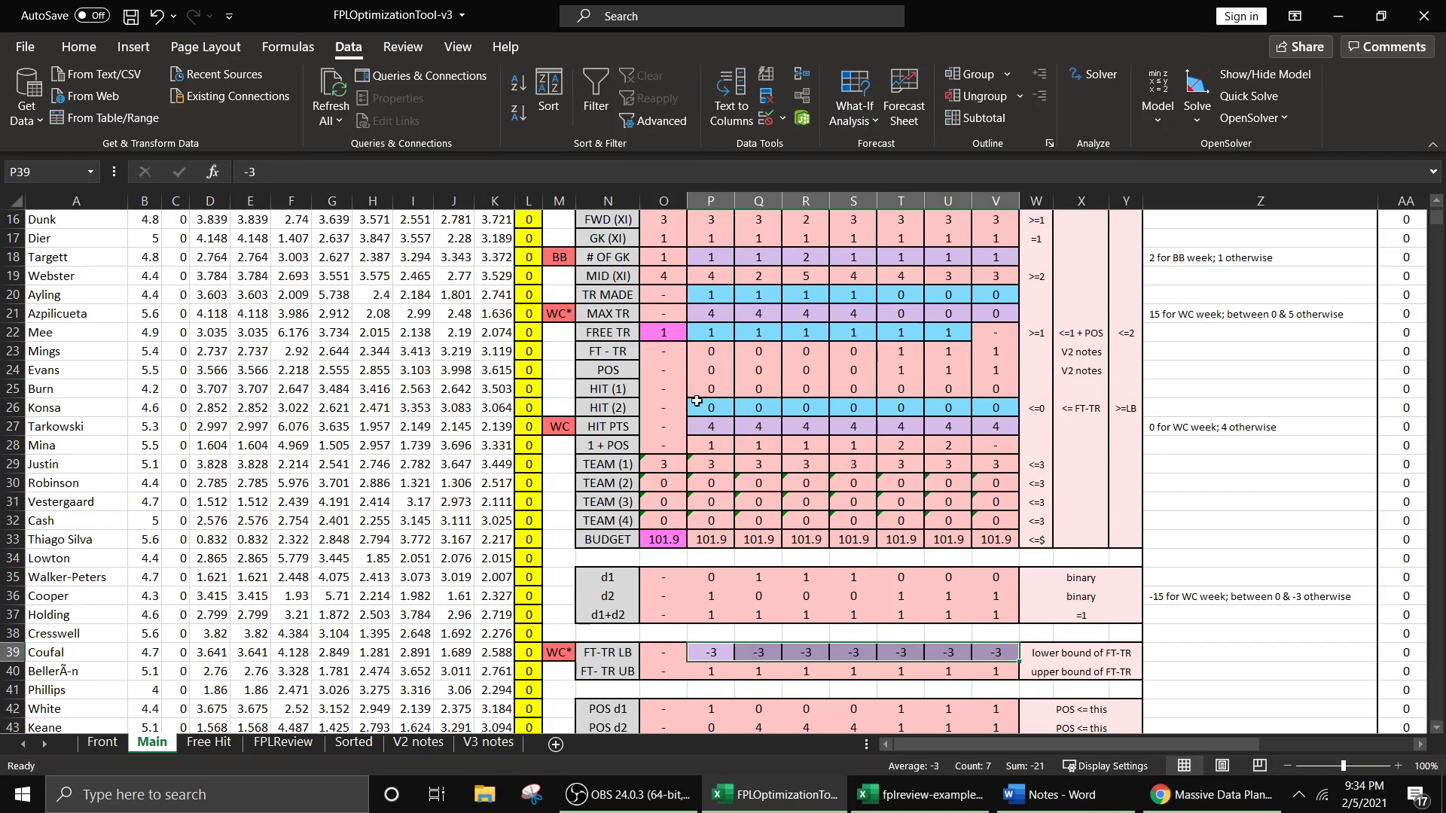
- Review the MAX TR inputs from Team 2 onward alongside the FREE TR and HIT PTS rows and the notes column
click(711, 336)
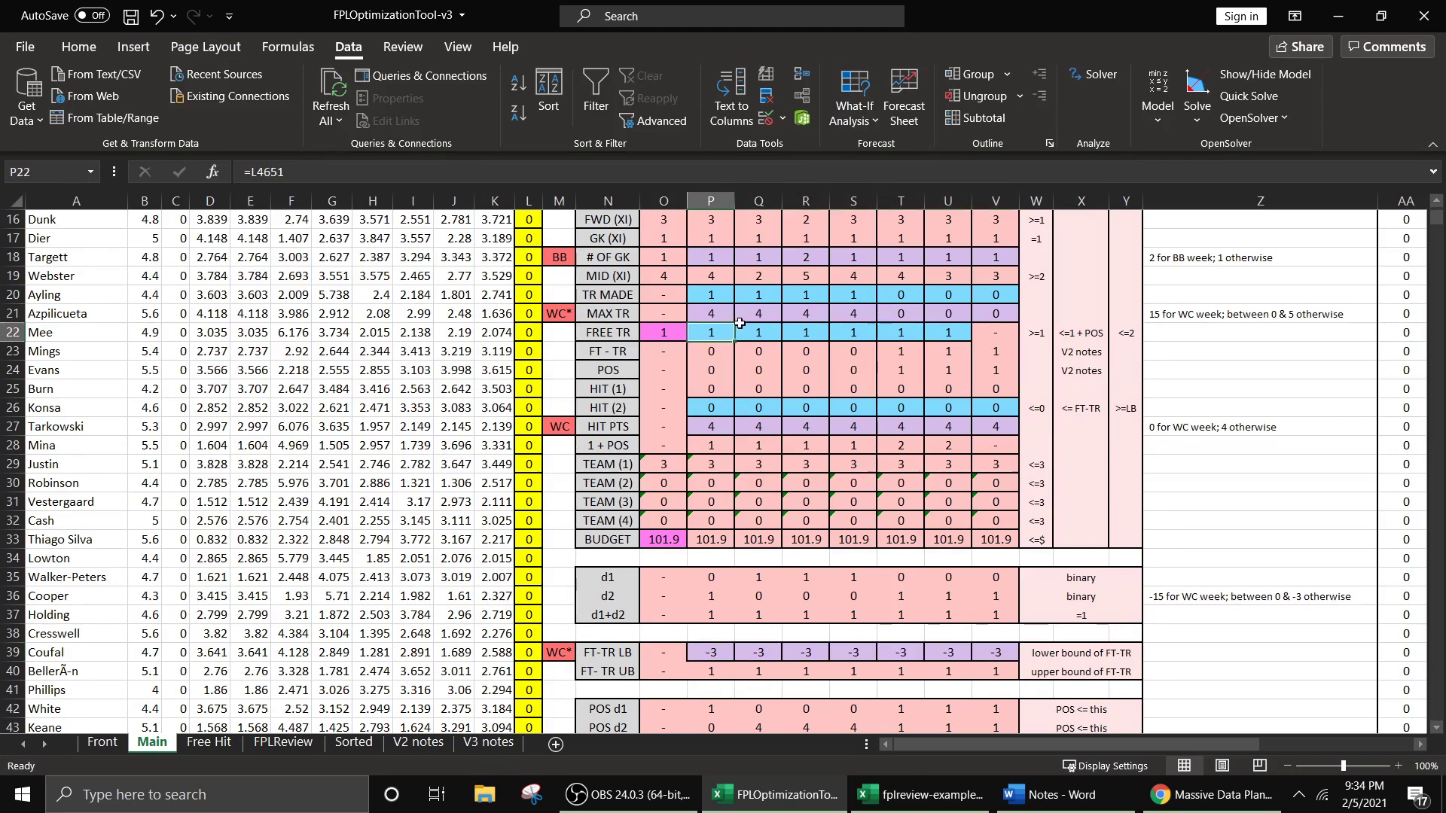
drag(718, 309, 874, 314)
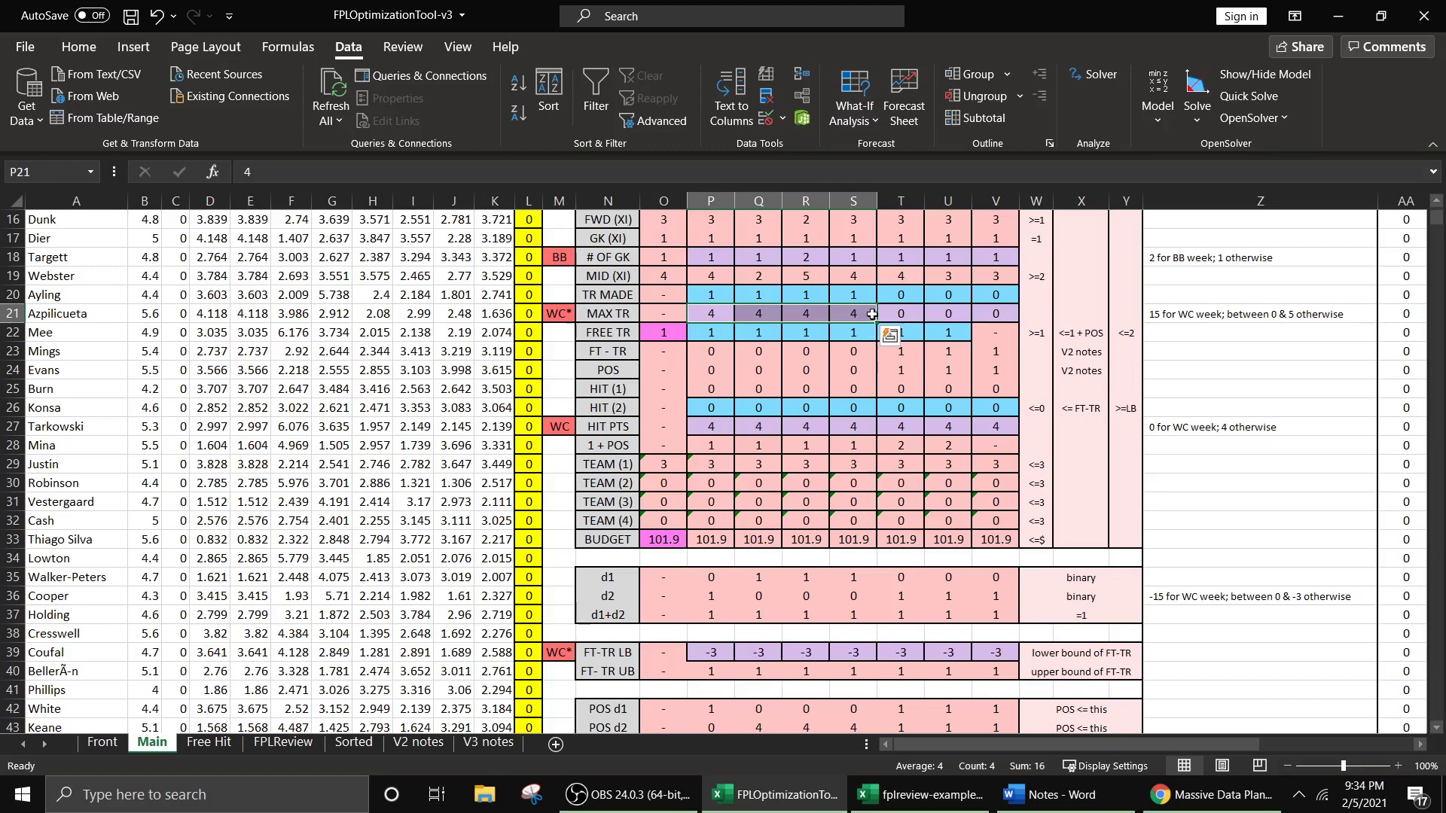
click(757, 435)
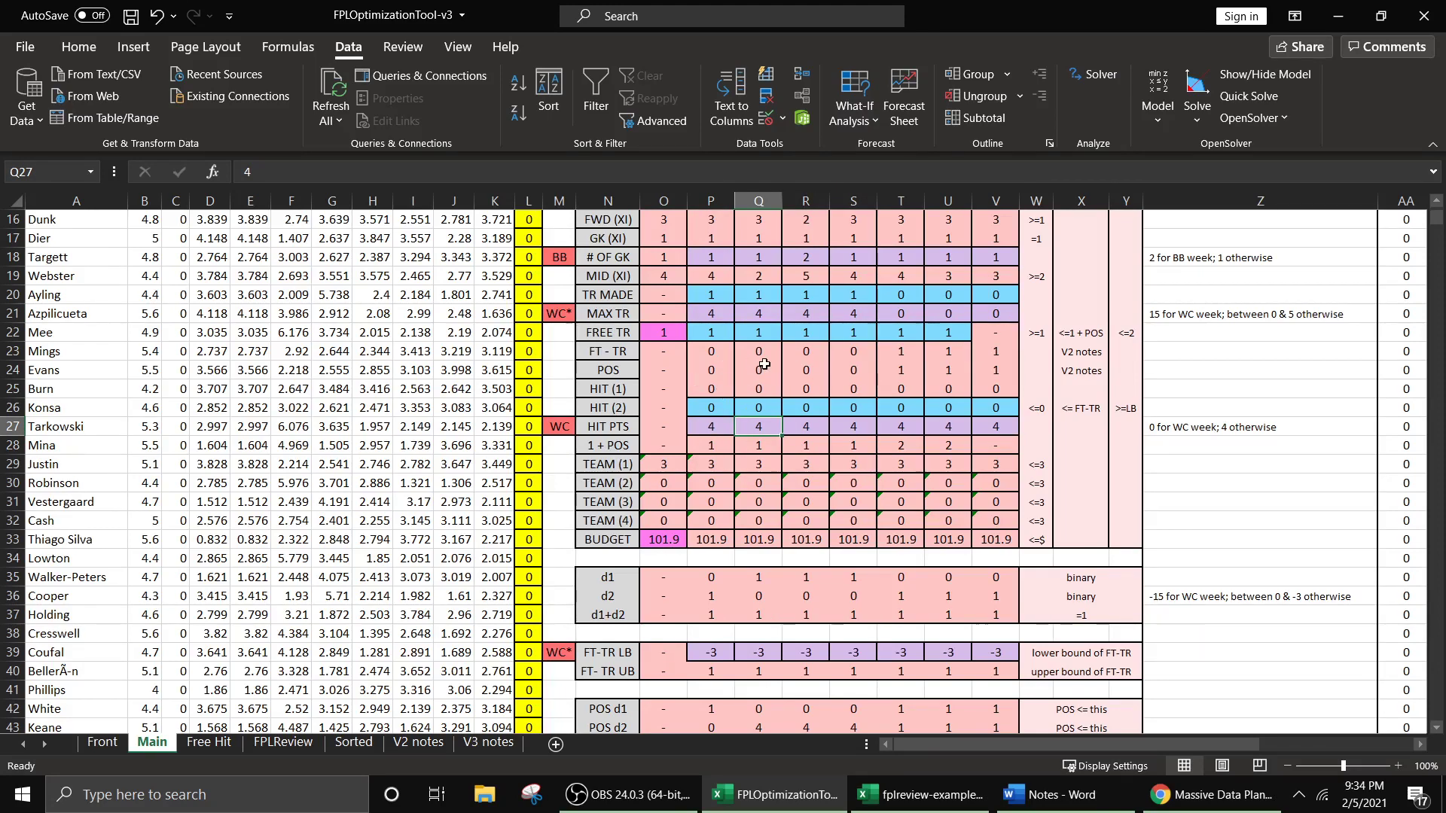
drag(717, 311, 952, 318)
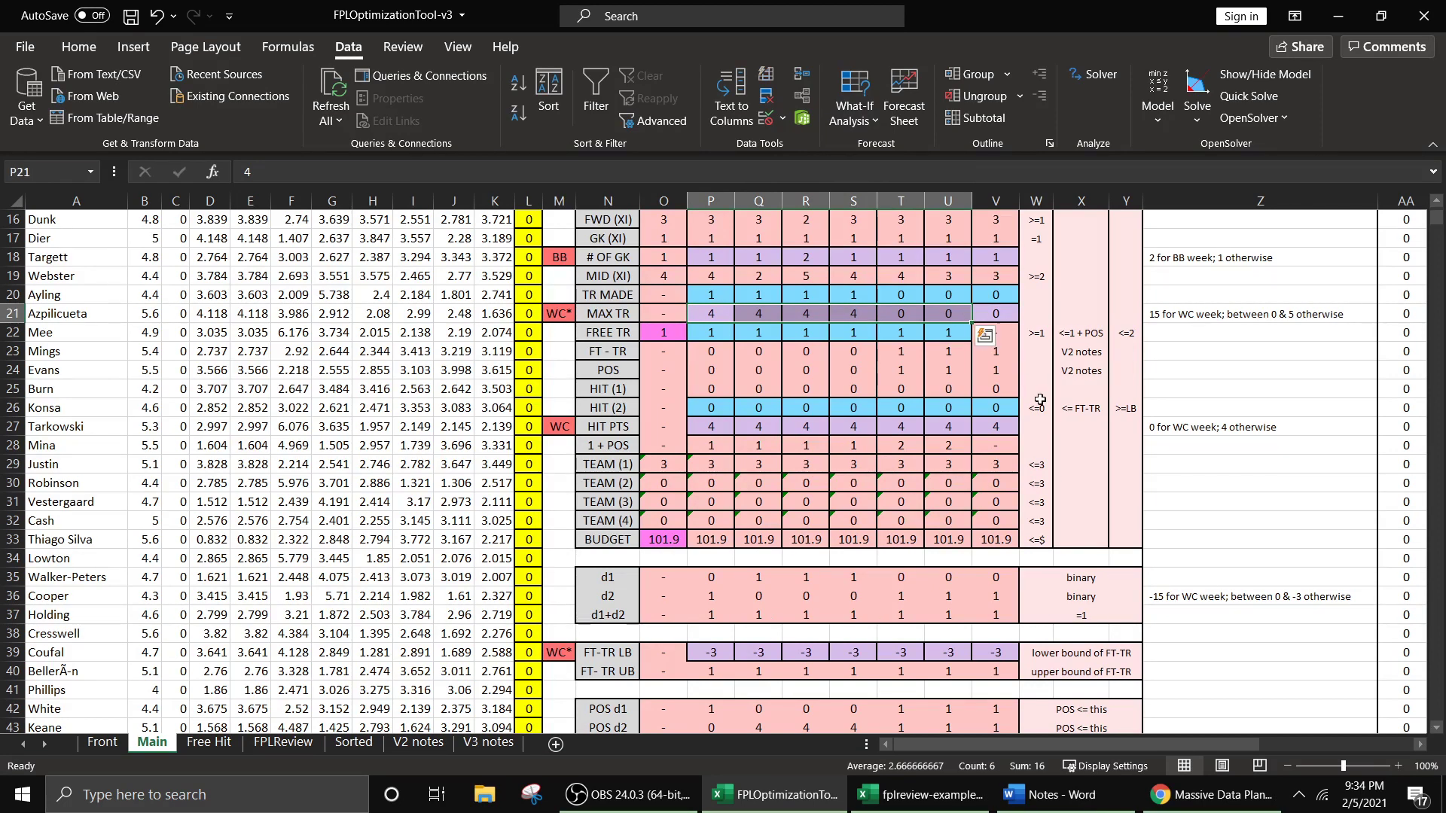
click(1222, 385)
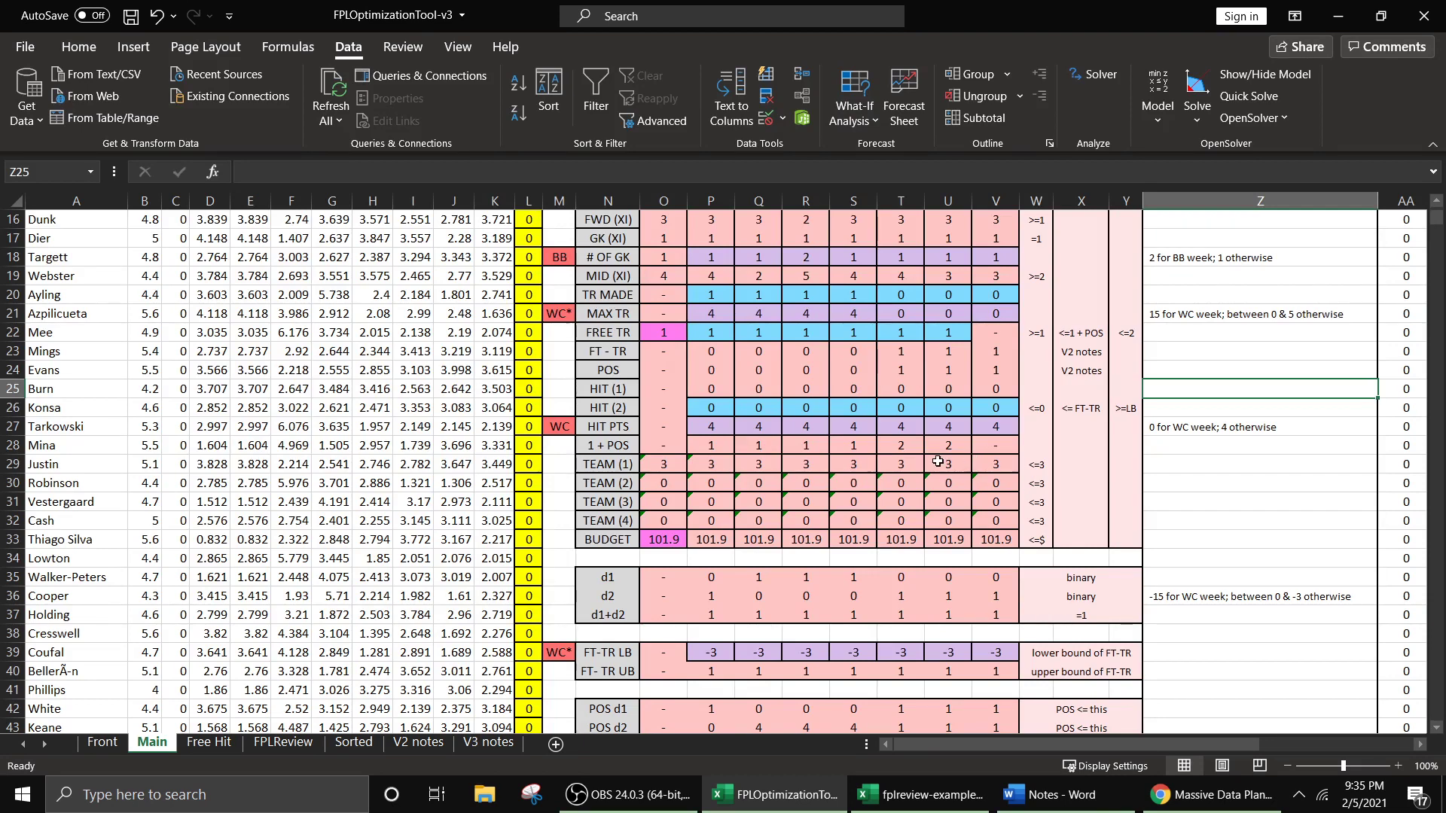
- Inspect the FT-TR LB lower bounds for Teams 2 to 8 and the FT-TR UB upper bounds below them
scroll(973, 465, down, 1)
drag(715, 597, 844, 599)
click(893, 614)
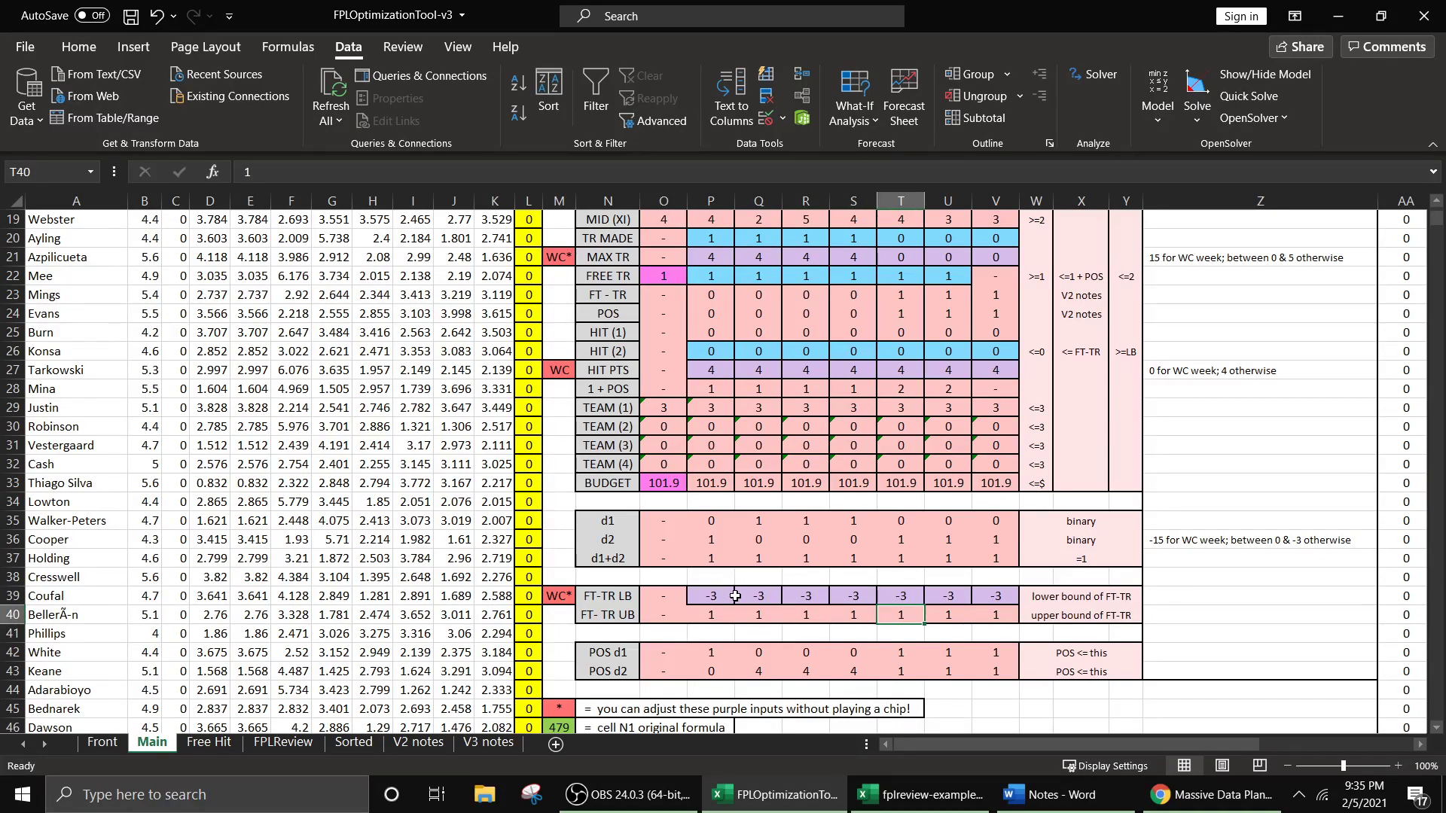
drag(711, 597, 983, 595)
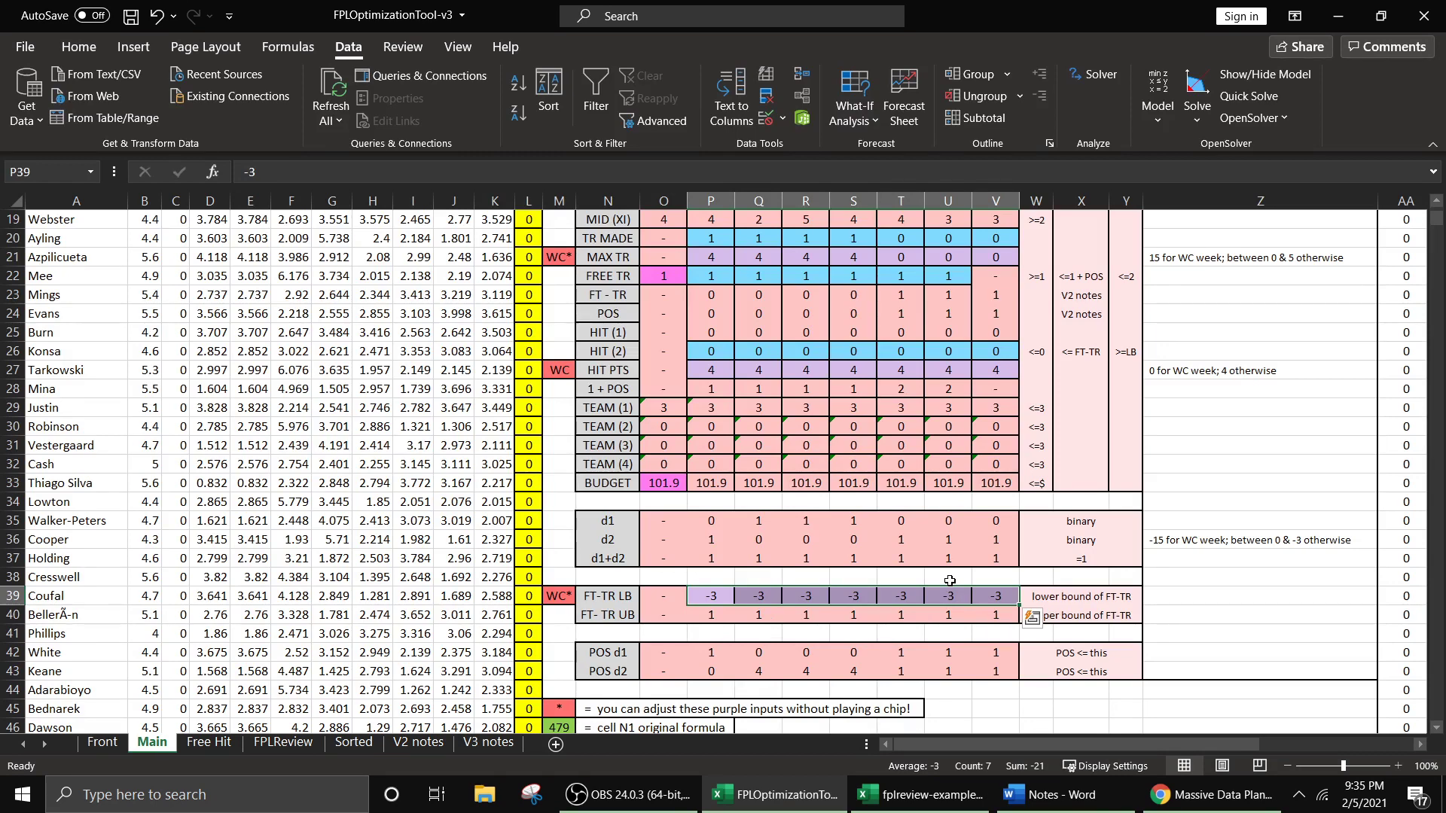
click(838, 611)
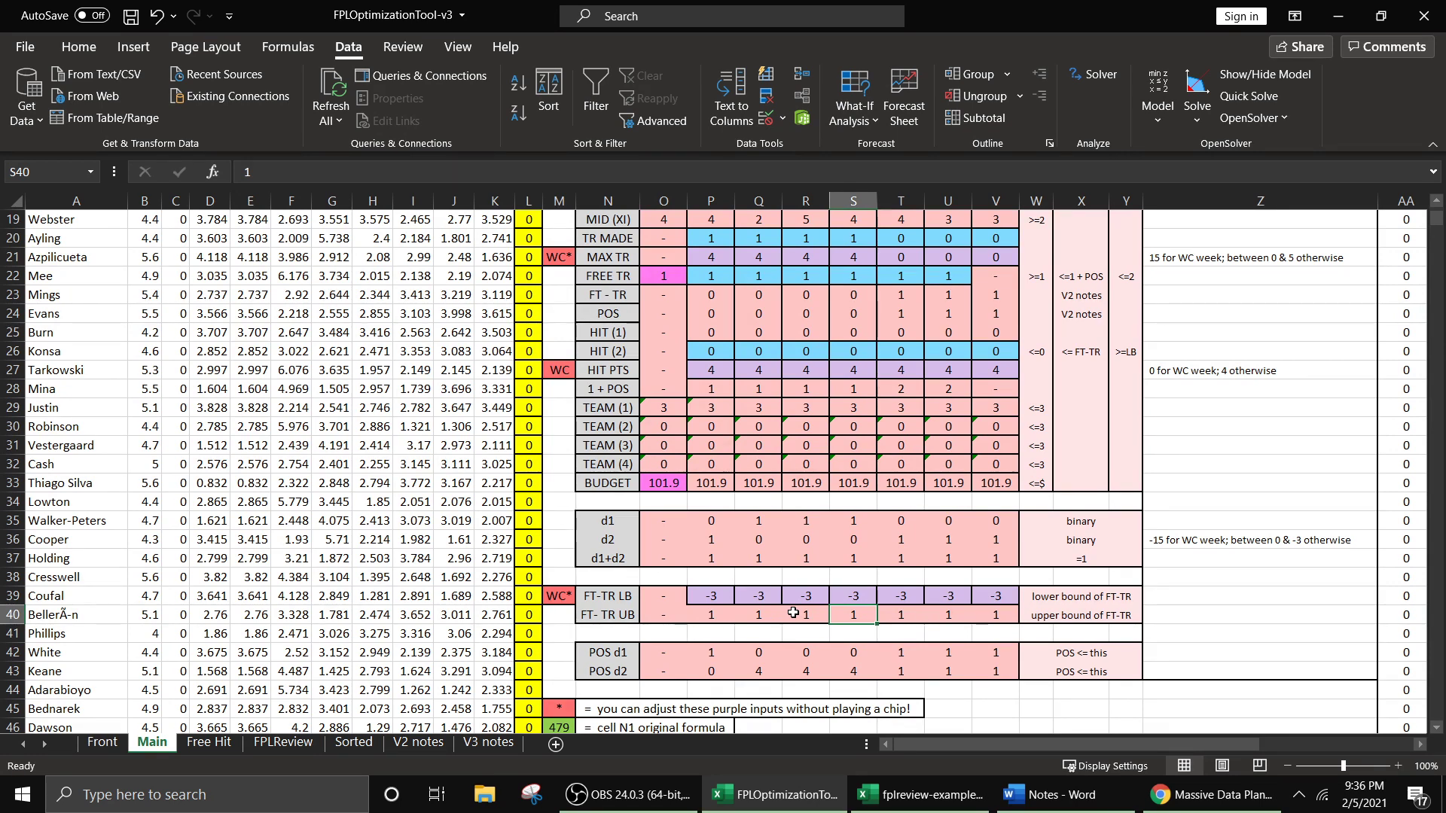
click(722, 595)
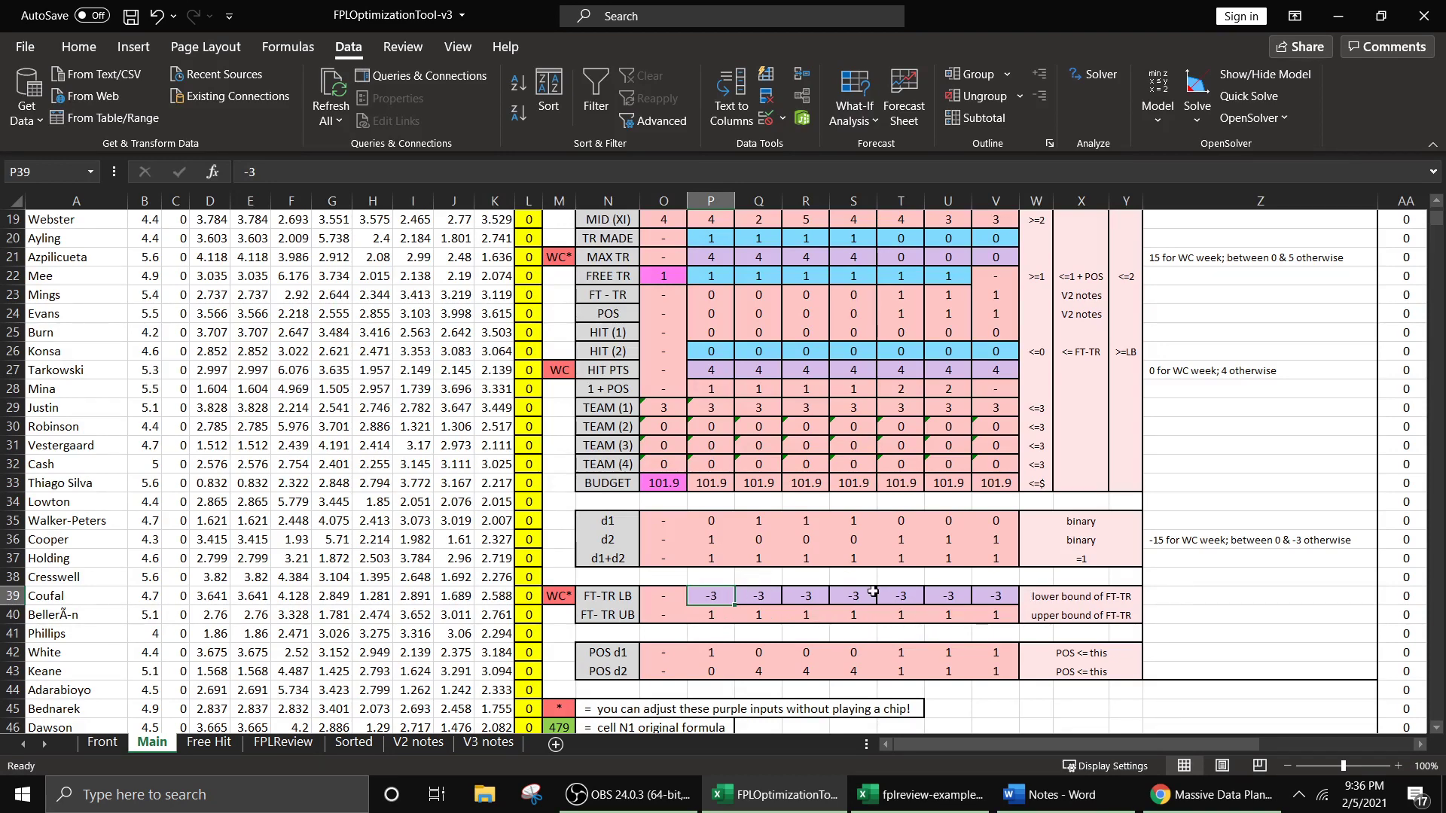
click(896, 611)
scroll(687, 562, down, 1)
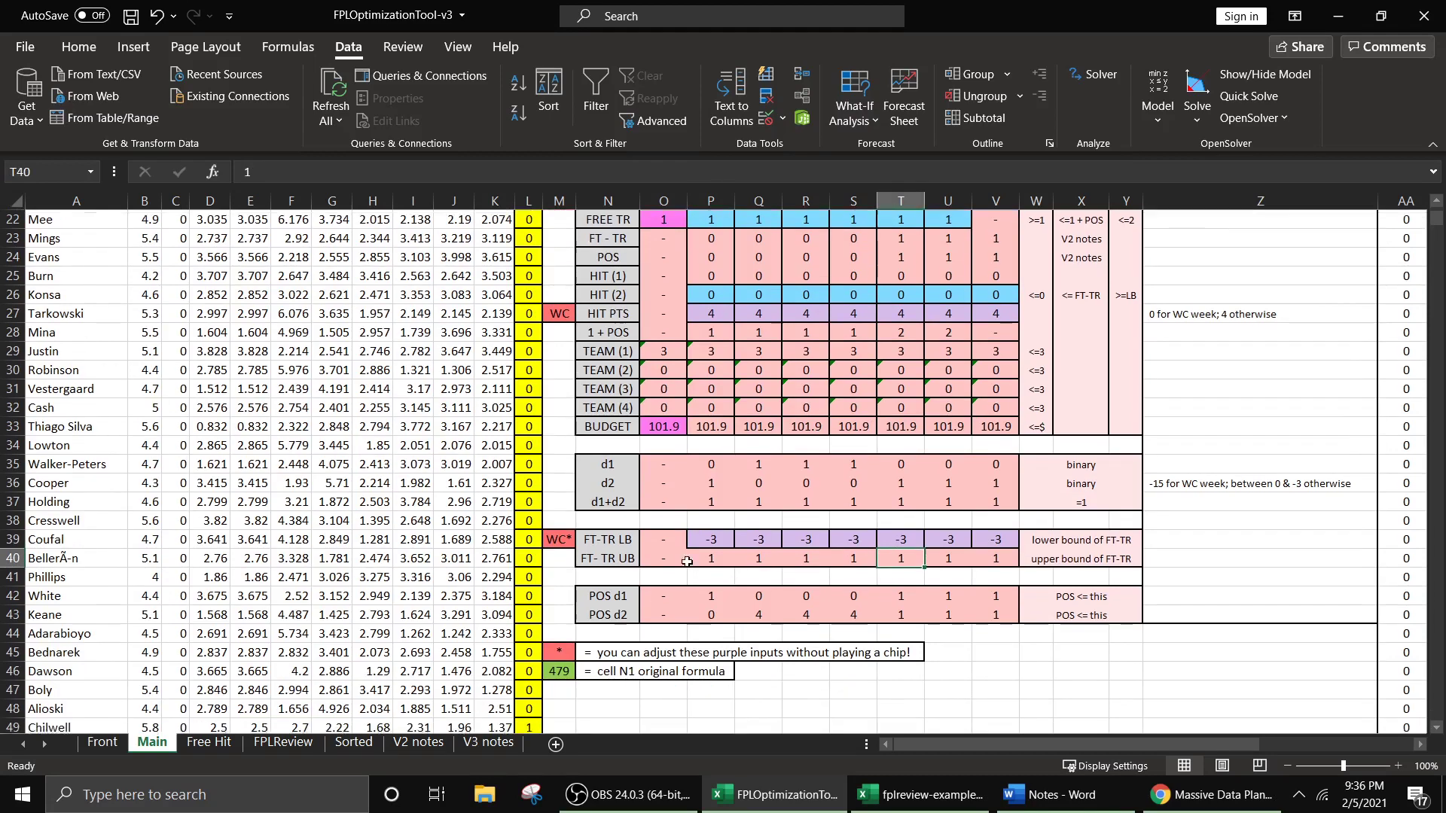
- Switch to the fplreview-example workbook and inspect the player data on sheet FH 1, including column K
scroll(686, 561, up, 7)
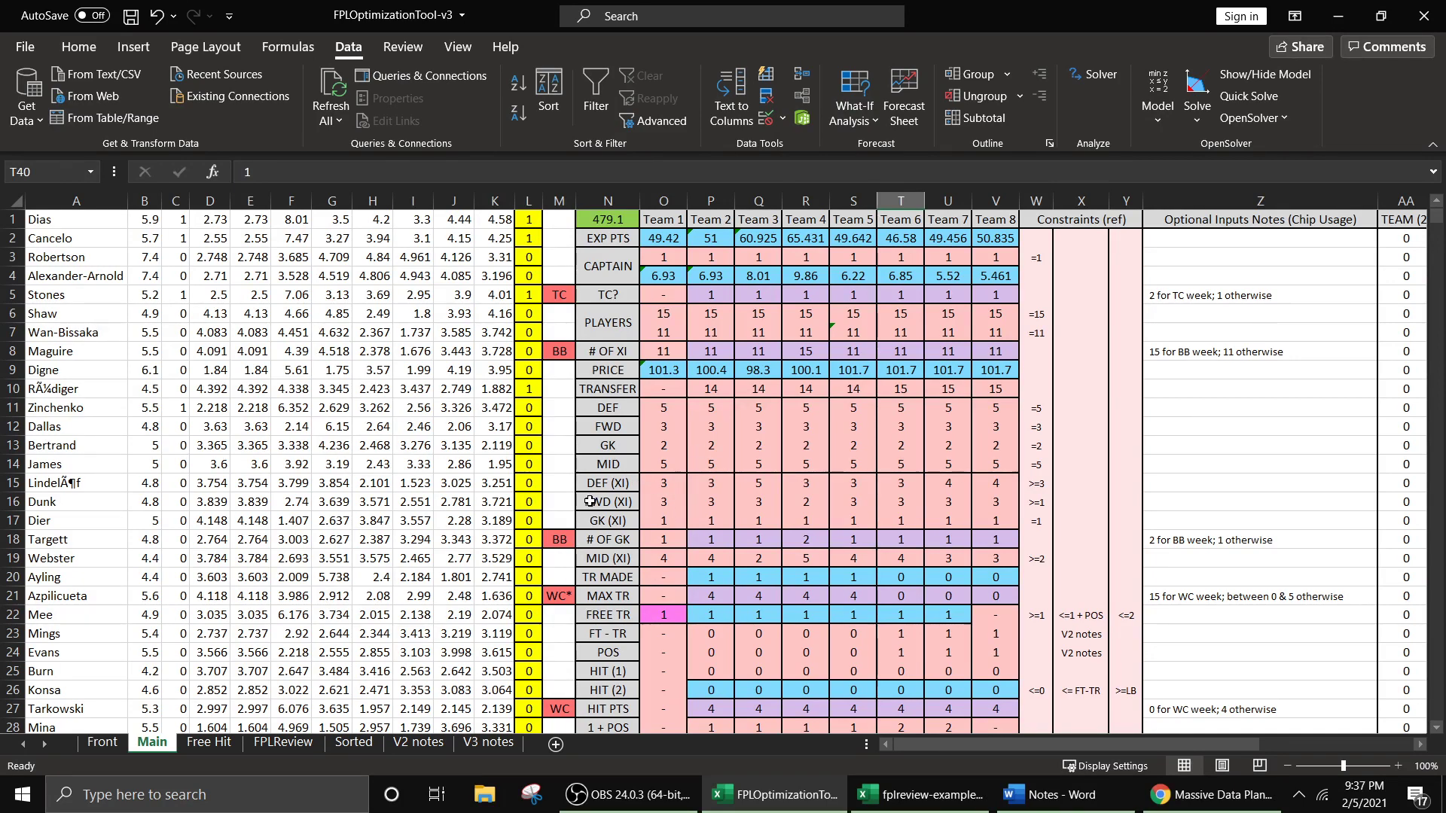
click(919, 794)
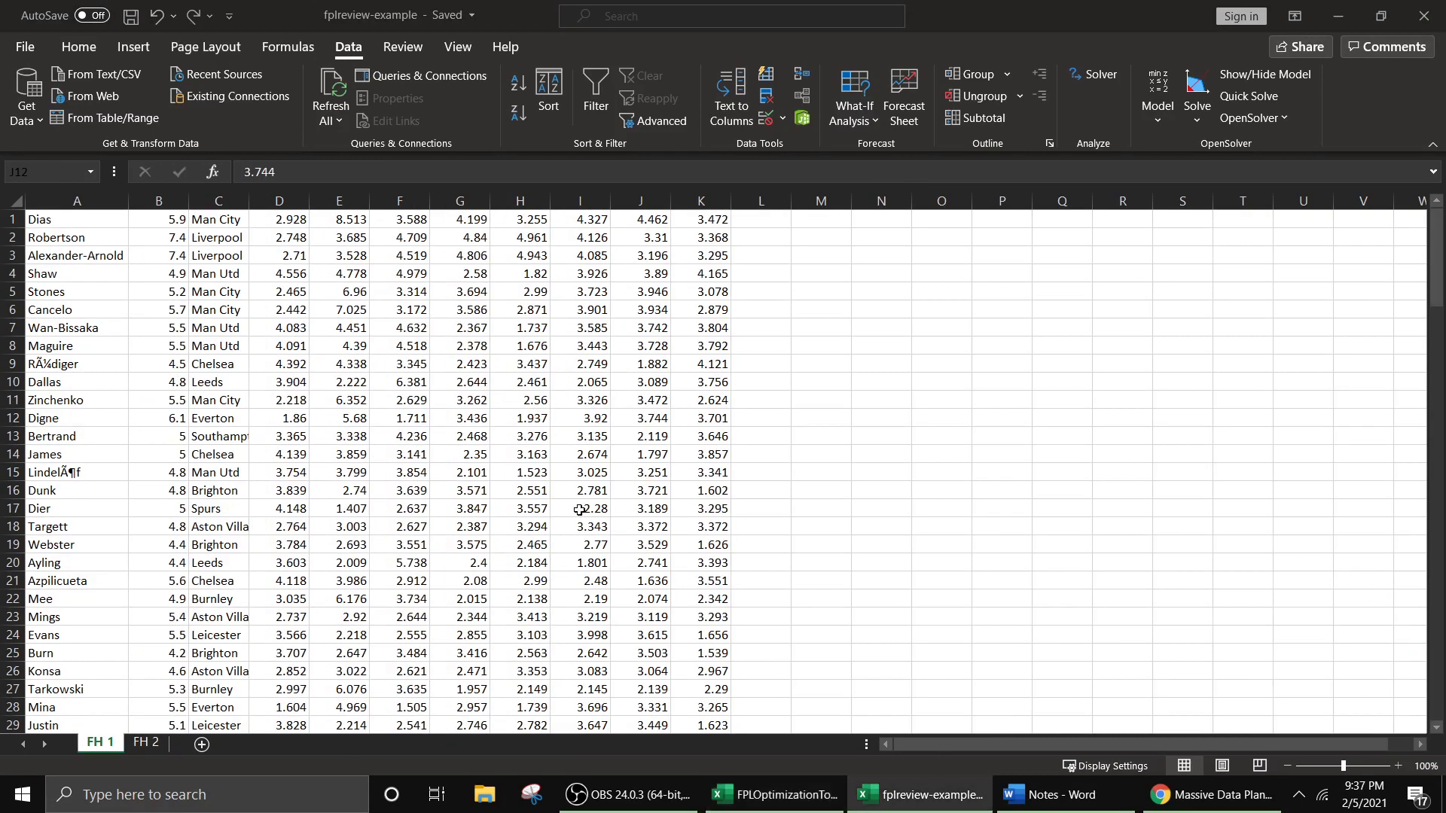
click(579, 510)
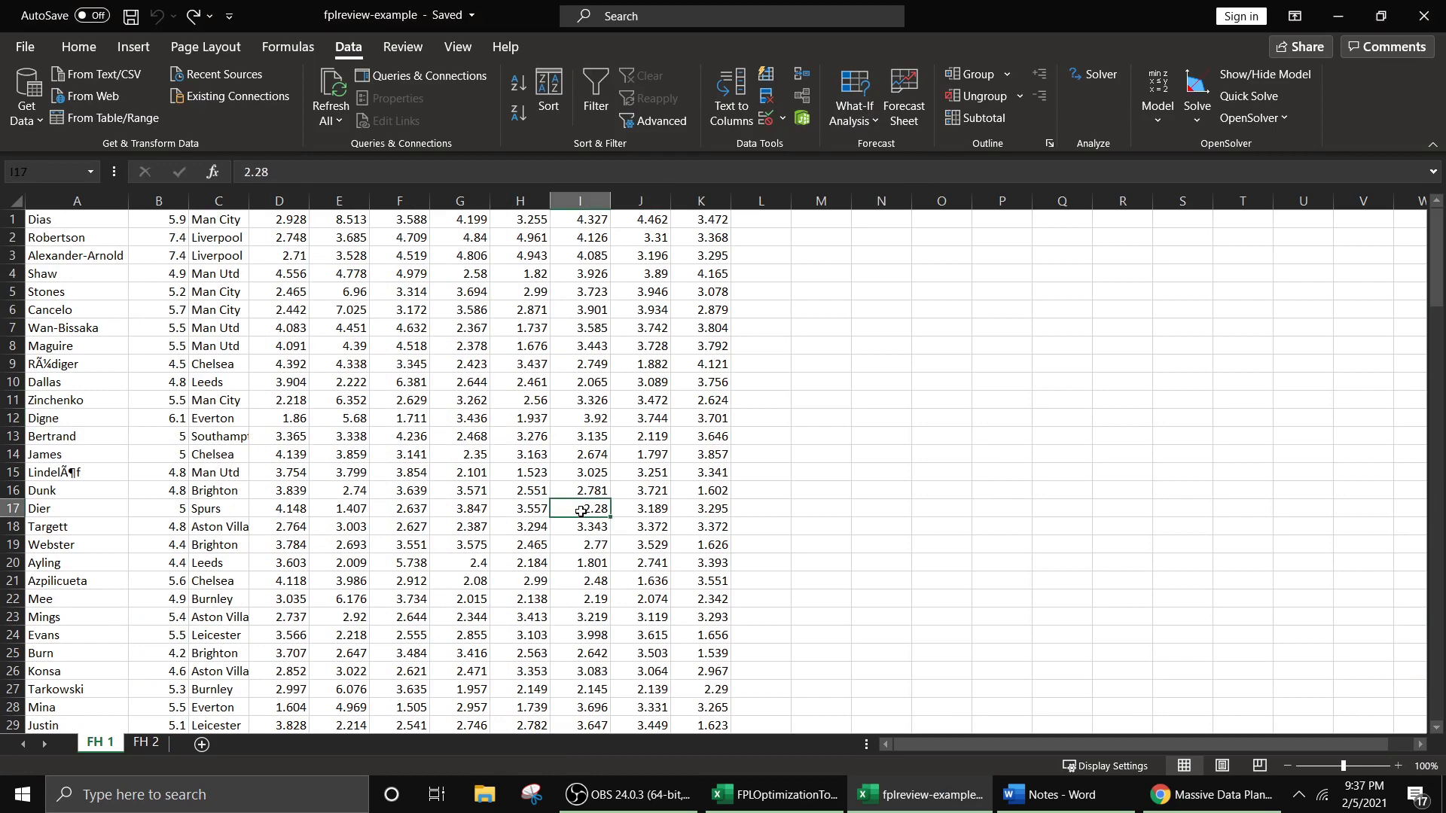
click(294, 272)
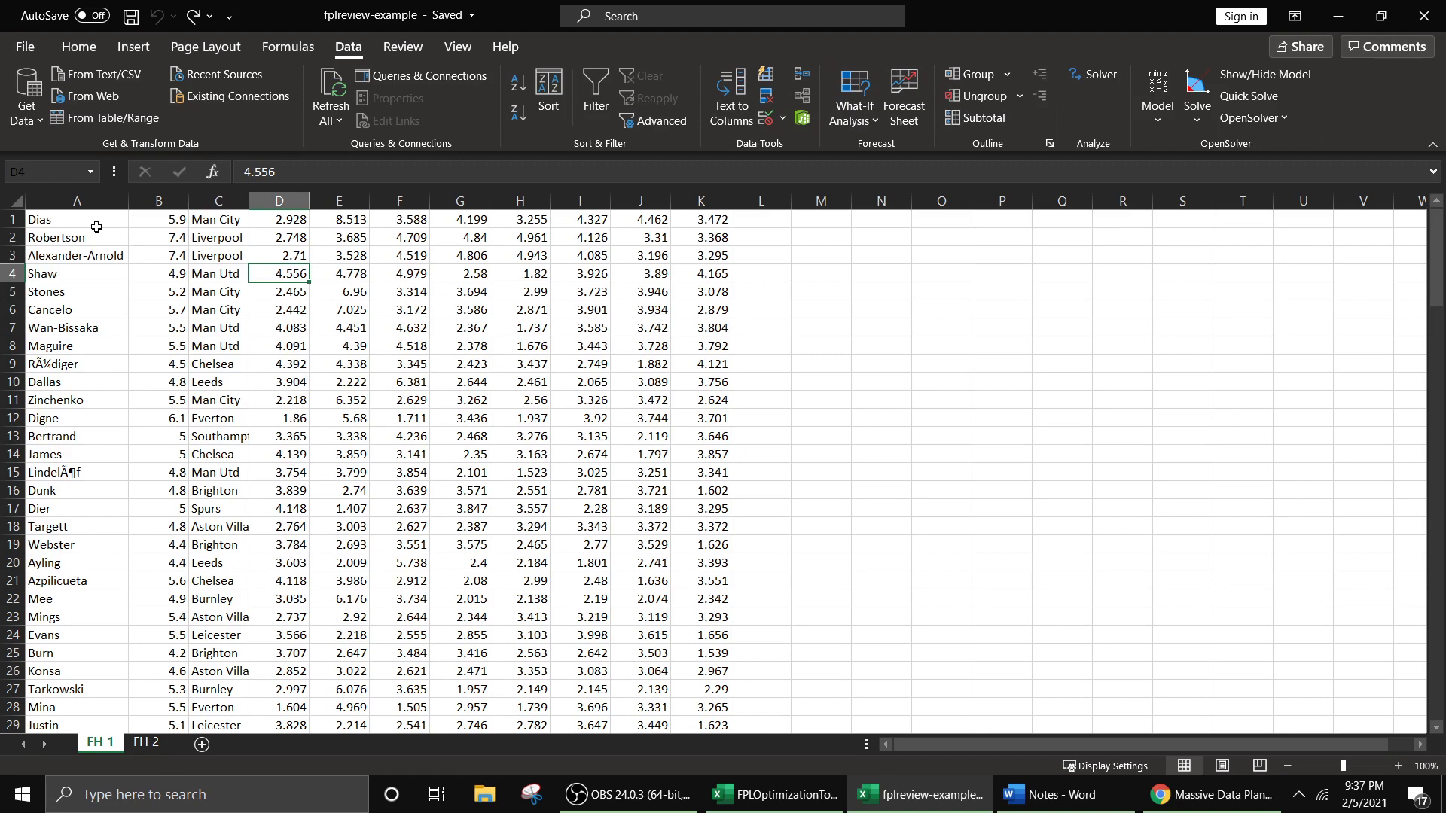
click(388, 368)
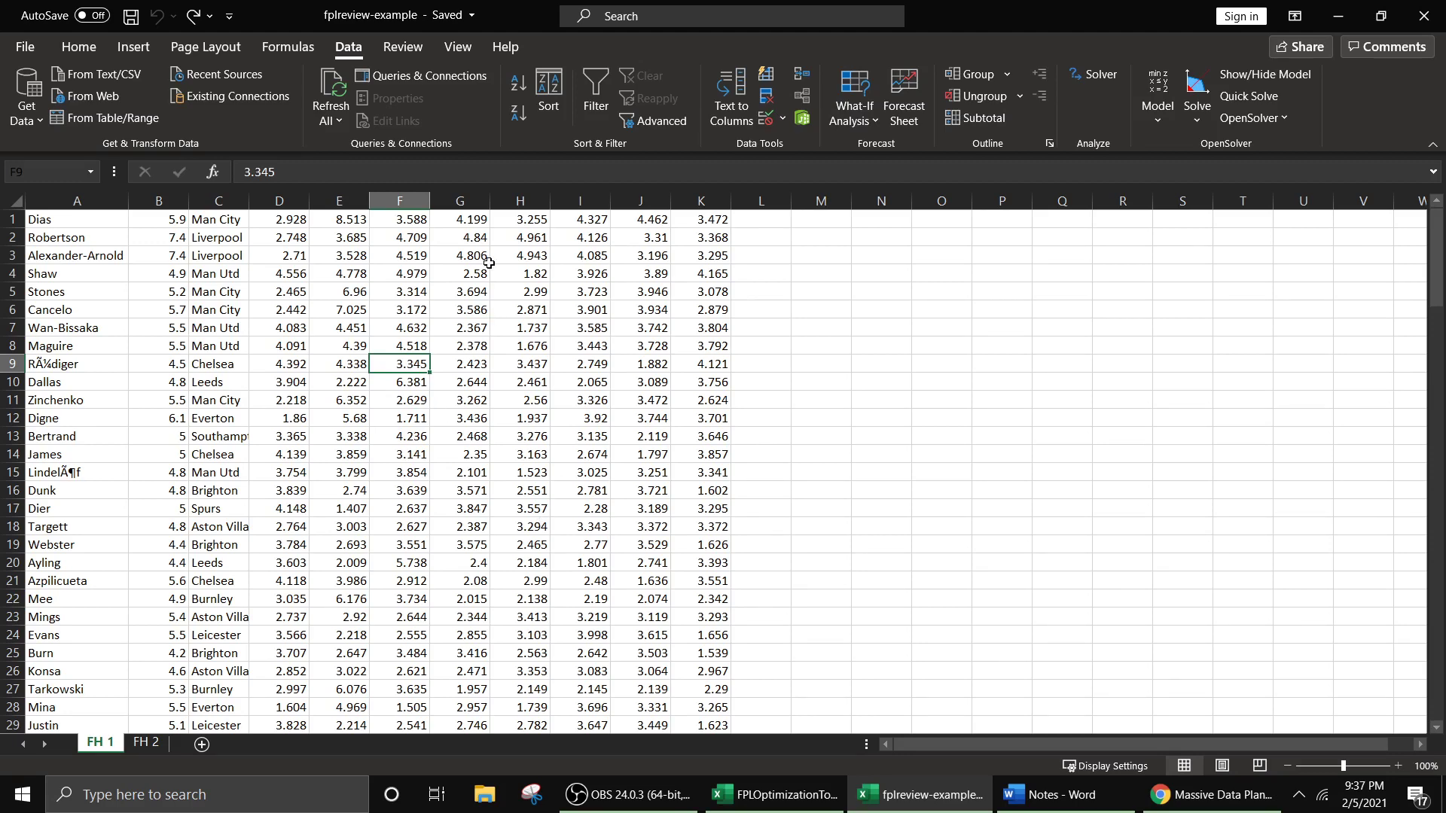
click(703, 203)
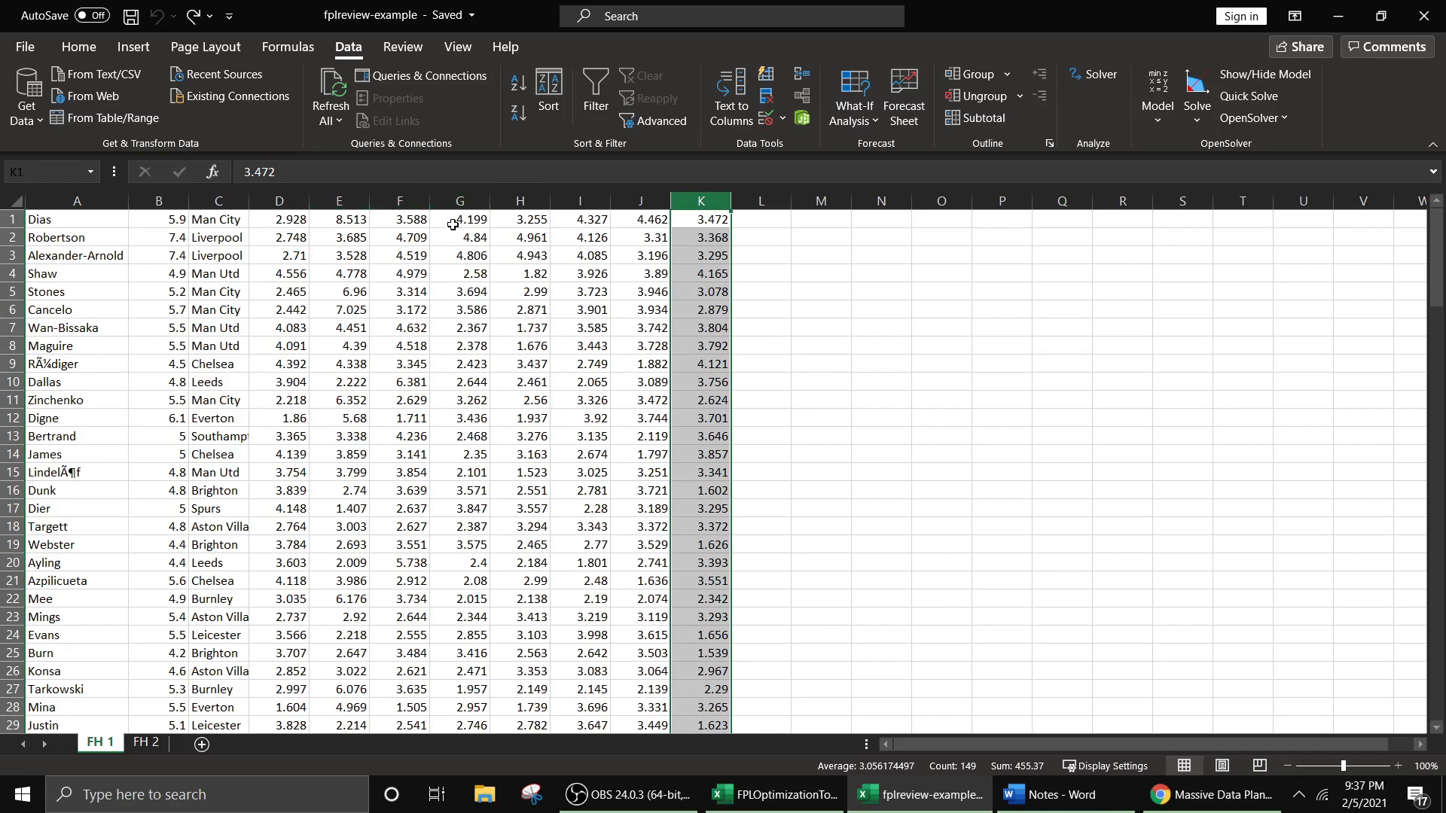
- Delete column F from the player data on sheet FH 1
click(407, 201)
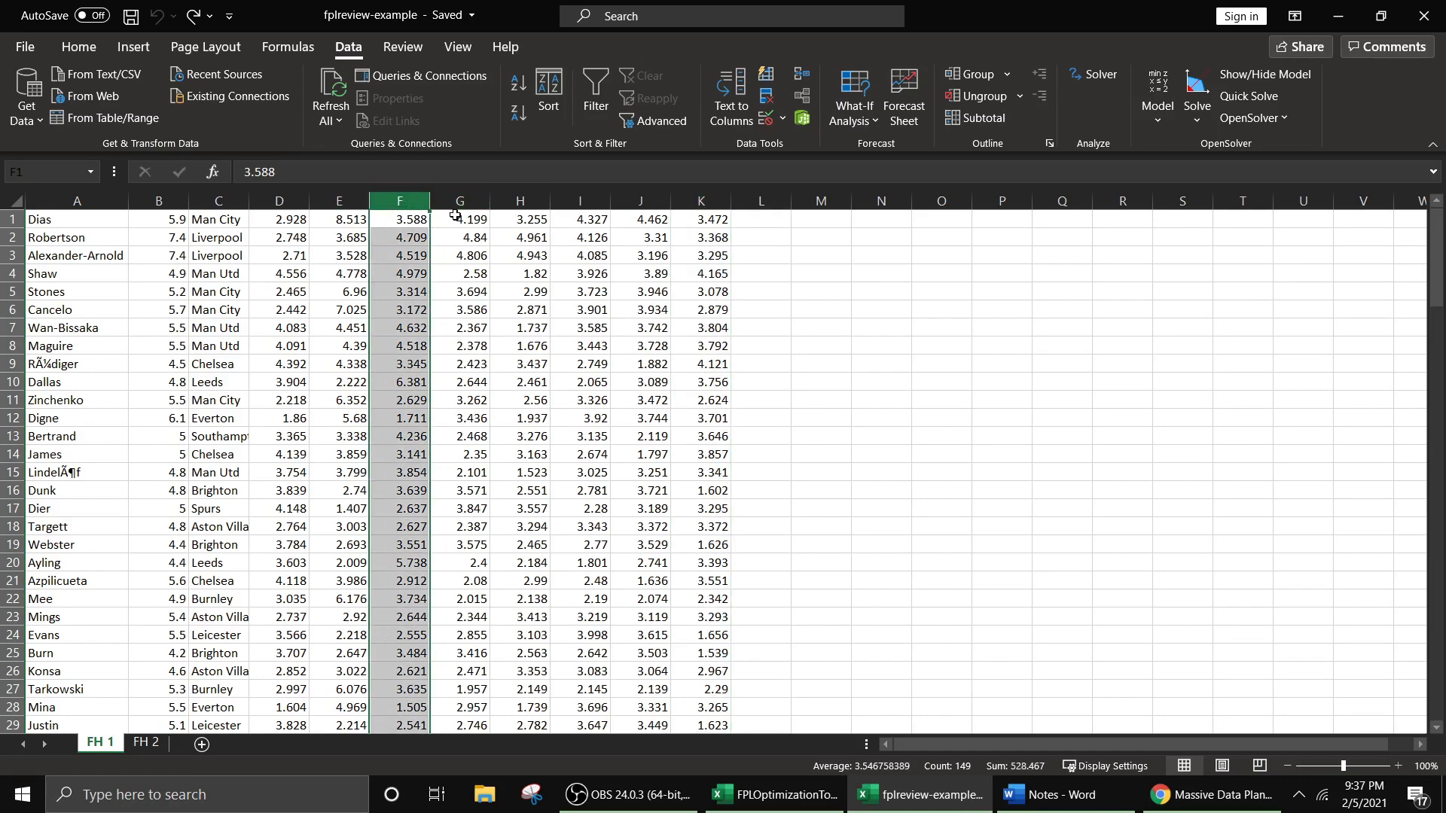
right_click(403, 201)
click(452, 390)
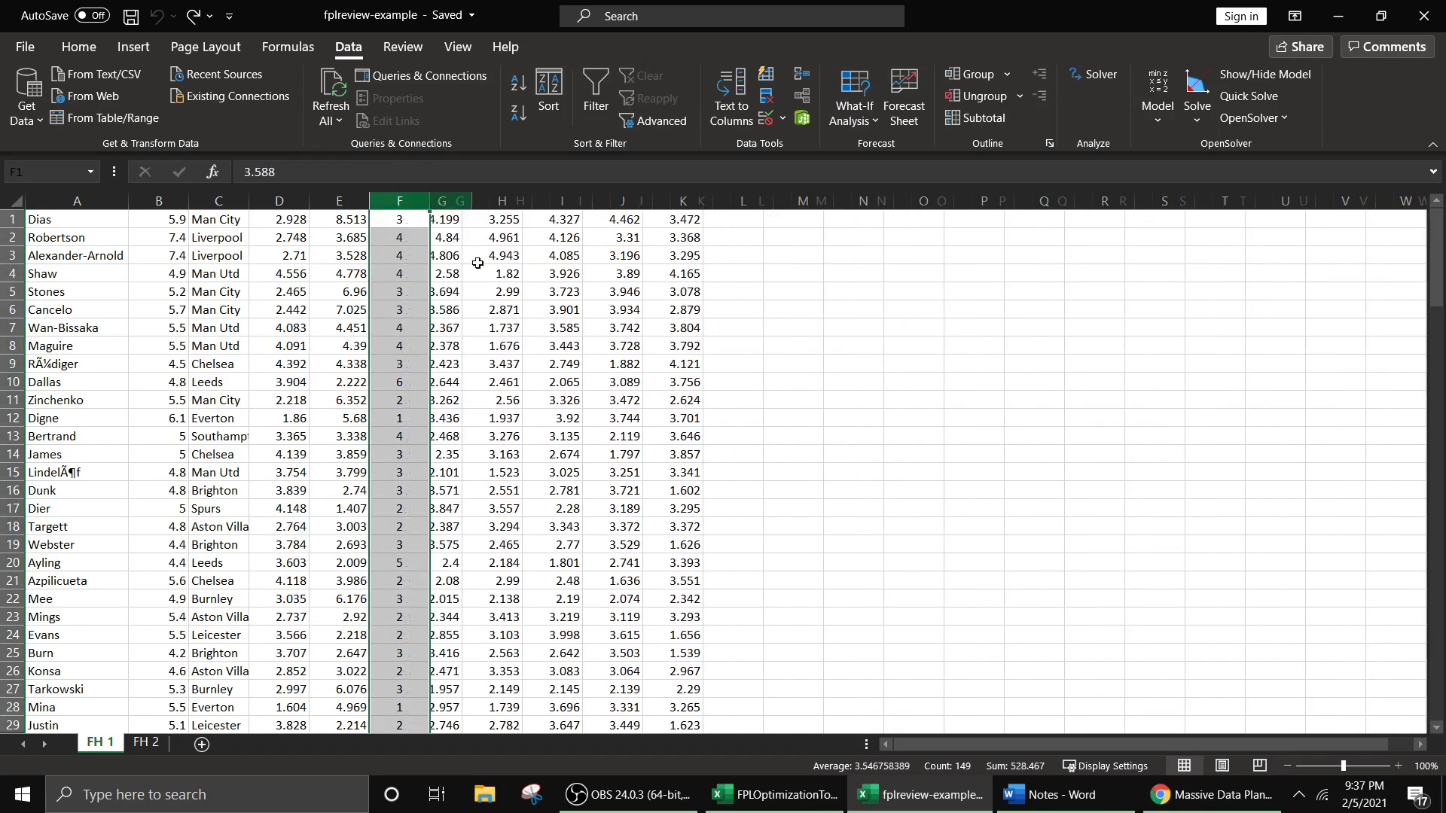
click(524, 276)
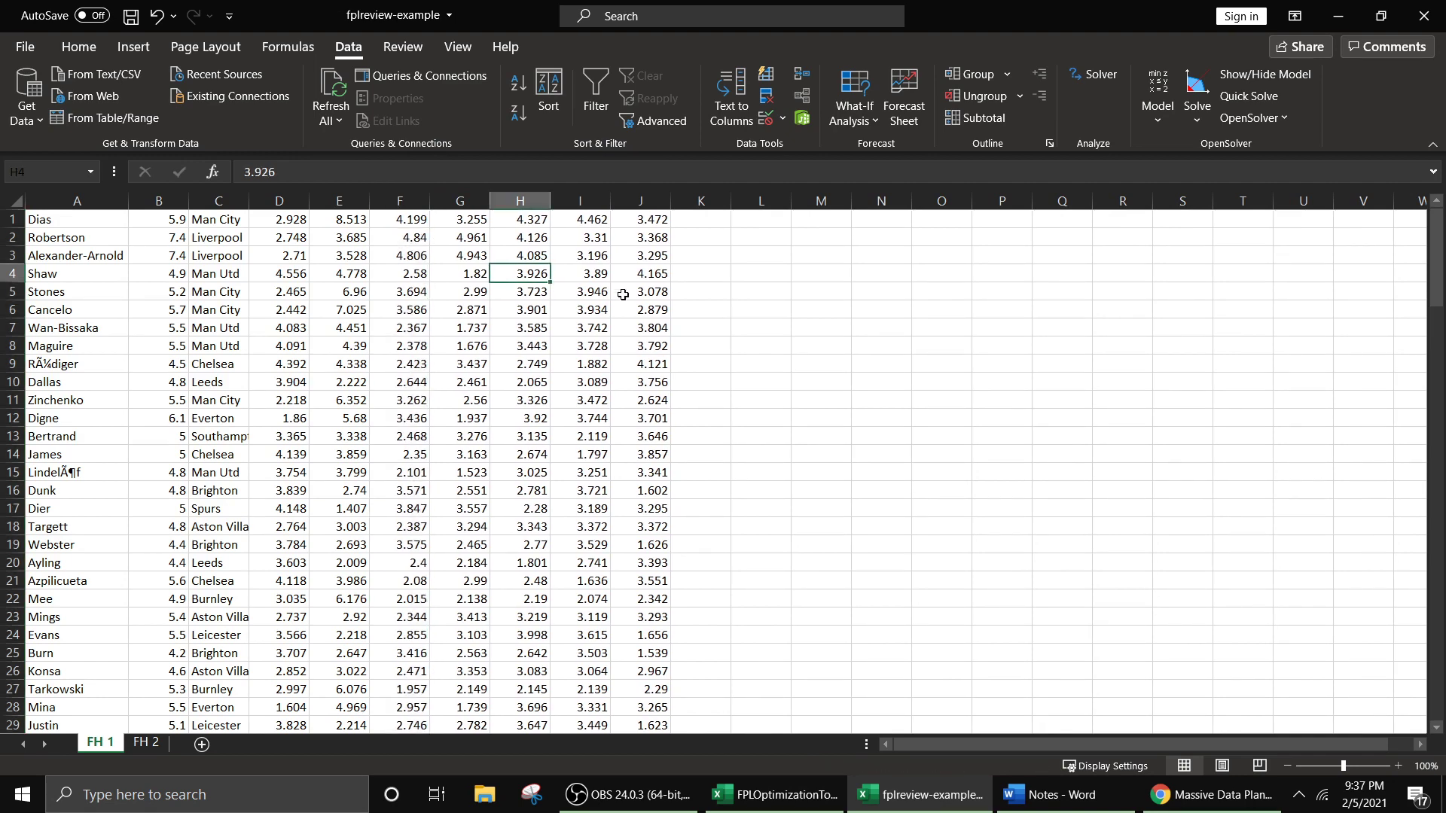
- Insert a new column before column D and fill it with a copy of column E's values
click(294, 202)
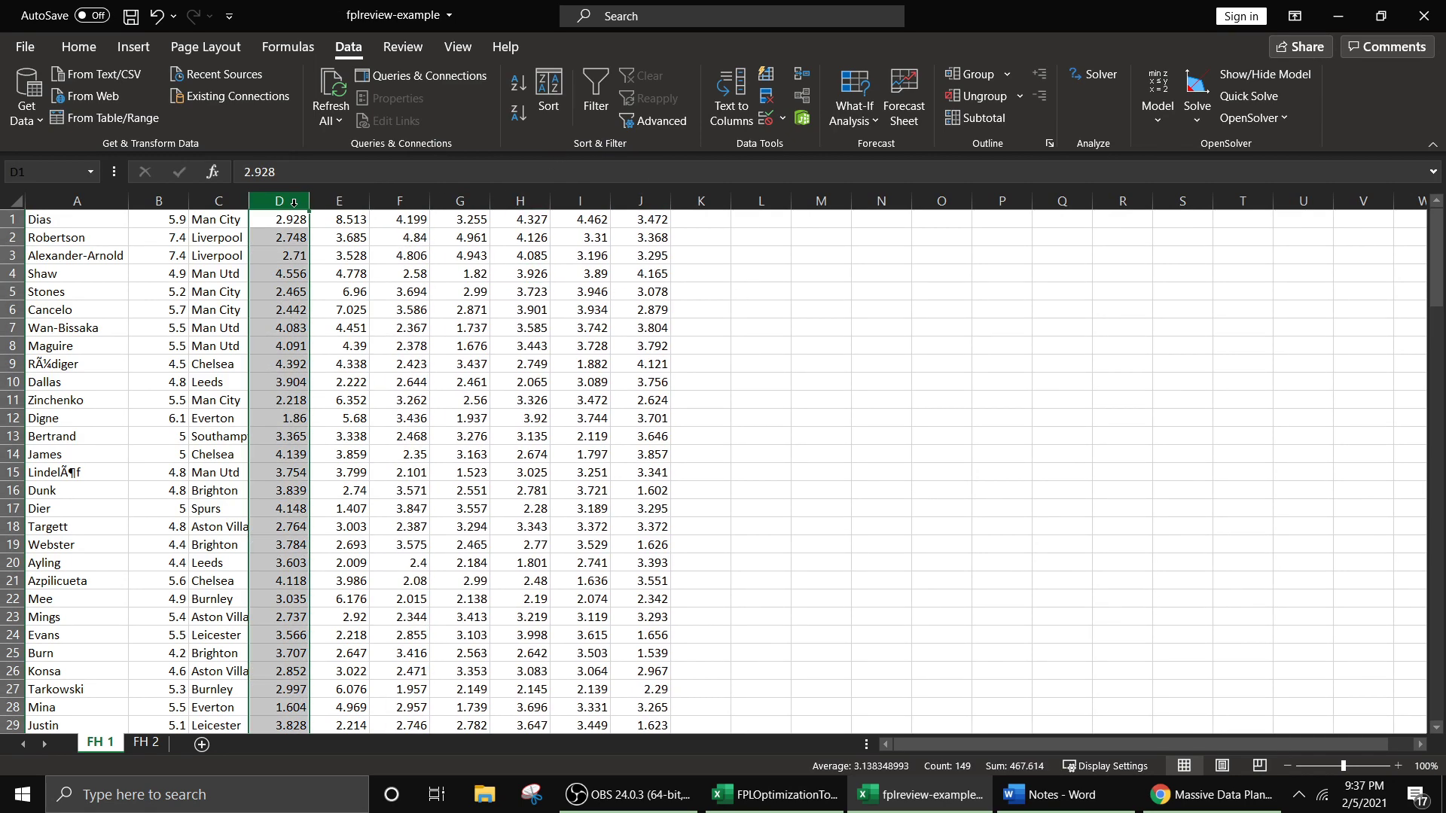
right_click(293, 203)
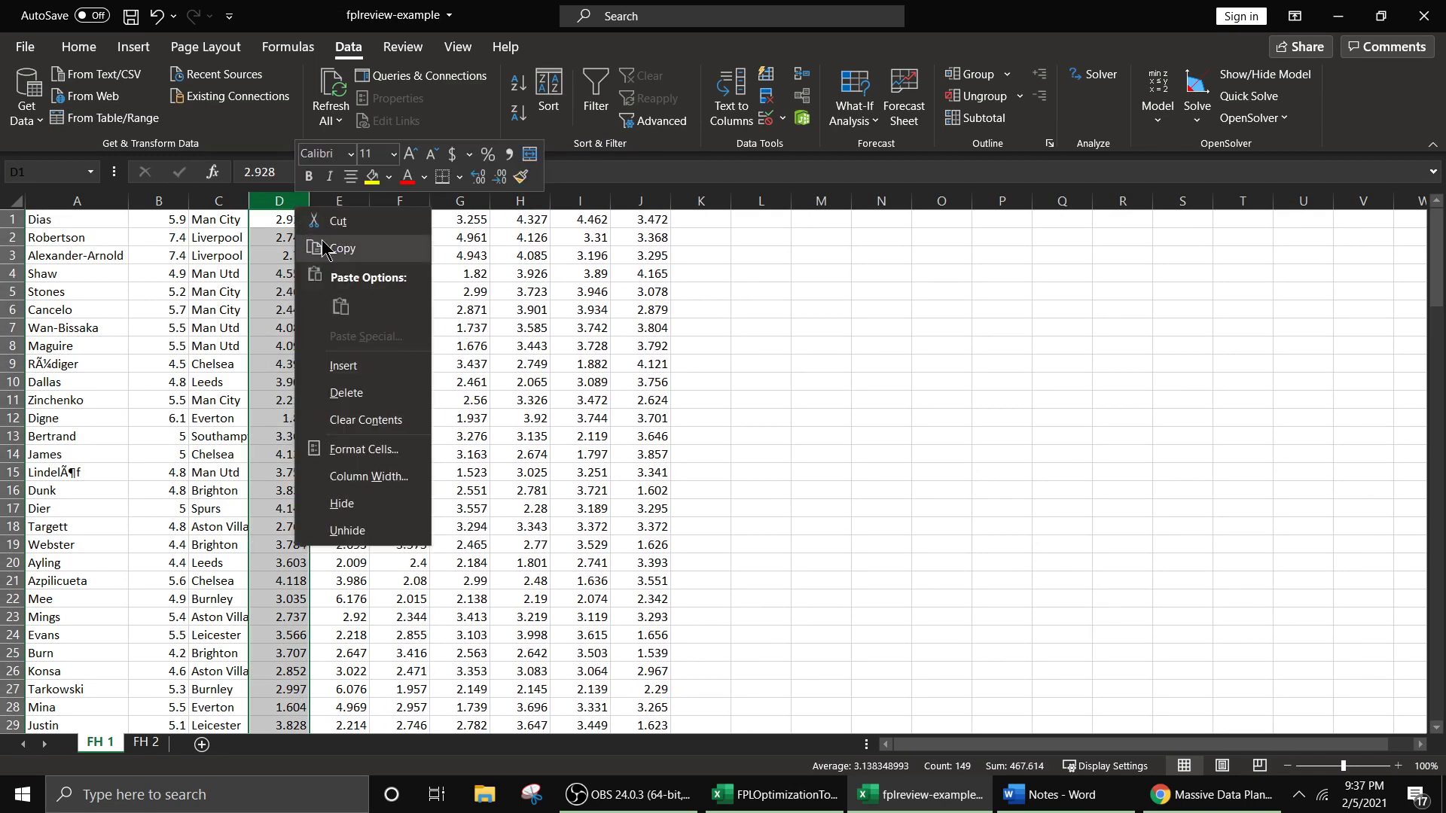
click(342, 366)
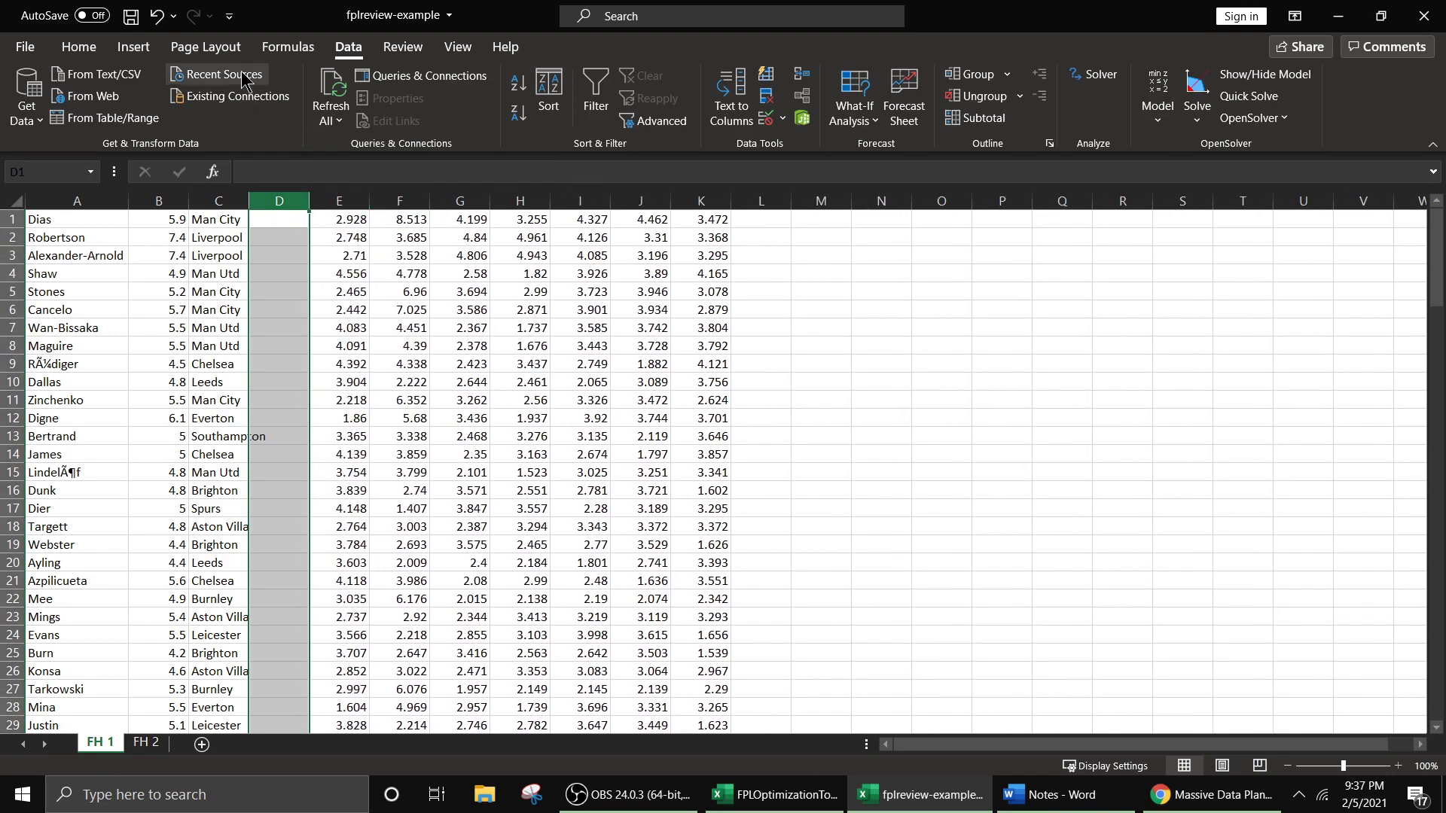
click(356, 200)
key(ctrl+c)
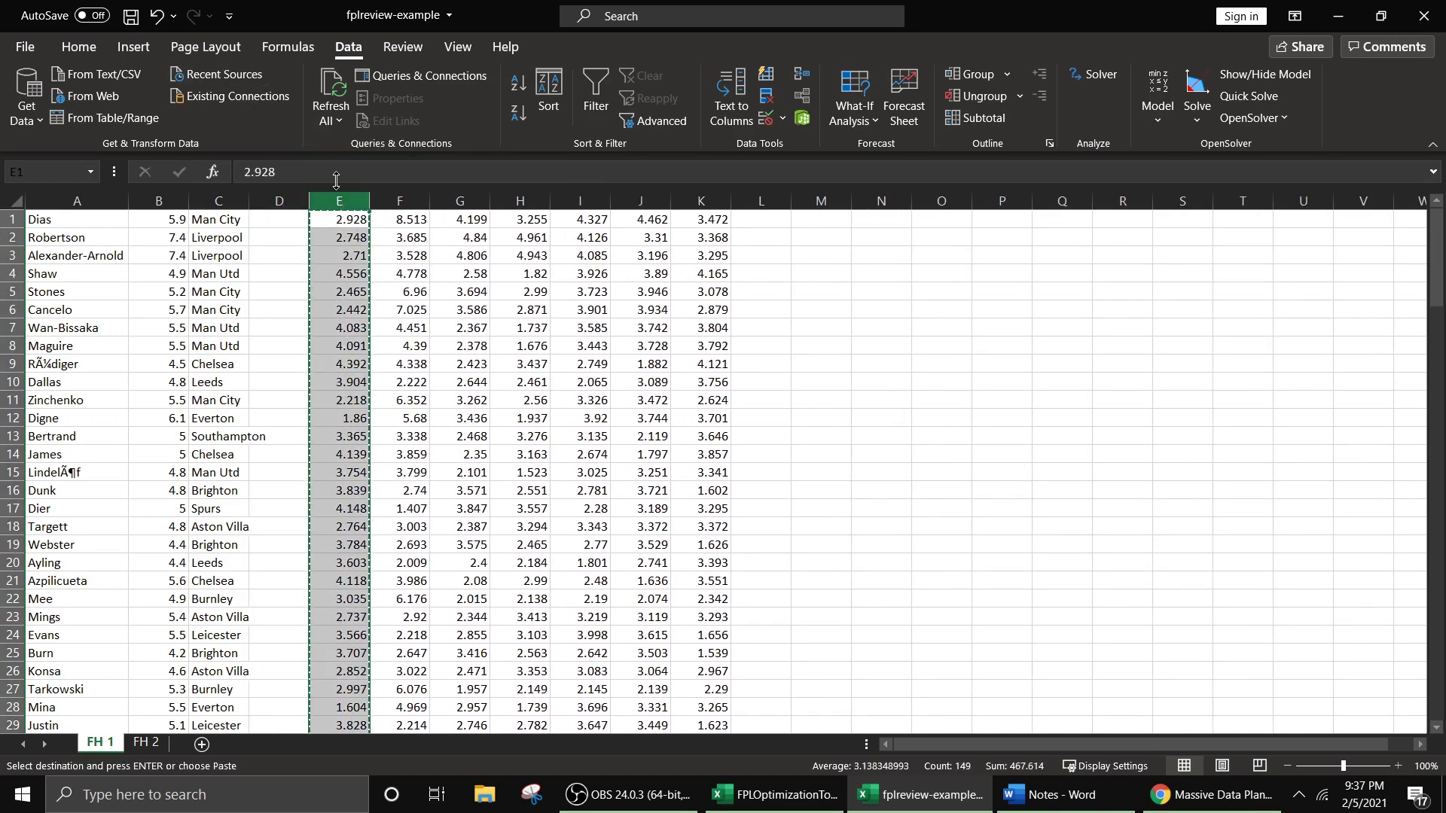
click(282, 201)
key(ctrl+v)
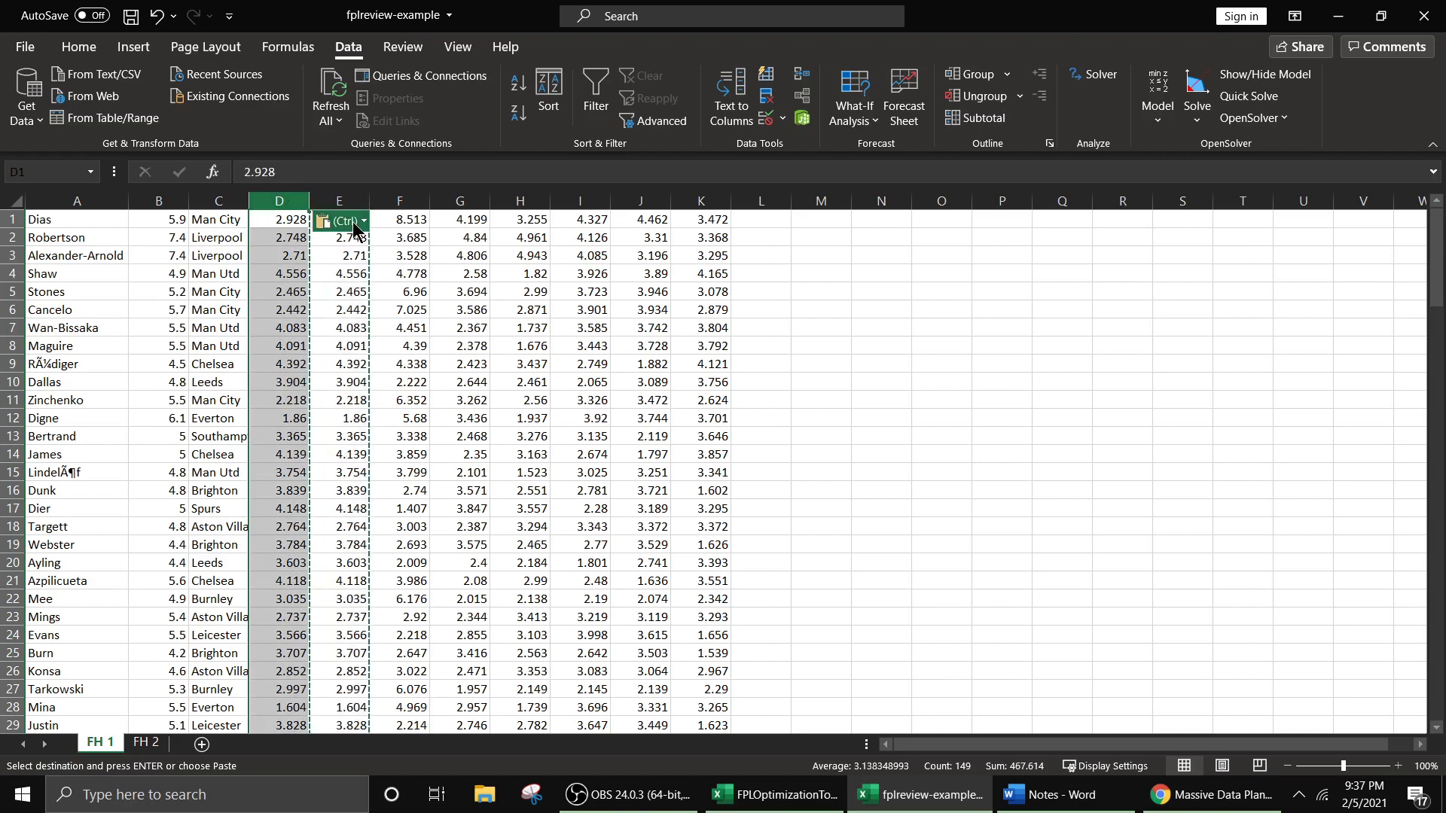
- Look over the rearranged columns and the data block from A1 to K13 on sheet FH 1
click(410, 277)
click(531, 274)
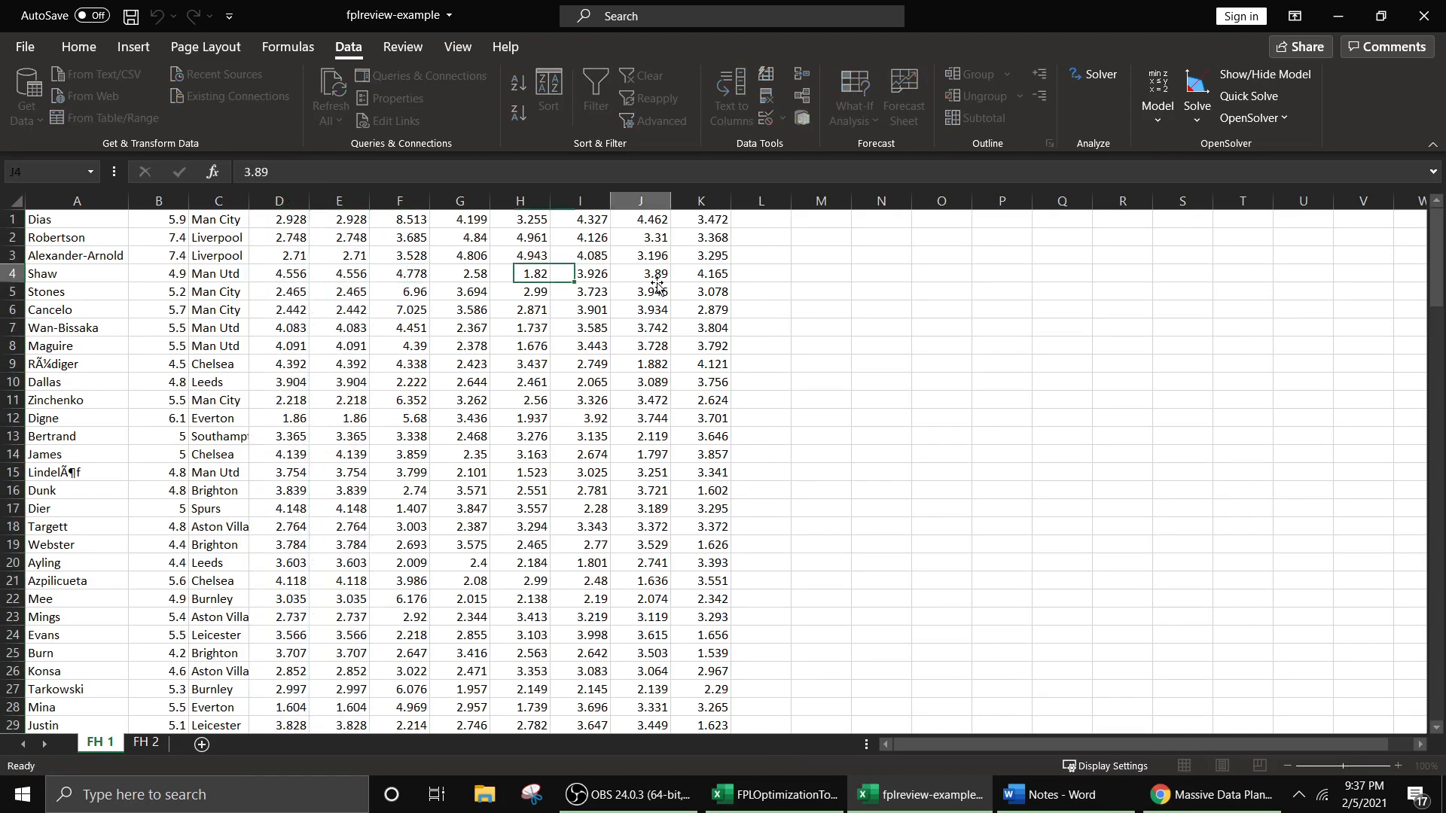
click(637, 273)
drag(73, 223, 765, 429)
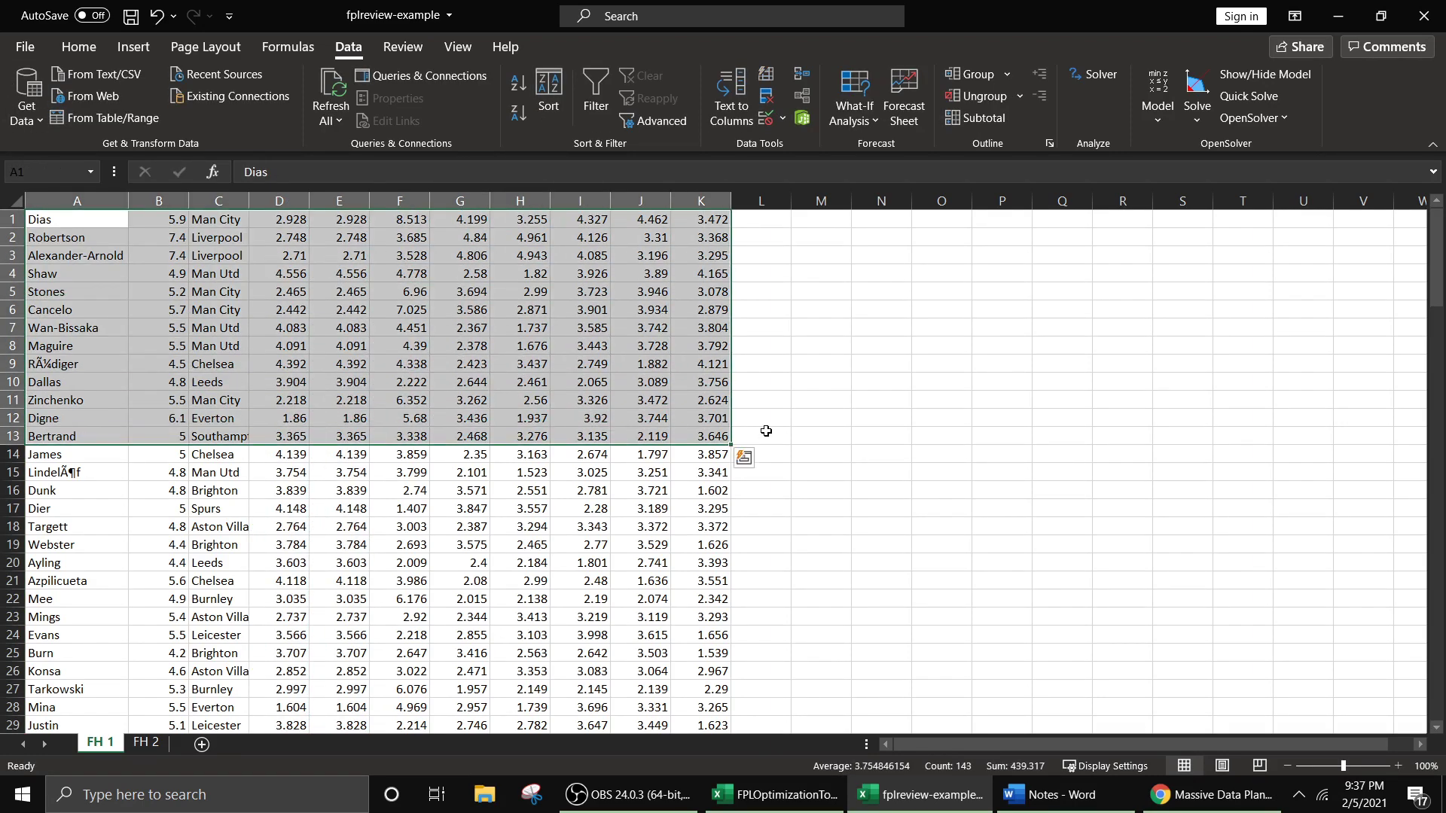
click(762, 433)
- Undo the column copy, insertion and deletion on sheet FH 1 and go to cell M1
key(ctrl+z)
key(ctrl+z)
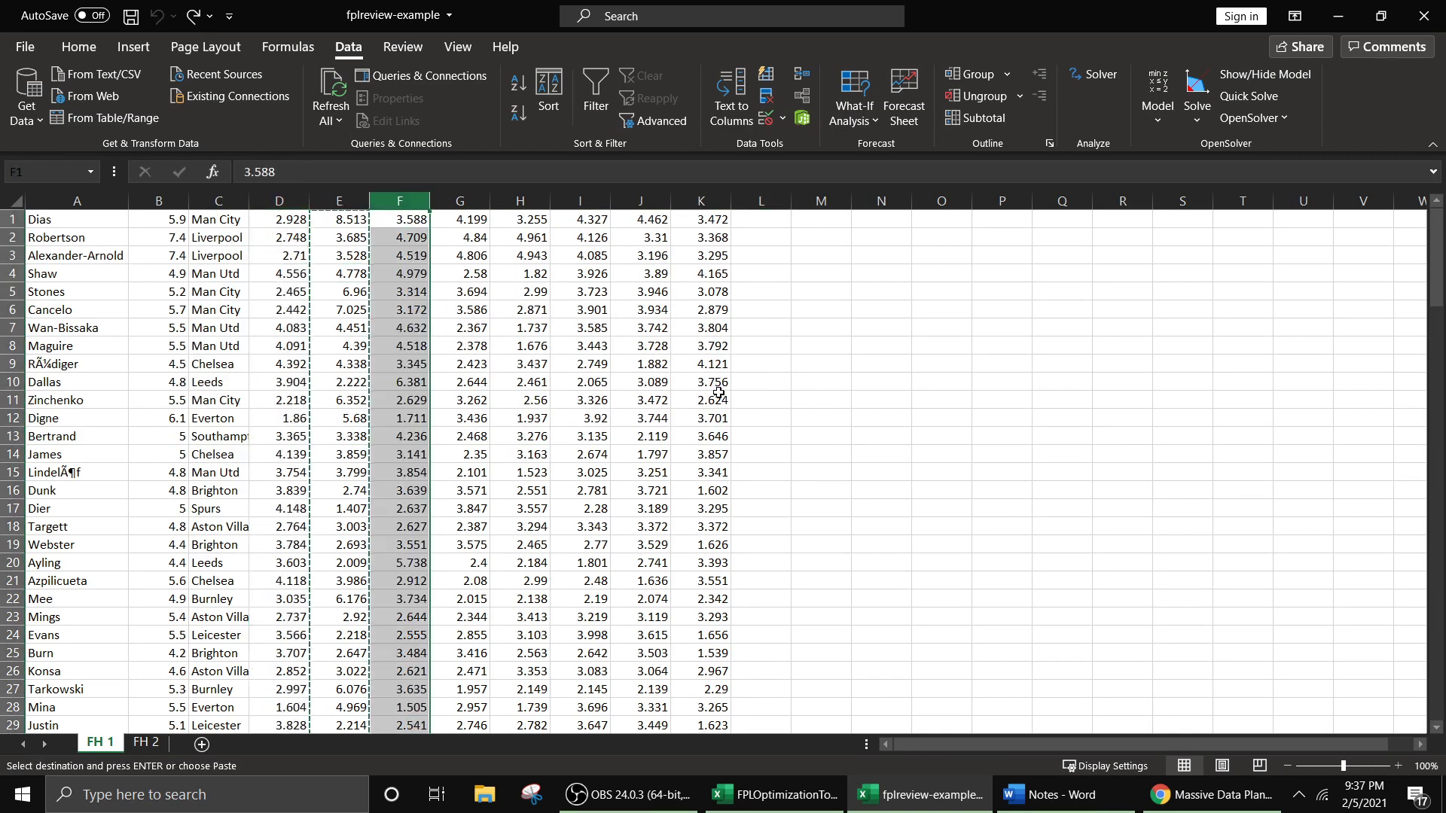
click(798, 386)
key(Down)
key(ctrl+Up)
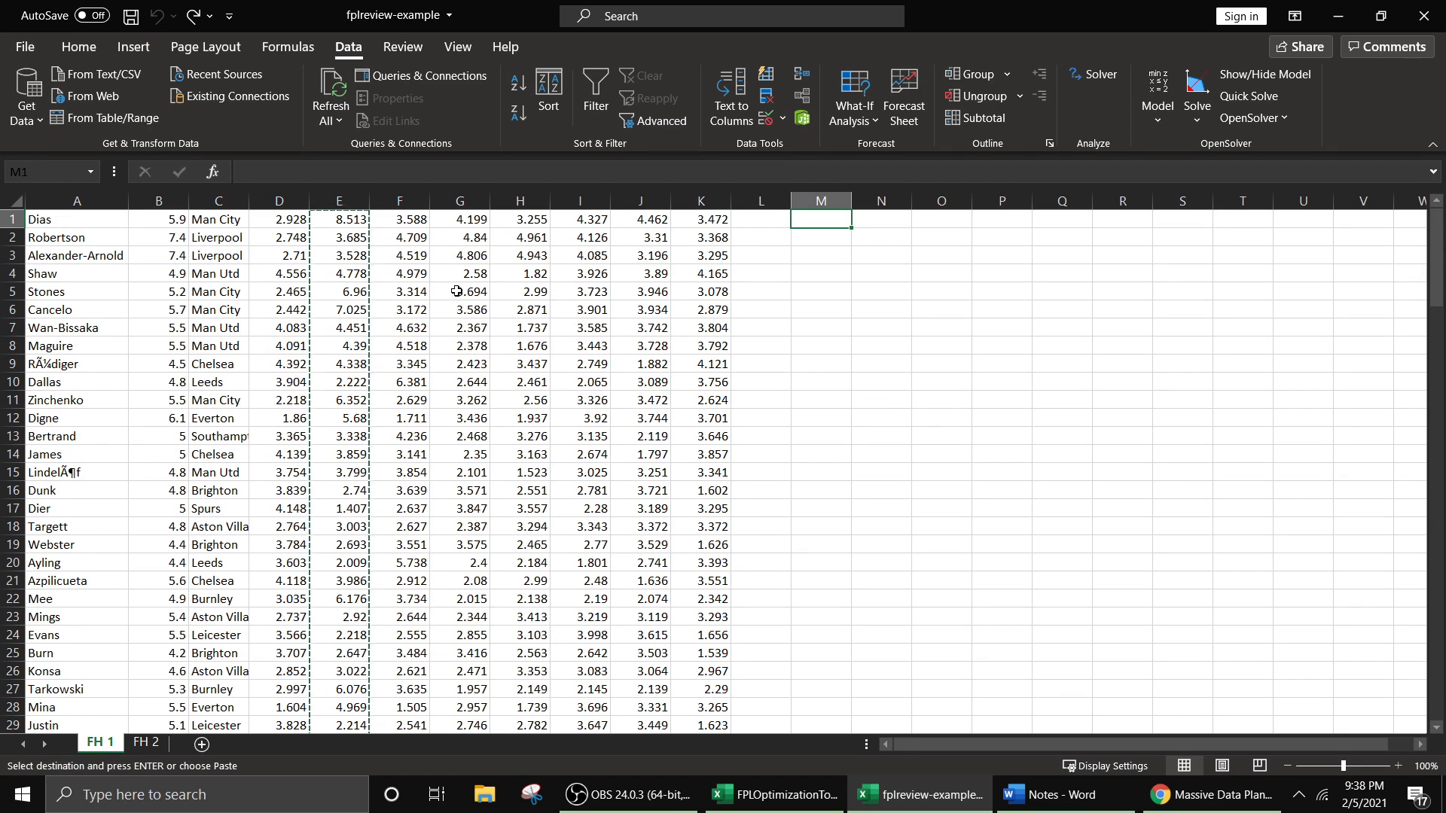
- Delete column F, the expected points of the free hit week, from the player data on sheet FH 1
click(403, 201)
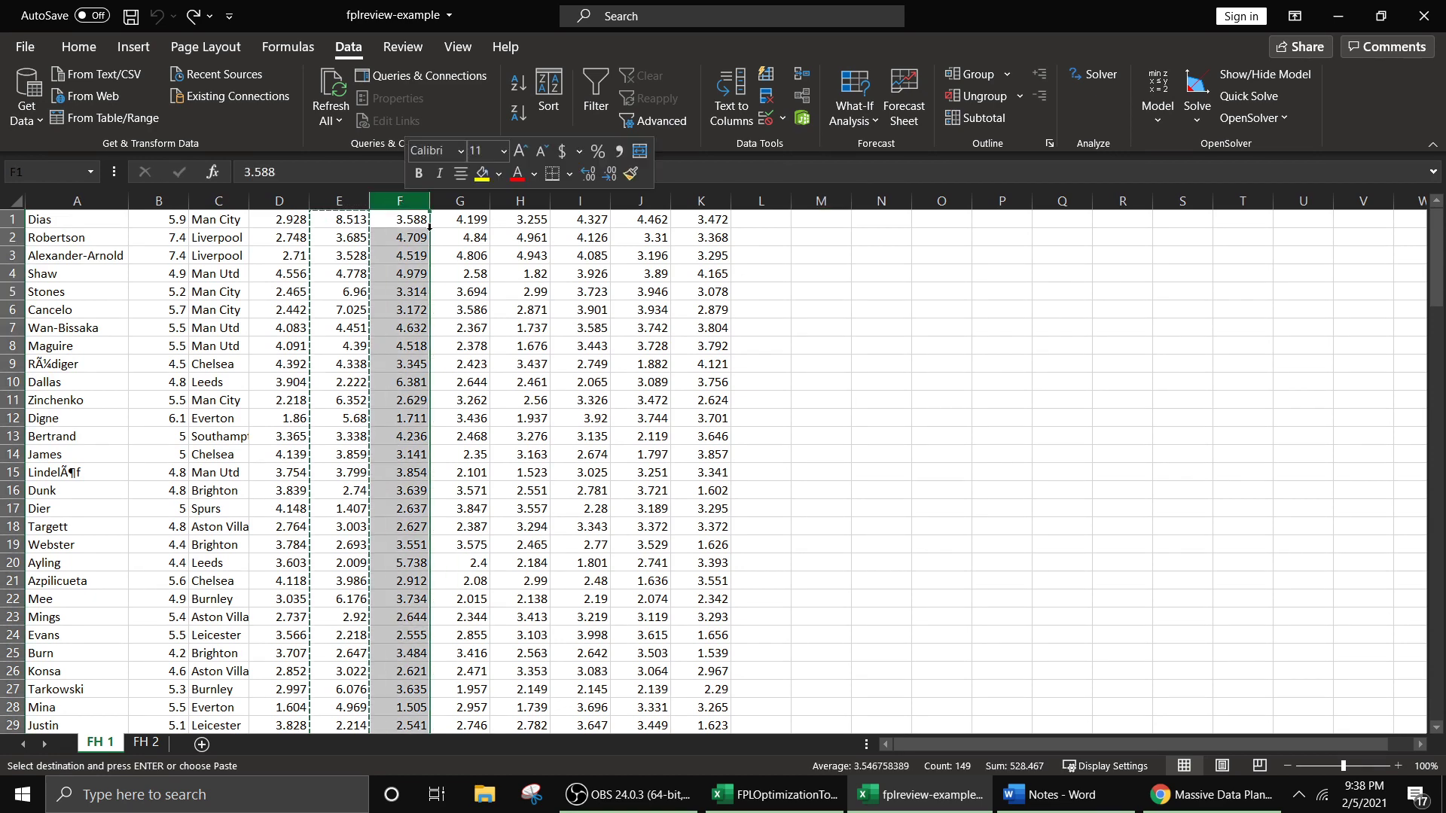
right_click(431, 204)
click(455, 387)
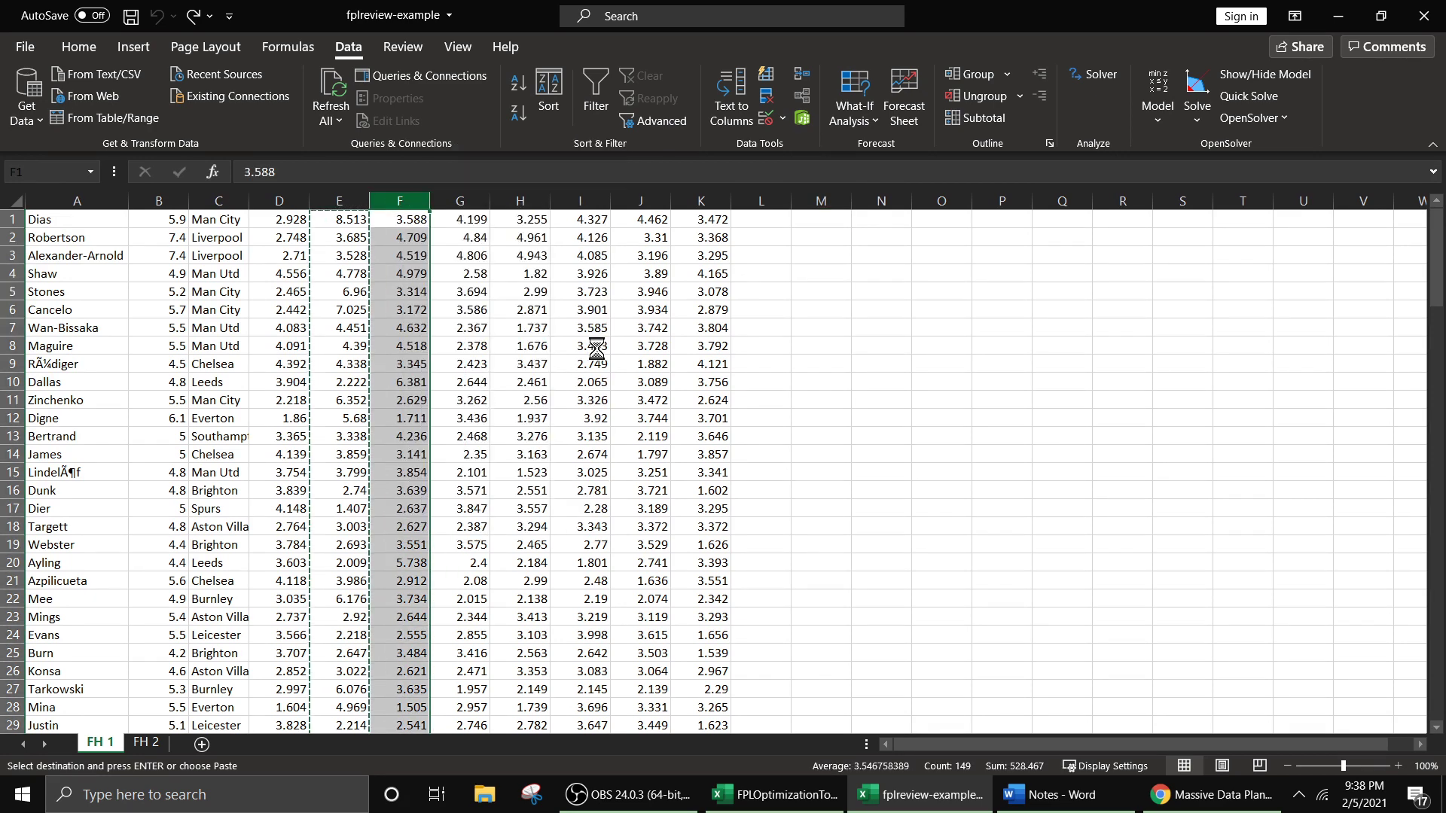
click(738, 290)
- Look over the remaining player data in columns A to J on sheet FH 1
drag(73, 203, 684, 243)
click(683, 243)
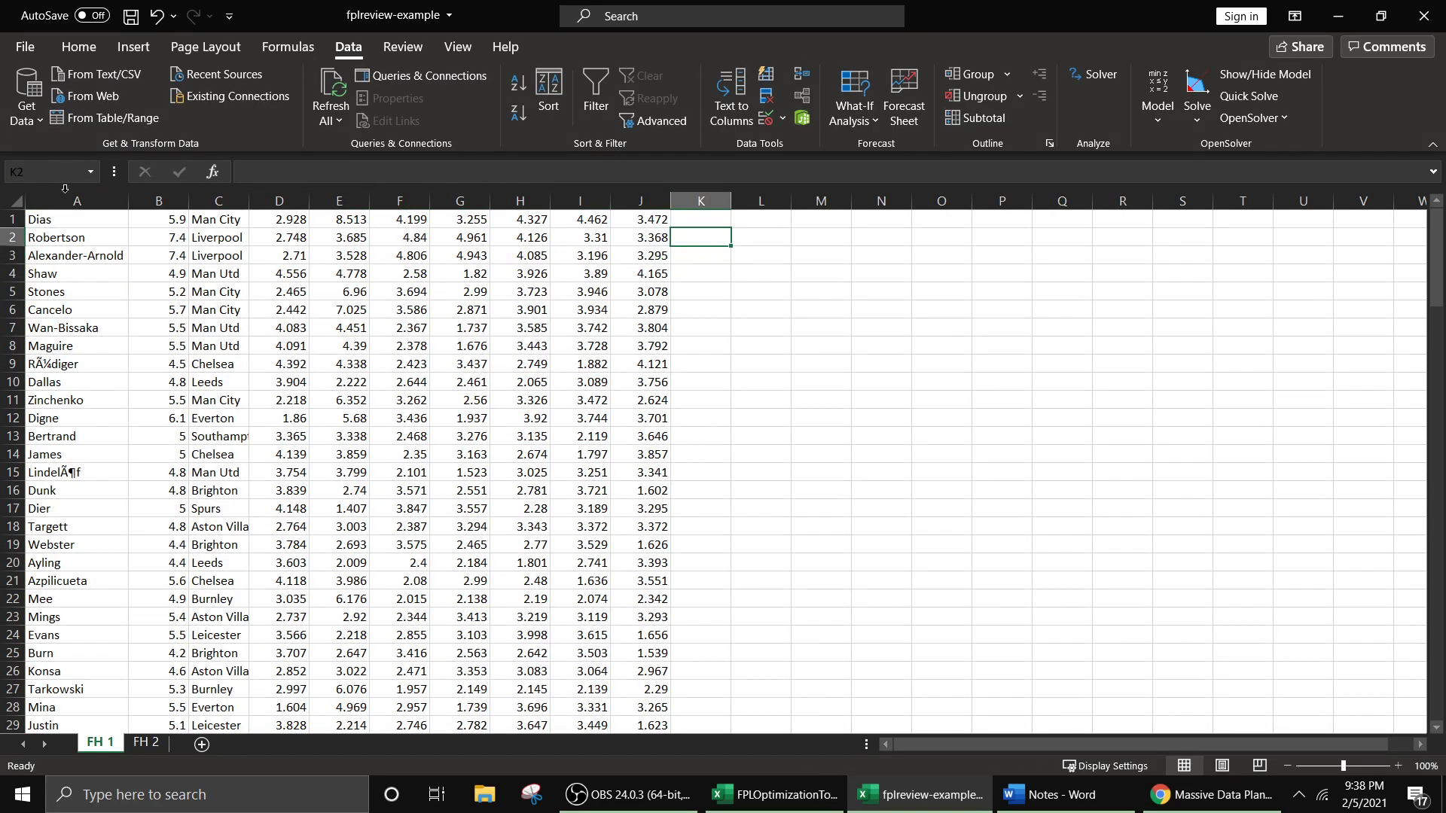
drag(45, 219, 640, 350)
click(701, 256)
drag(299, 205, 687, 201)
click(700, 237)
drag(82, 207, 666, 229)
key(Escape)
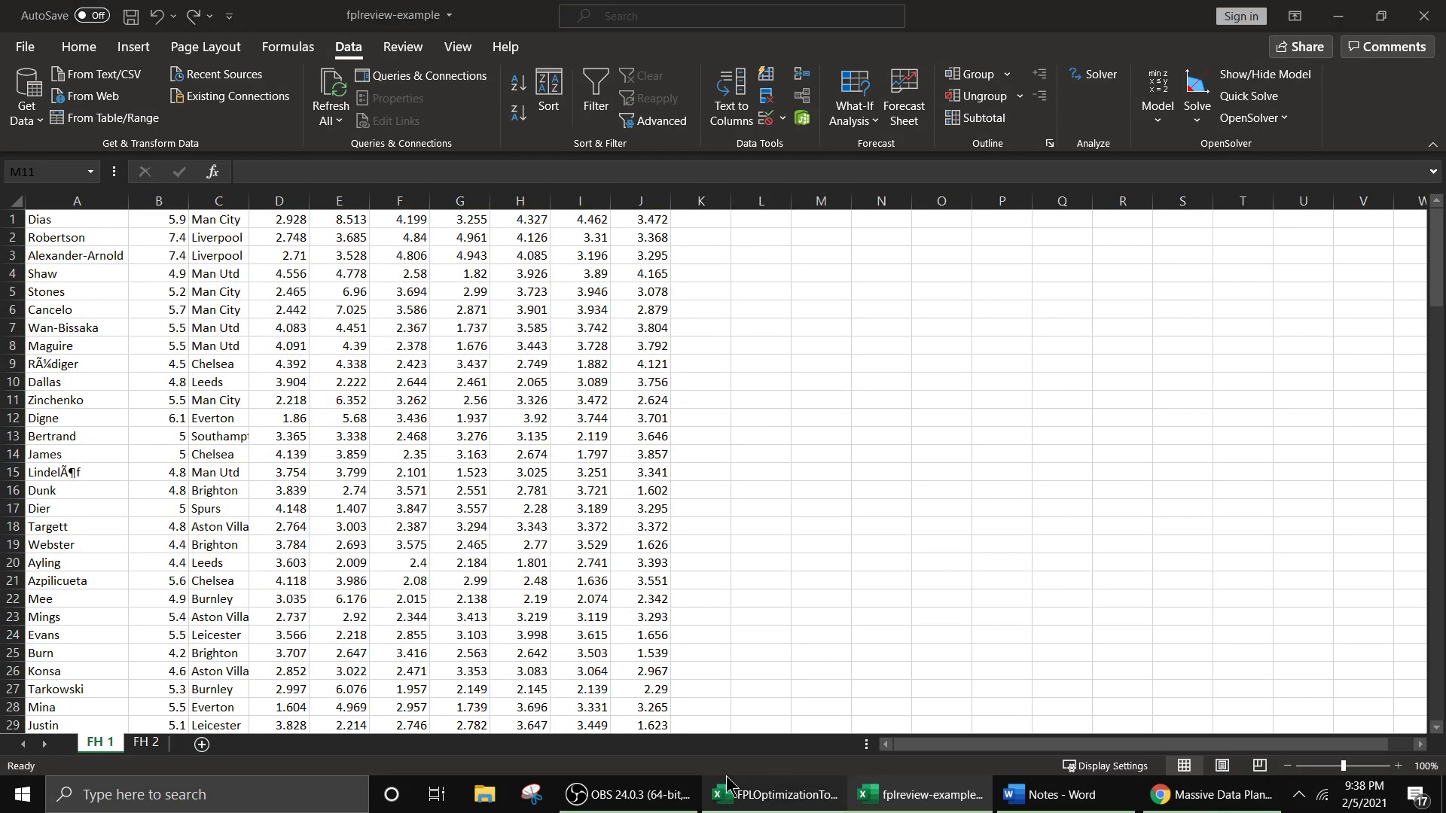
- Switch to the FPLOptimizationTool-v3 workbook and examine column K and the green cell N1 on the Main sheet
click(775, 794)
click(210, 652)
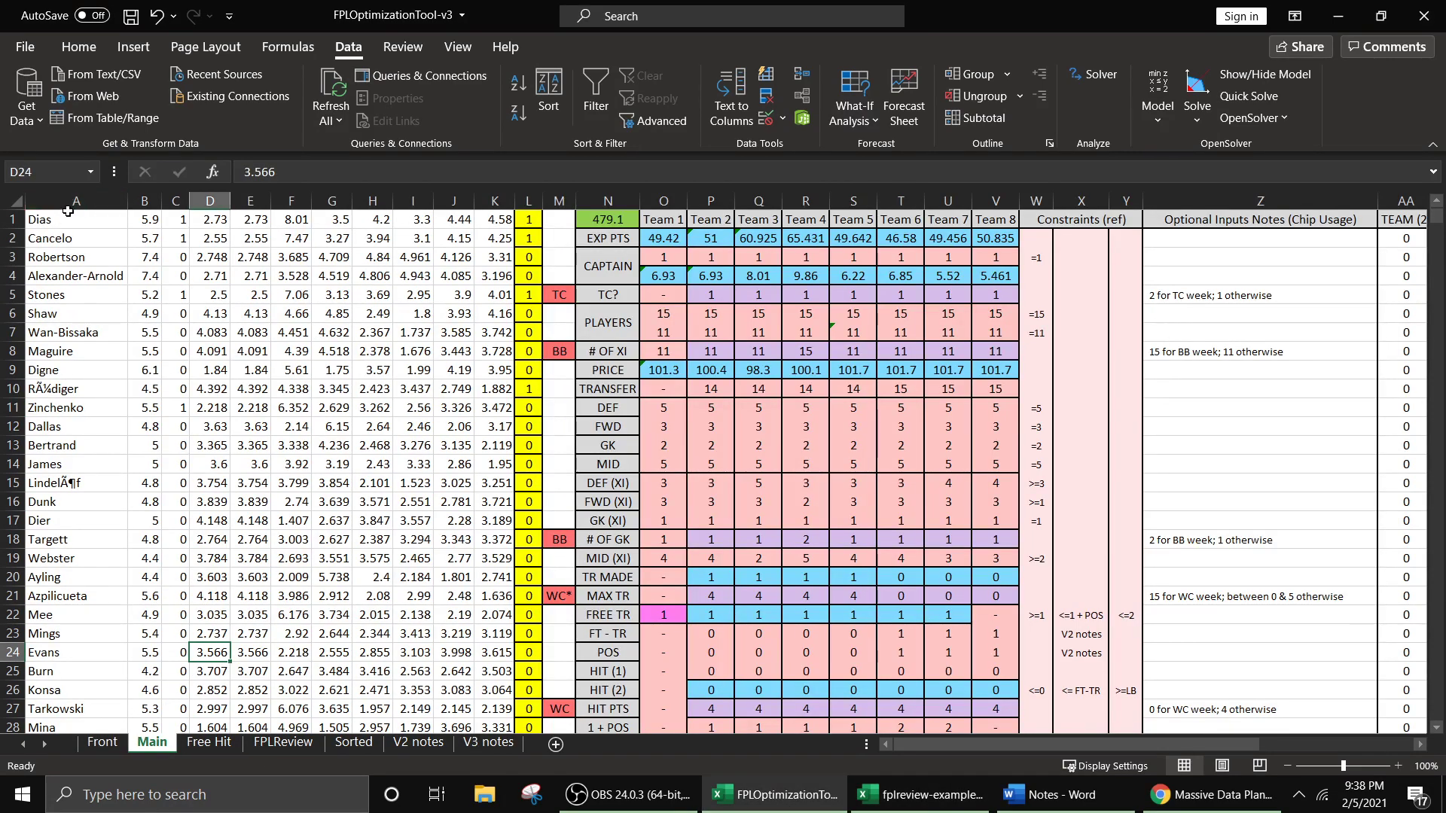
click(500, 202)
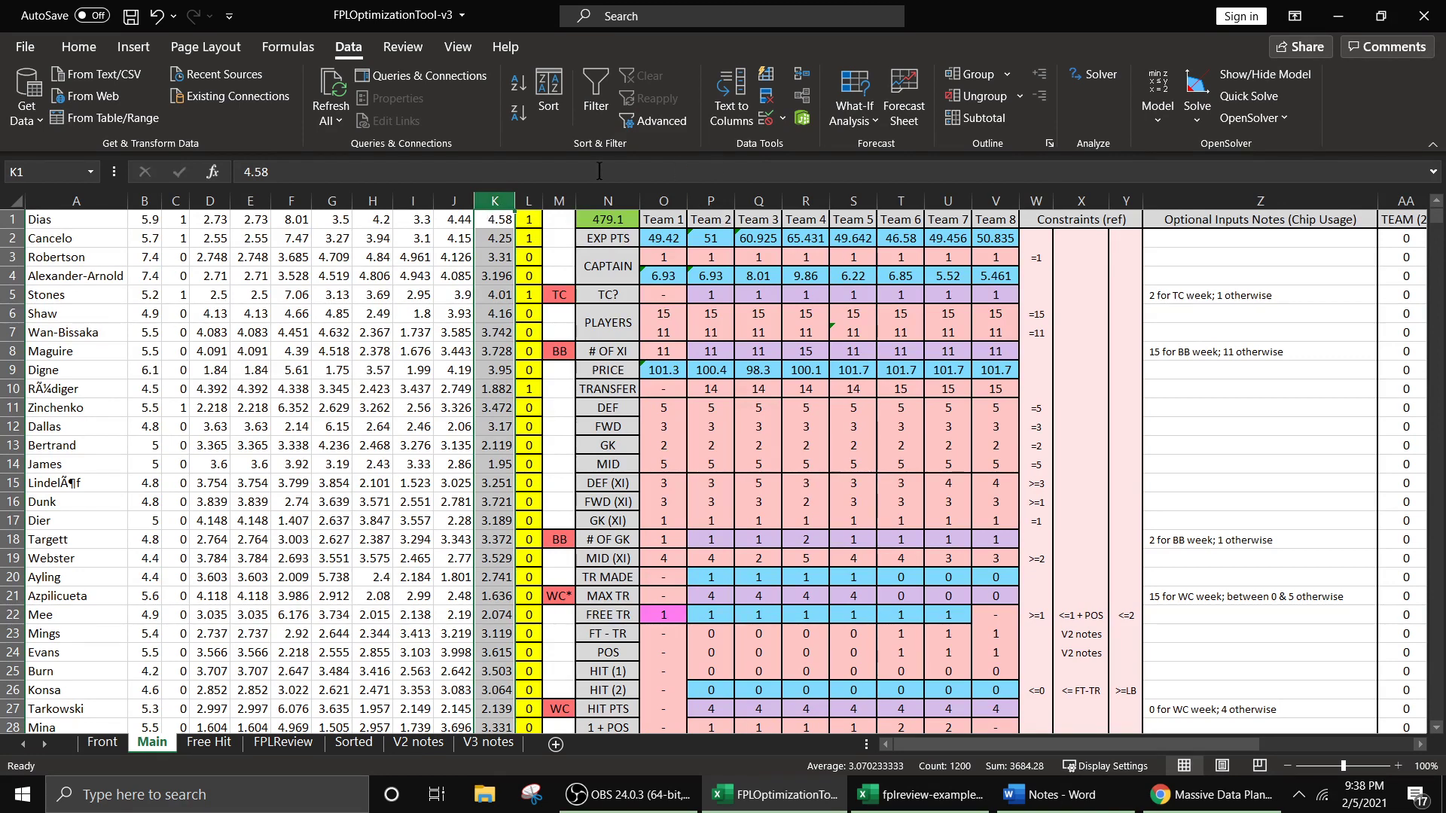
click(606, 223)
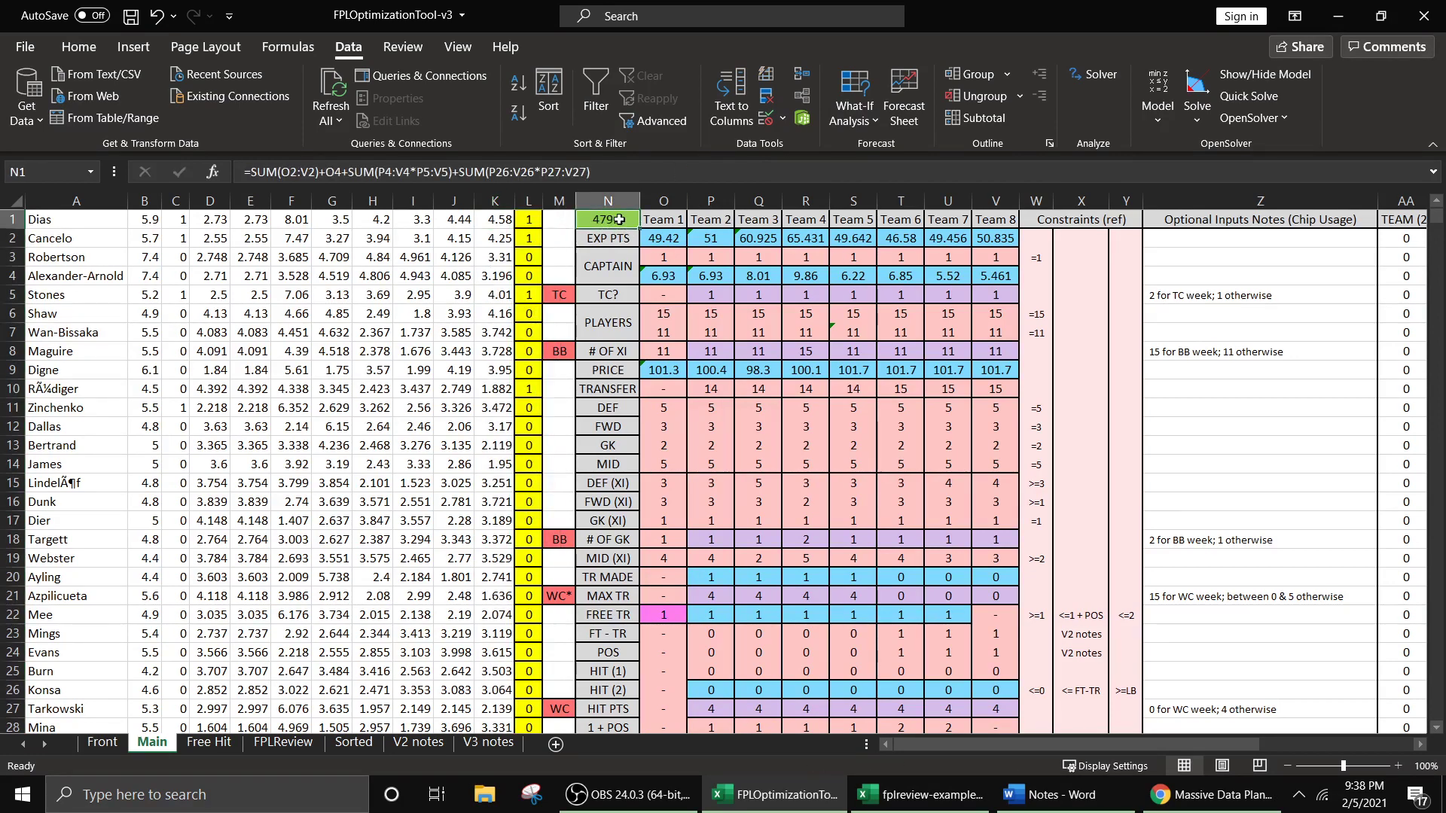
- Read the N1 instruction on the Free Hit sheet and inspect the formula of cell N1 on the Main sheet
click(210, 742)
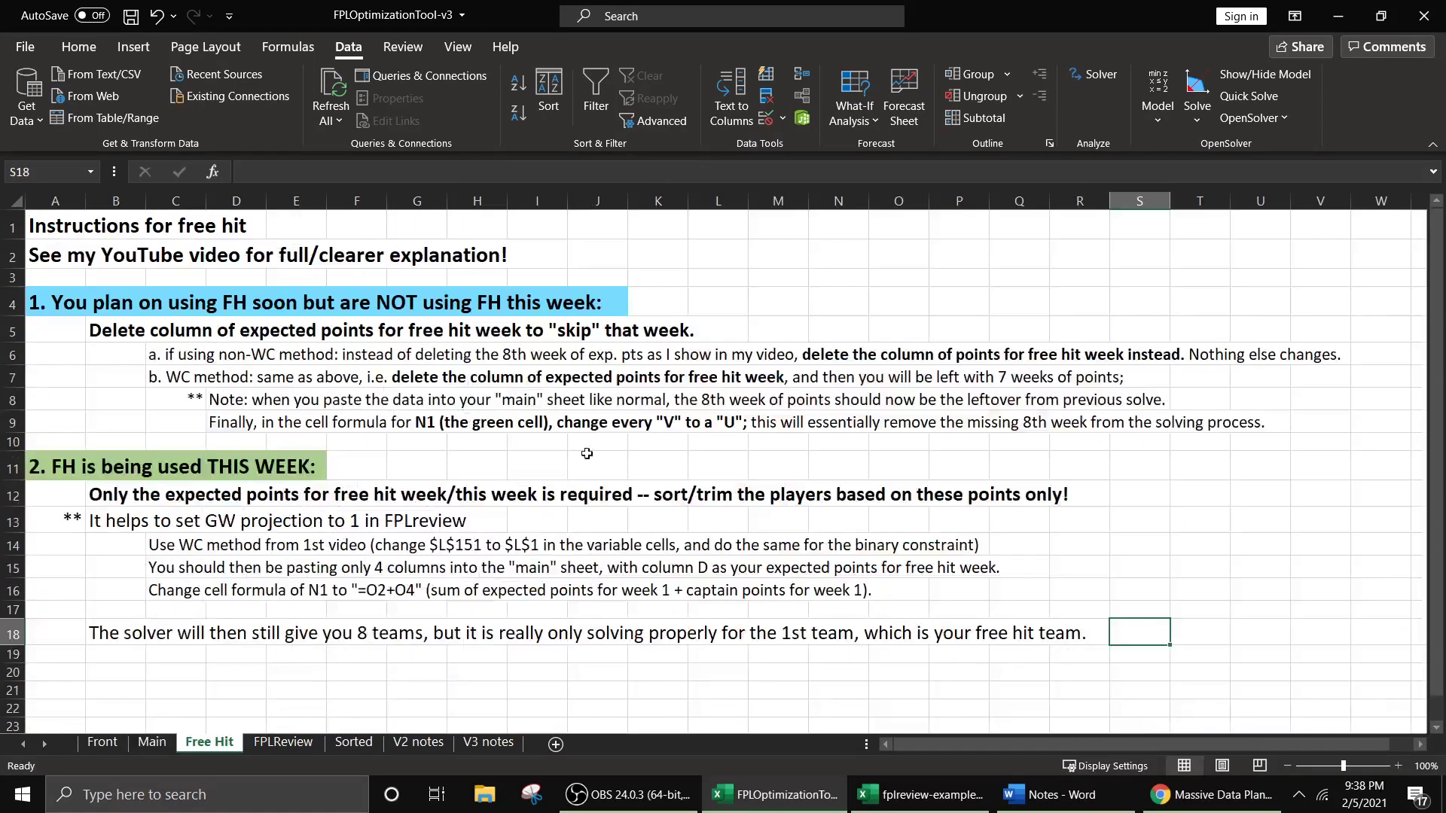
click(444, 426)
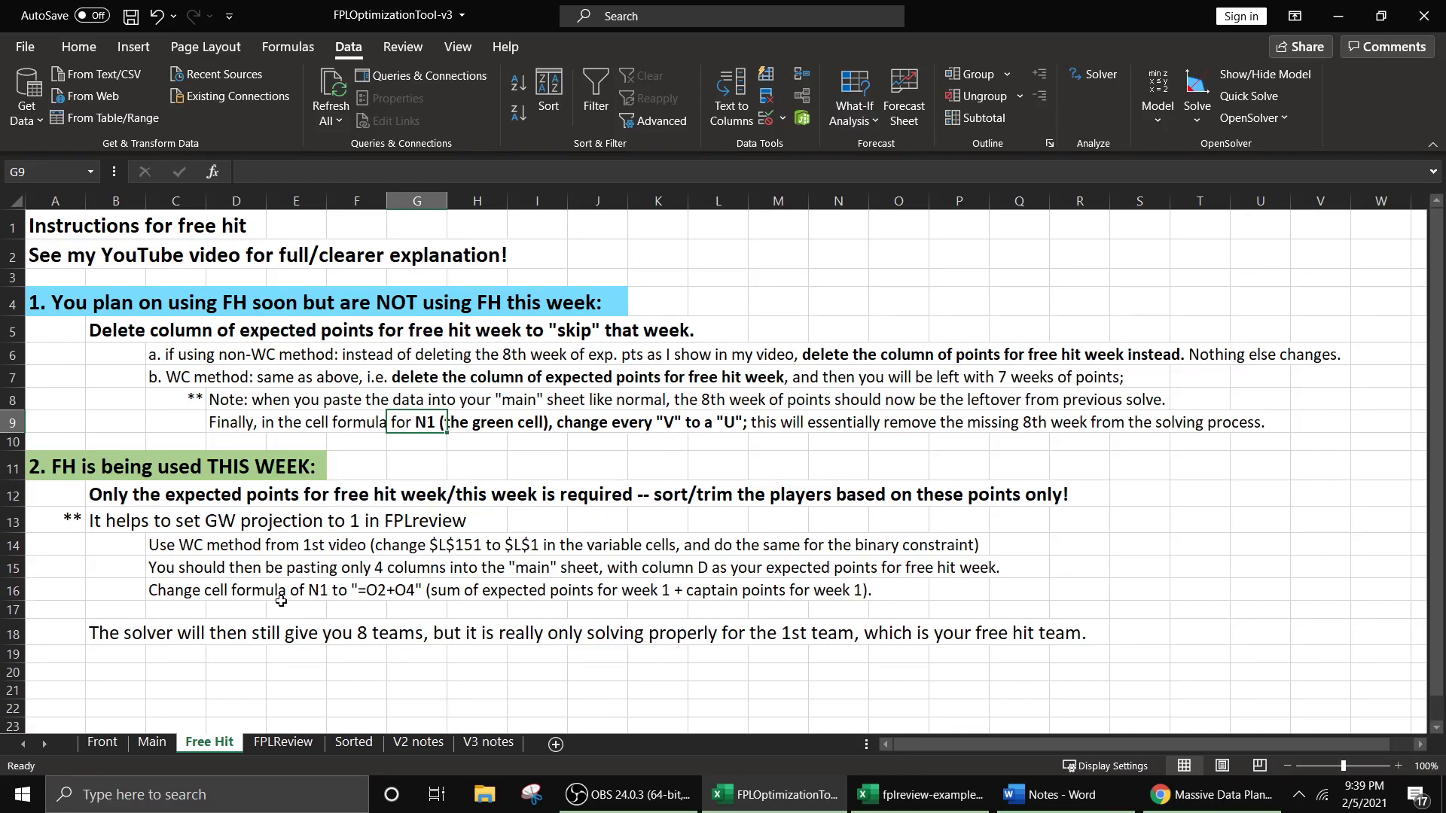
click(154, 744)
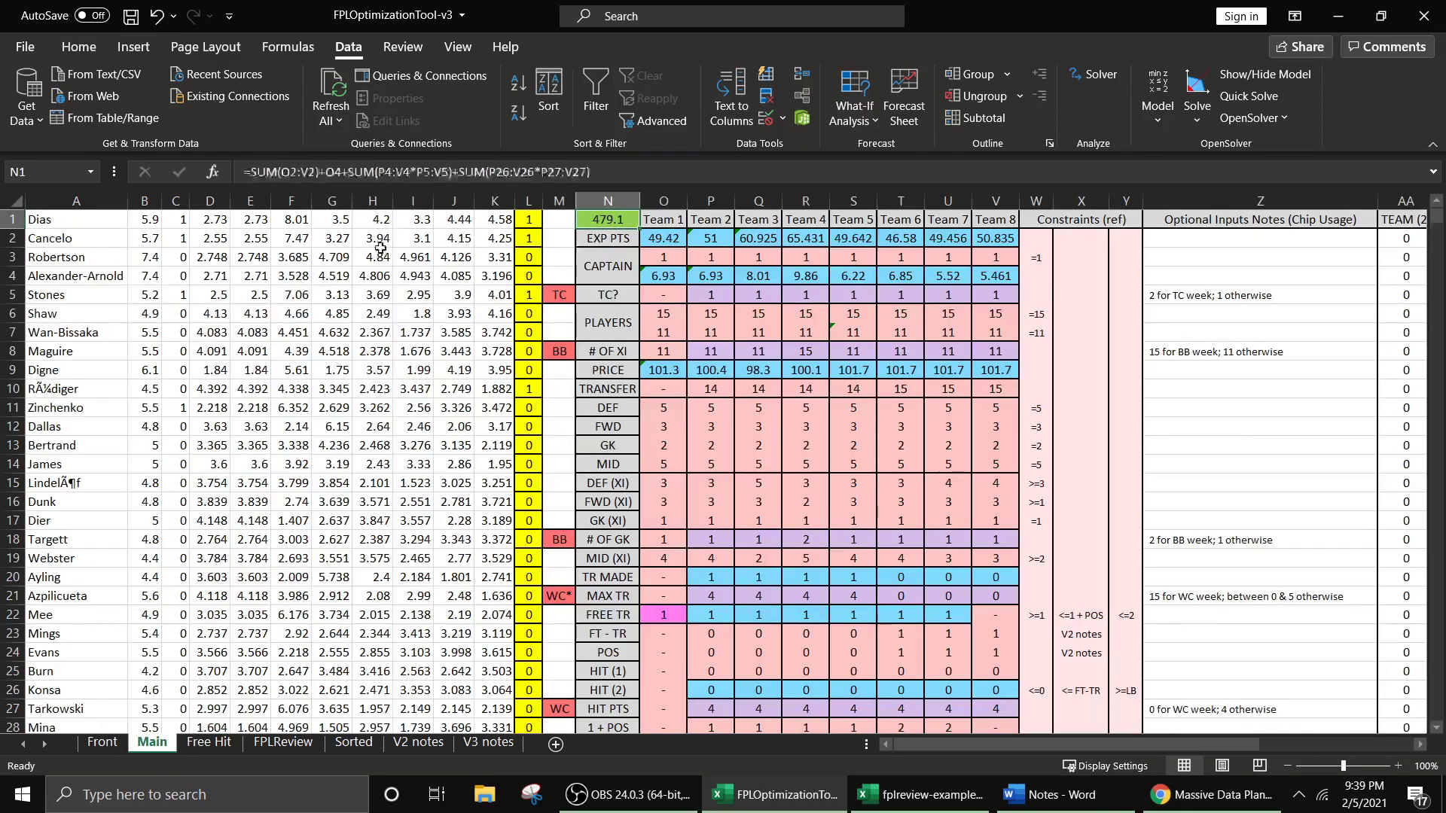
click(624, 177)
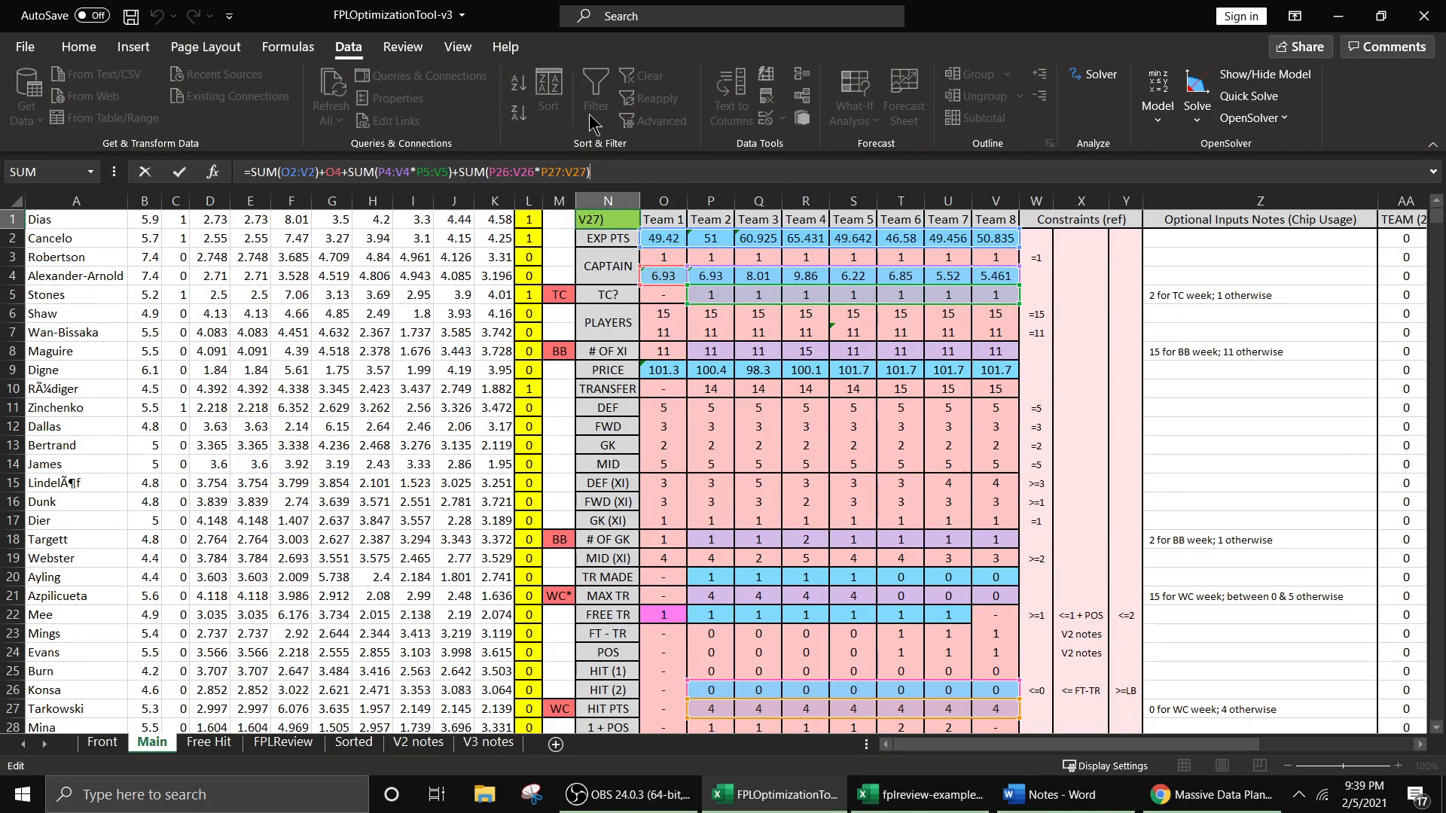
key(Return)
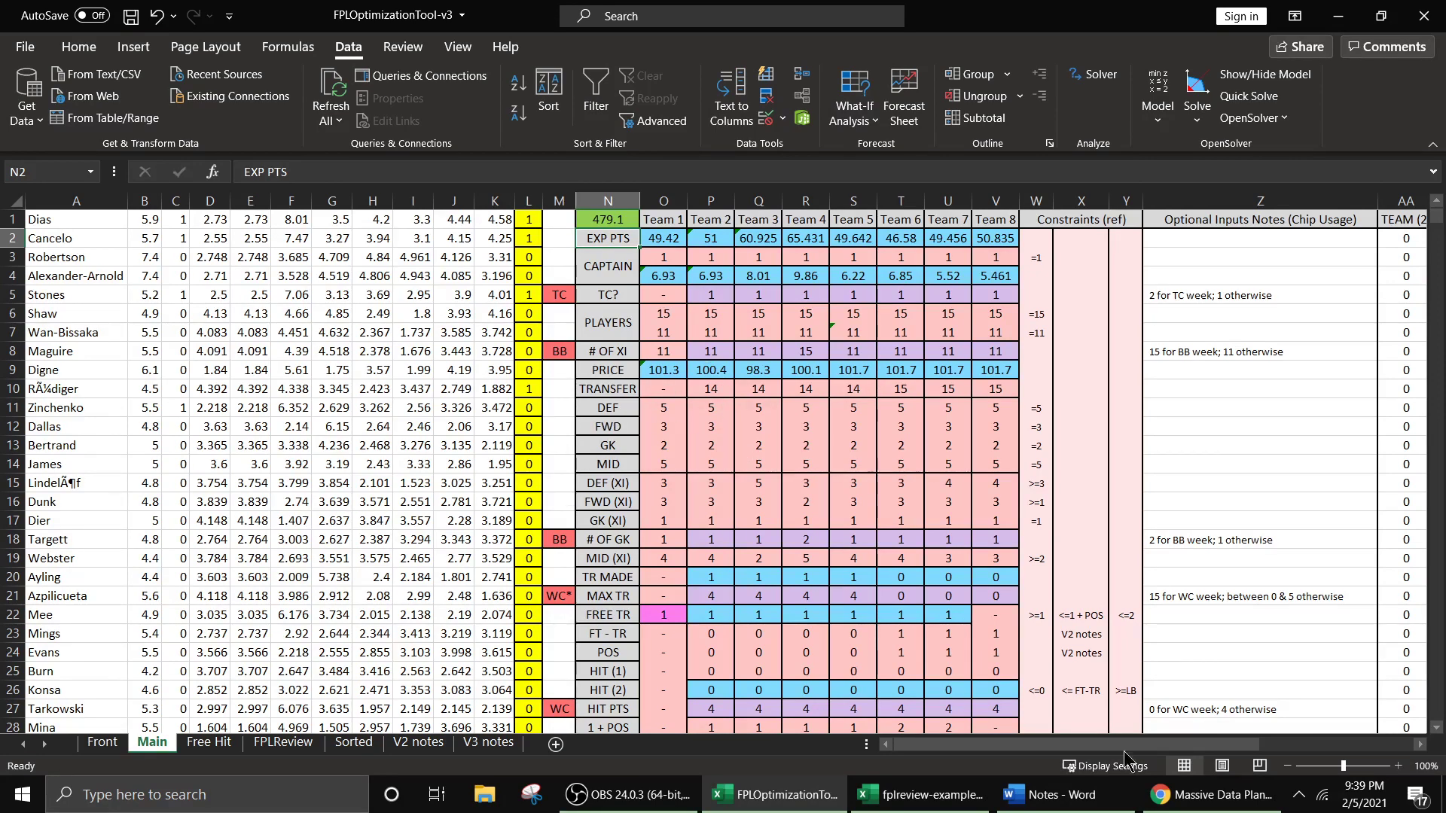
- Switch to the fplreview Massive Data Model page in Chrome and set the Gameweek Projection to 1
click(1164, 802)
scroll(336, 384, up, 8)
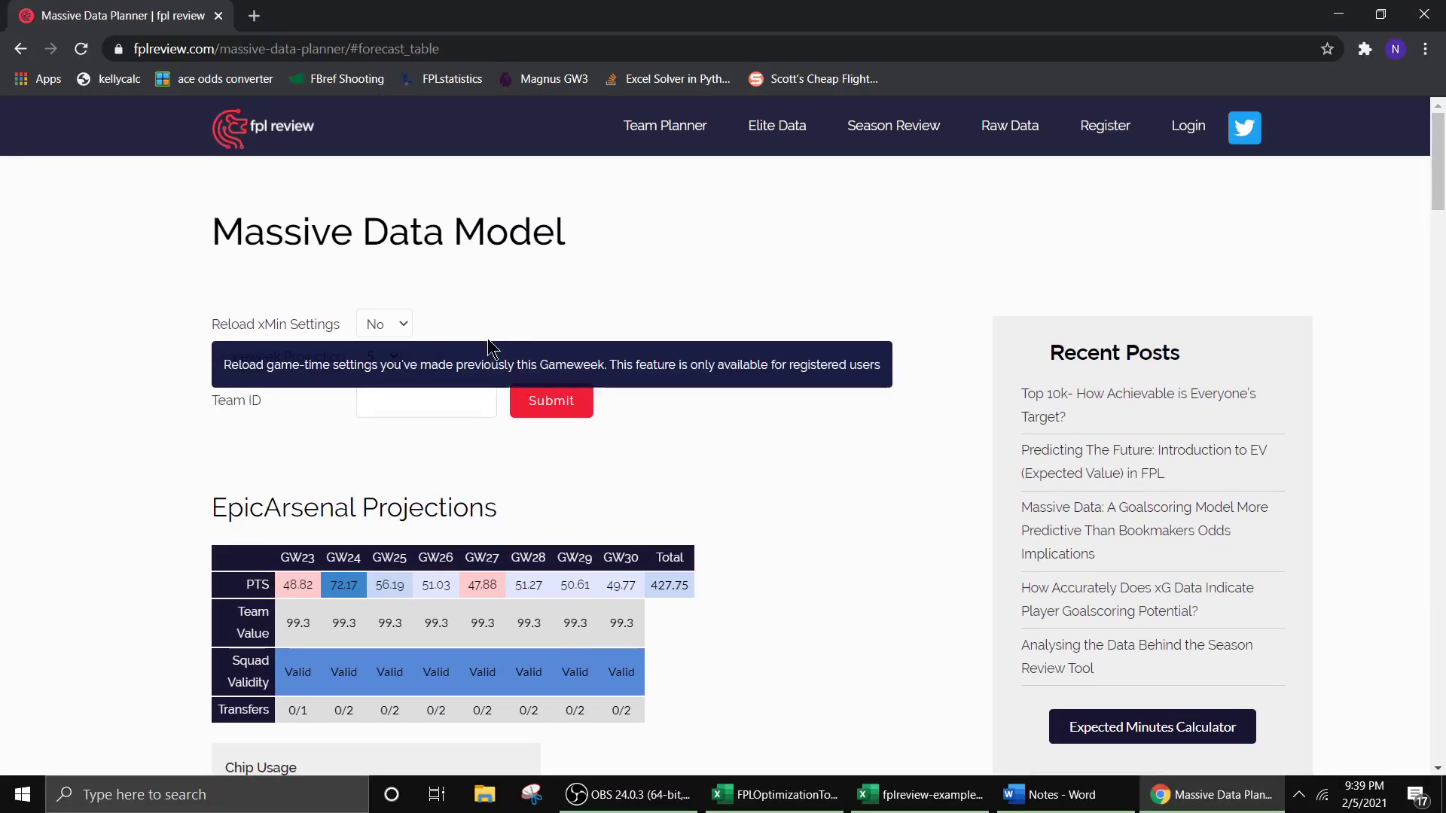
click(379, 356)
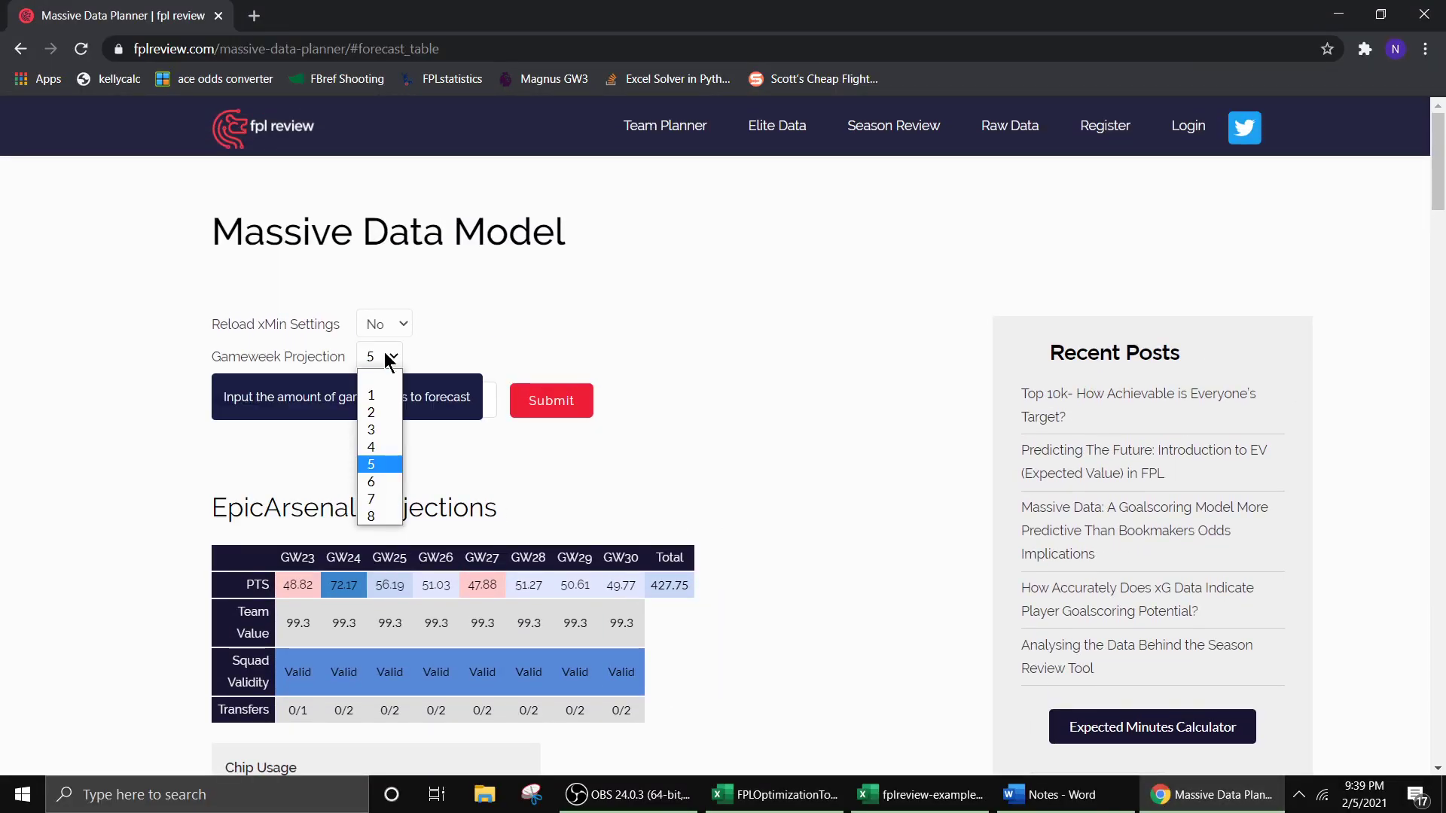
click(384, 396)
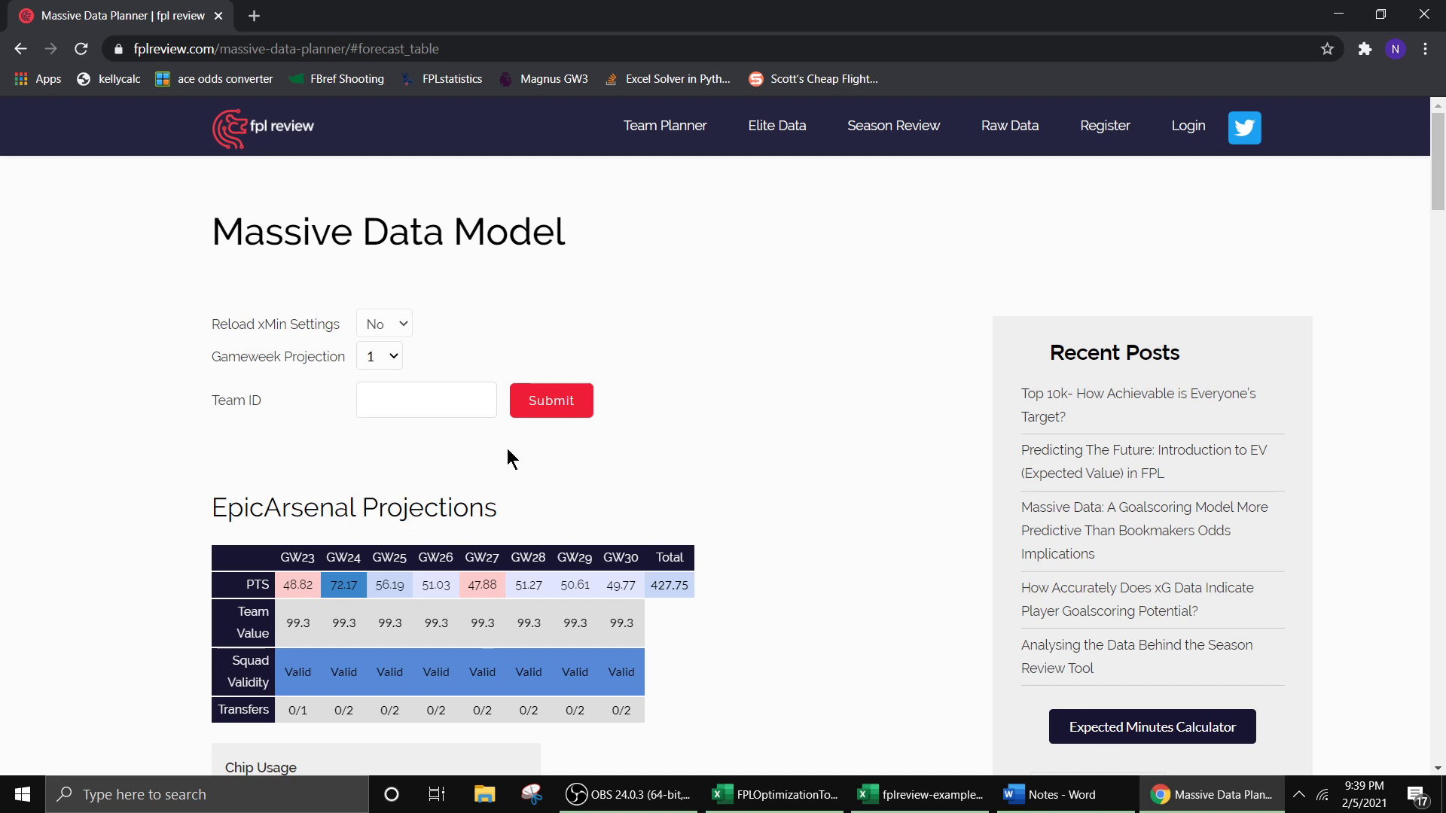
click(535, 405)
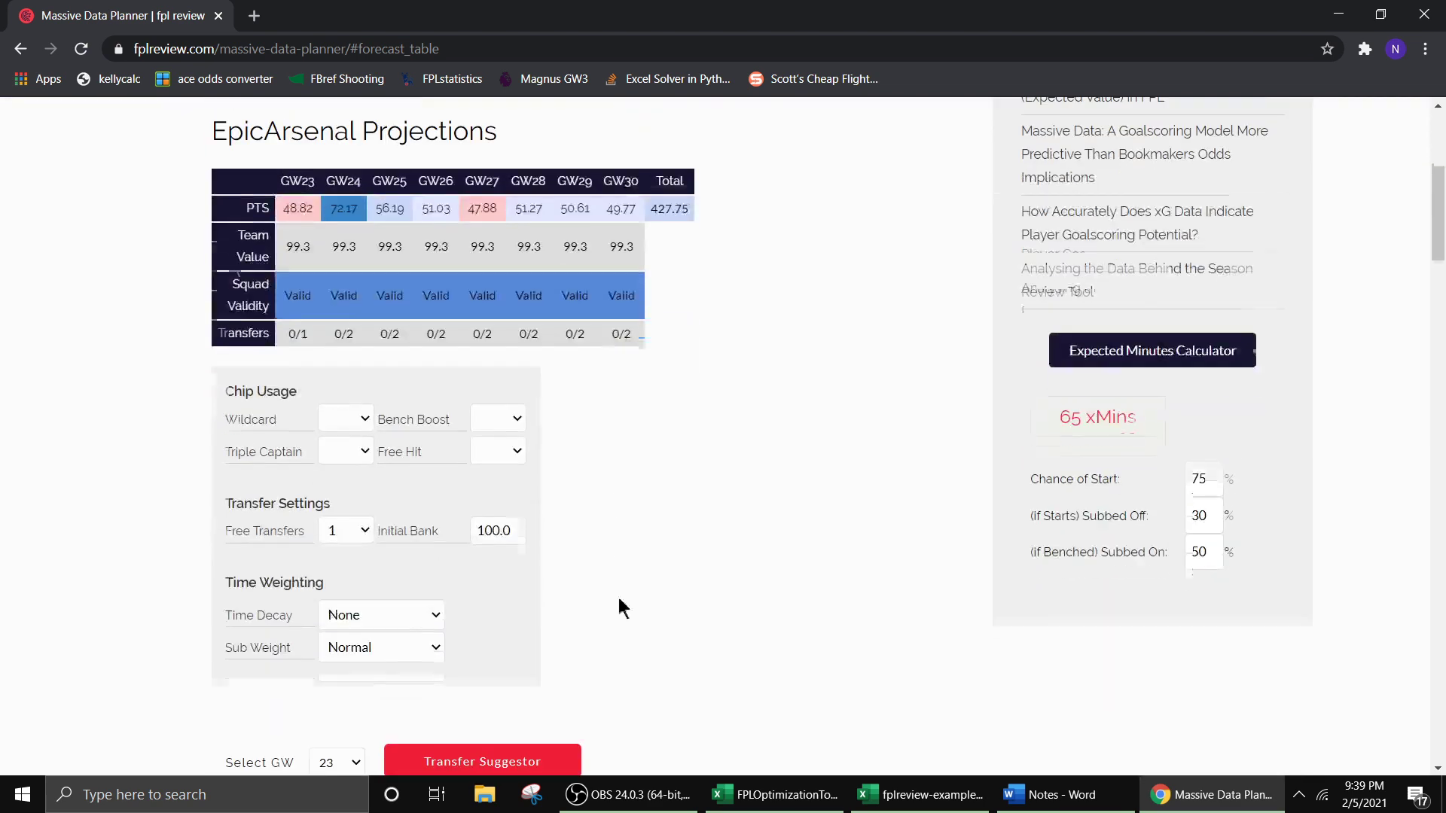
- Switch to the fplreview-example workbook and open sheet FH 2
click(892, 792)
click(892, 792)
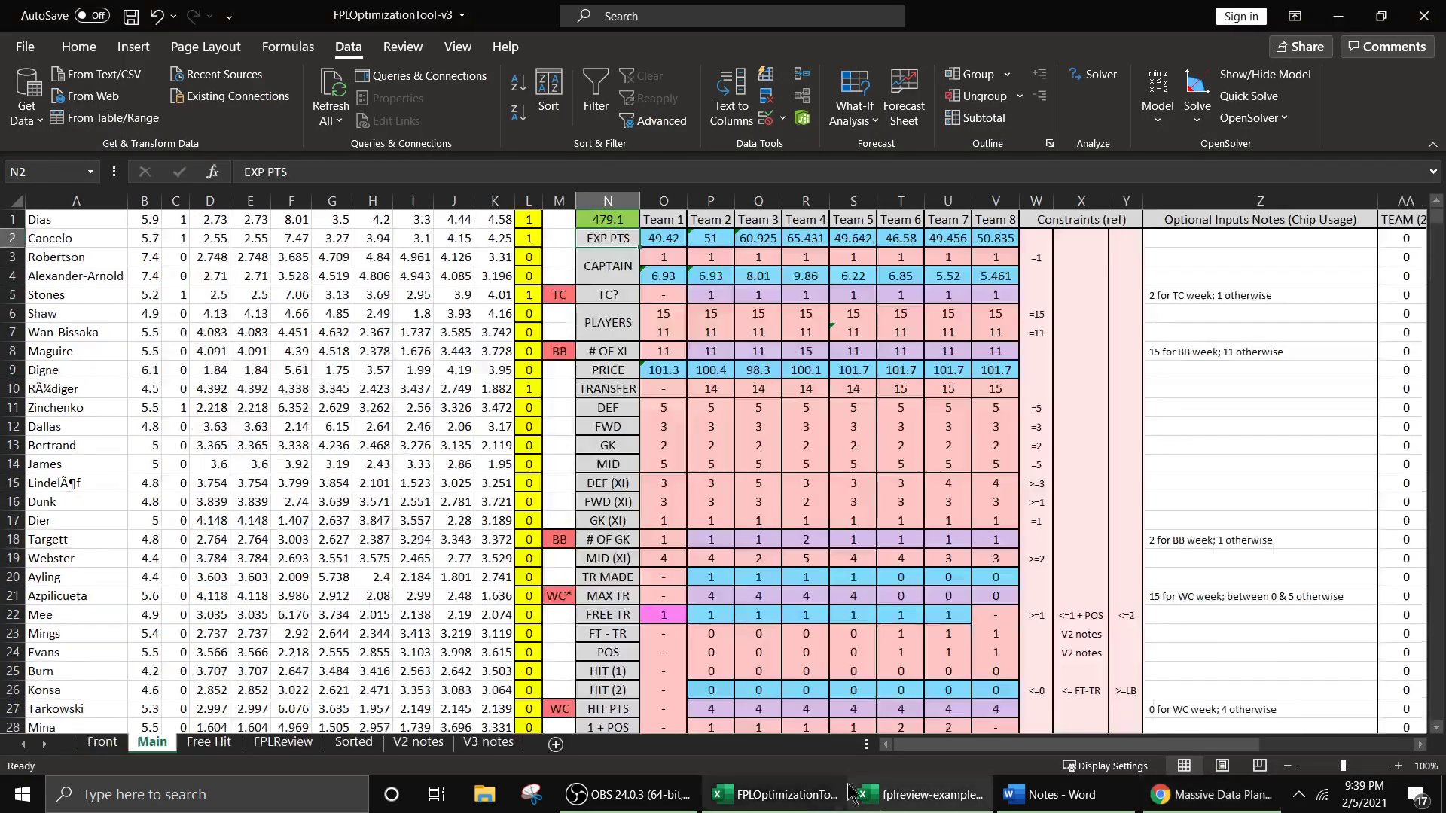
click(892, 792)
click(146, 742)
click(371, 449)
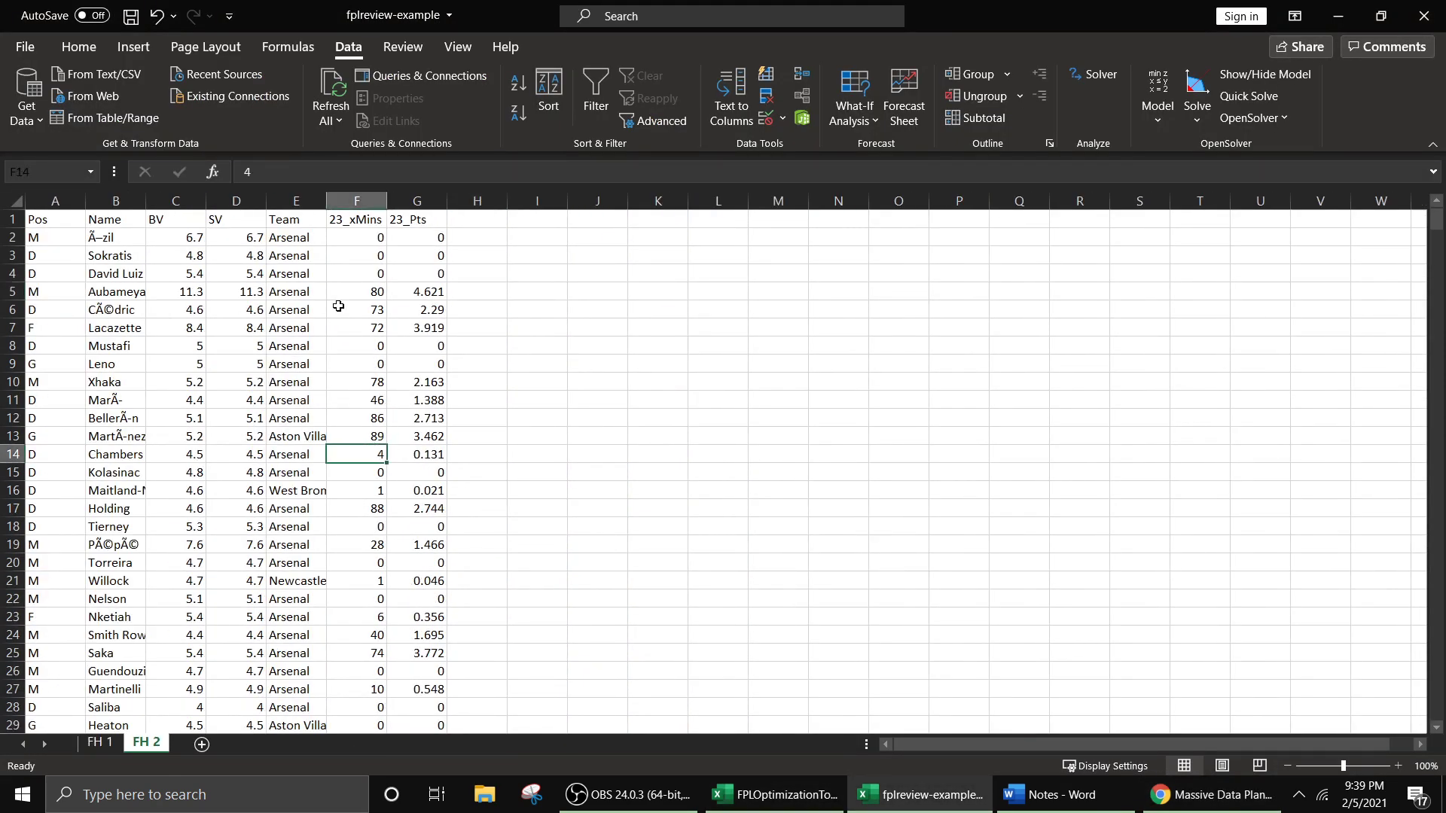
- Delete the BV and 23_xMins columns from the player data on sheet FH 2
click(357, 201)
click(412, 201)
click(365, 233)
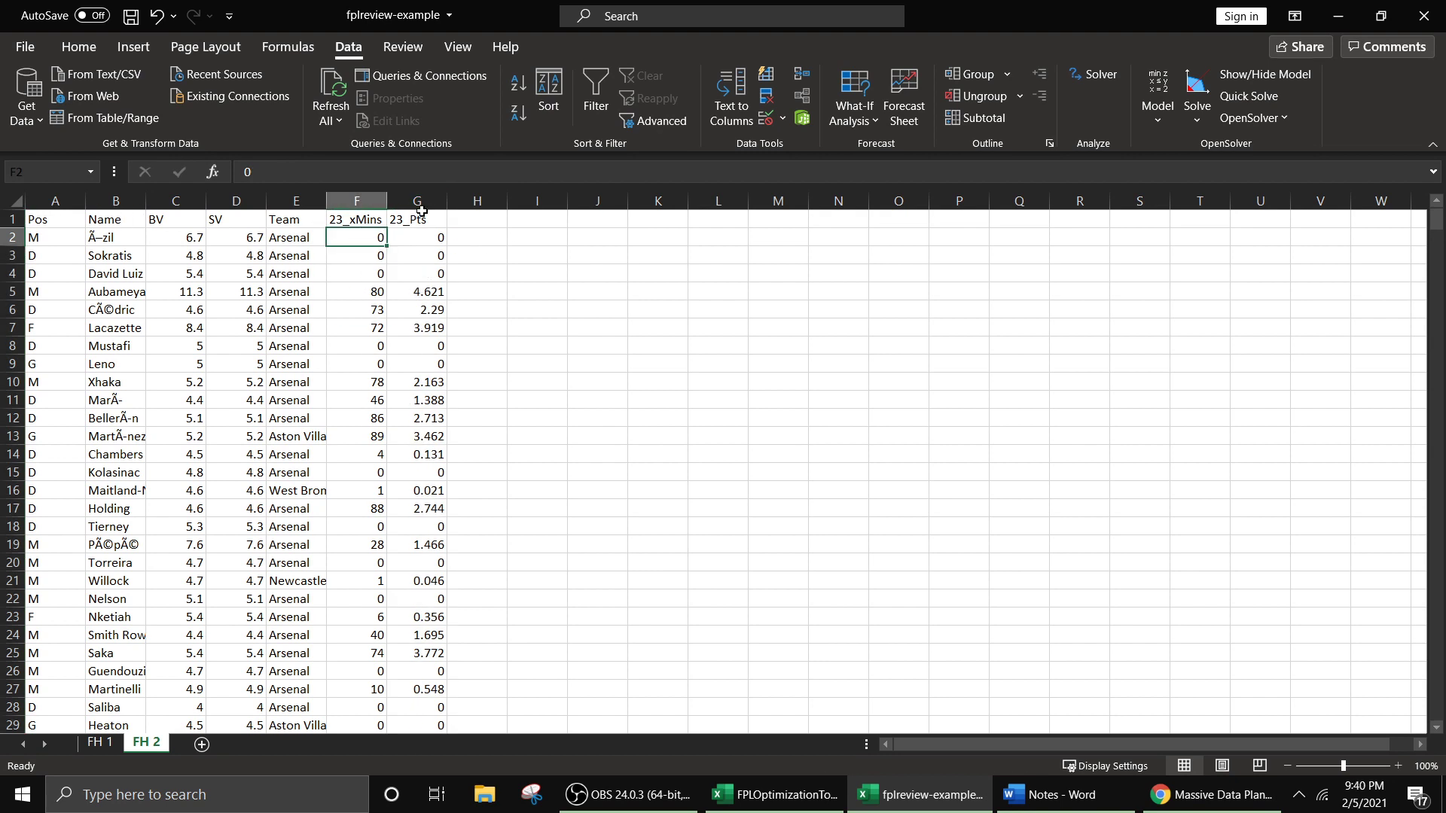
click(356, 201)
ctrl+click(171, 197)
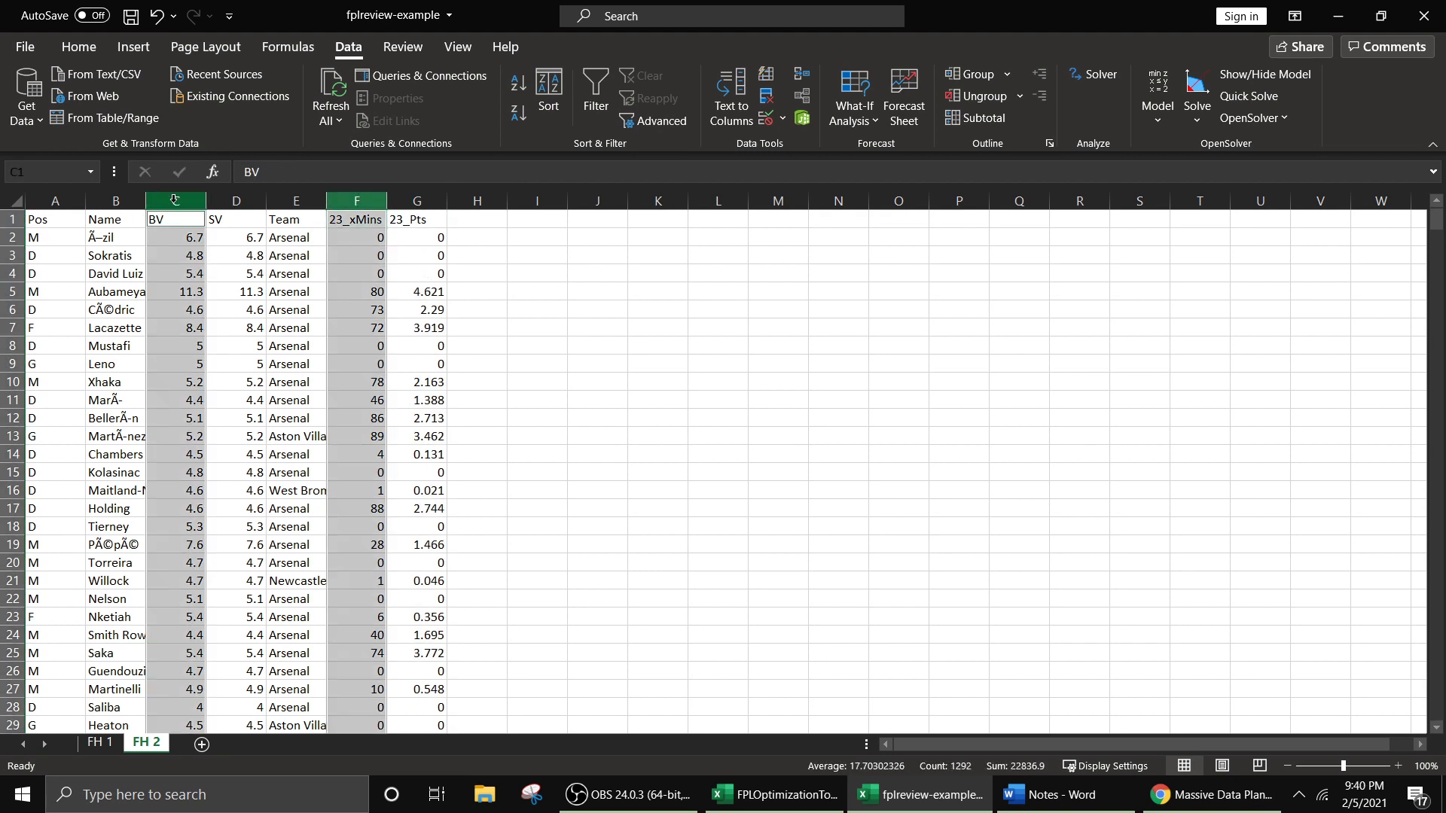
right_click(174, 200)
click(218, 380)
click(316, 309)
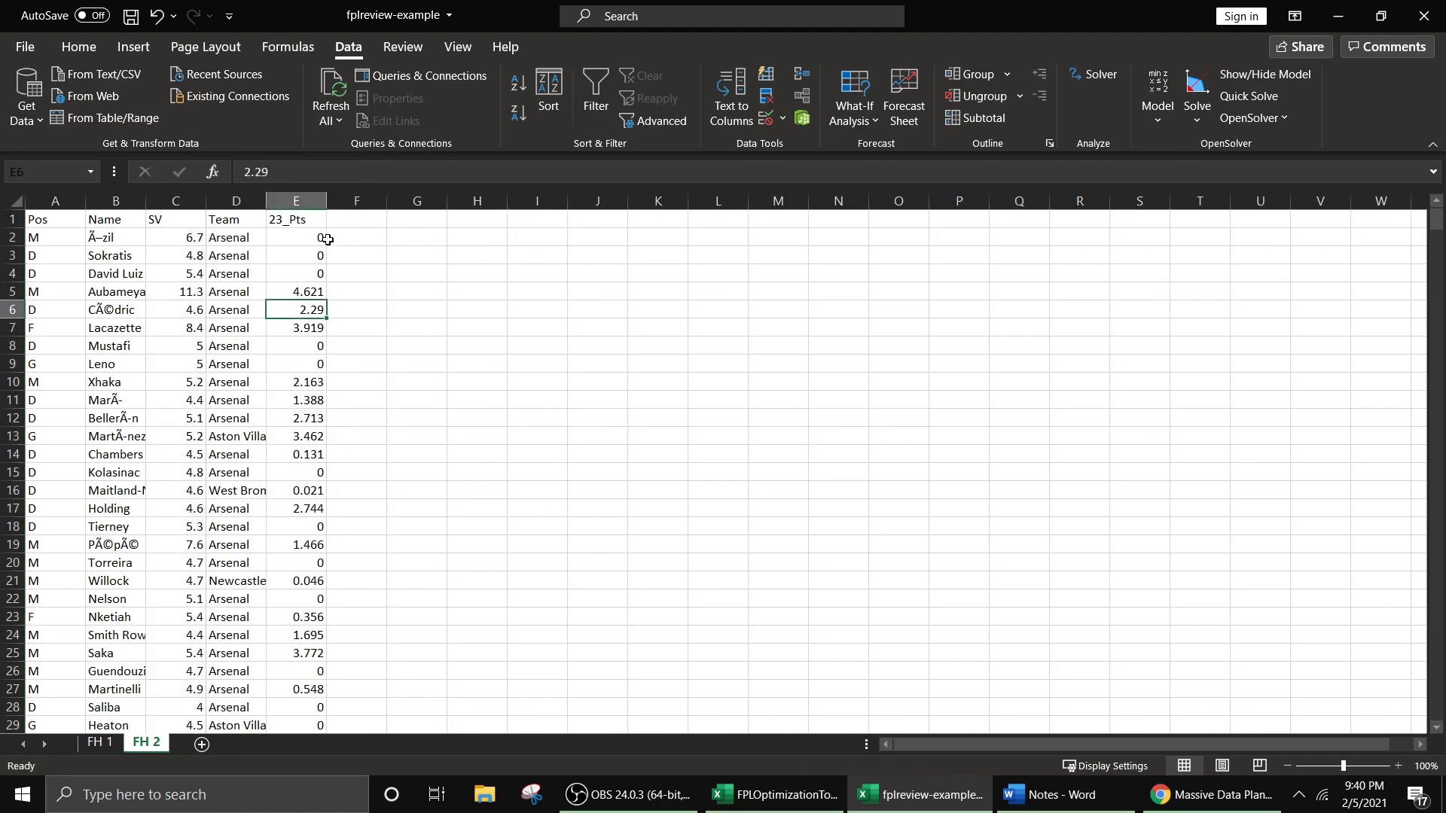
- Look over the remaining columns A to E on sheet FH 2, including the 23_Pts column
click(381, 221)
drag(58, 201, 324, 201)
click(375, 318)
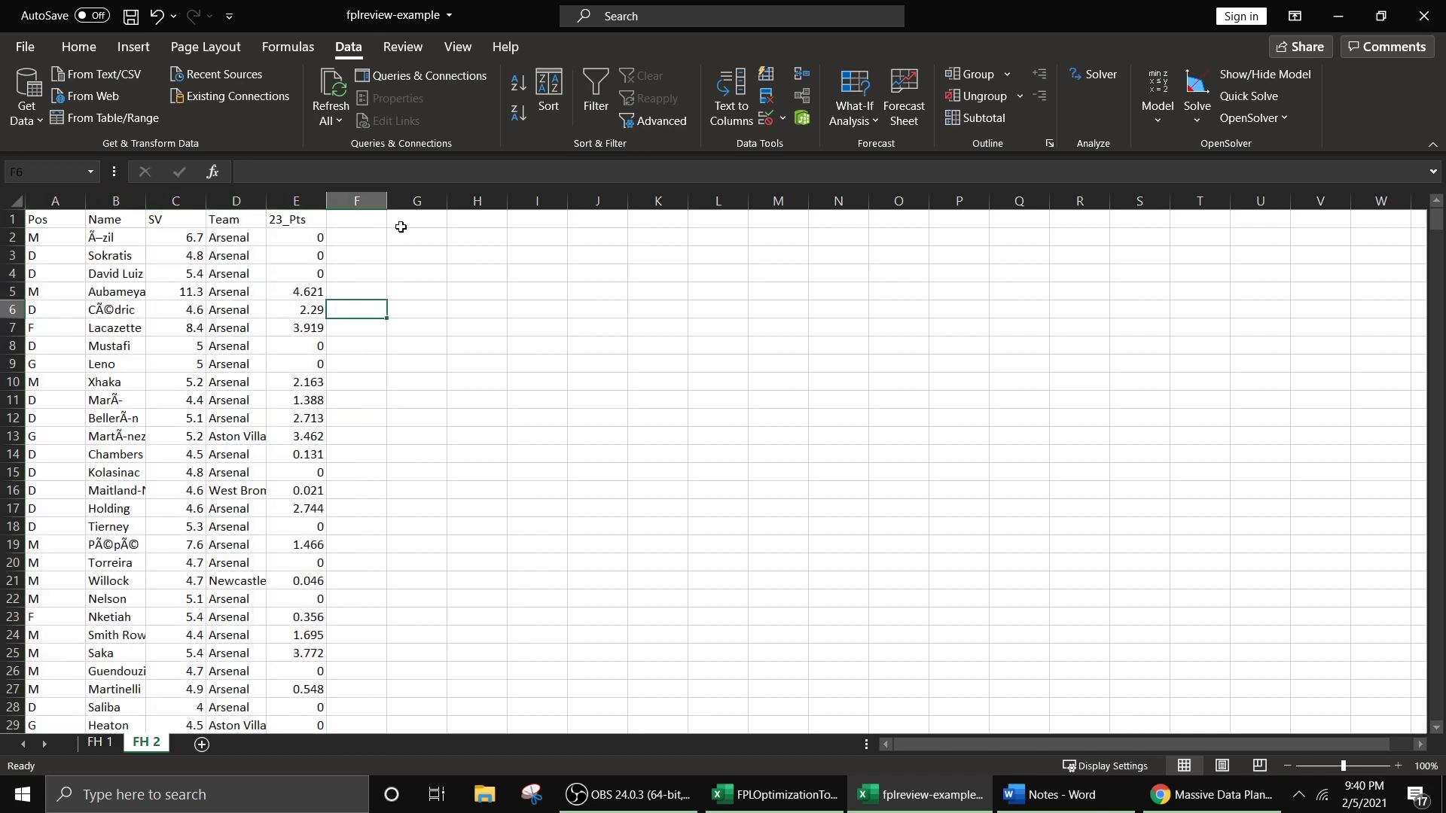
click(345, 201)
click(417, 238)
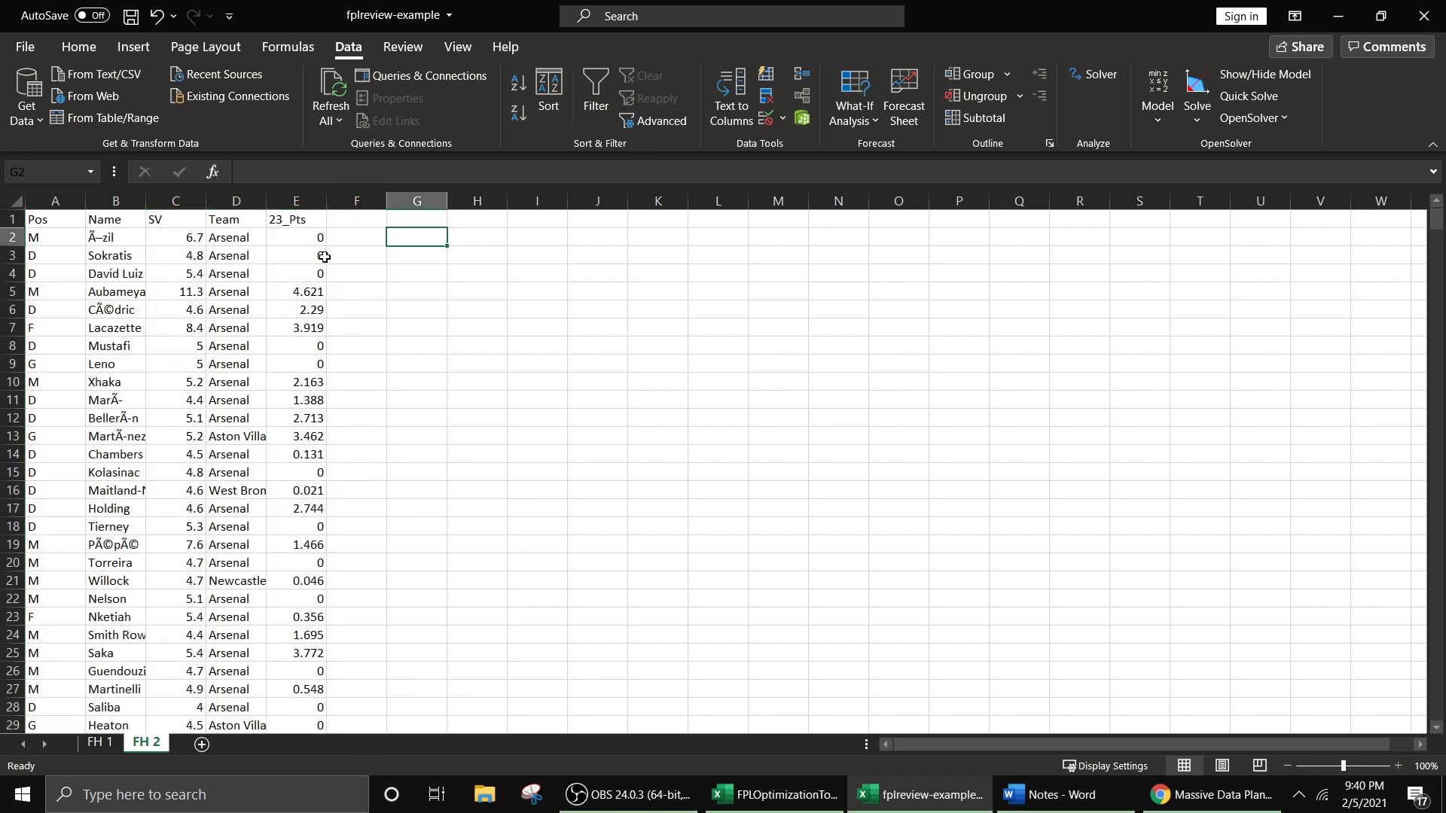
click(351, 220)
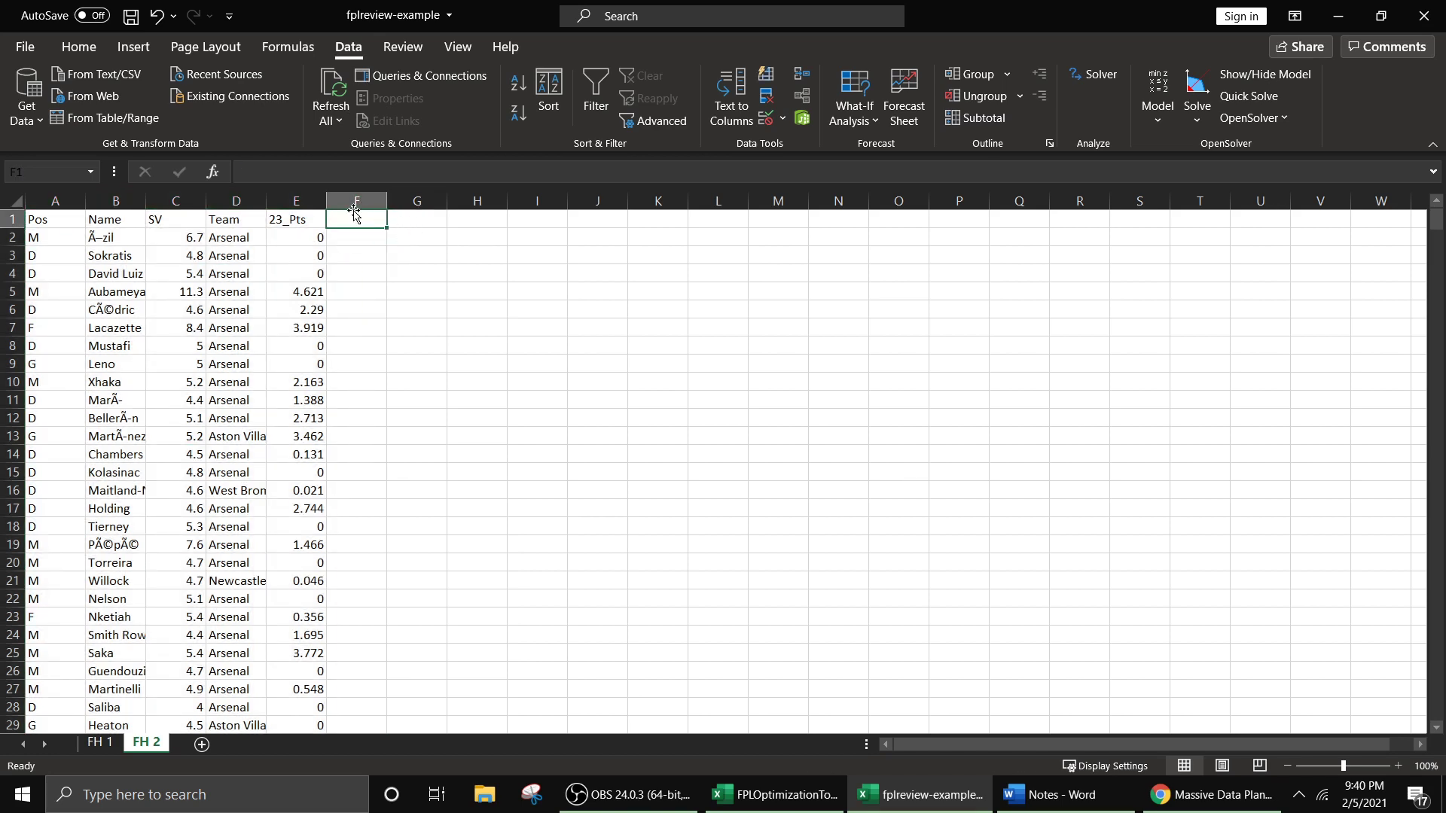
click(294, 200)
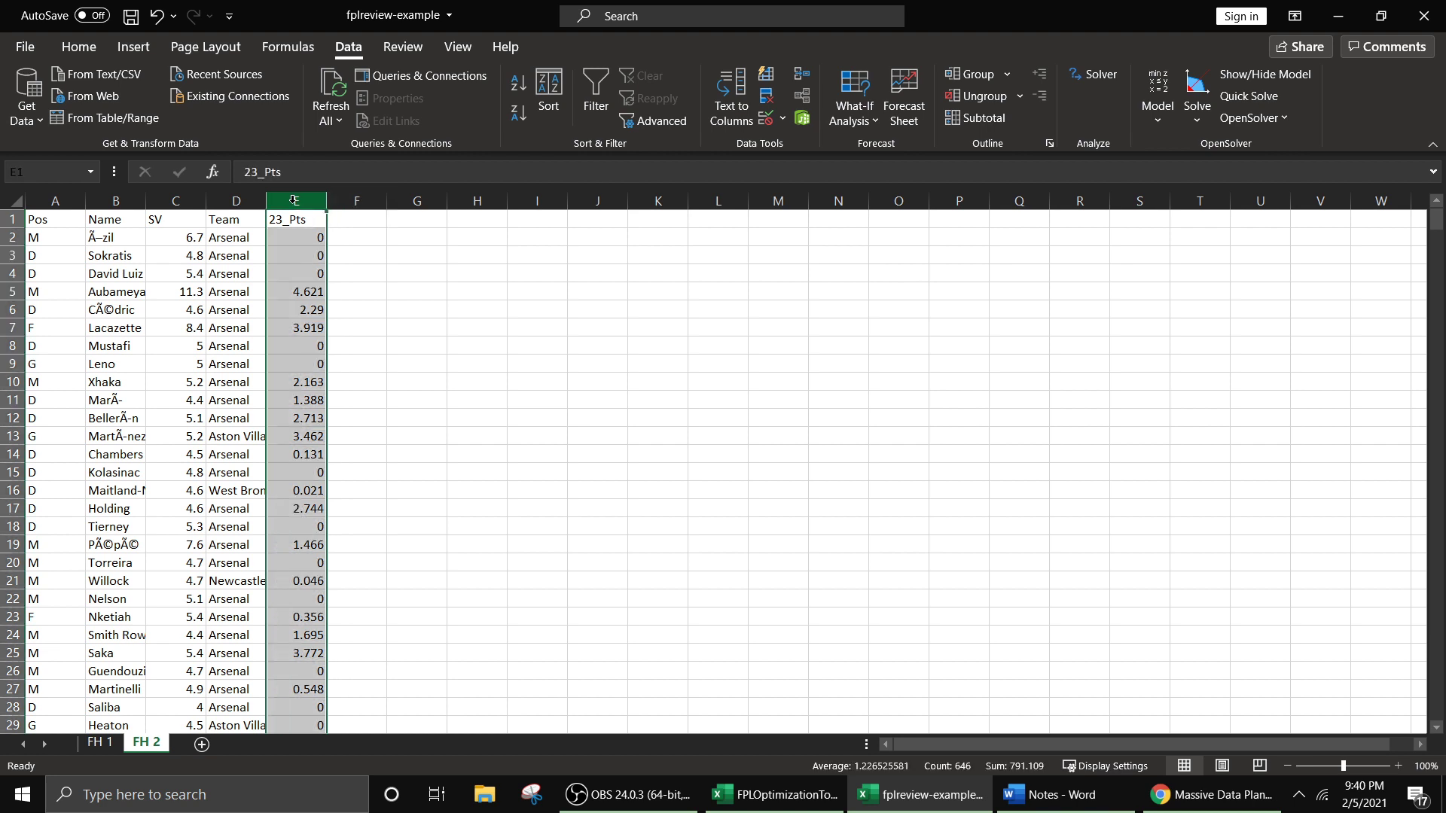
drag(363, 255, 368, 233)
click(369, 235)
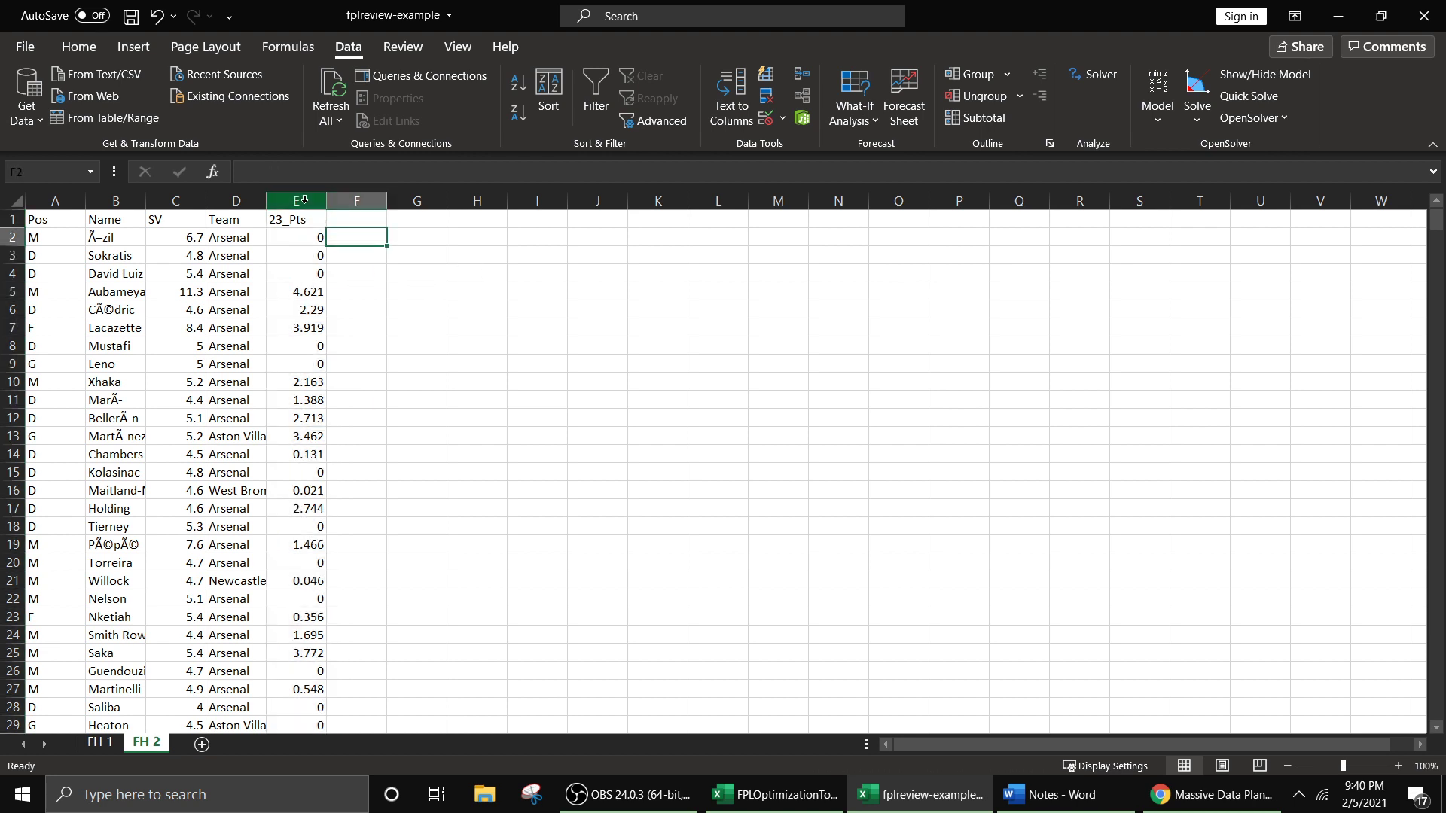
drag(64, 198, 298, 200)
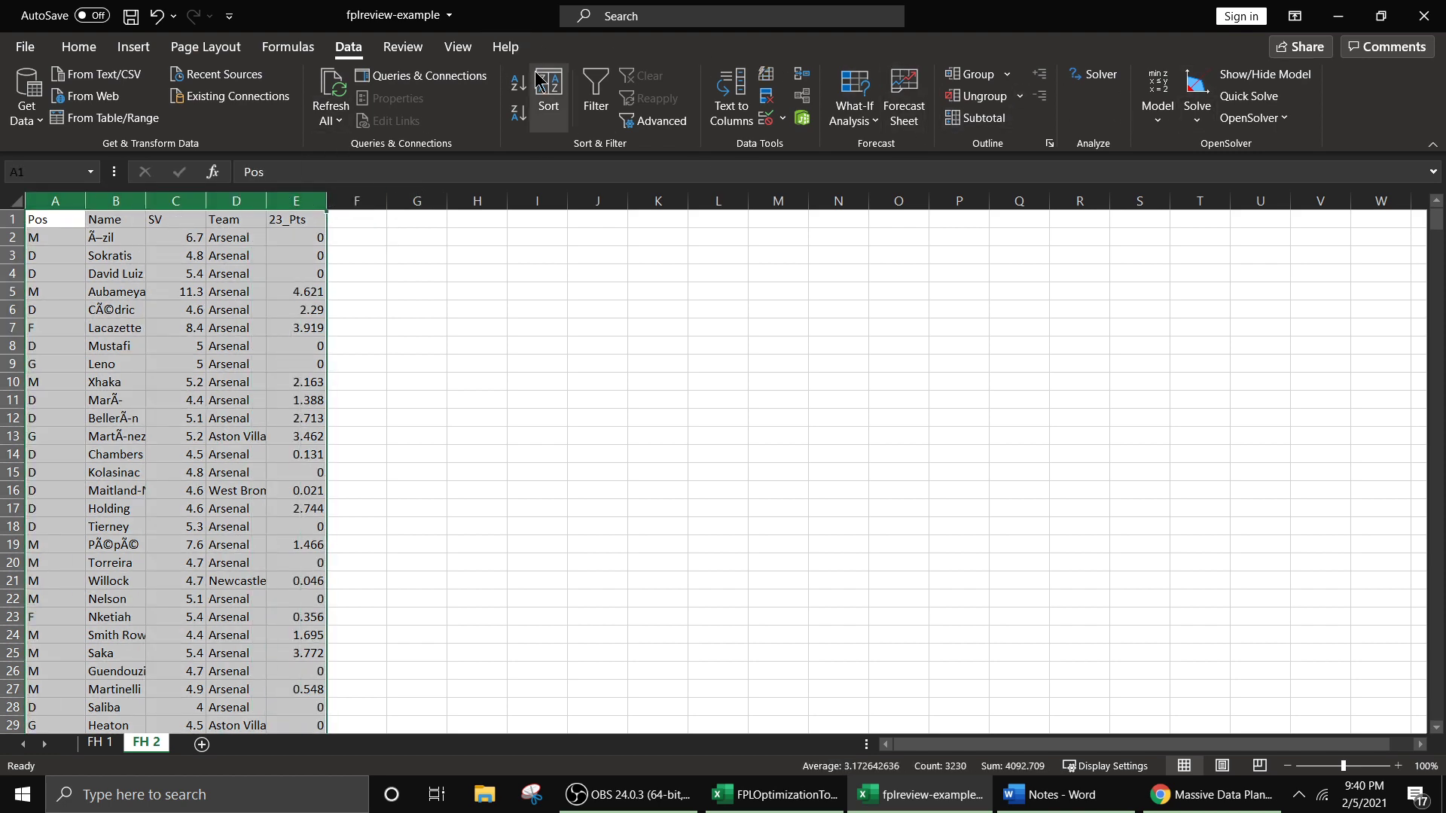
click(548, 91)
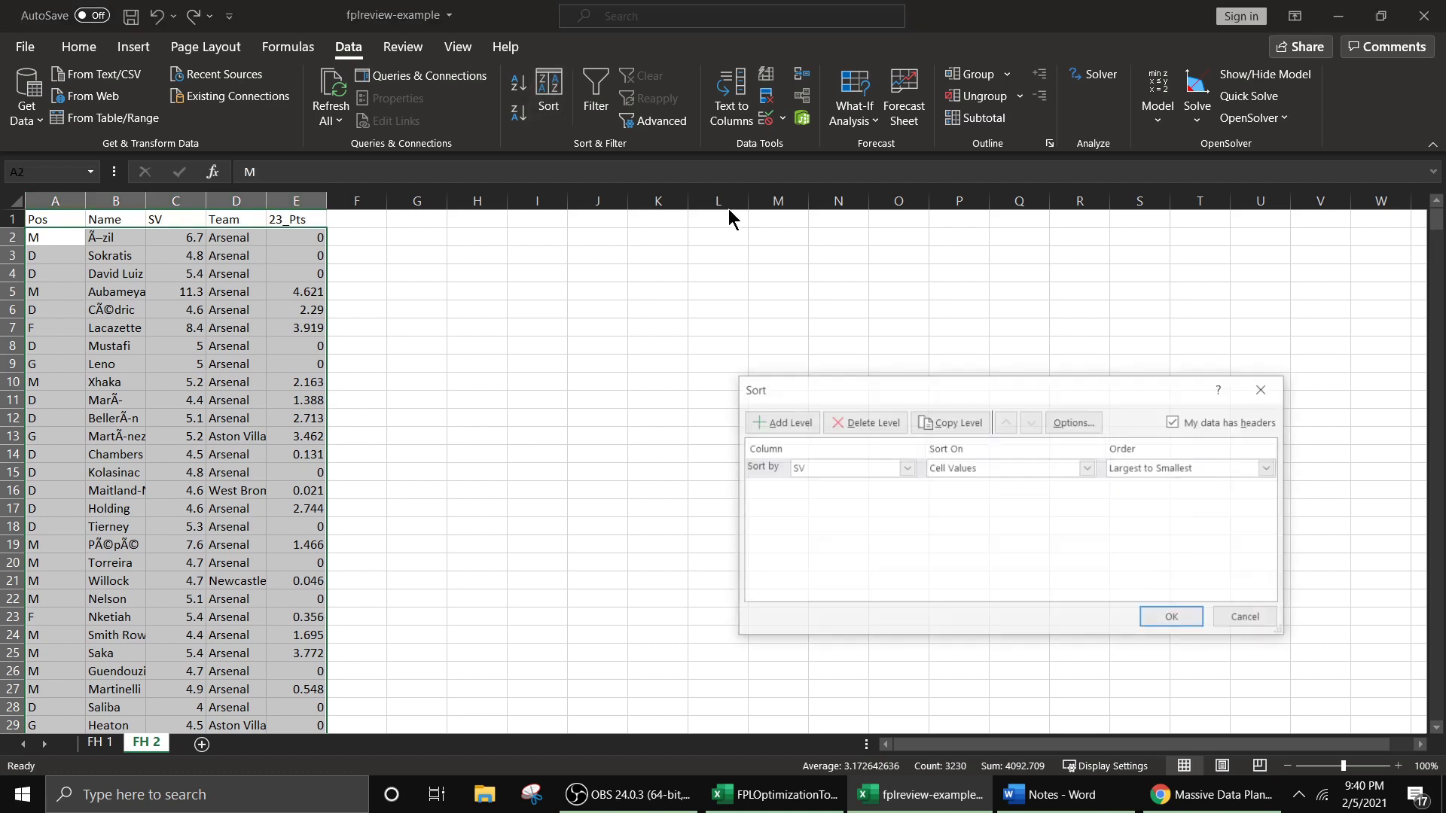
click(859, 467)
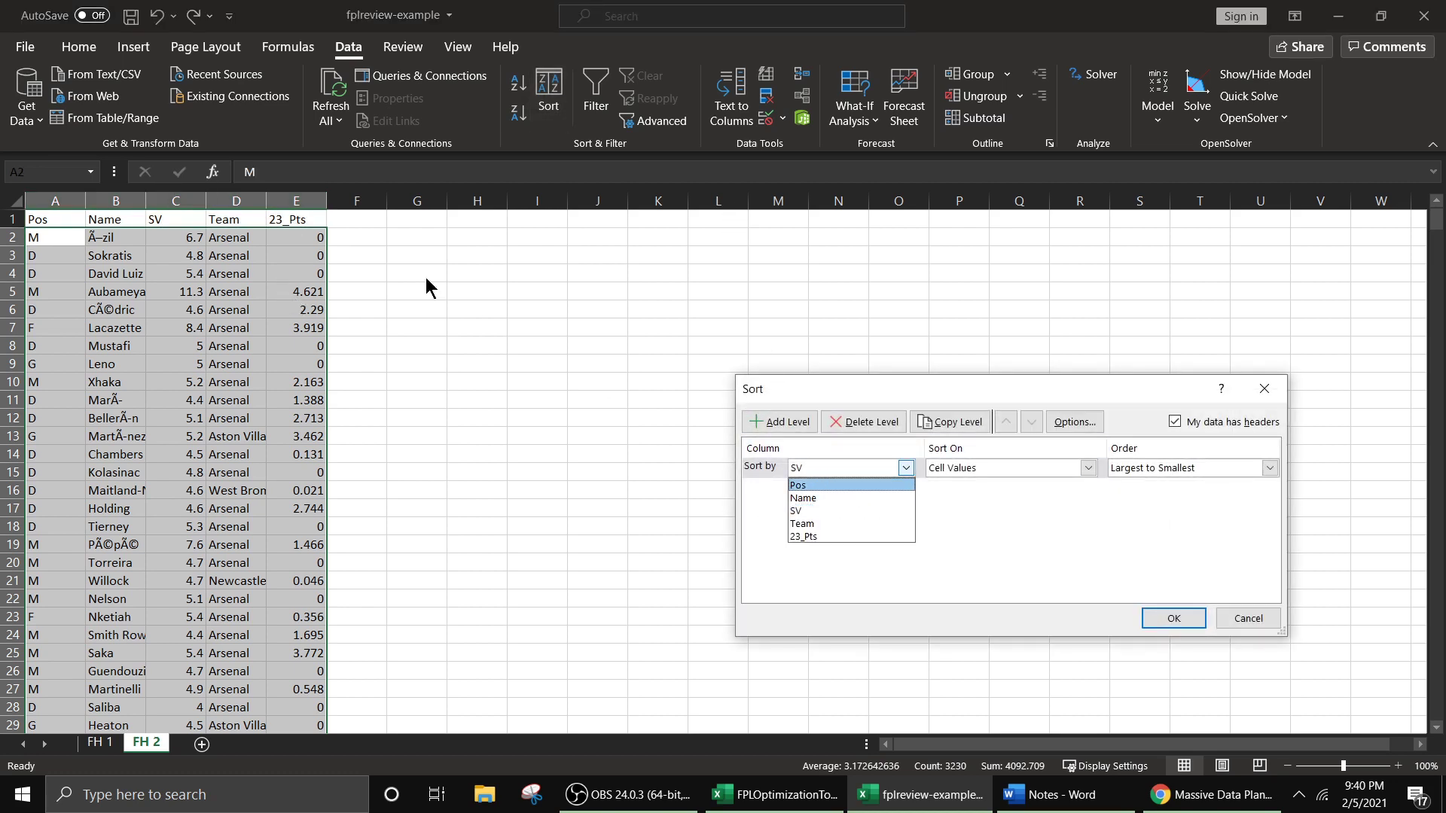
click(811, 485)
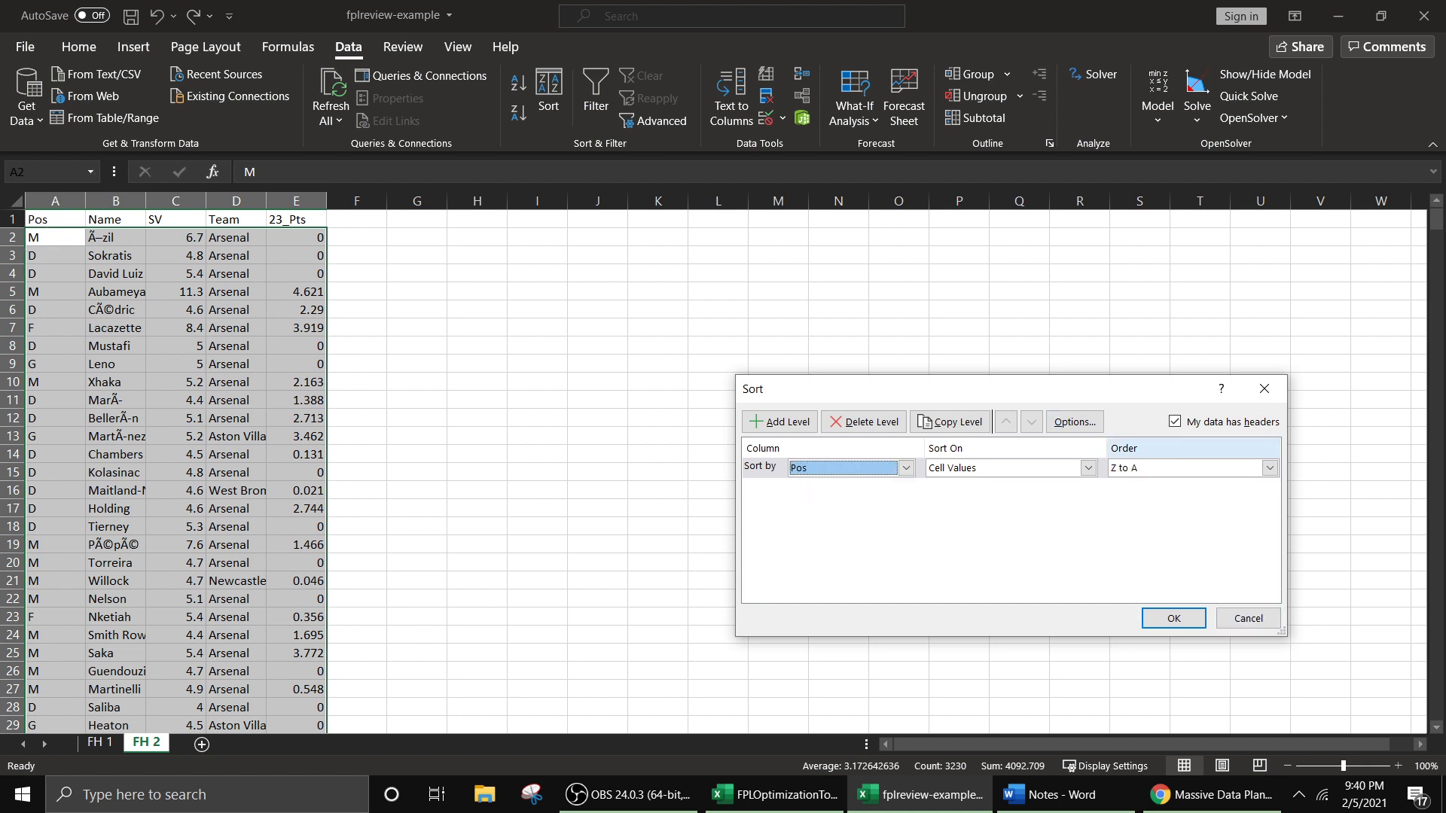
click(1248, 618)
click(597, 345)
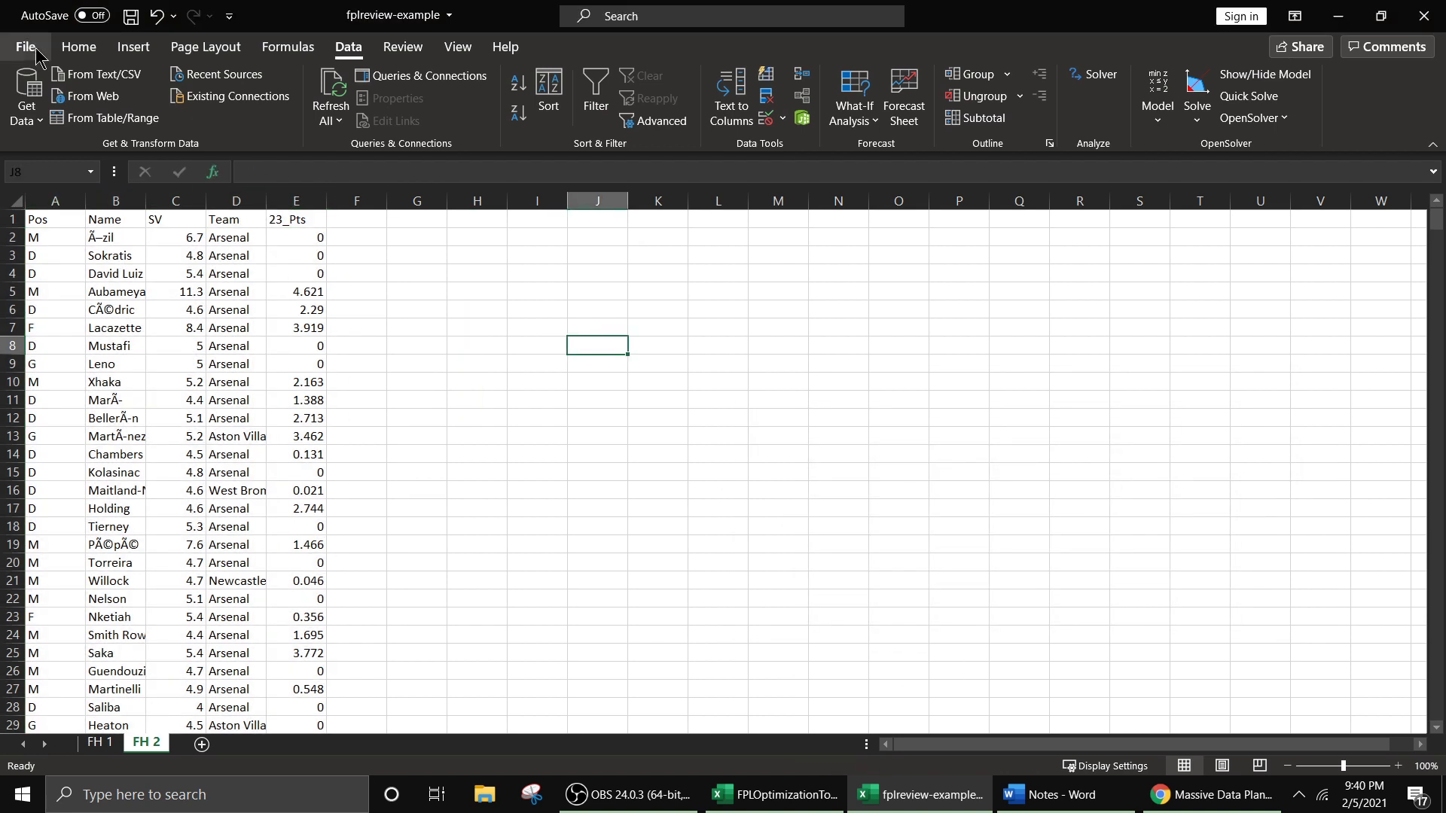
- Delete the header row from sheet FH 2
click(11, 219)
right_click(12, 219)
click(105, 400)
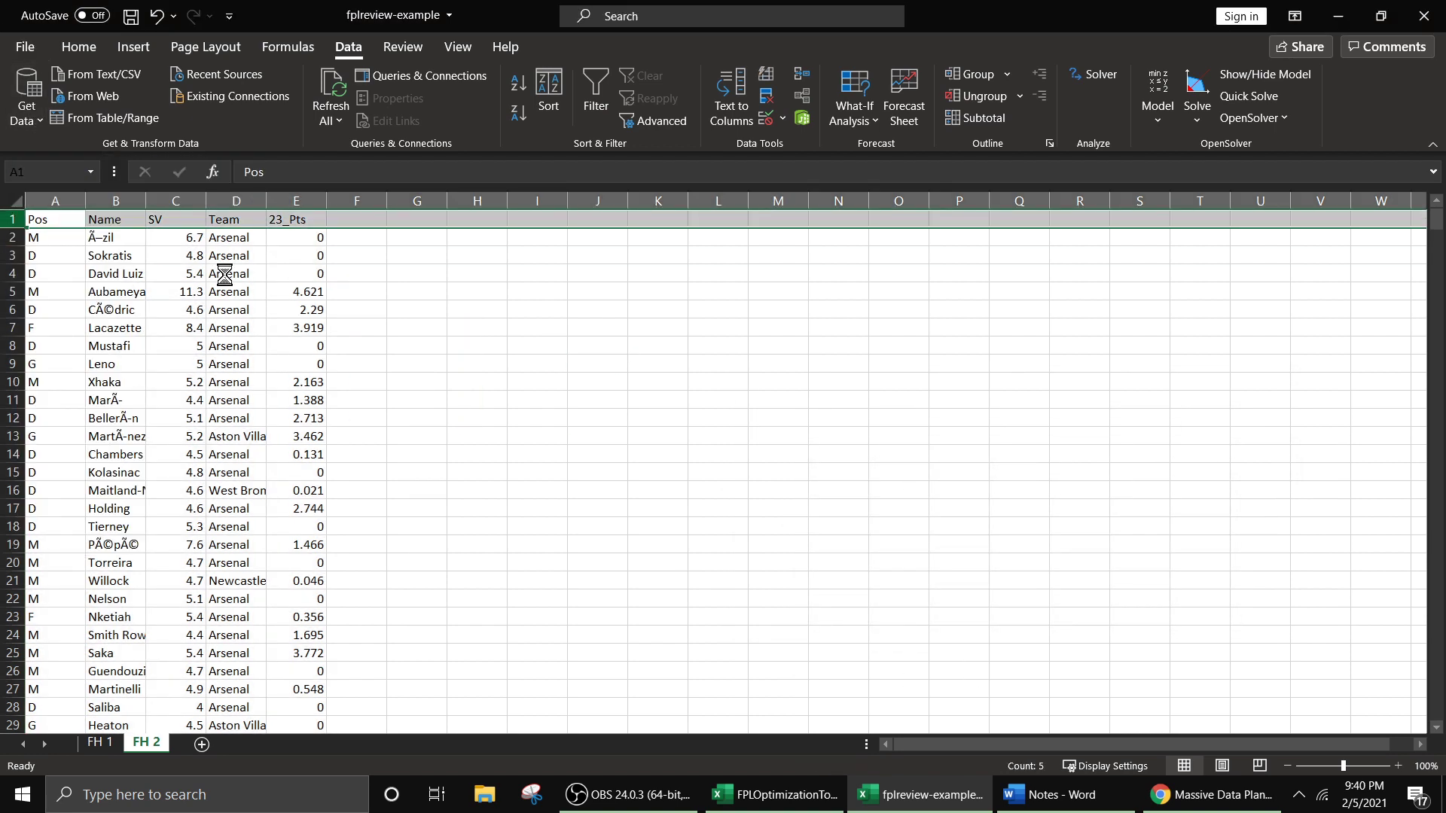
click(225, 273)
- Set up a sort of columns A to E on sheet FH 2 with column A, A to Z, as the first level
drag(55, 200, 295, 200)
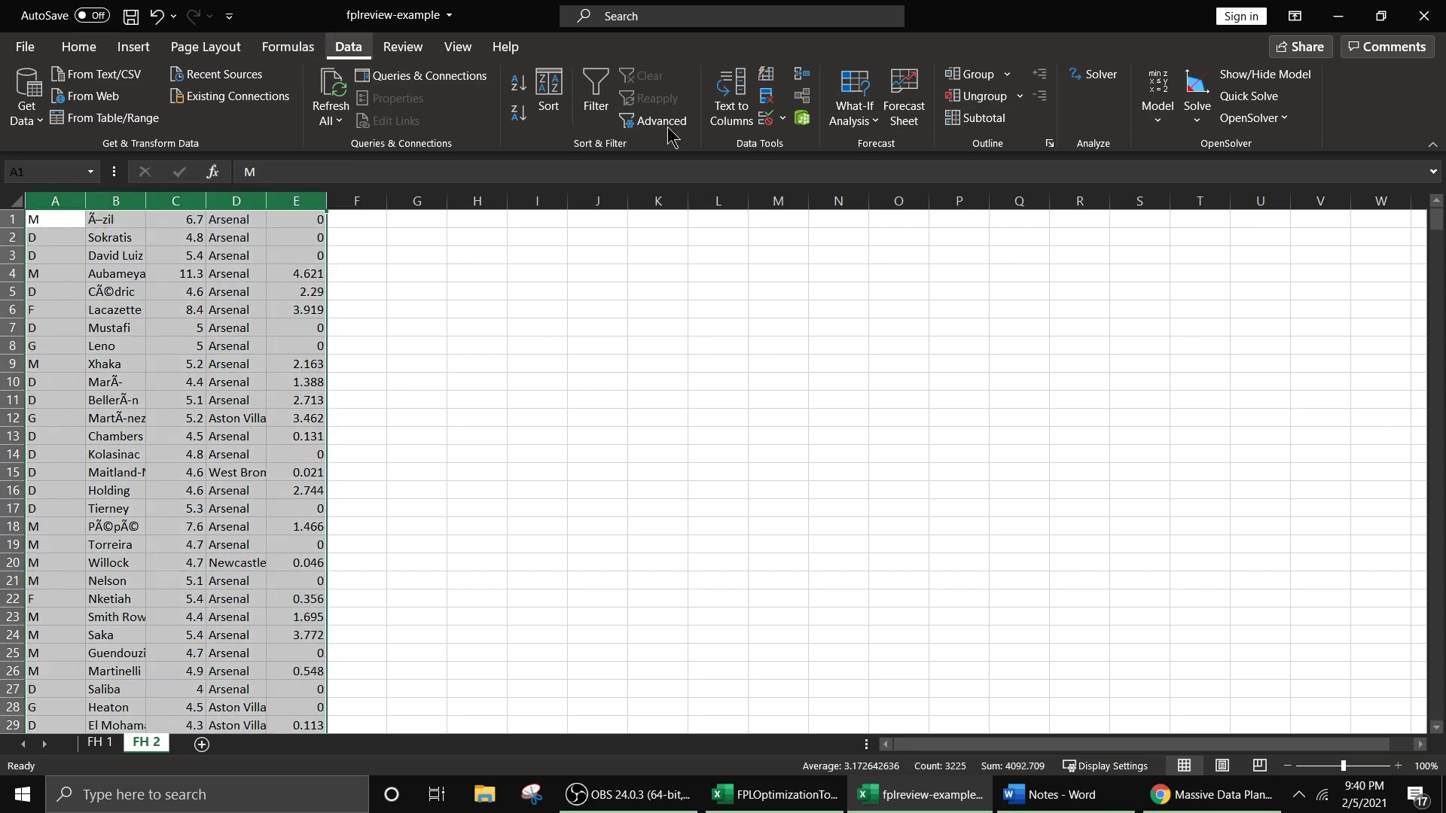
click(548, 94)
click(906, 468)
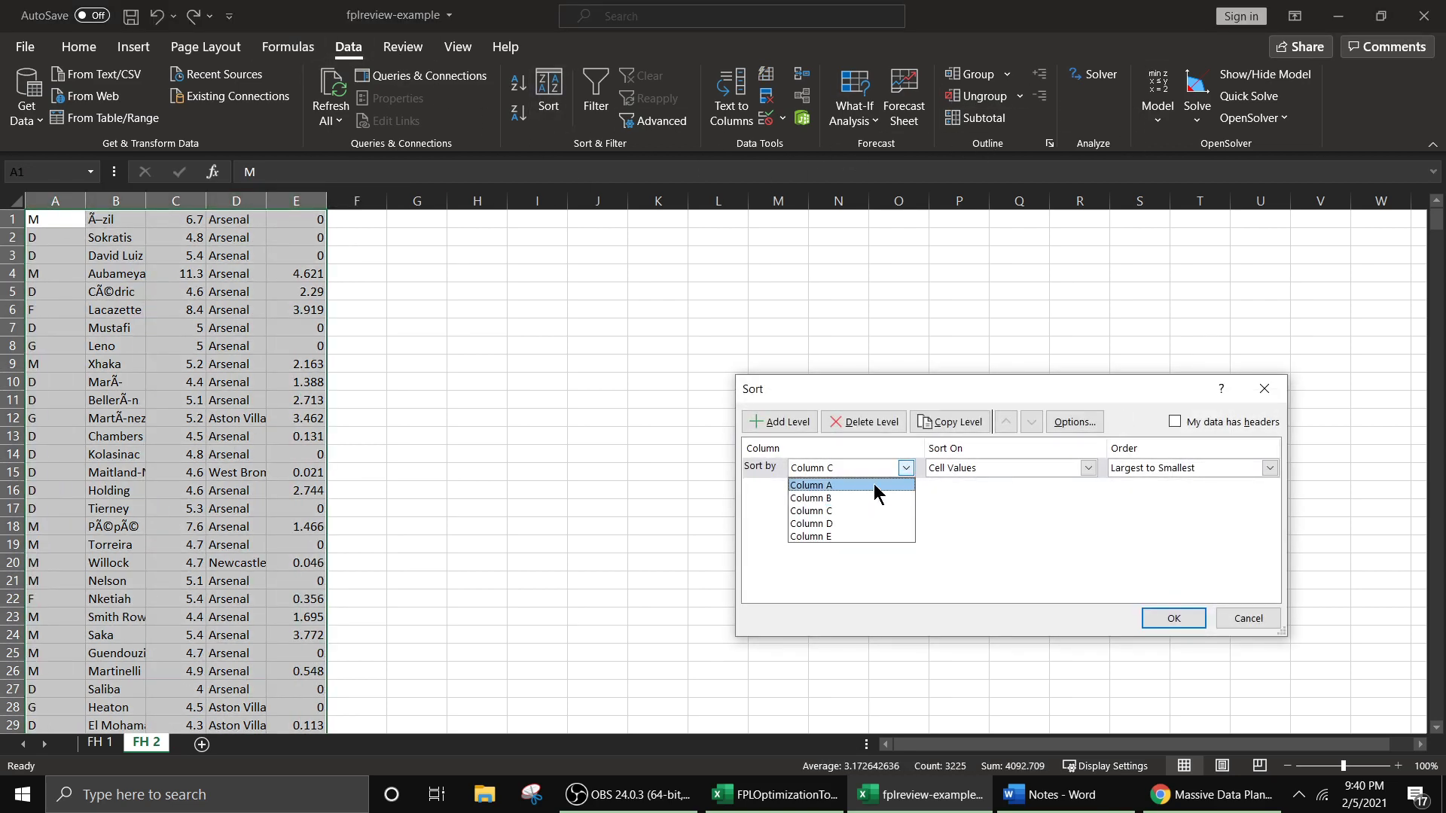
click(813, 483)
click(1269, 468)
click(1164, 484)
- Add a second sort level by column E, largest to smallest, and apply the sort to the player data
click(780, 422)
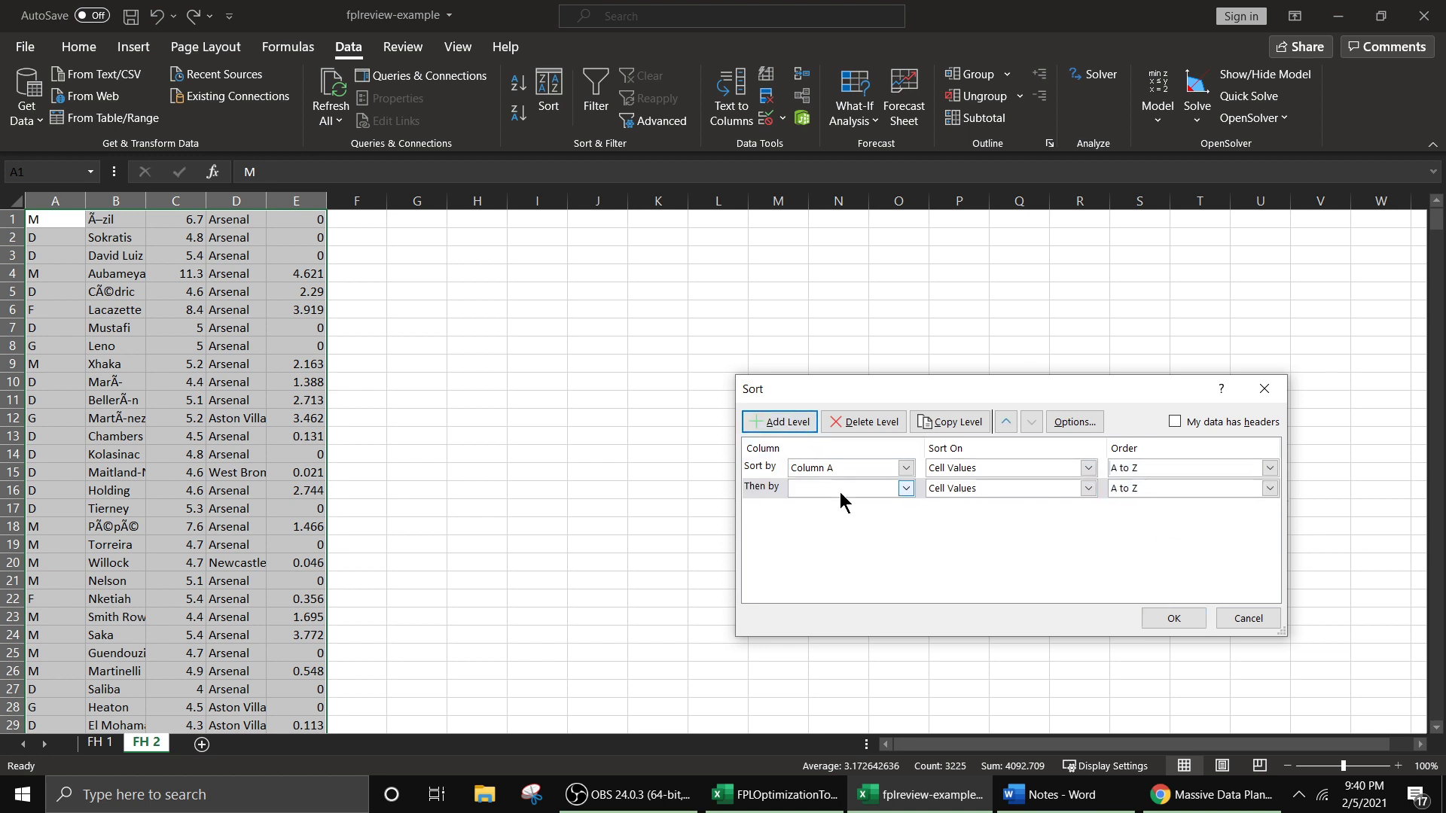
click(840, 488)
click(833, 549)
click(1177, 491)
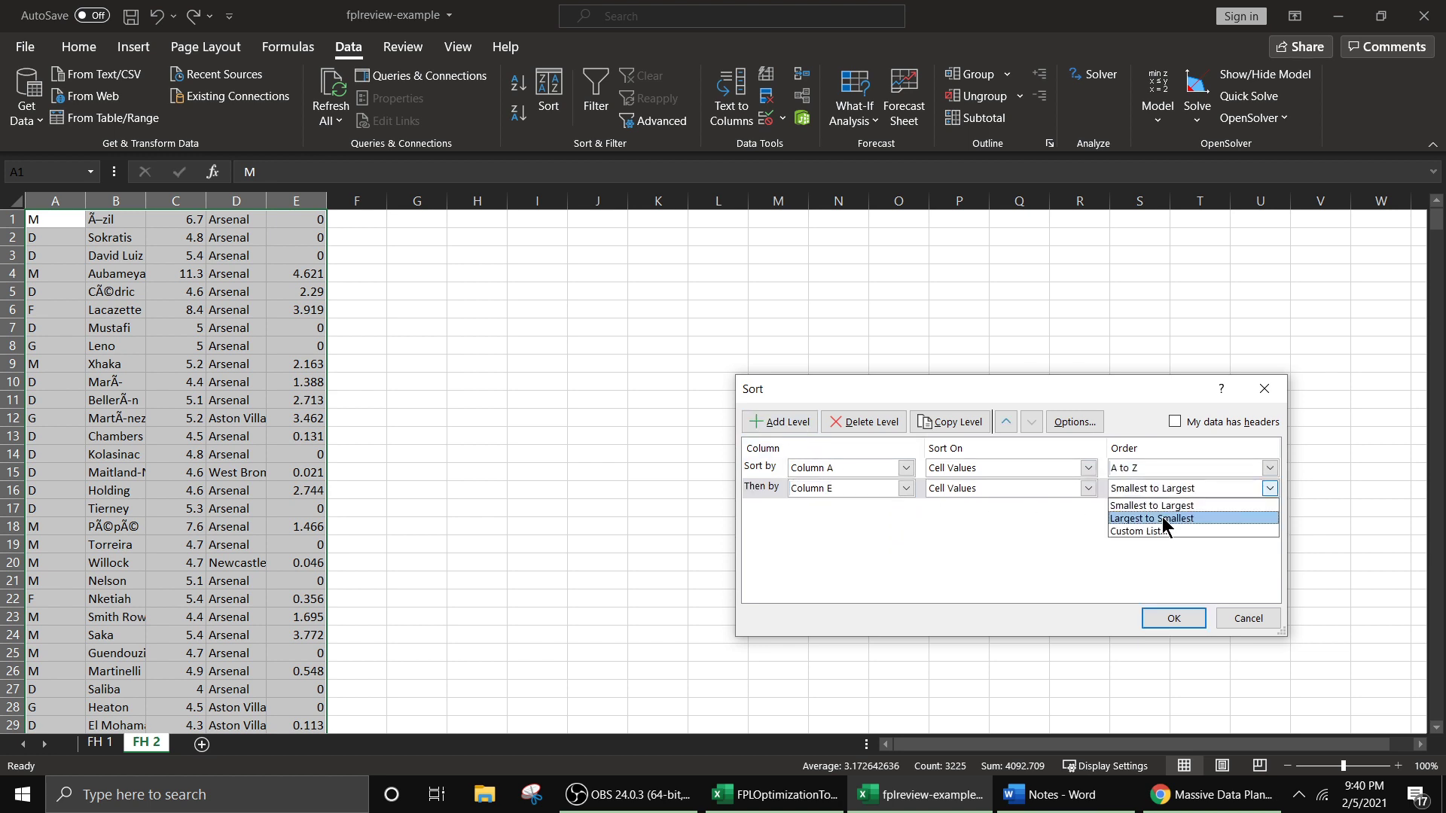
click(1160, 516)
drag(1099, 396, 1124, 384)
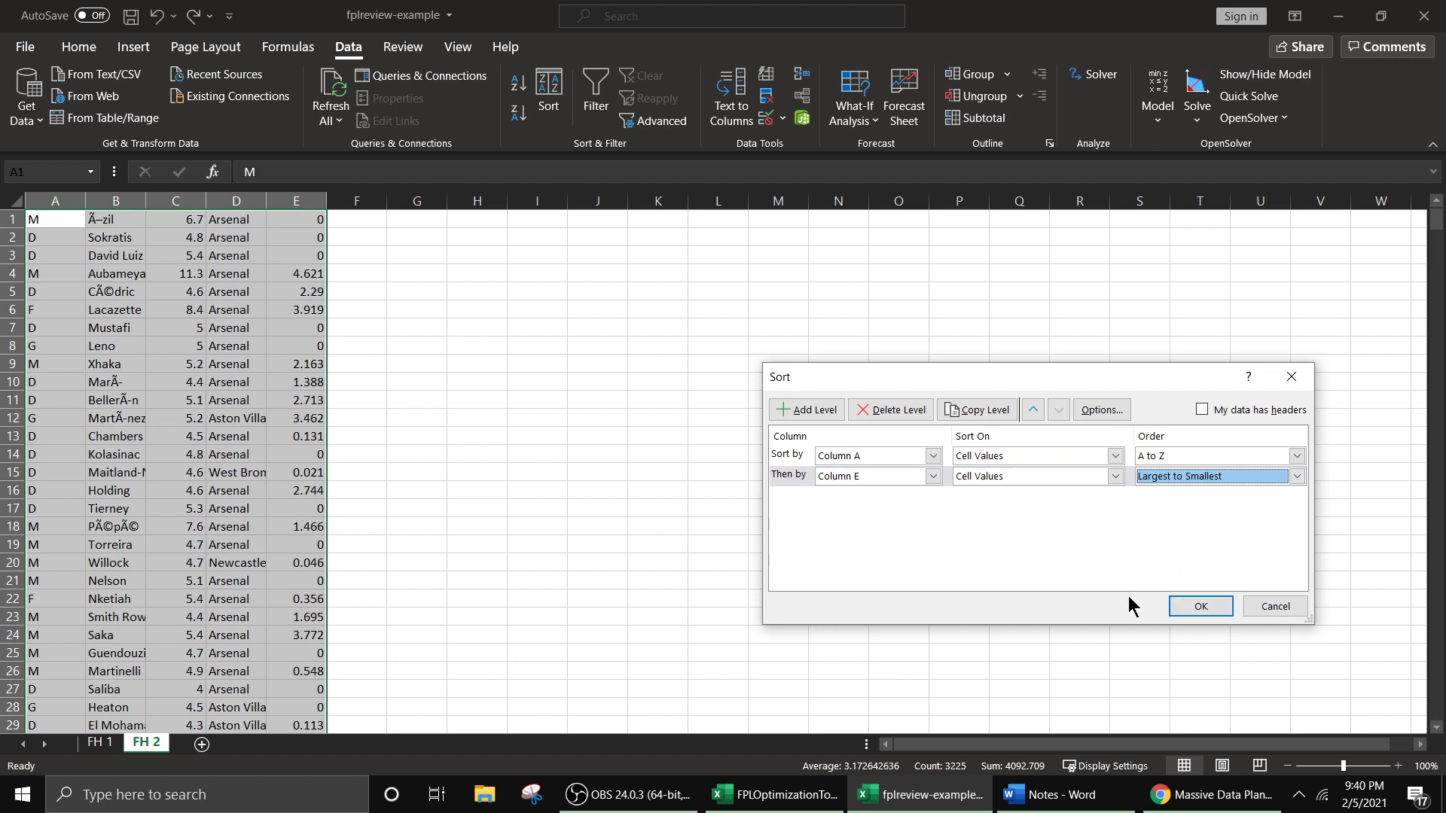
click(1196, 607)
click(488, 324)
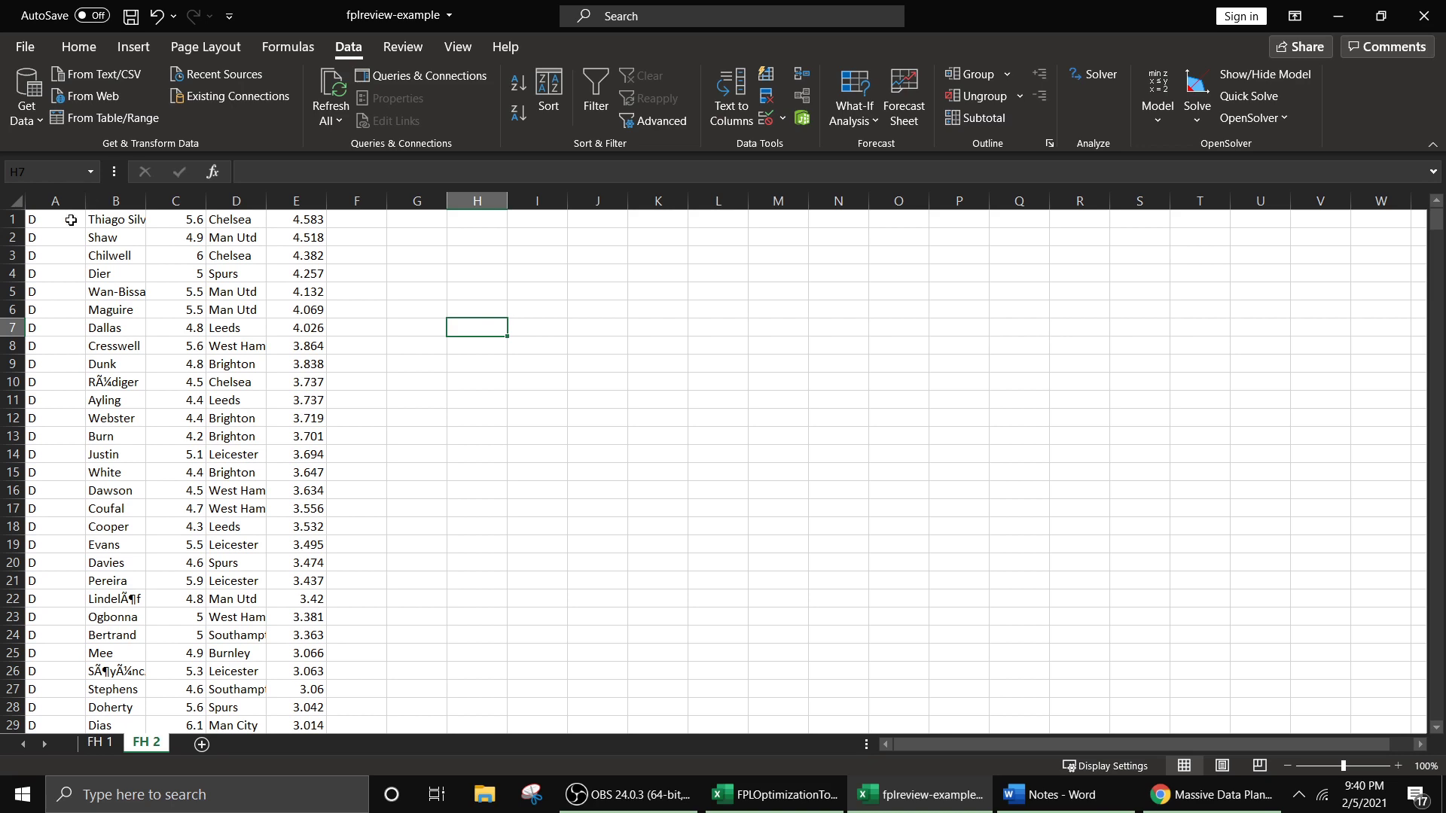
- Delete the position column A from sheet FH 2 and fit the player name column's width to its contents
drag(75, 203, 309, 215)
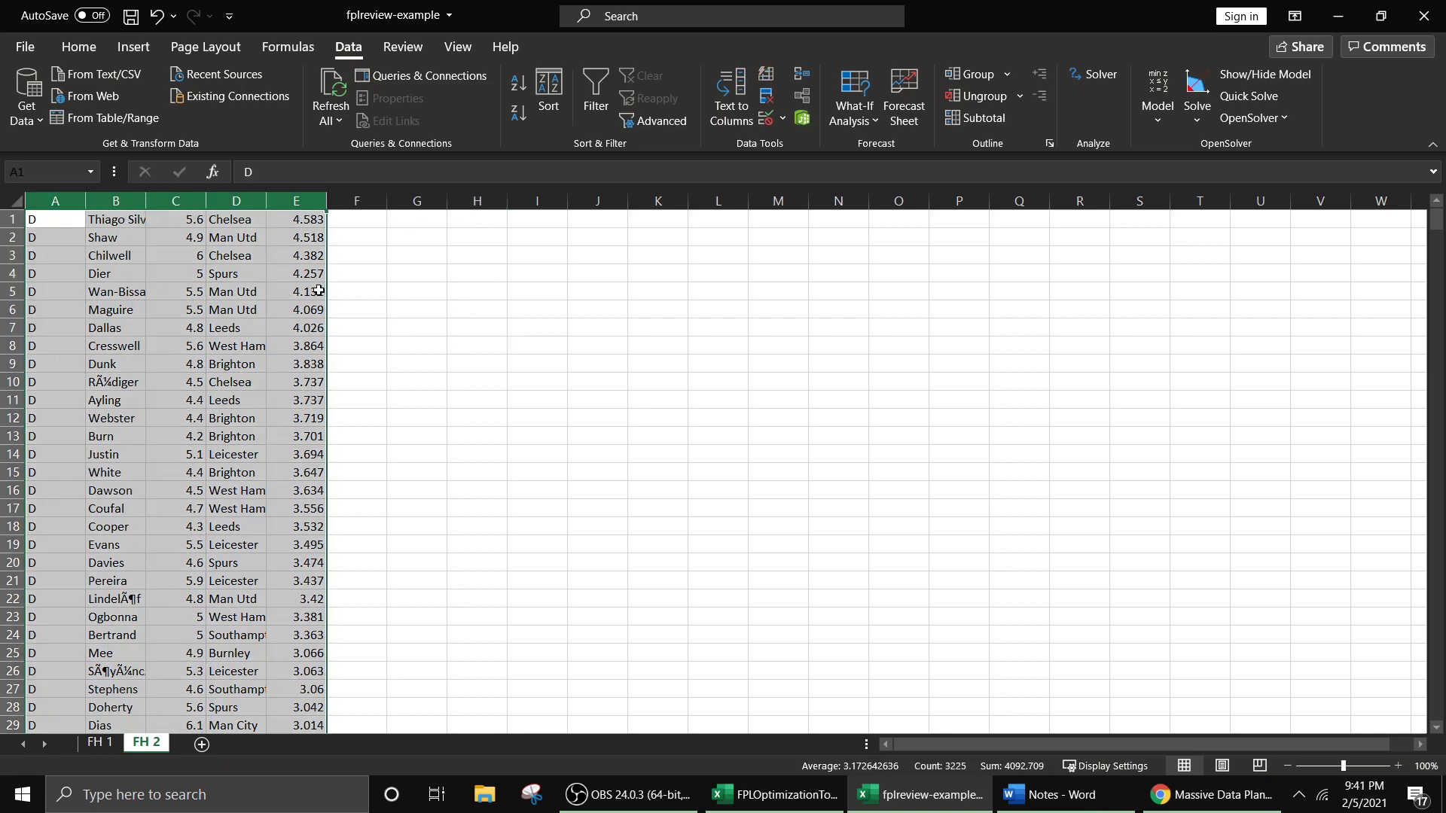
click(419, 293)
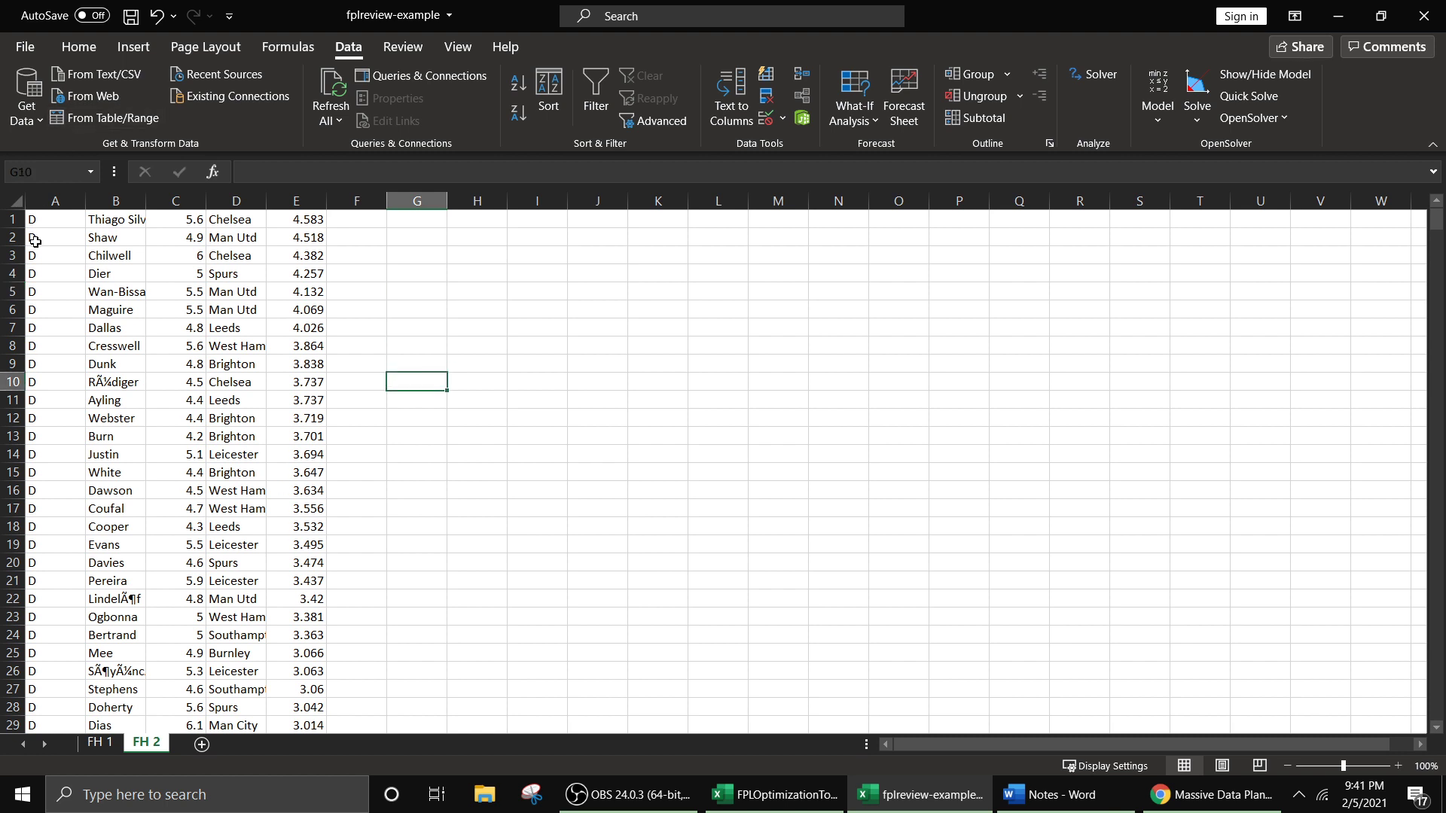
right_click(53, 202)
click(99, 390)
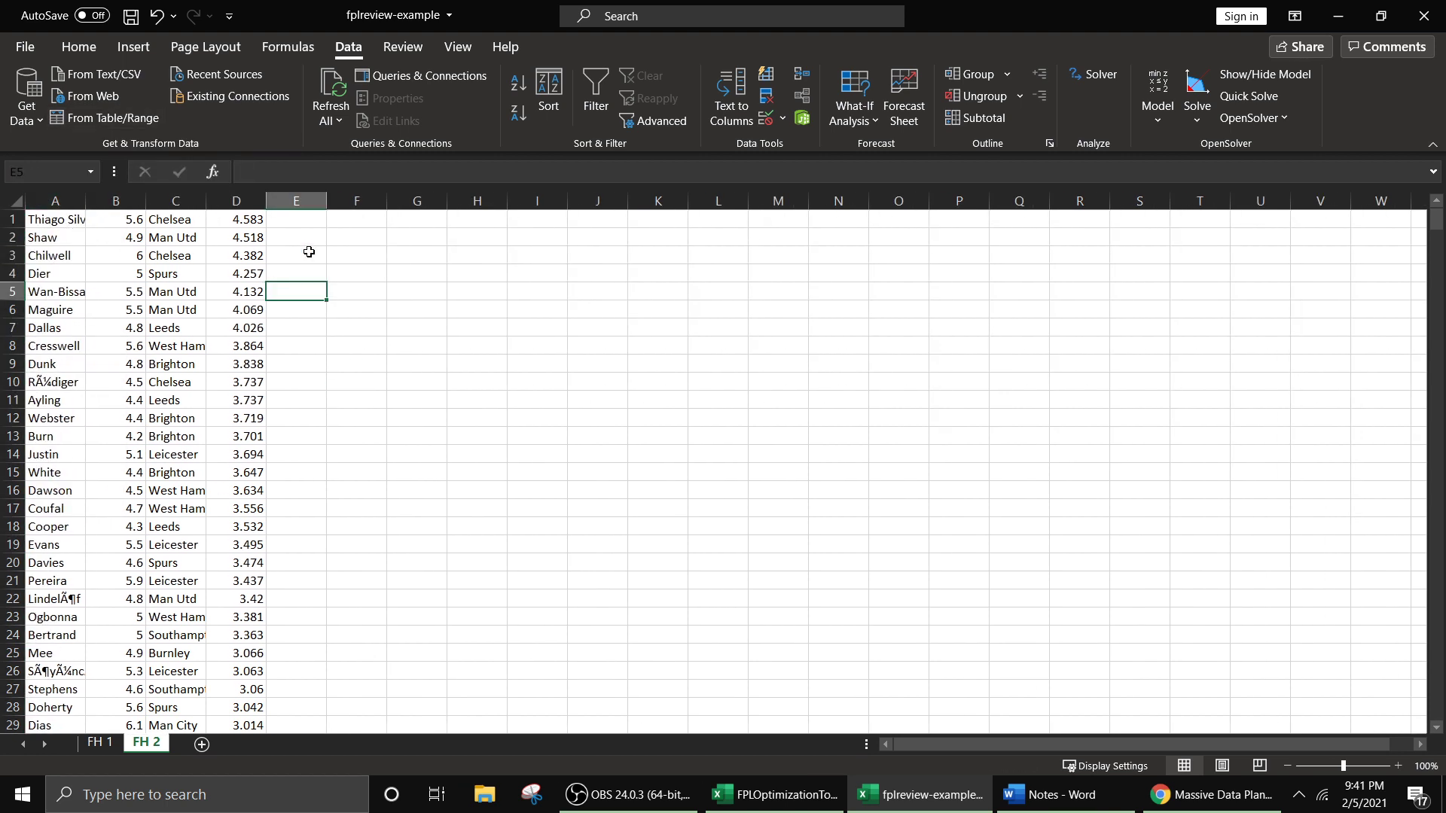
double_click(86, 200)
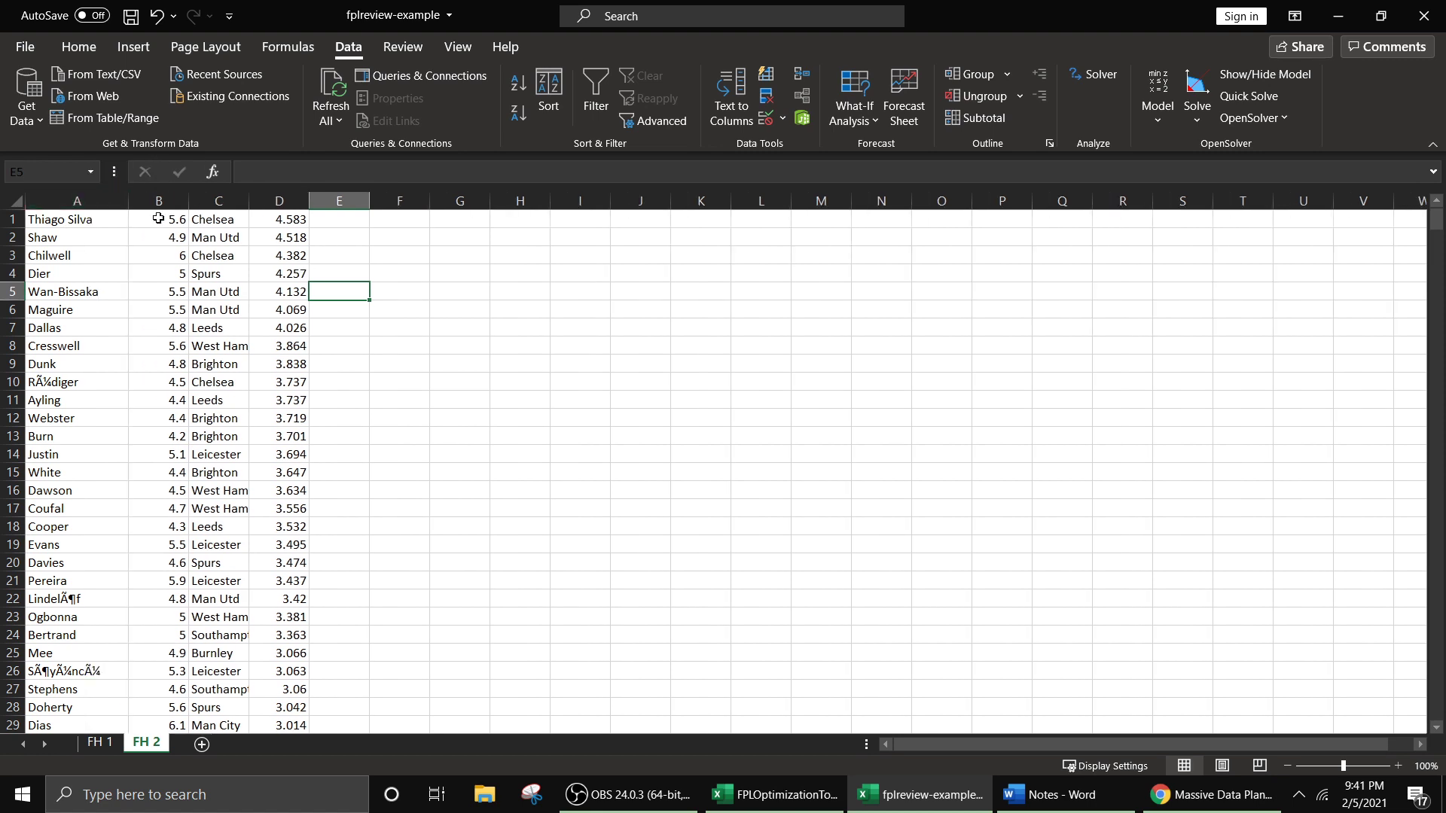
- Switch to the FPLOptimizationTool-v3 workbook and examine the player and expected points columns on sheet Main
drag(92, 225, 277, 682)
click(411, 347)
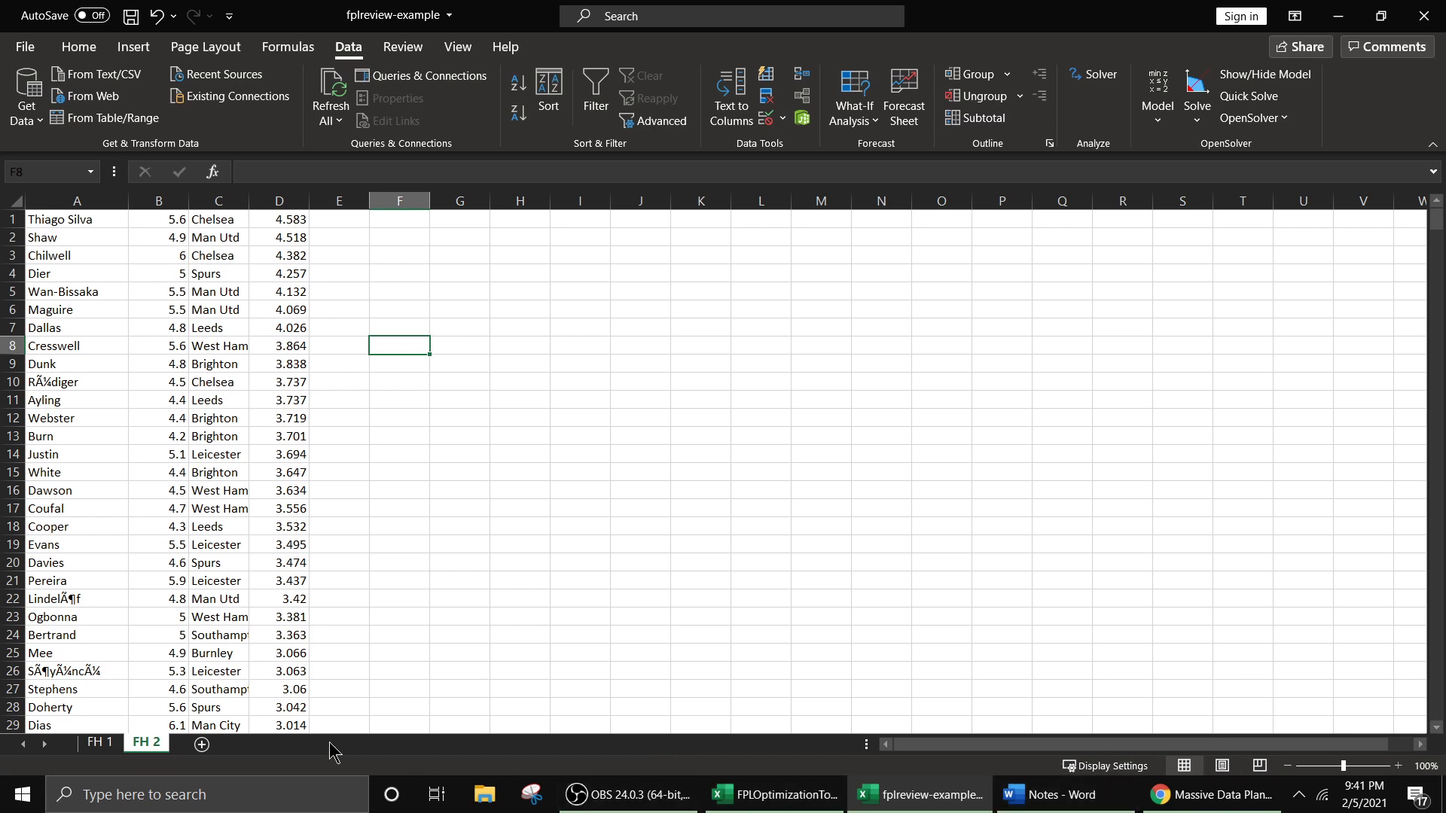
click(1210, 794)
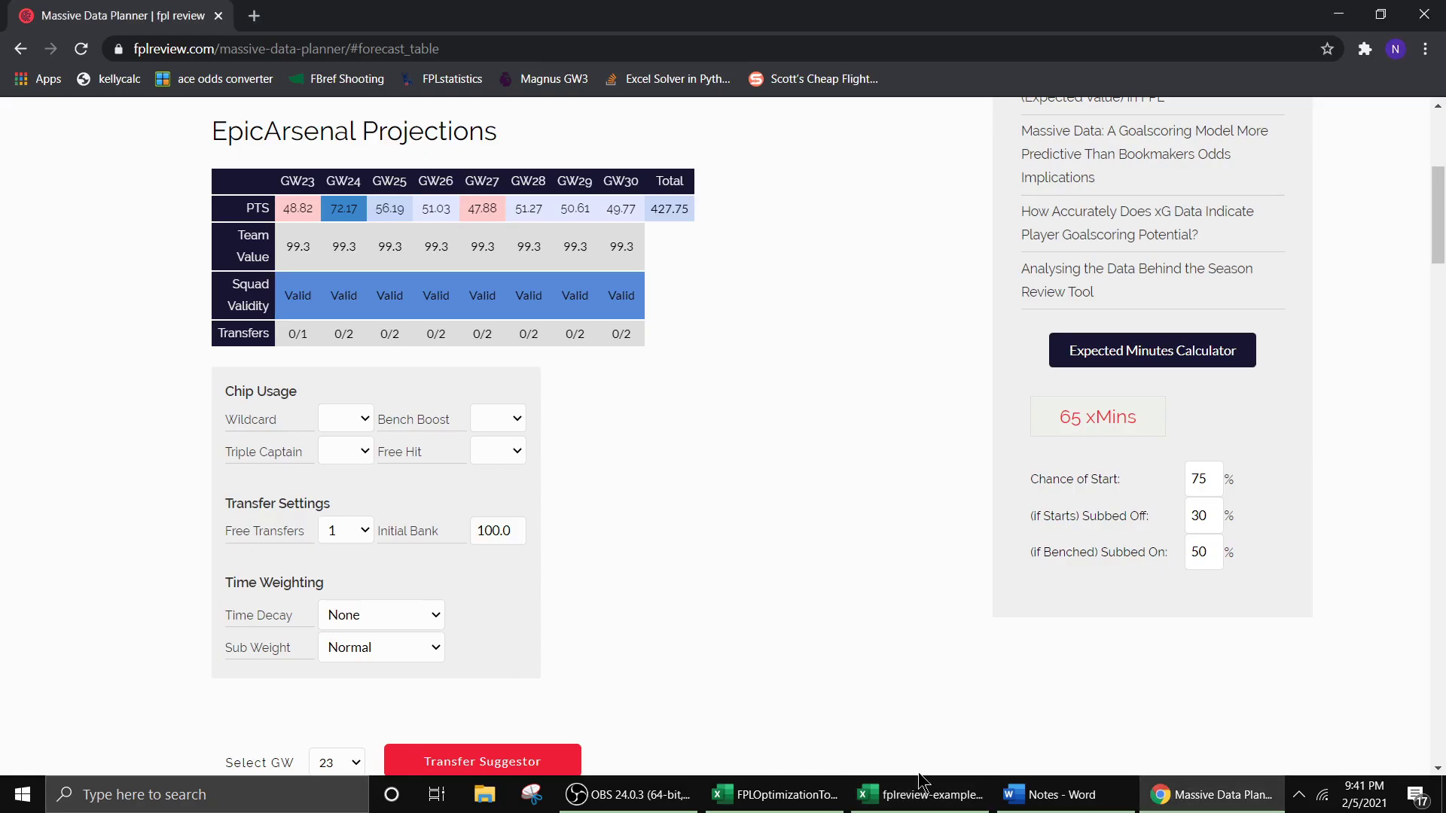
click(920, 791)
click(775, 794)
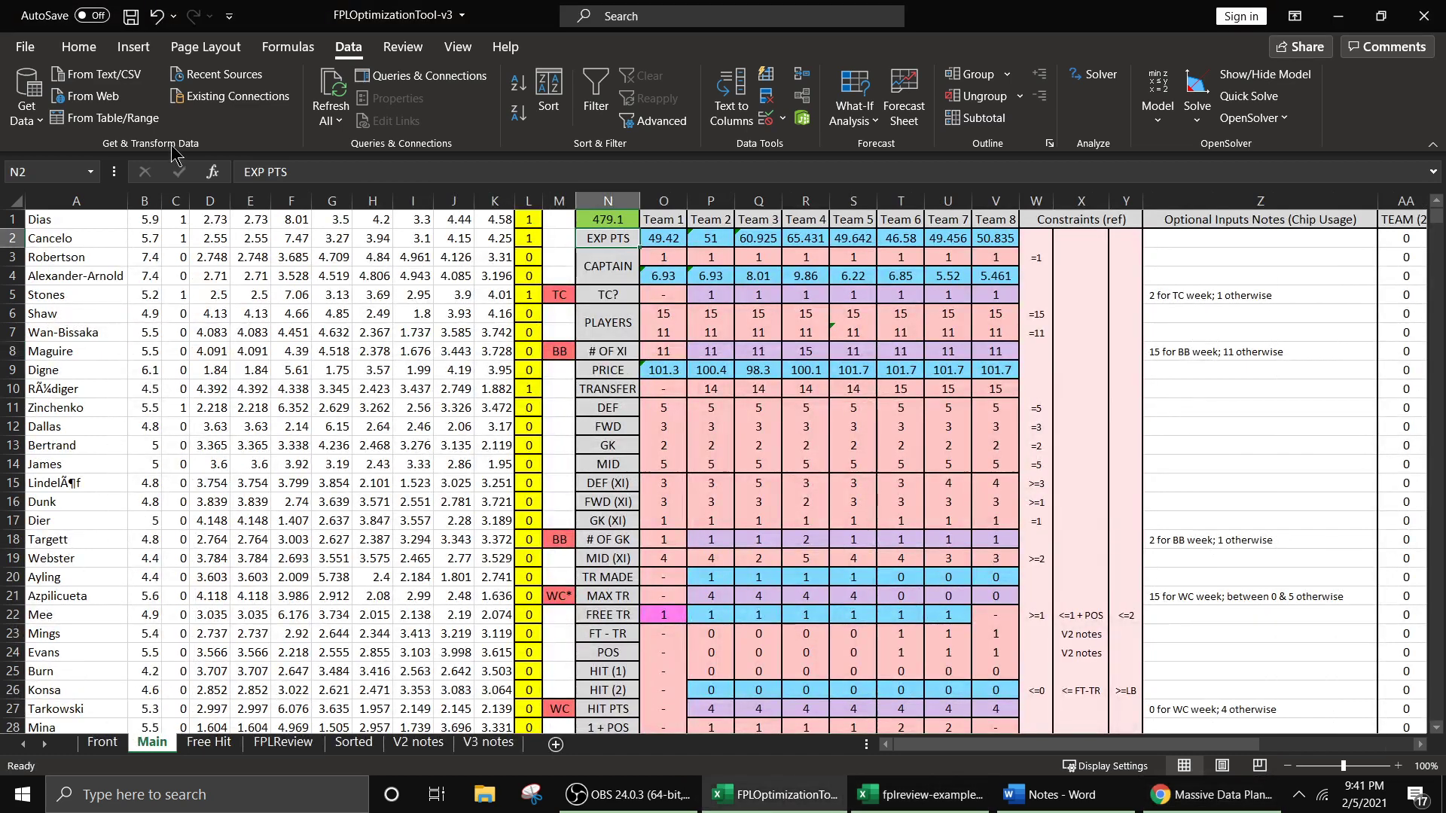
drag(75, 200, 495, 212)
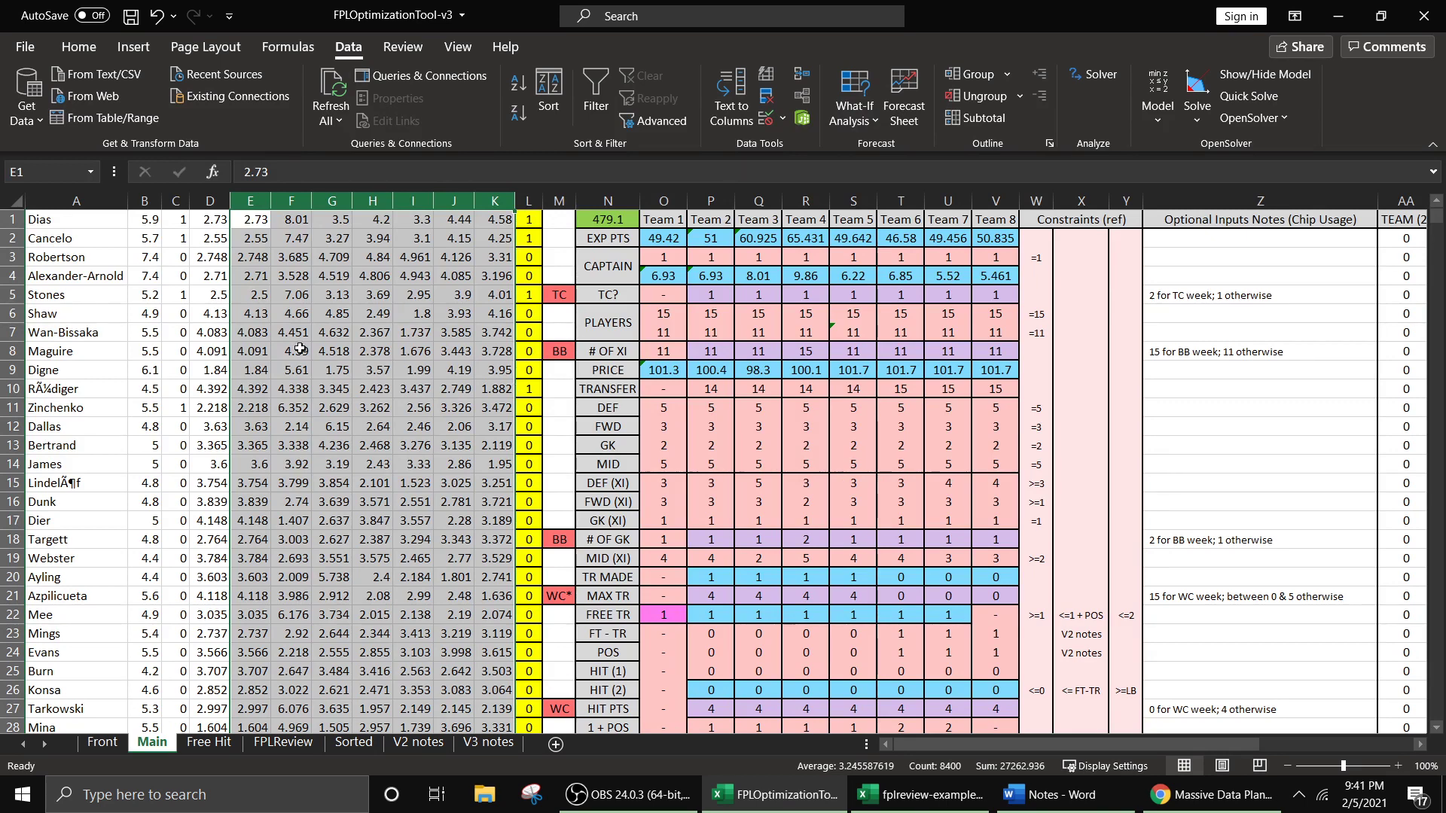
click(260, 311)
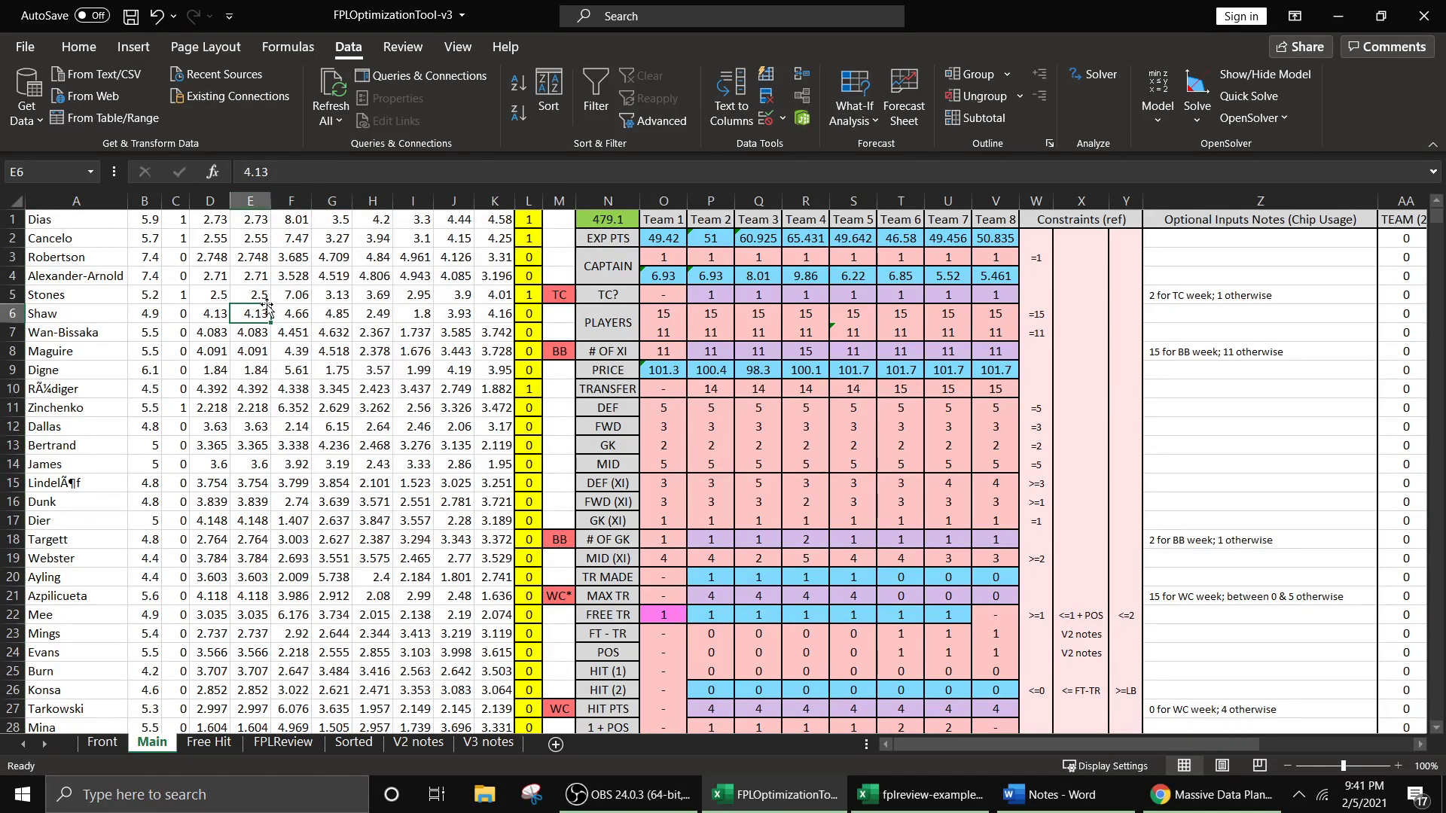
- Read the row 14 instruction on sheet Free Hit about changing the variable cells and the binary constraint
click(210, 743)
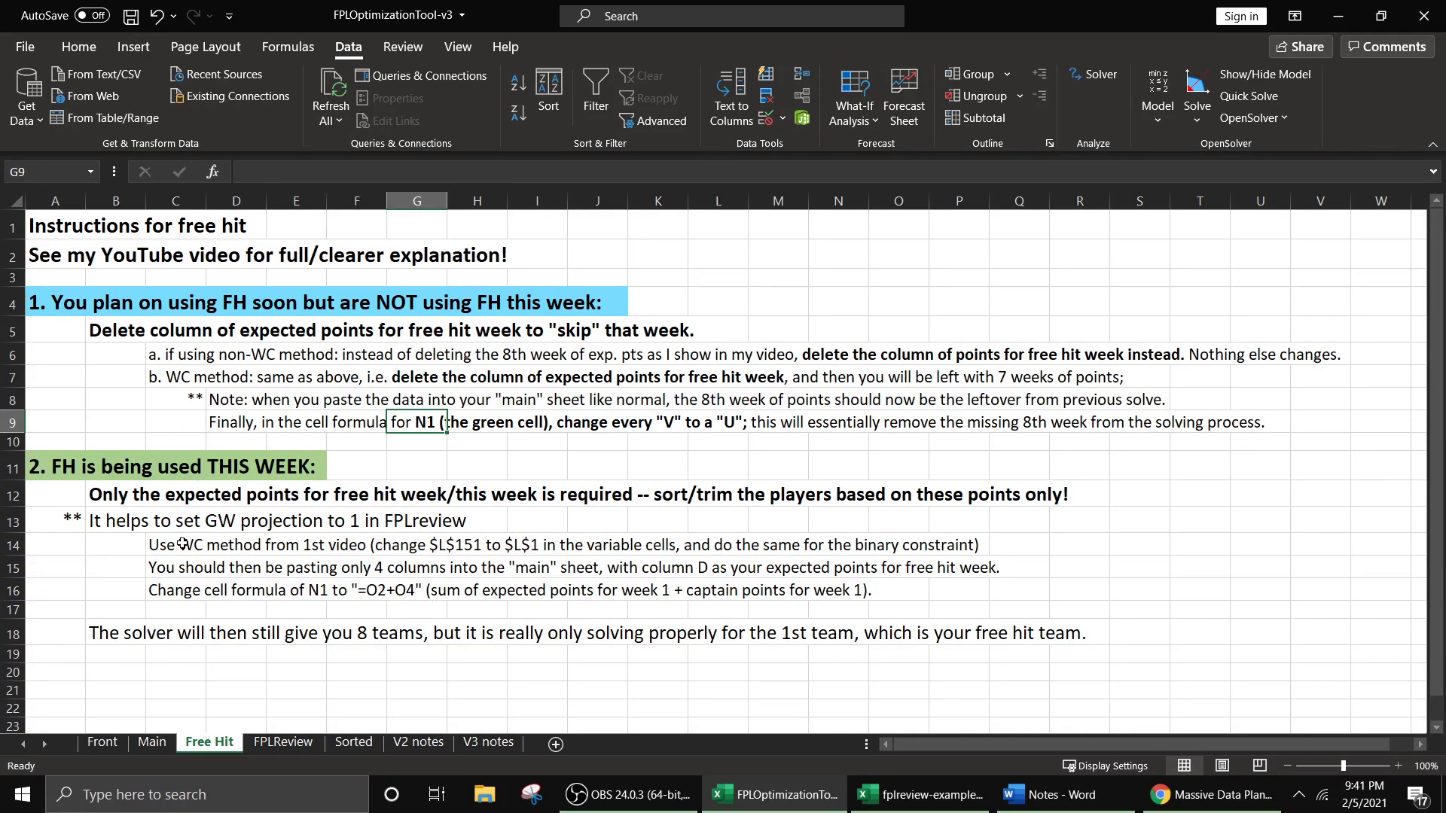
drag(173, 544, 941, 545)
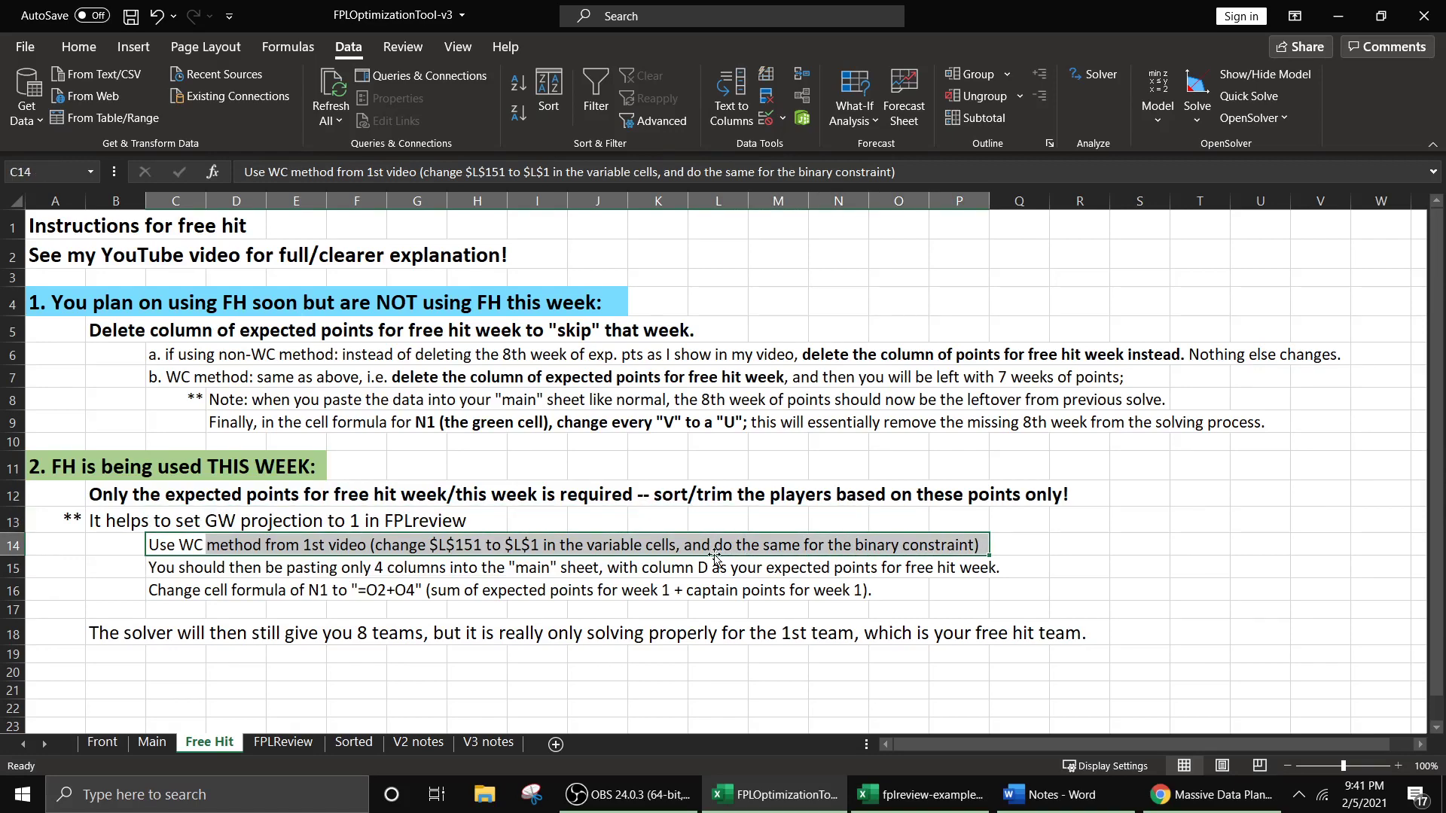
click(378, 547)
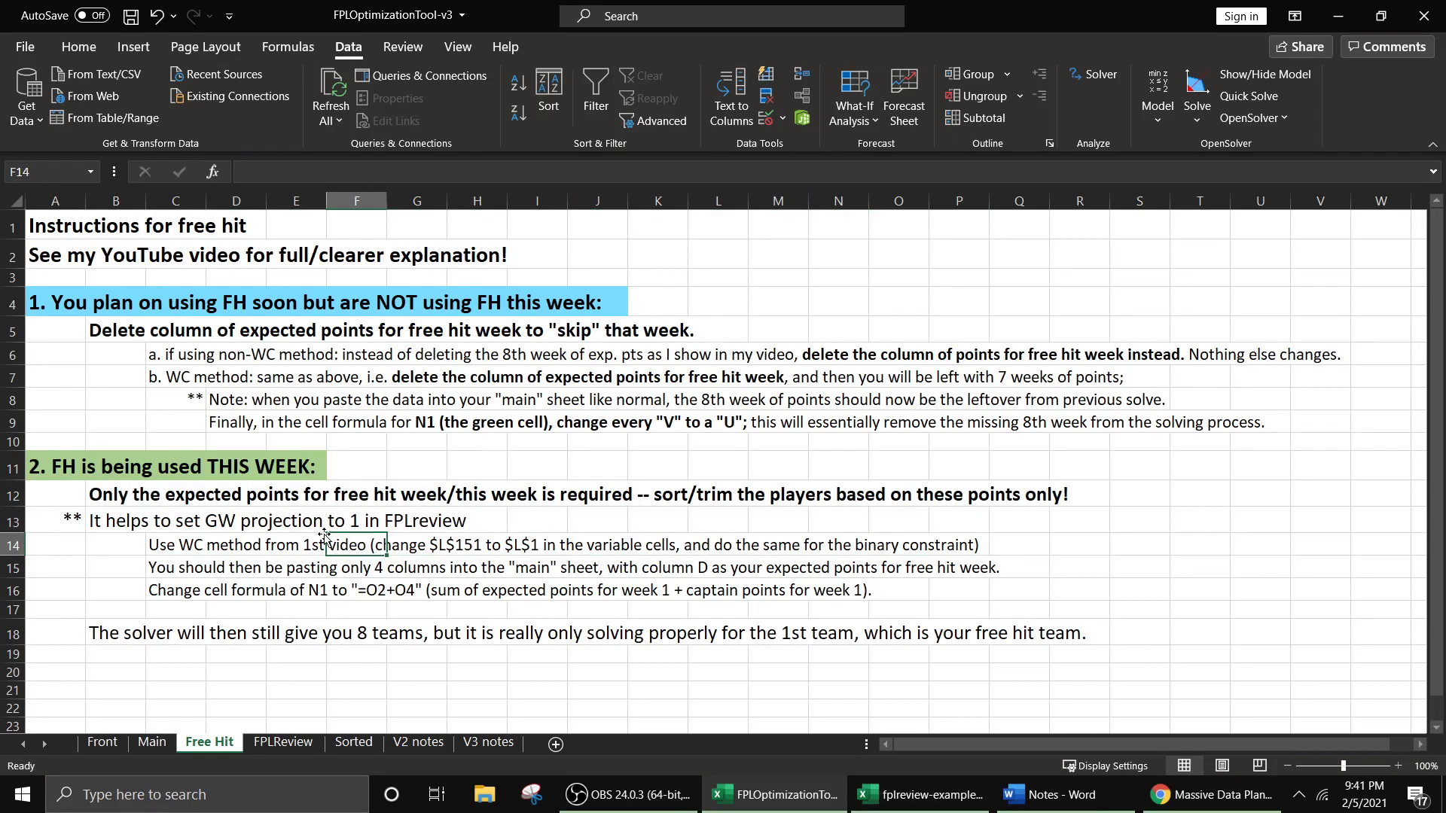
- Open the OpenSolver model on sheet Main and change the variable cells to $L$1:$L$4670,$P$35:$V$36
click(151, 742)
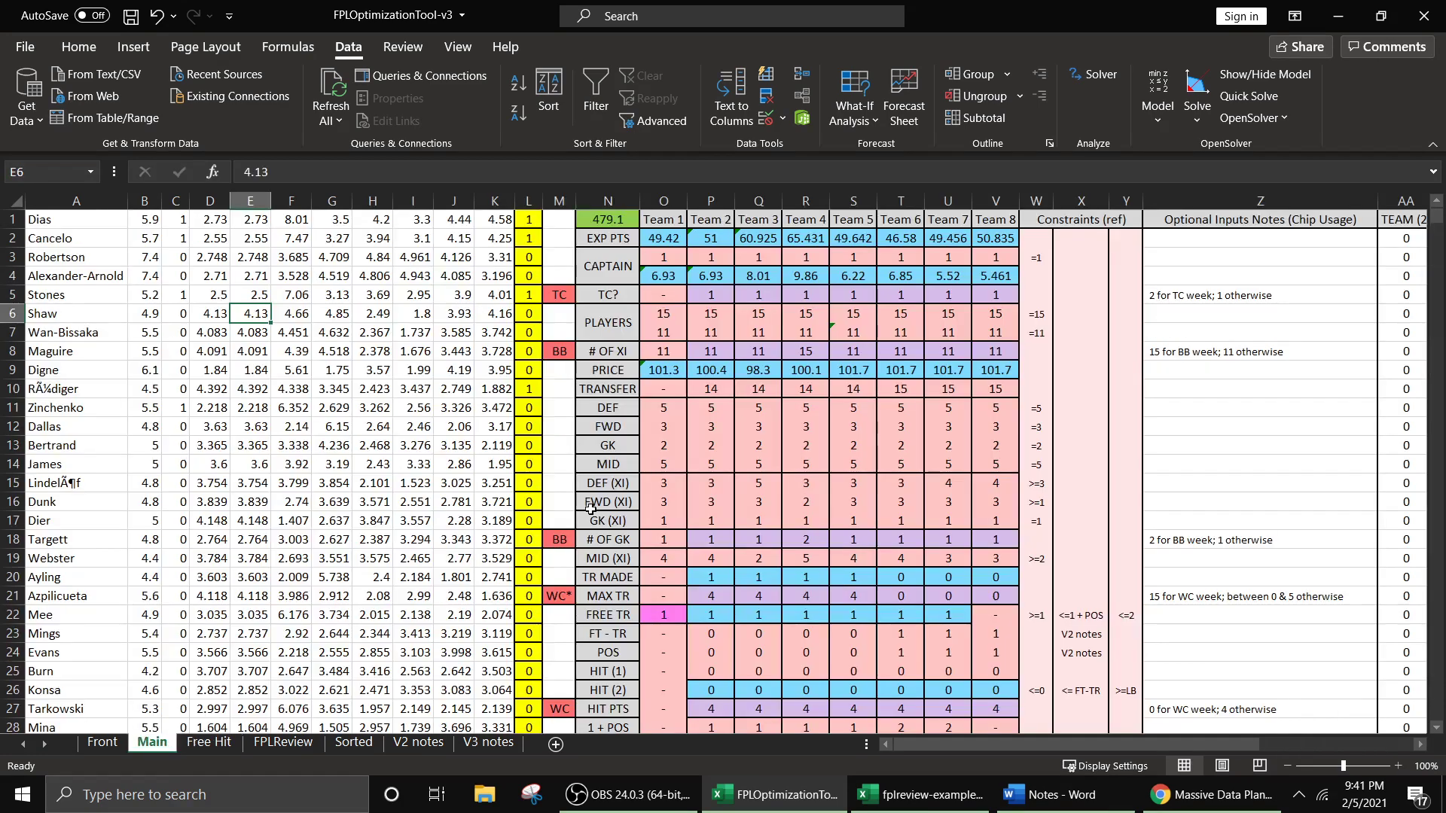
click(1165, 87)
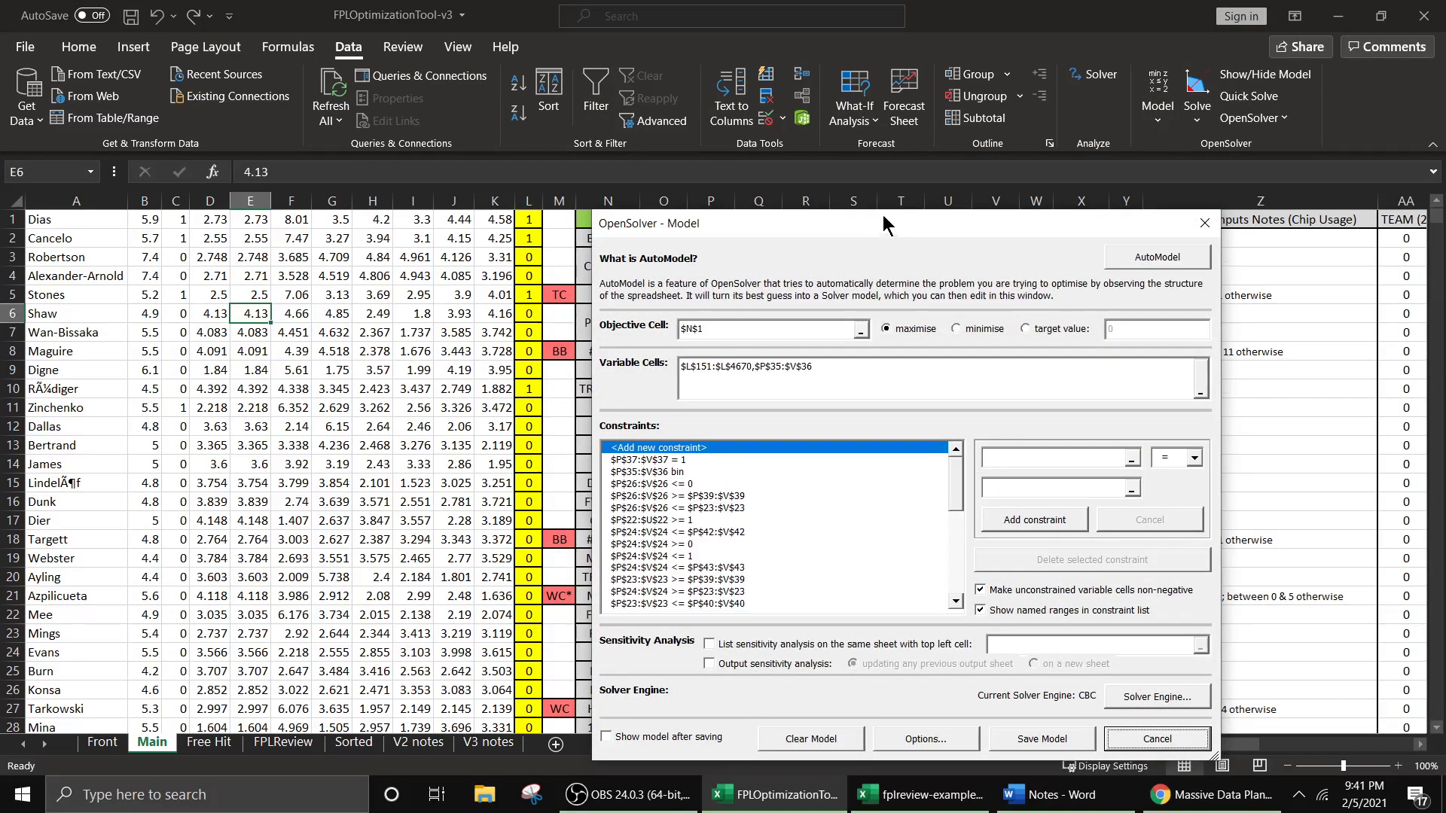
drag(883, 214, 861, 166)
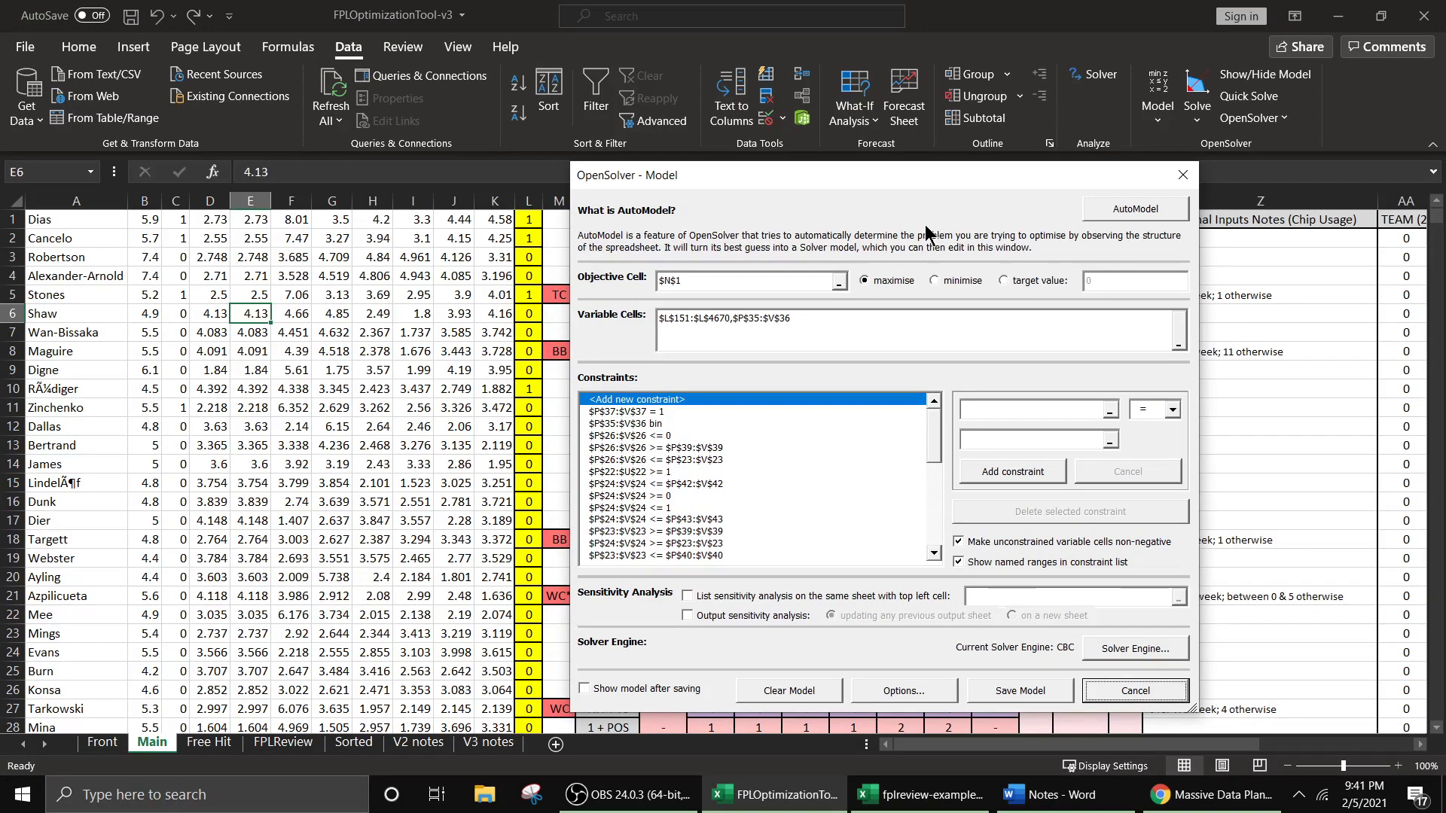
click(686, 322)
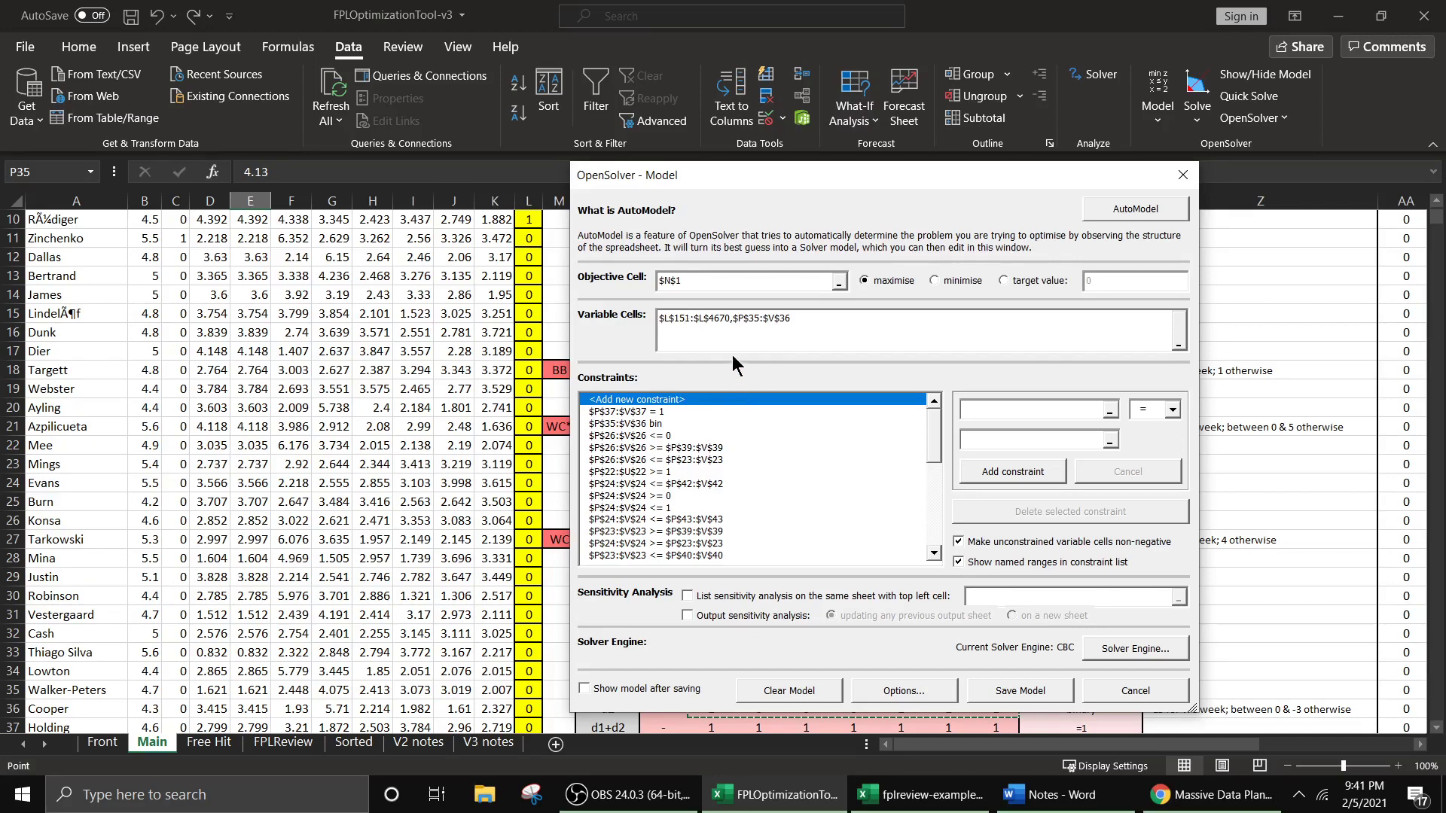
key(BackSpace)
key(BackSpace)
- Change the $L$151:$L$4650 binary constraint's range to $L$1:$L$4650 and save the model
click(639, 423)
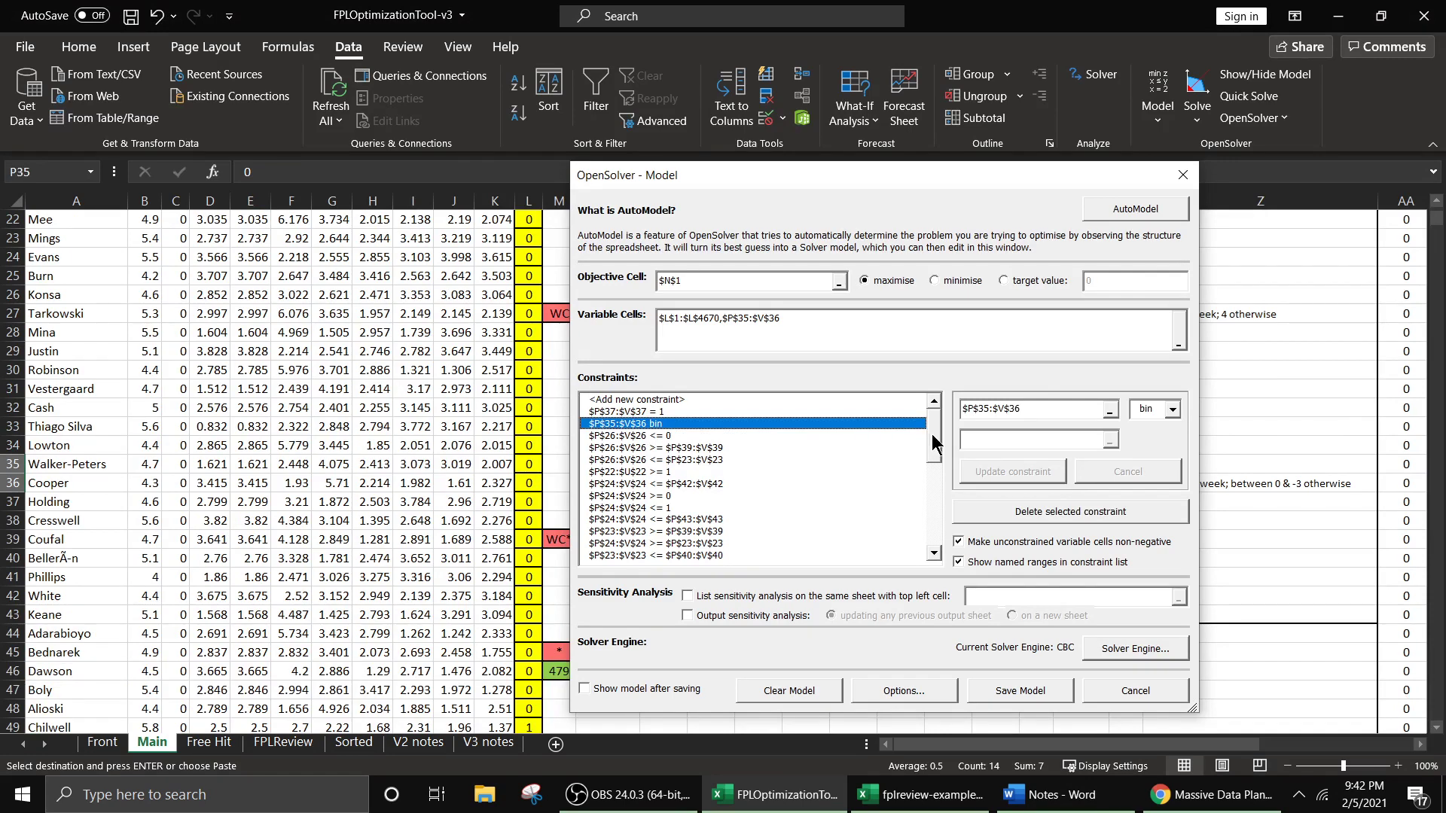
scroll(655, 461, down, 4)
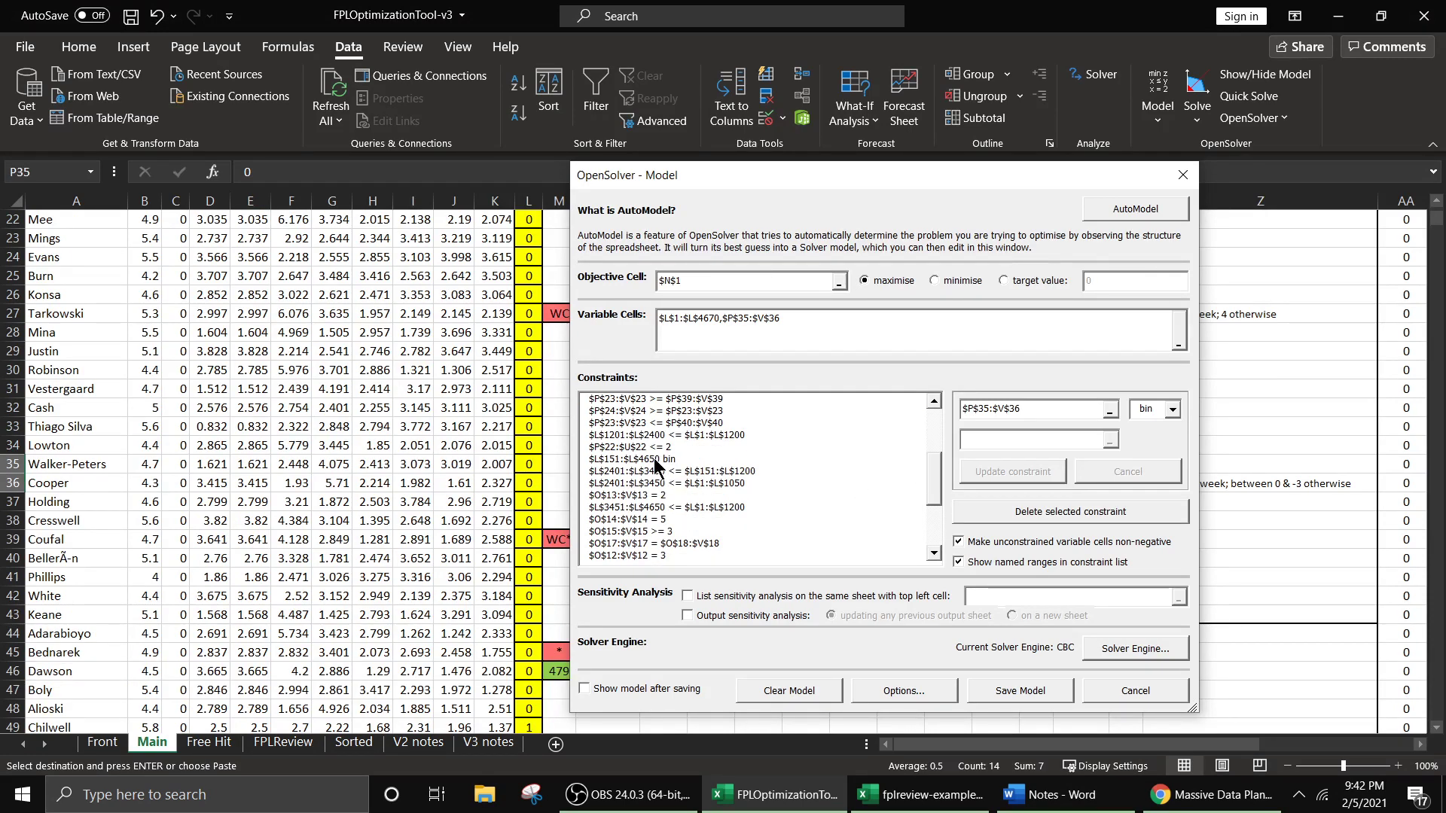
click(654, 458)
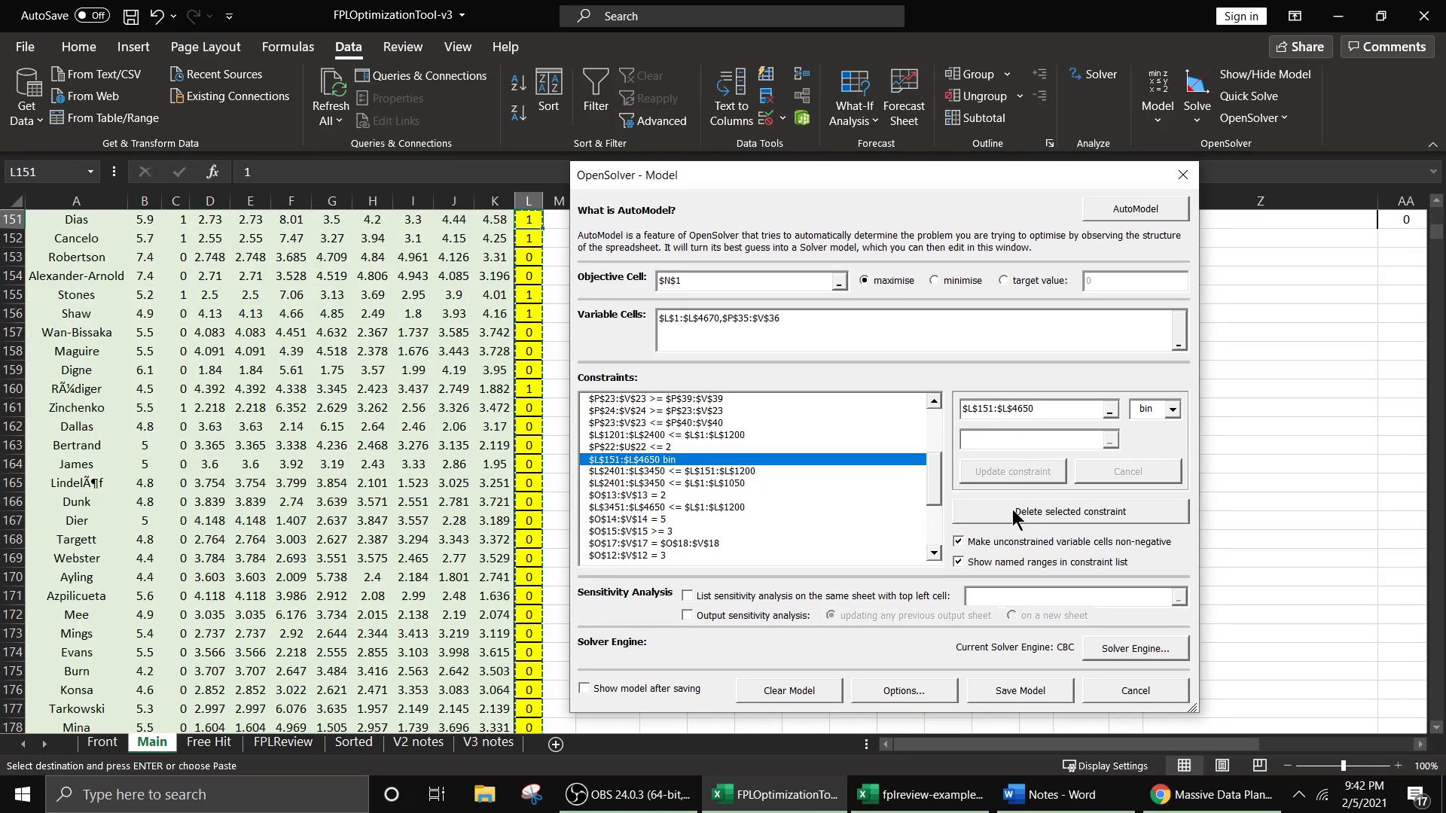
click(994, 412)
key(BackSpace)
key(BackSpace)
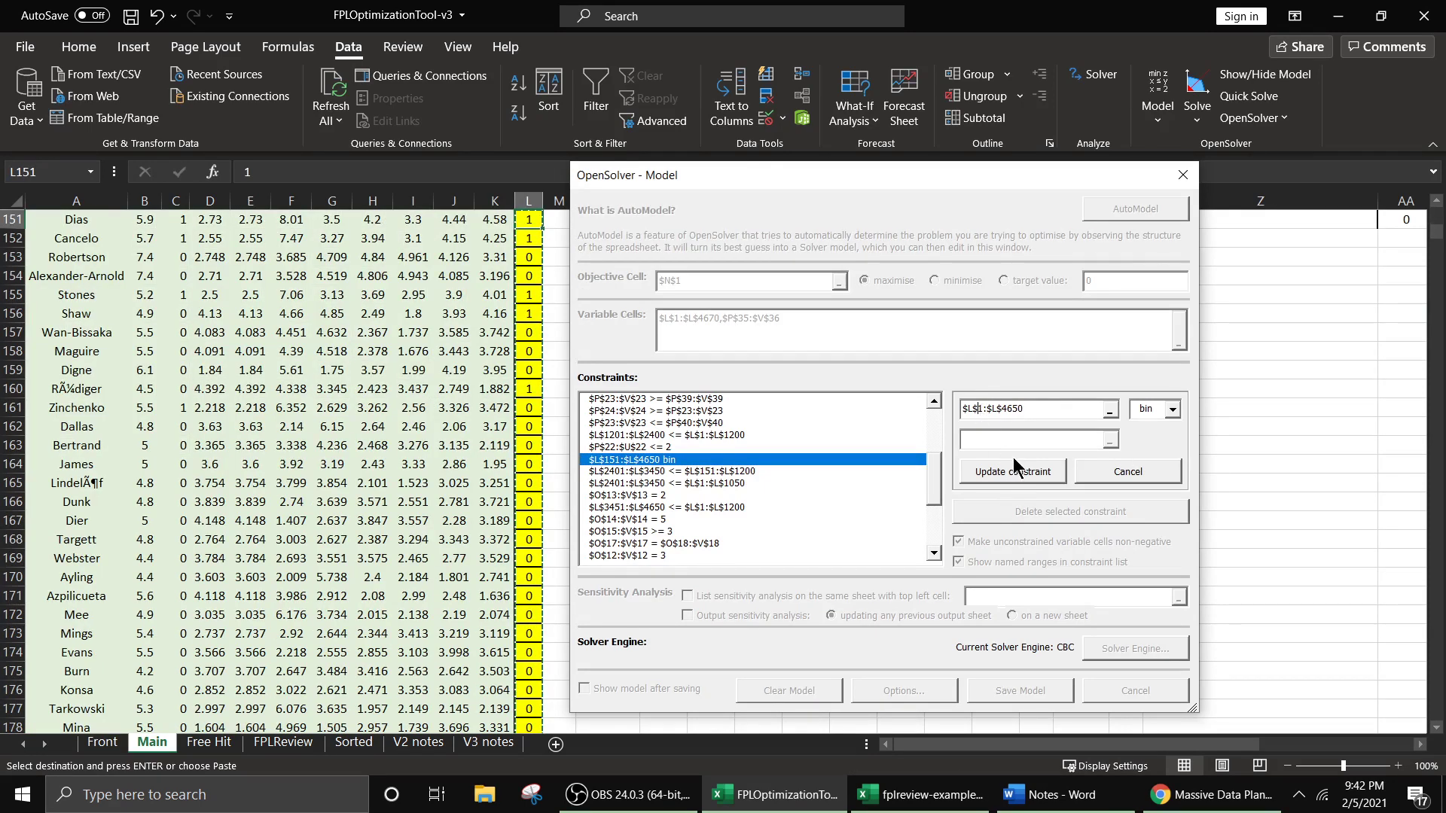
click(1014, 472)
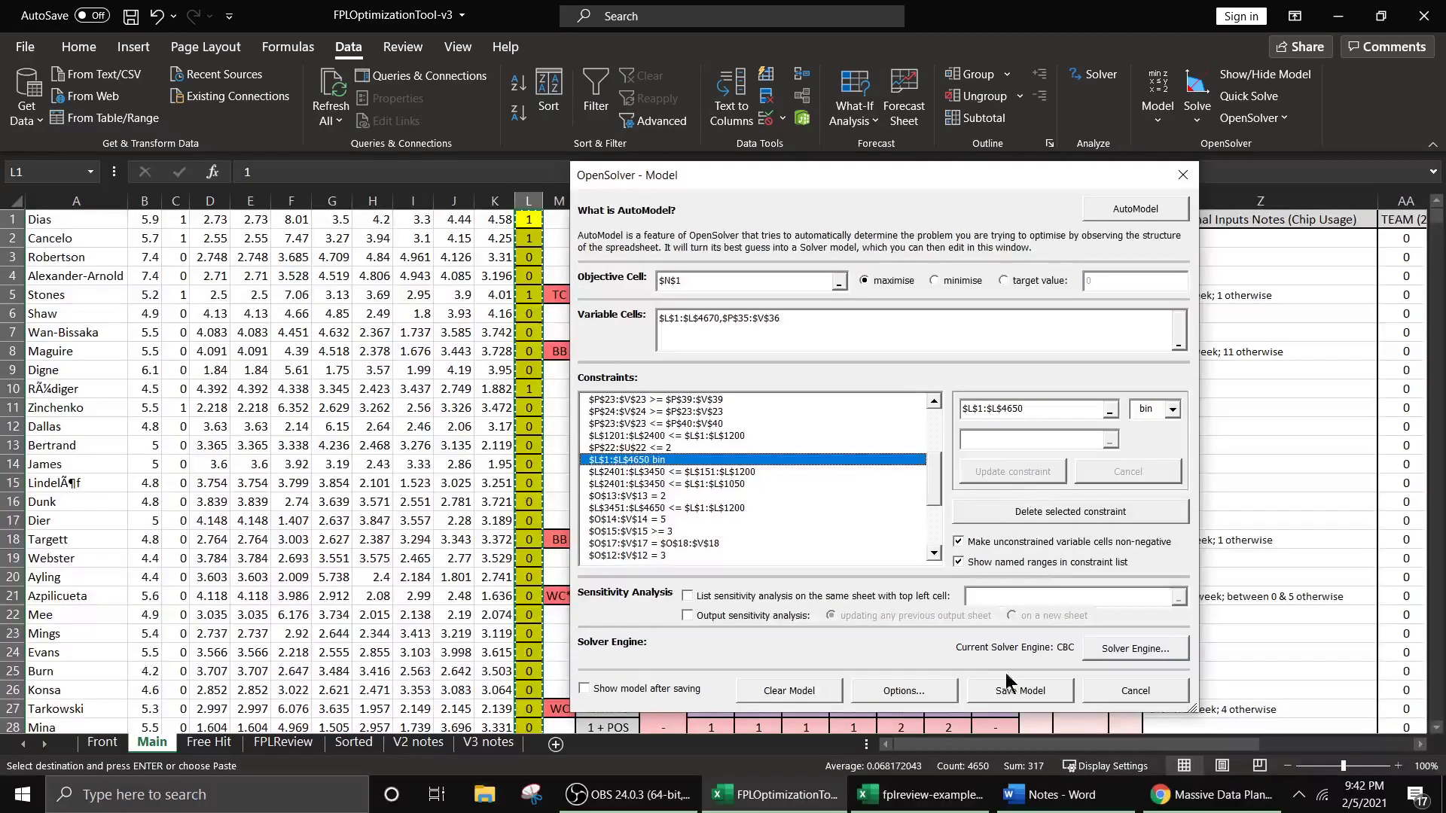
click(1009, 689)
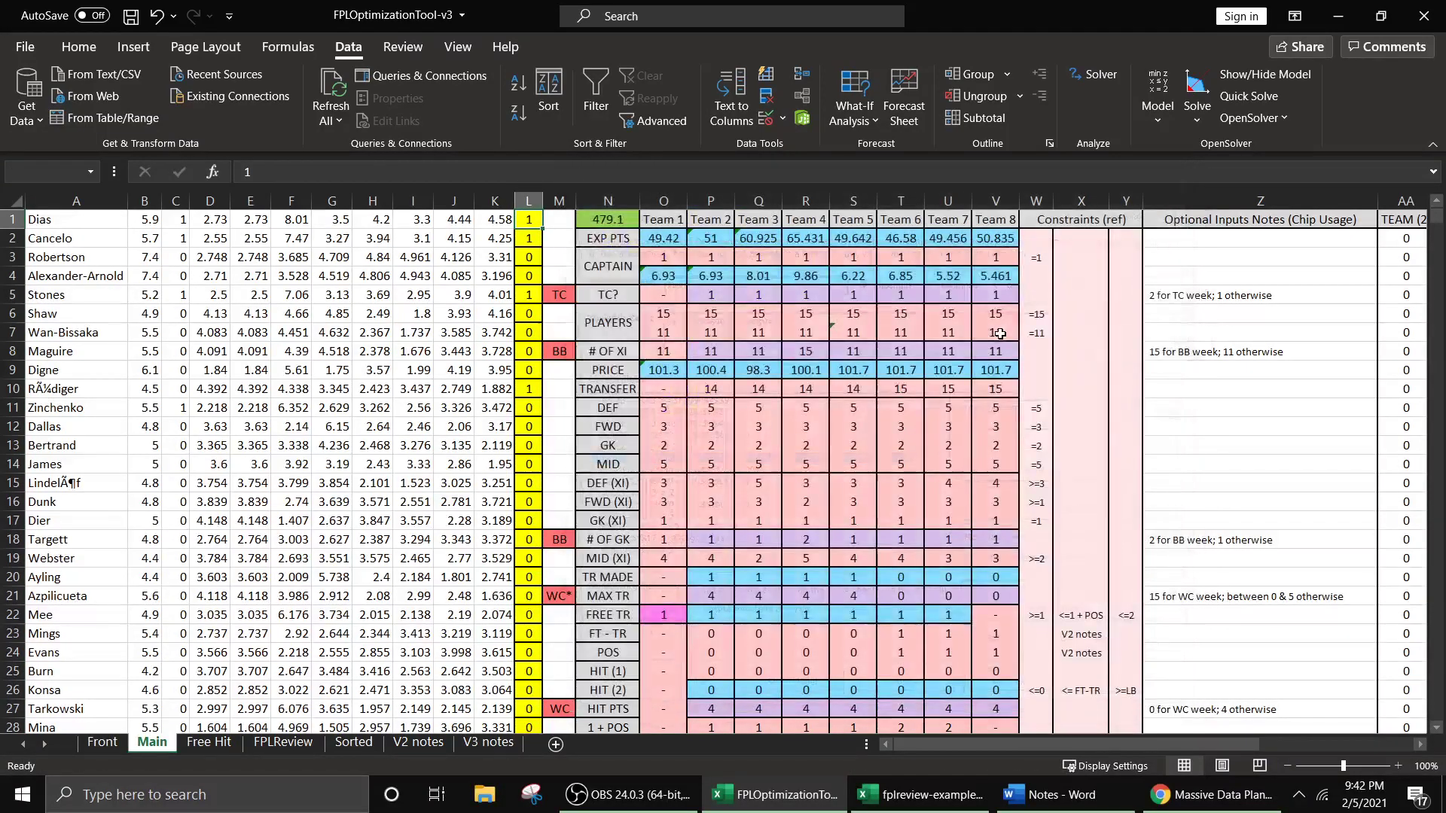
click(772, 461)
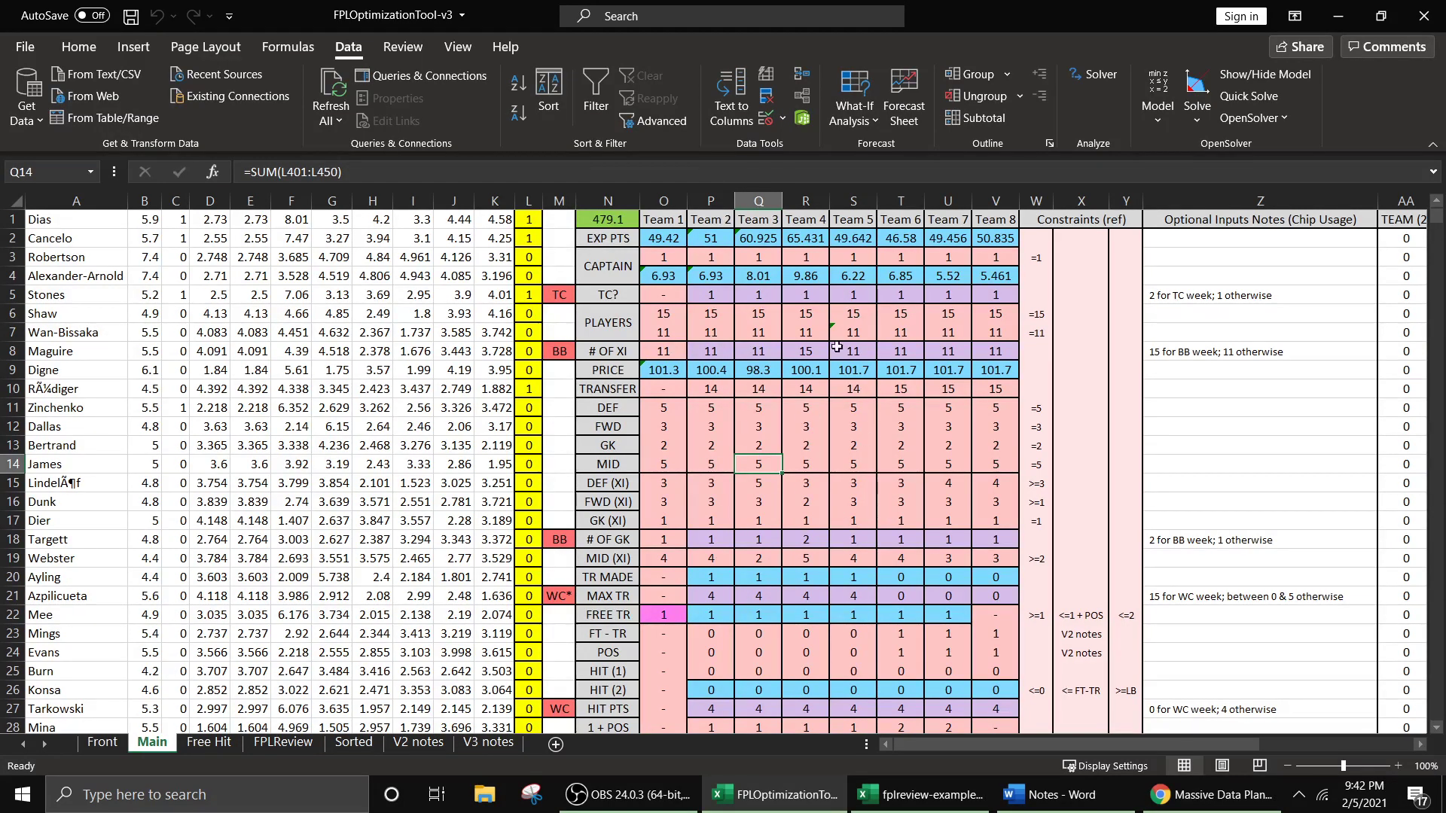
click(864, 376)
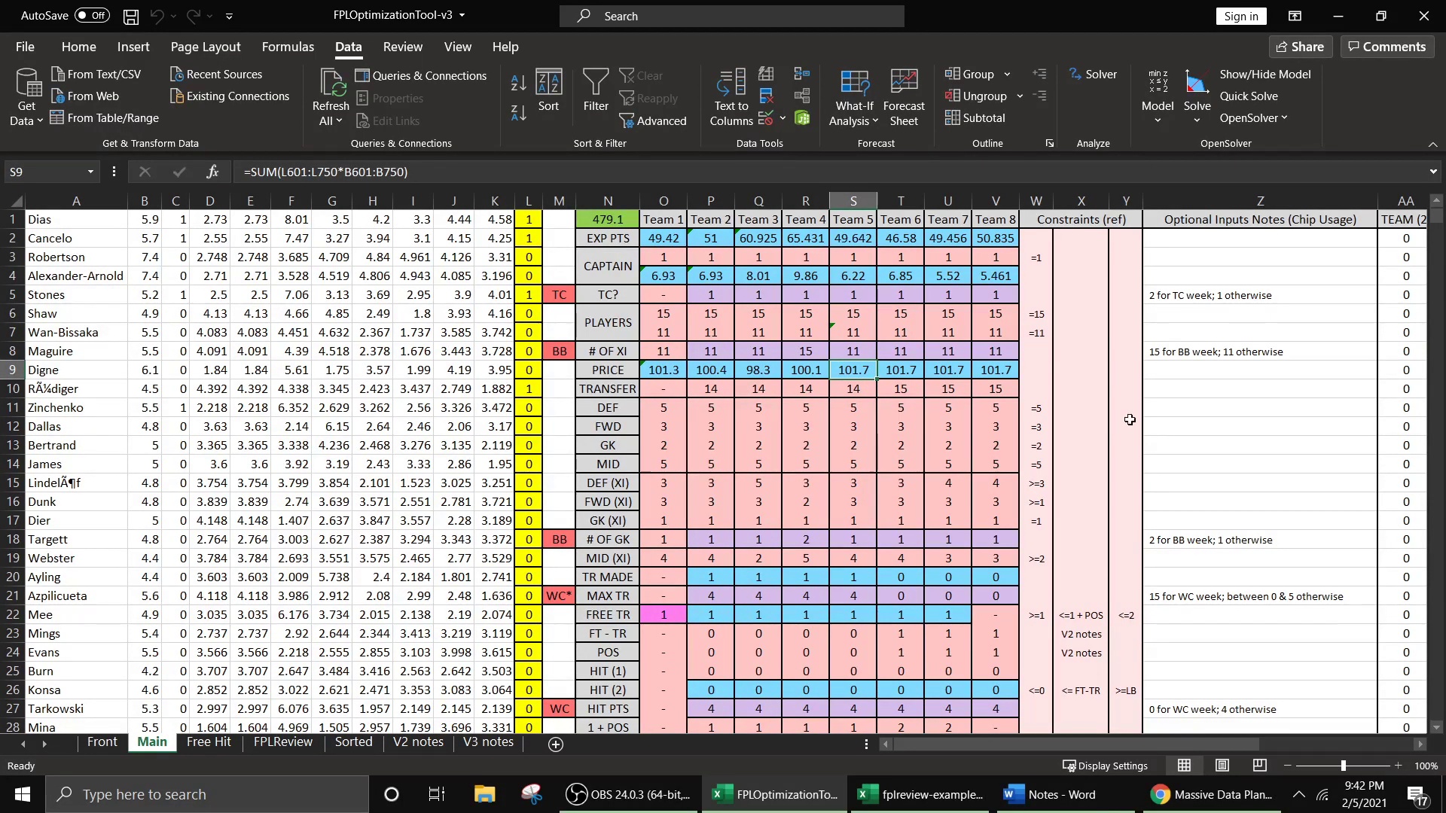
click(1205, 408)
click(1227, 445)
click(1223, 483)
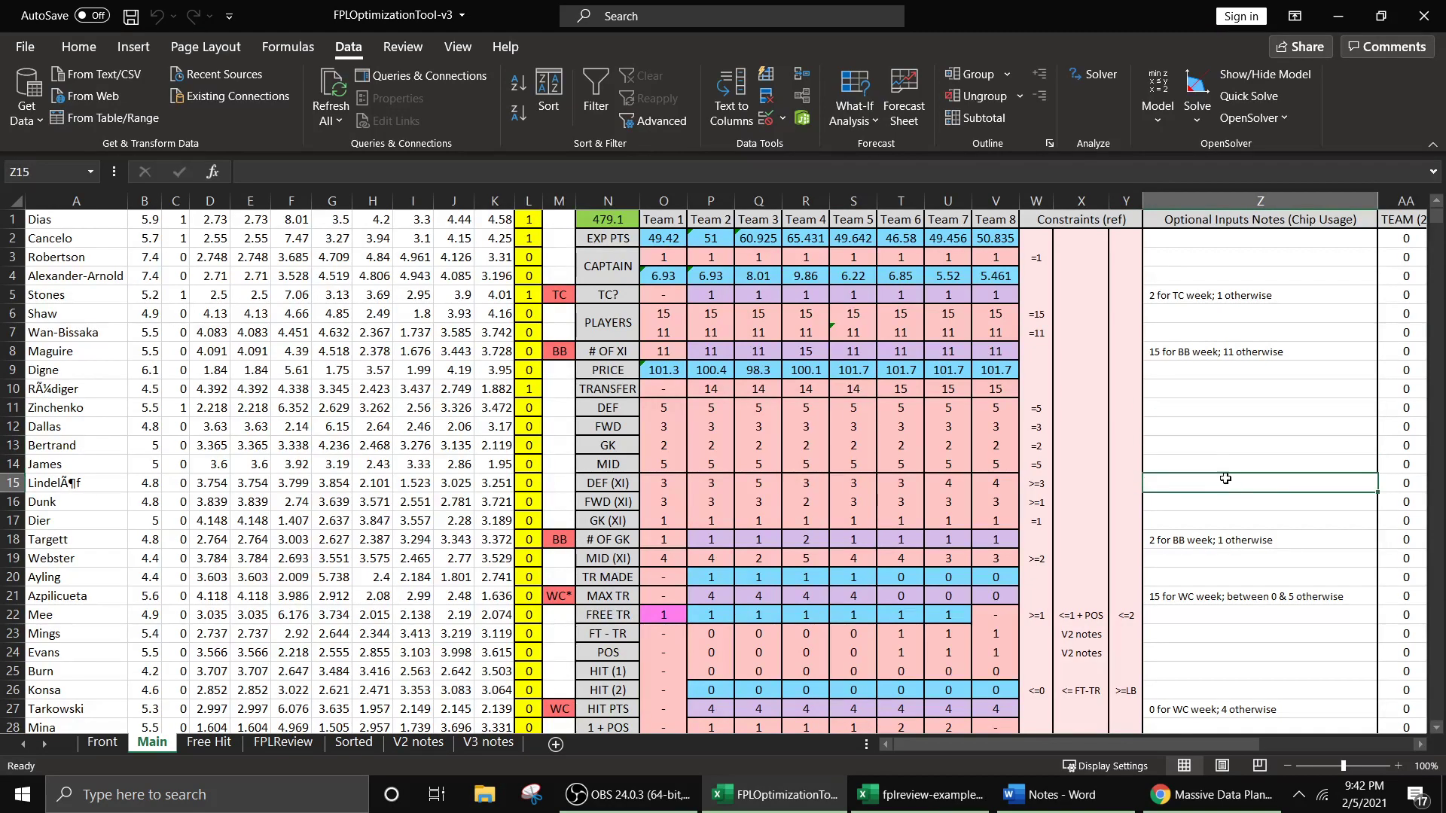
click(1216, 428)
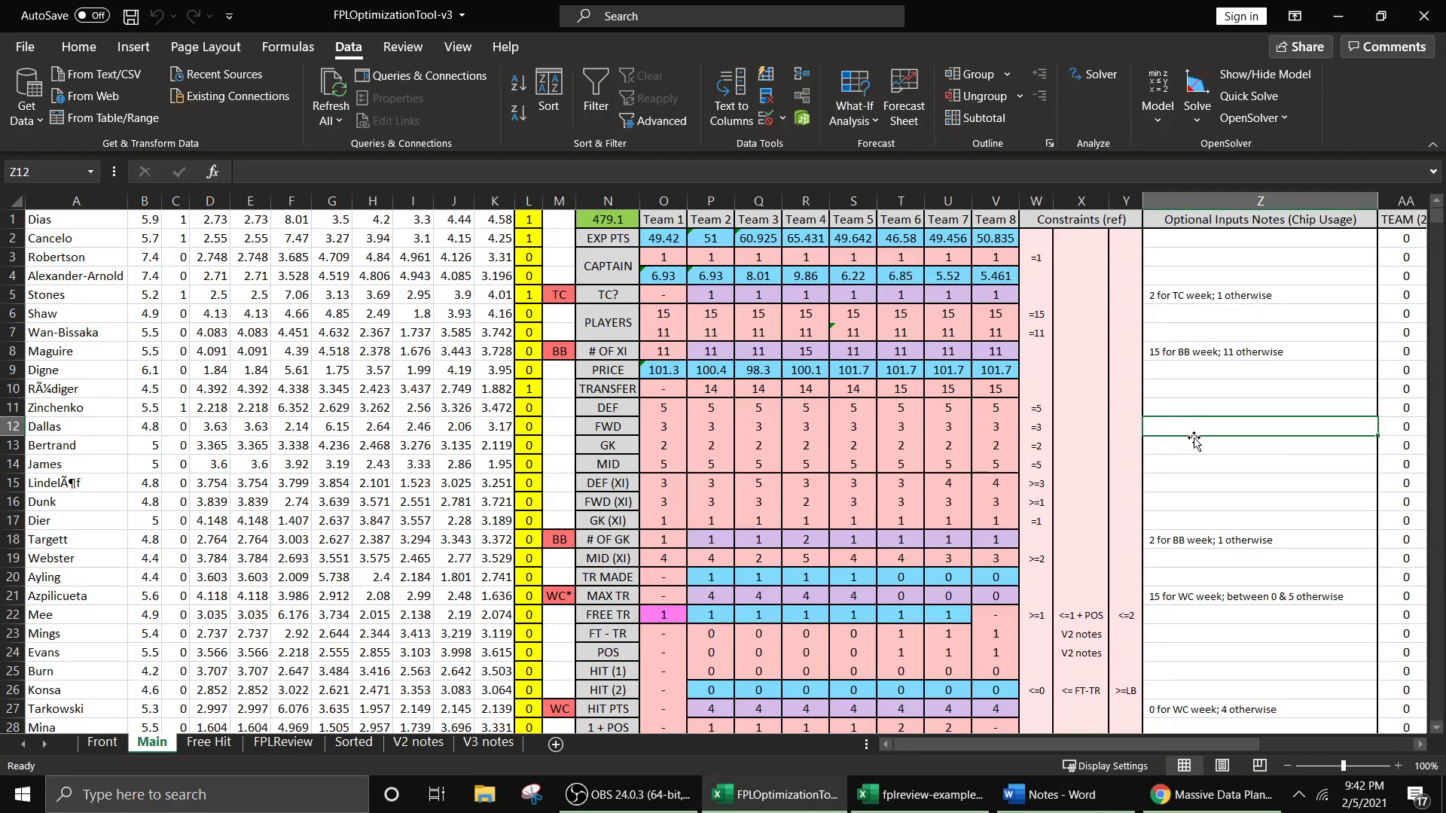
click(1207, 353)
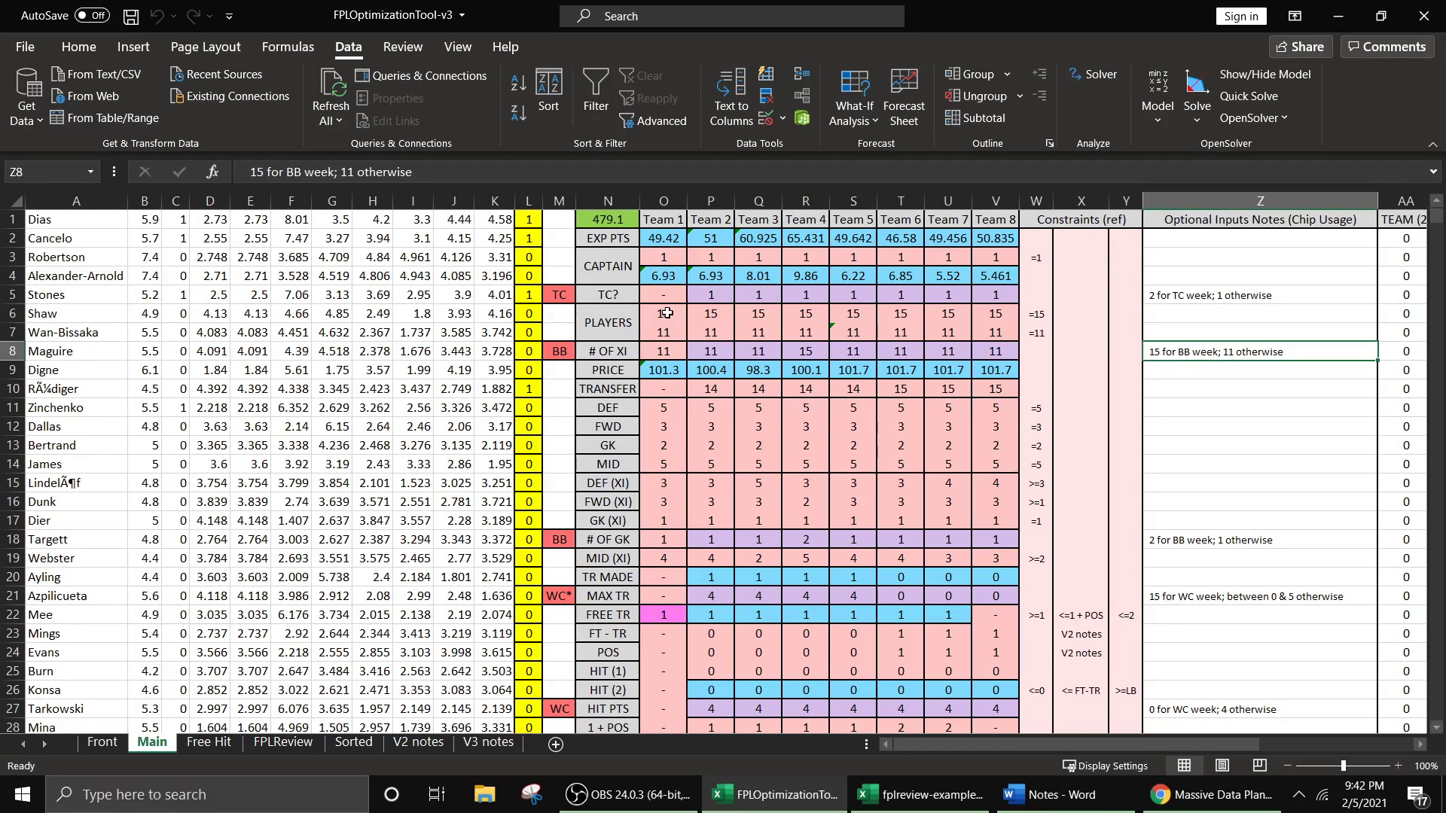
- Examine the formula in the green objective cell N1 on sheet Main
click(629, 219)
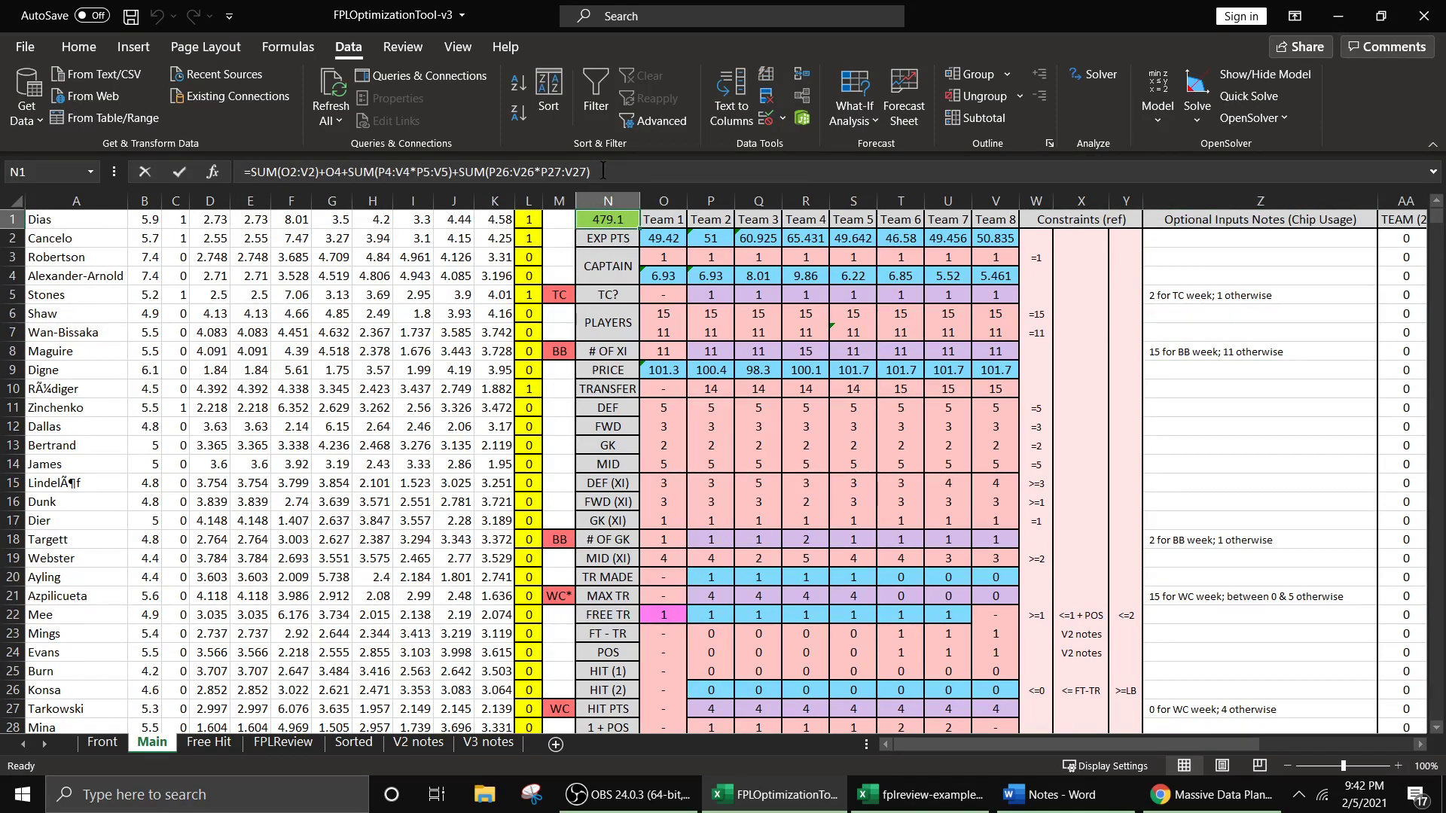
click(260, 167)
key(Return)
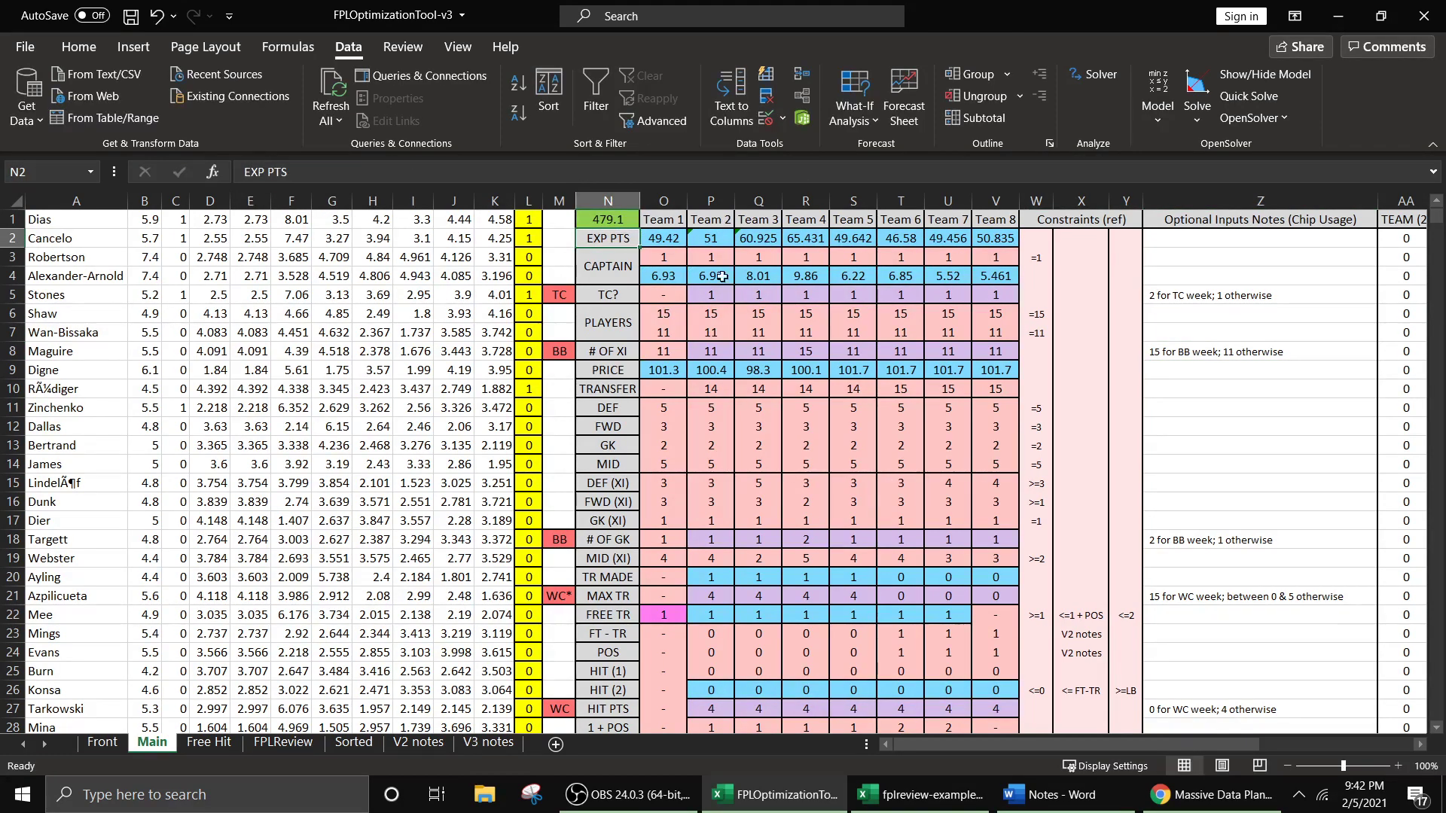
- Read the row 16 instruction on sheet Free Hit about changing the formula of cell N1
click(209, 743)
drag(203, 594, 437, 594)
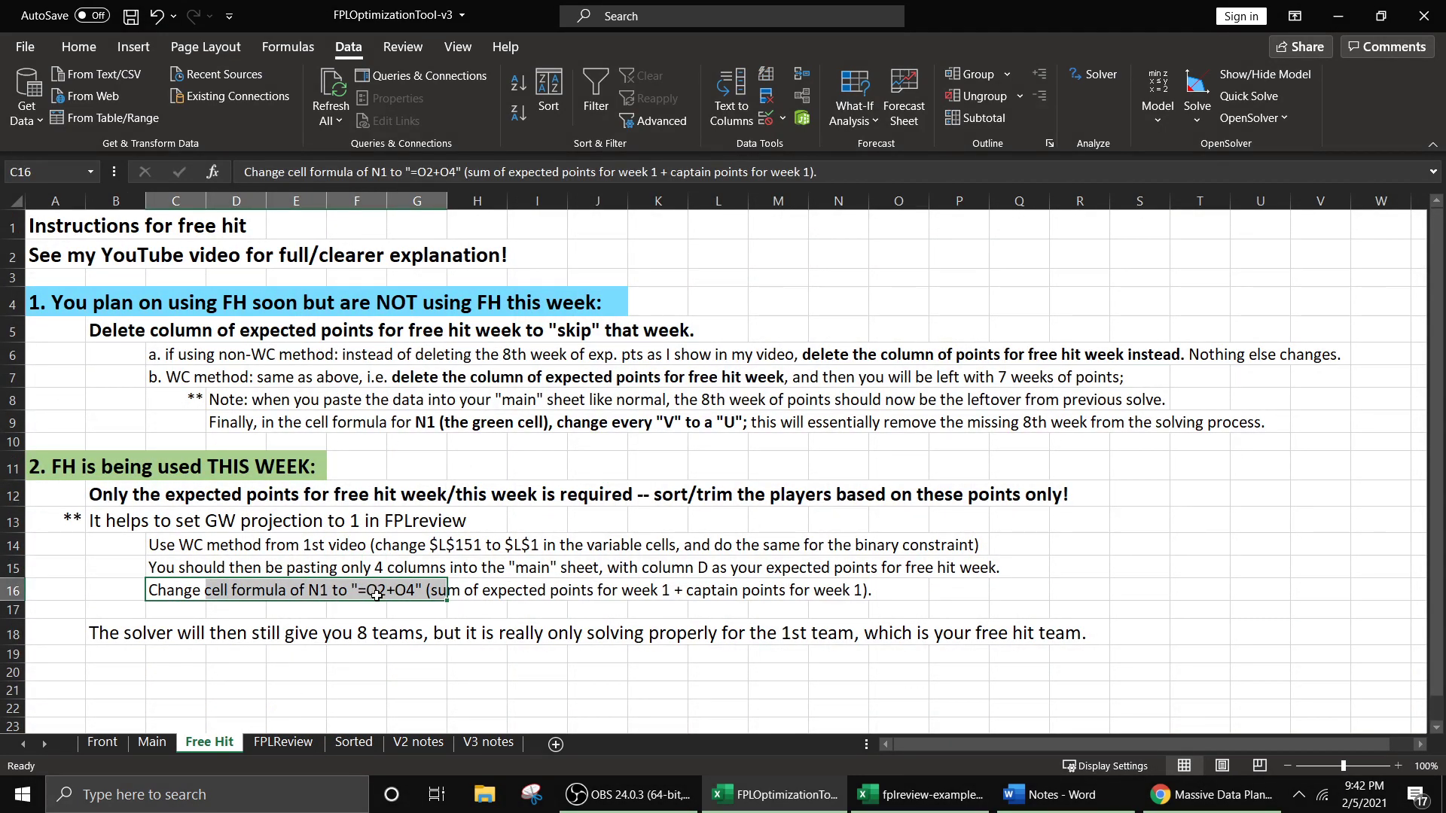
click(409, 625)
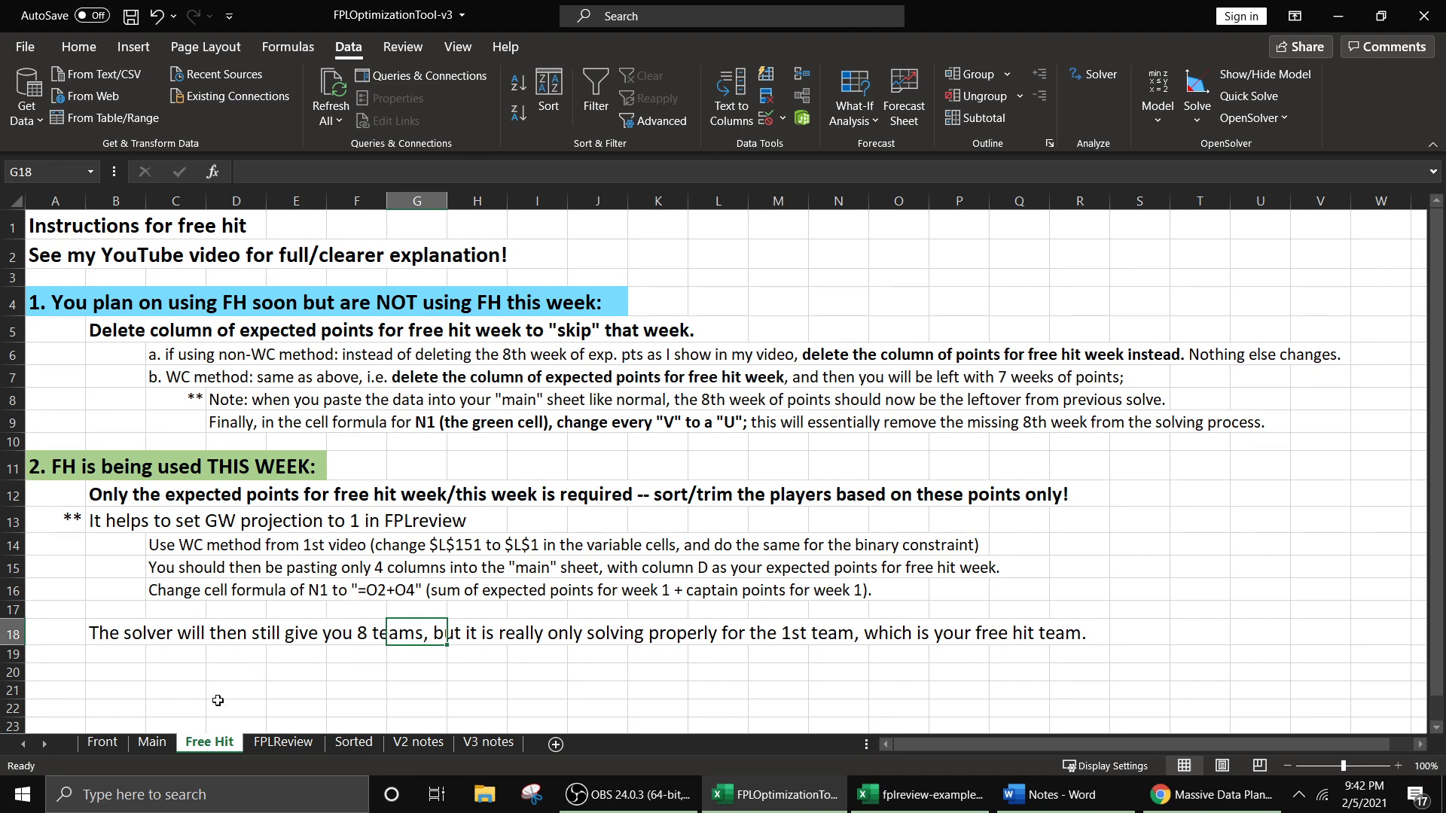
- Examine the Team 1 lineup and expected points on sheet Front and compare them with the Team 2 to Team 8 columns
click(103, 743)
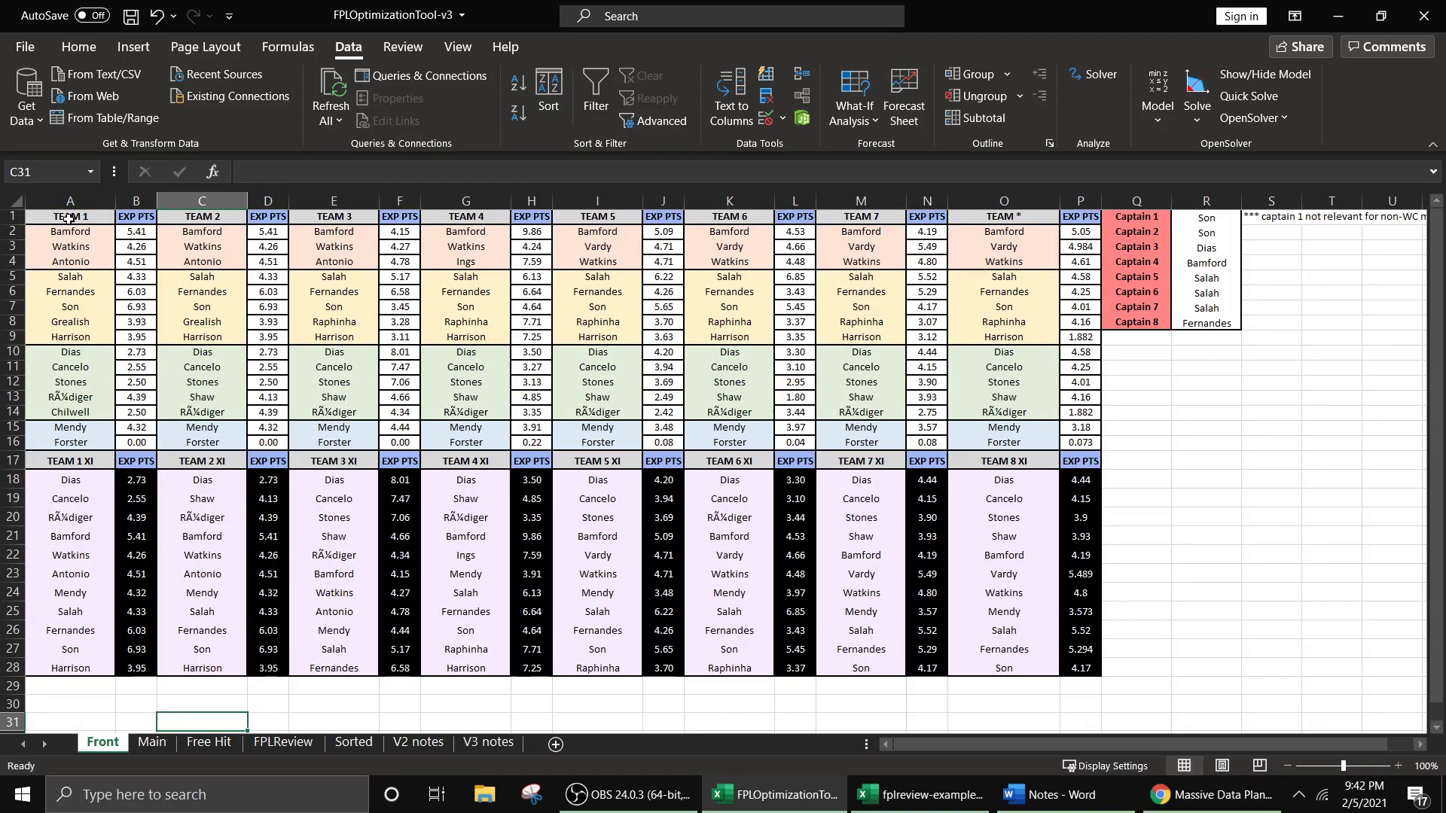
drag(68, 218, 133, 666)
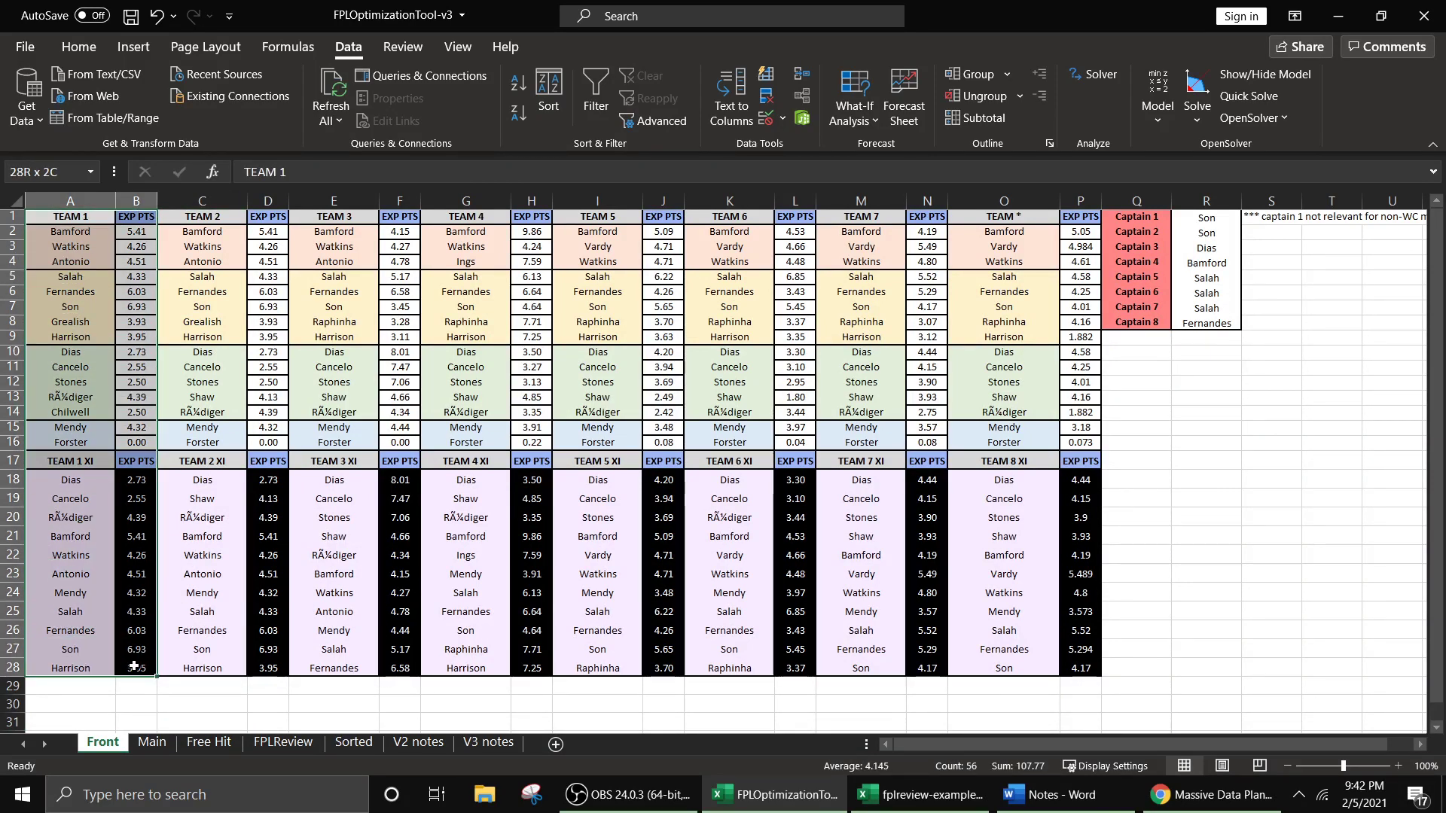
click(135, 703)
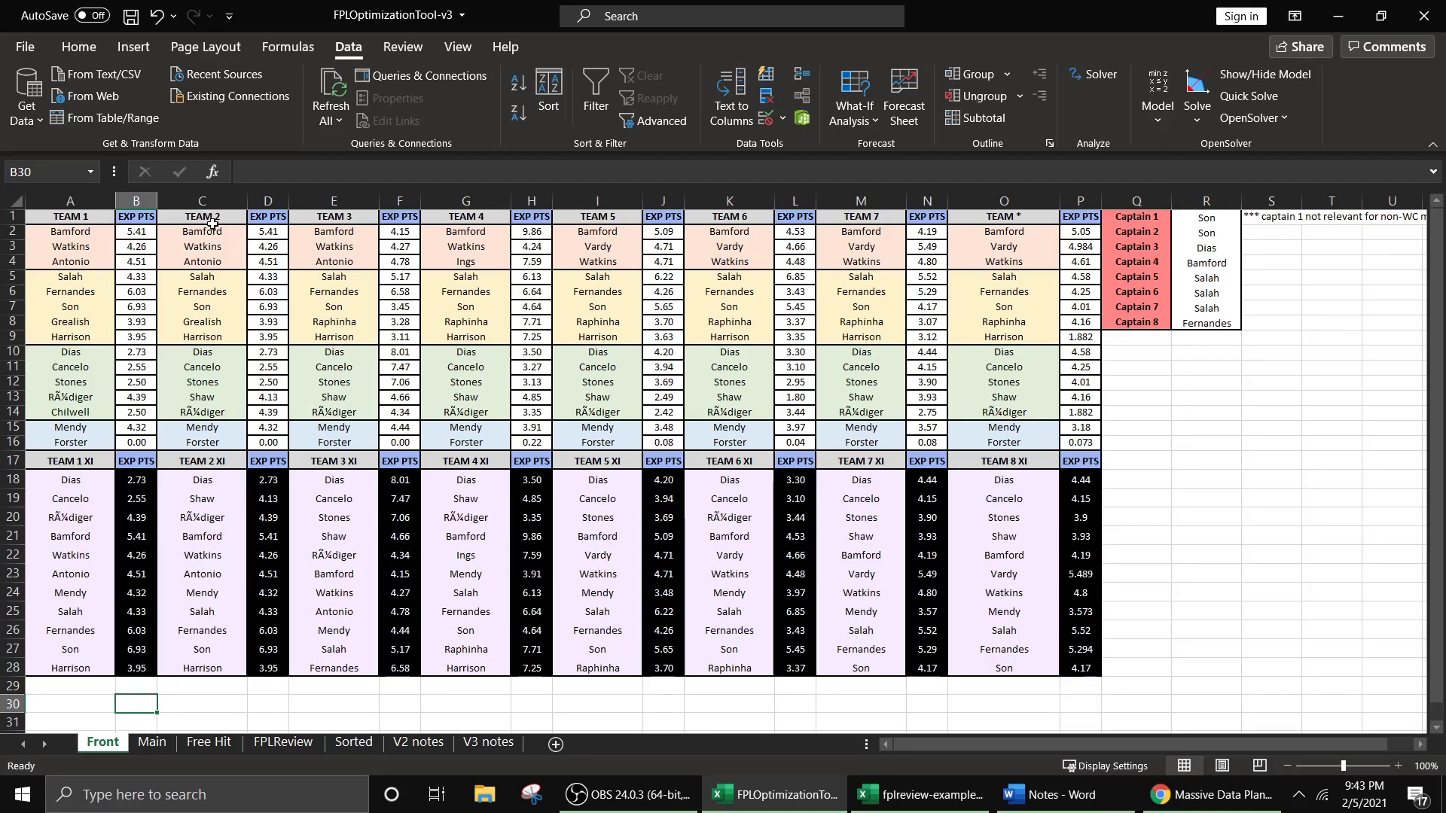
drag(209, 218, 1084, 670)
click(1136, 649)
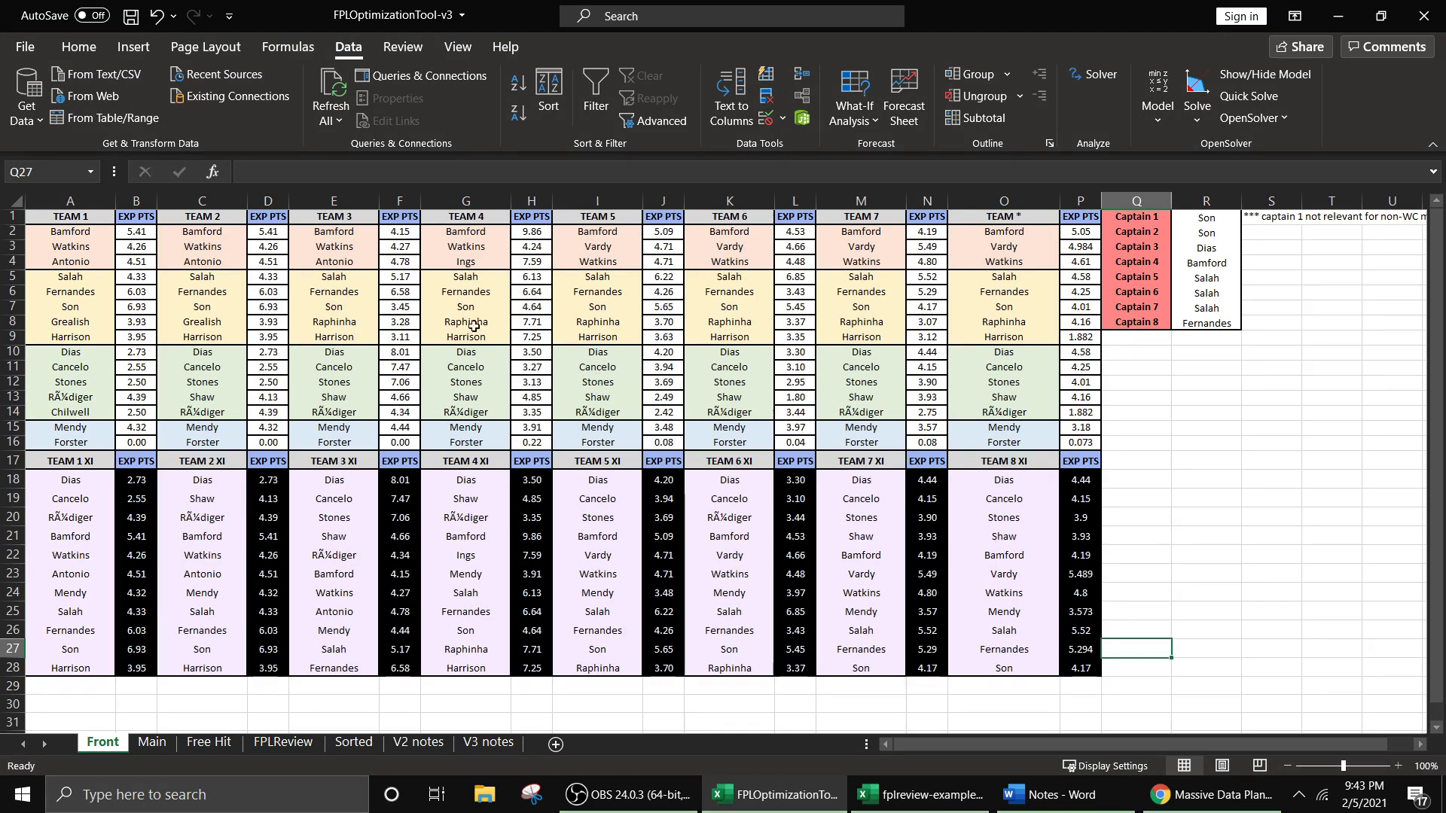
drag(83, 216, 131, 660)
click(129, 685)
- Check the player data on sheet Main, and examine the club names in column C of sheet FPLReview
click(151, 741)
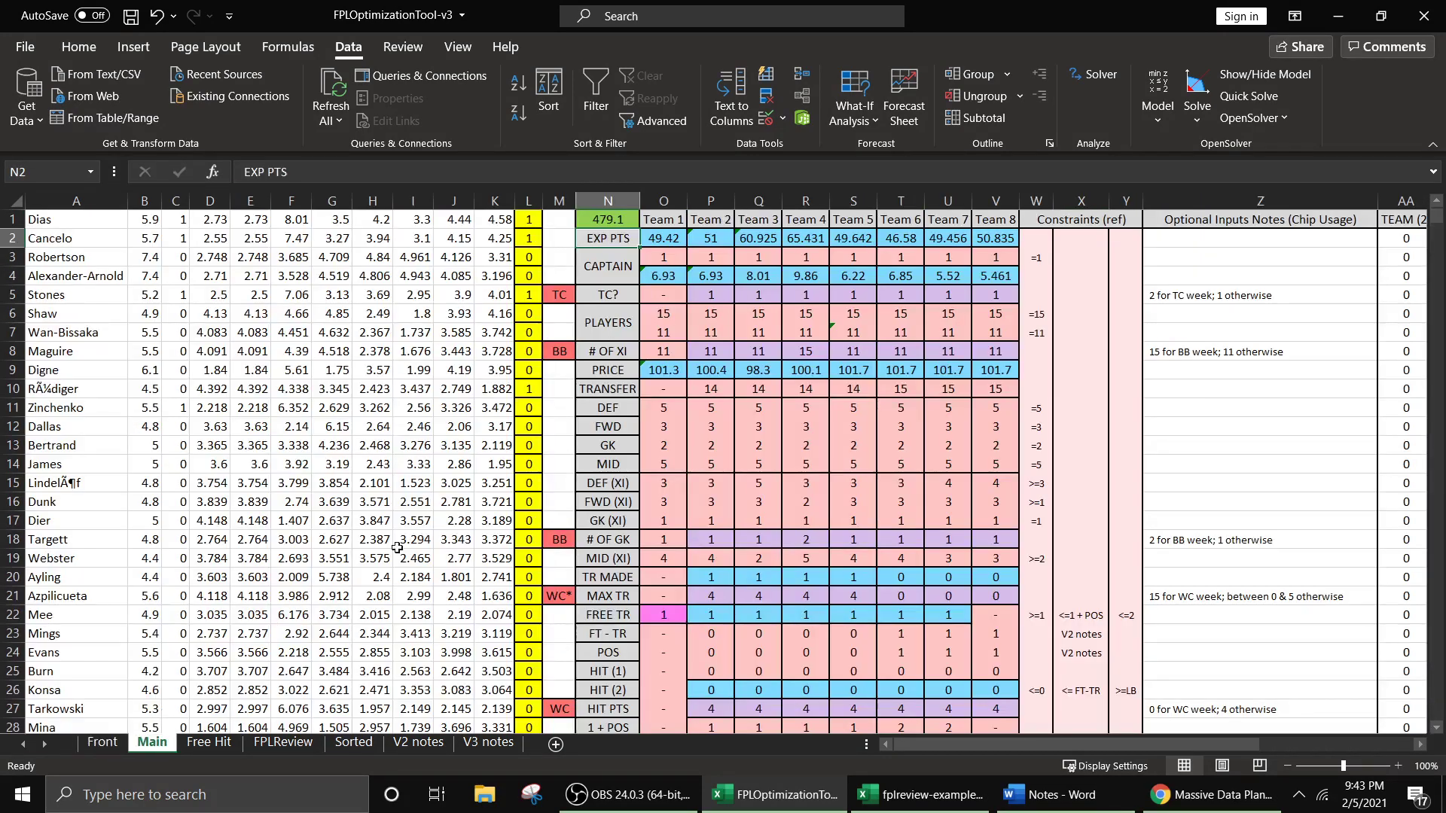
click(393, 525)
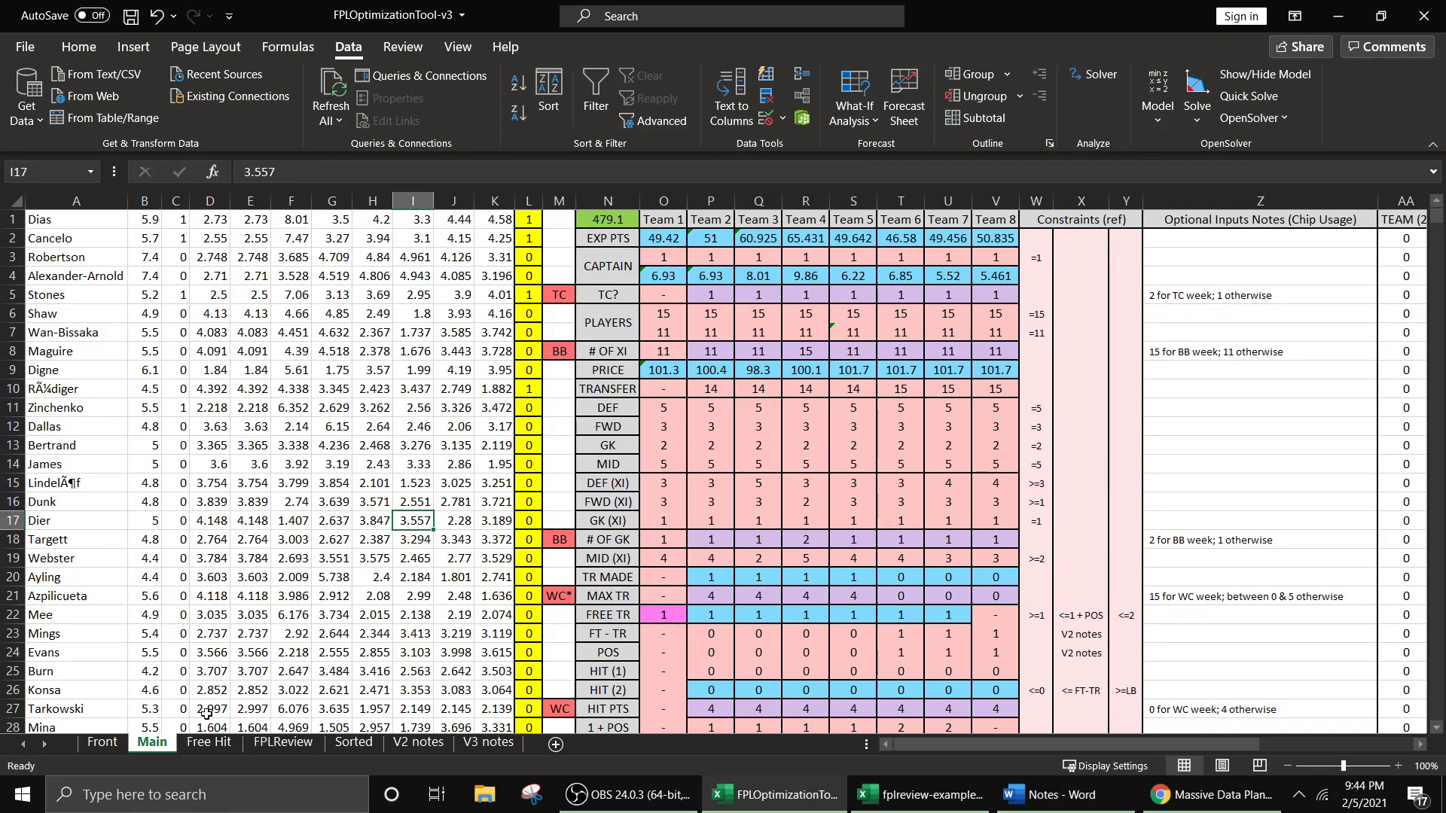
click(282, 742)
click(359, 543)
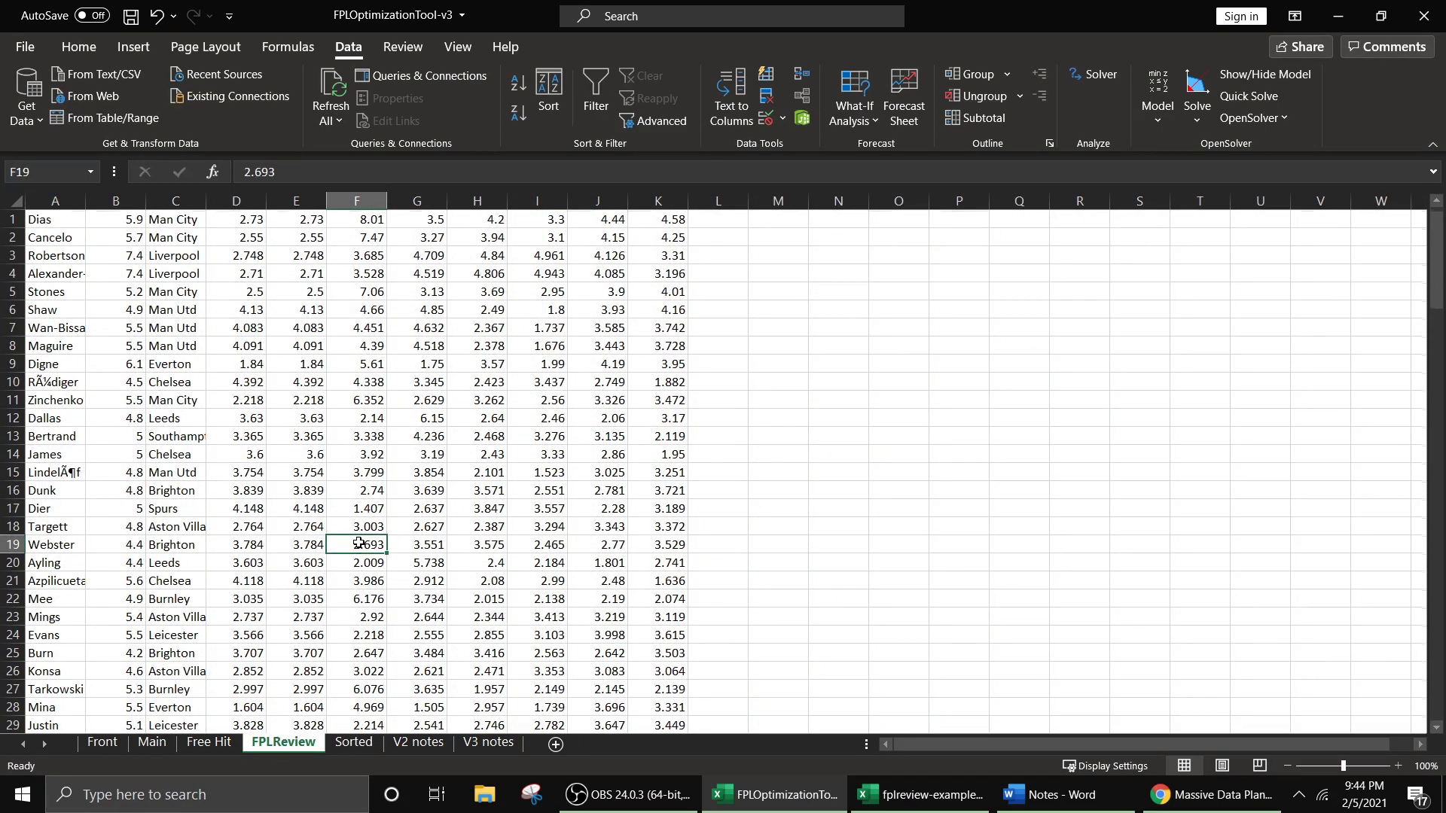
click(190, 202)
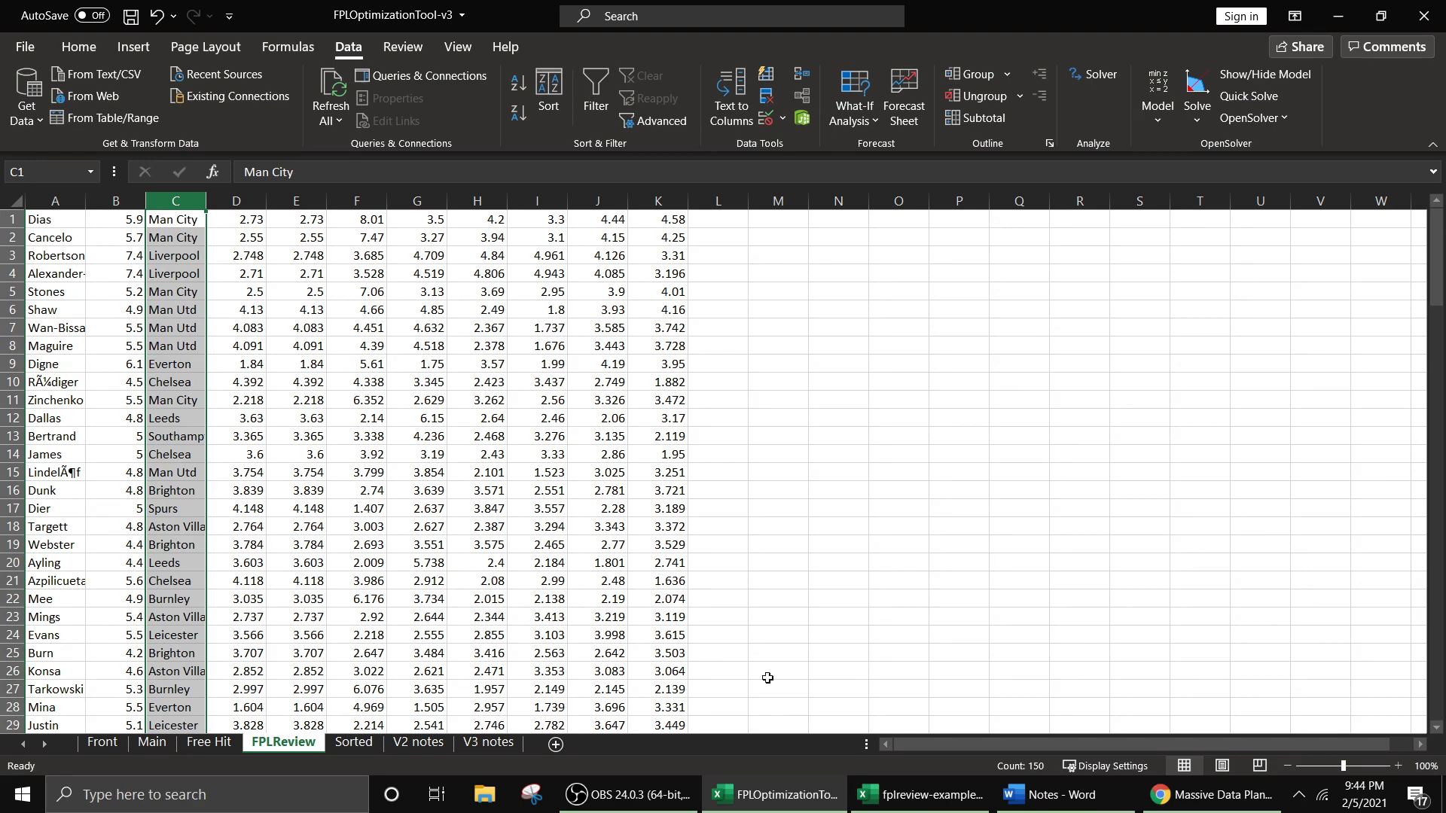
click(334, 575)
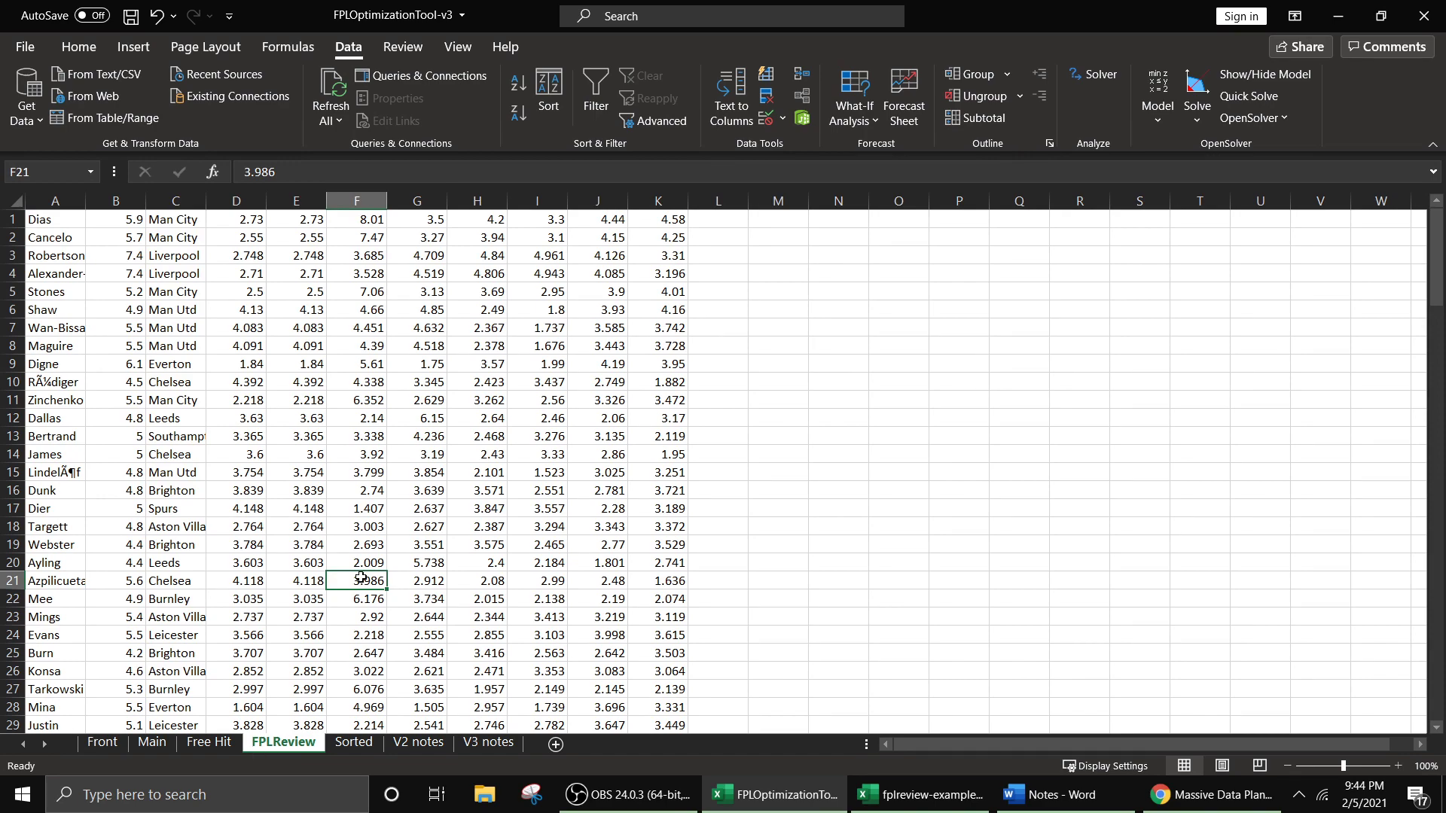
click(356, 452)
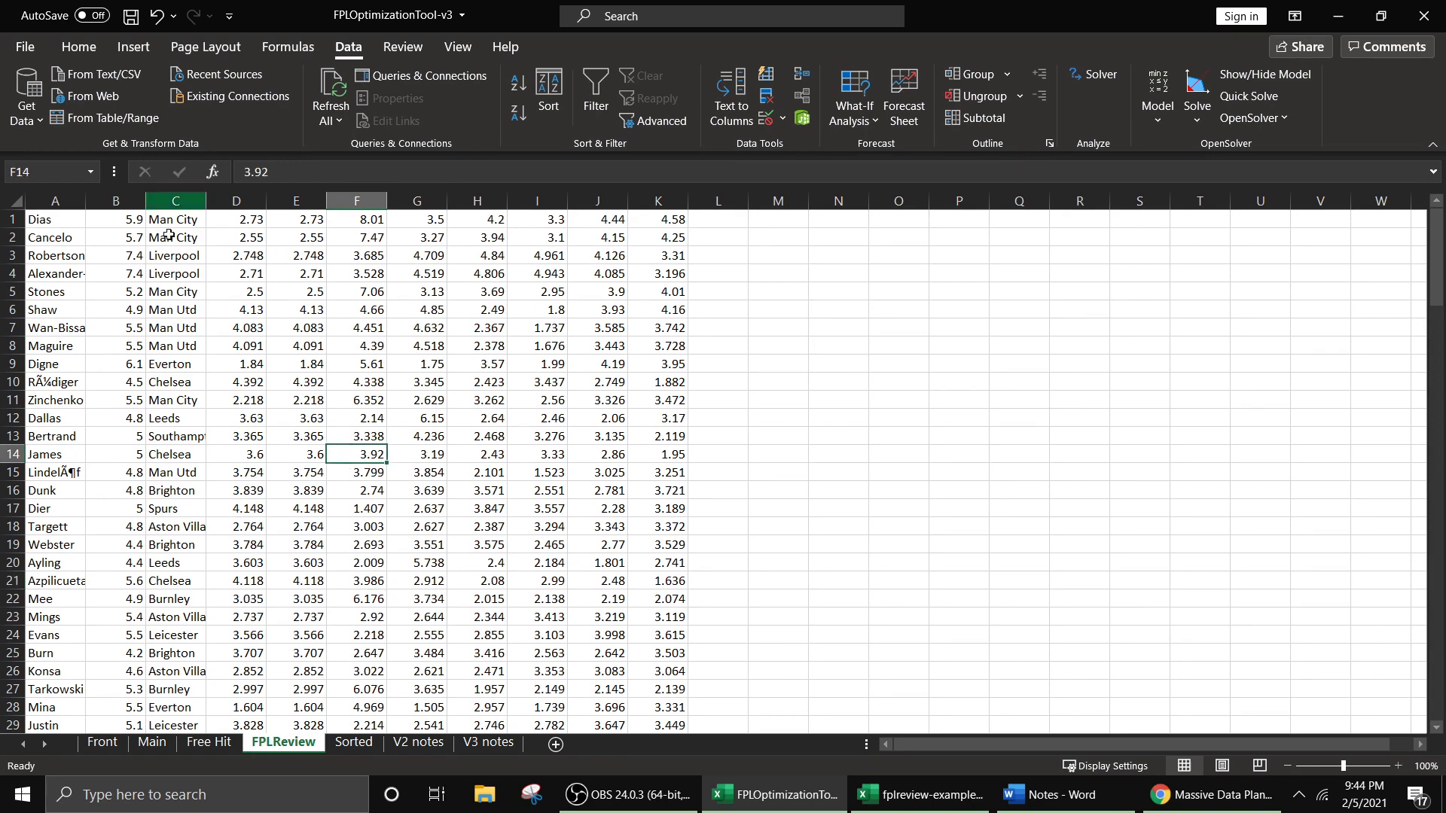
- Copy the player data A1:K150 from sheet FPLReview and paste it into sheet Main starting at cell A1
drag(58, 219, 662, 794)
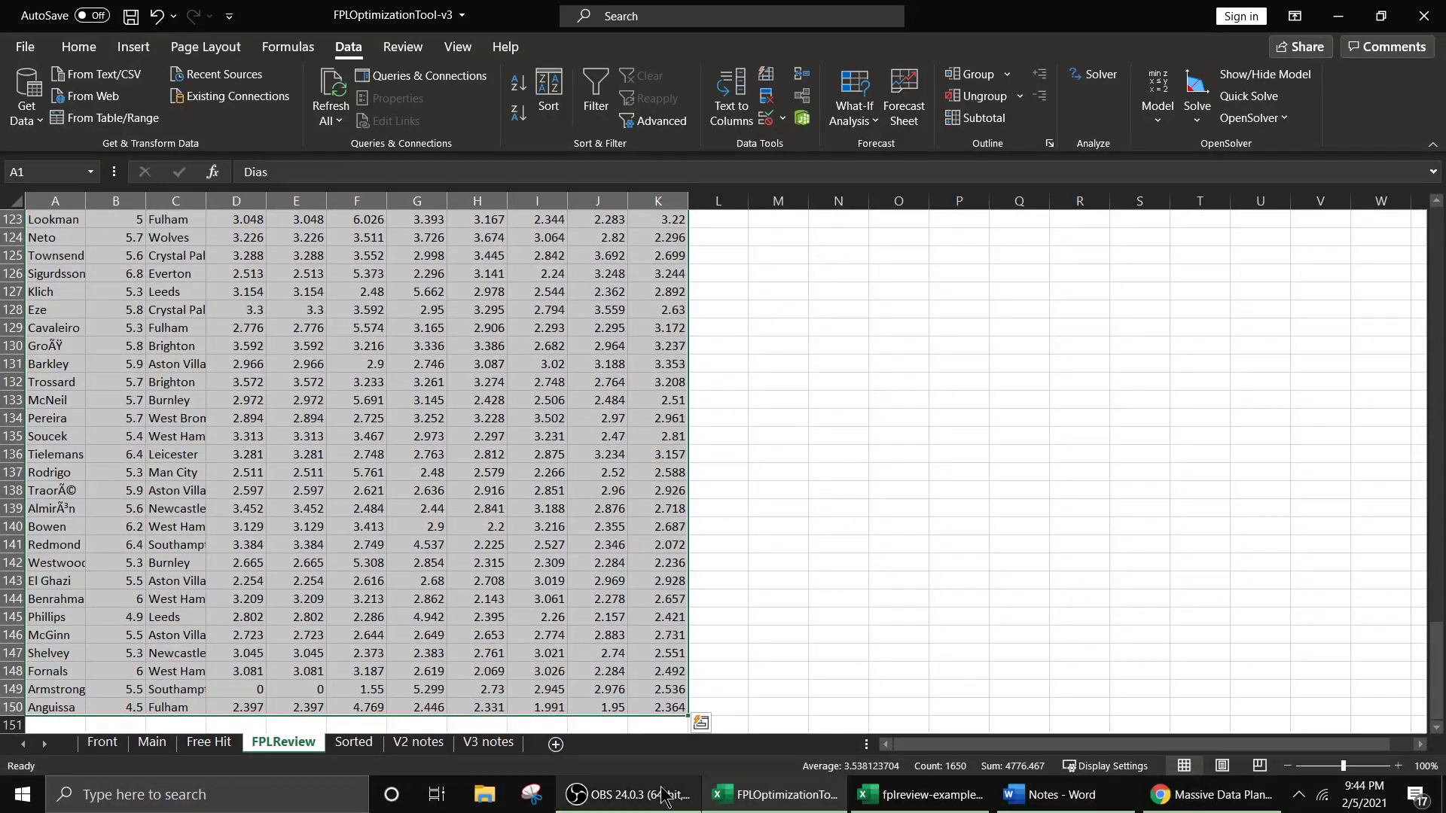
key(ctrl+c)
click(152, 742)
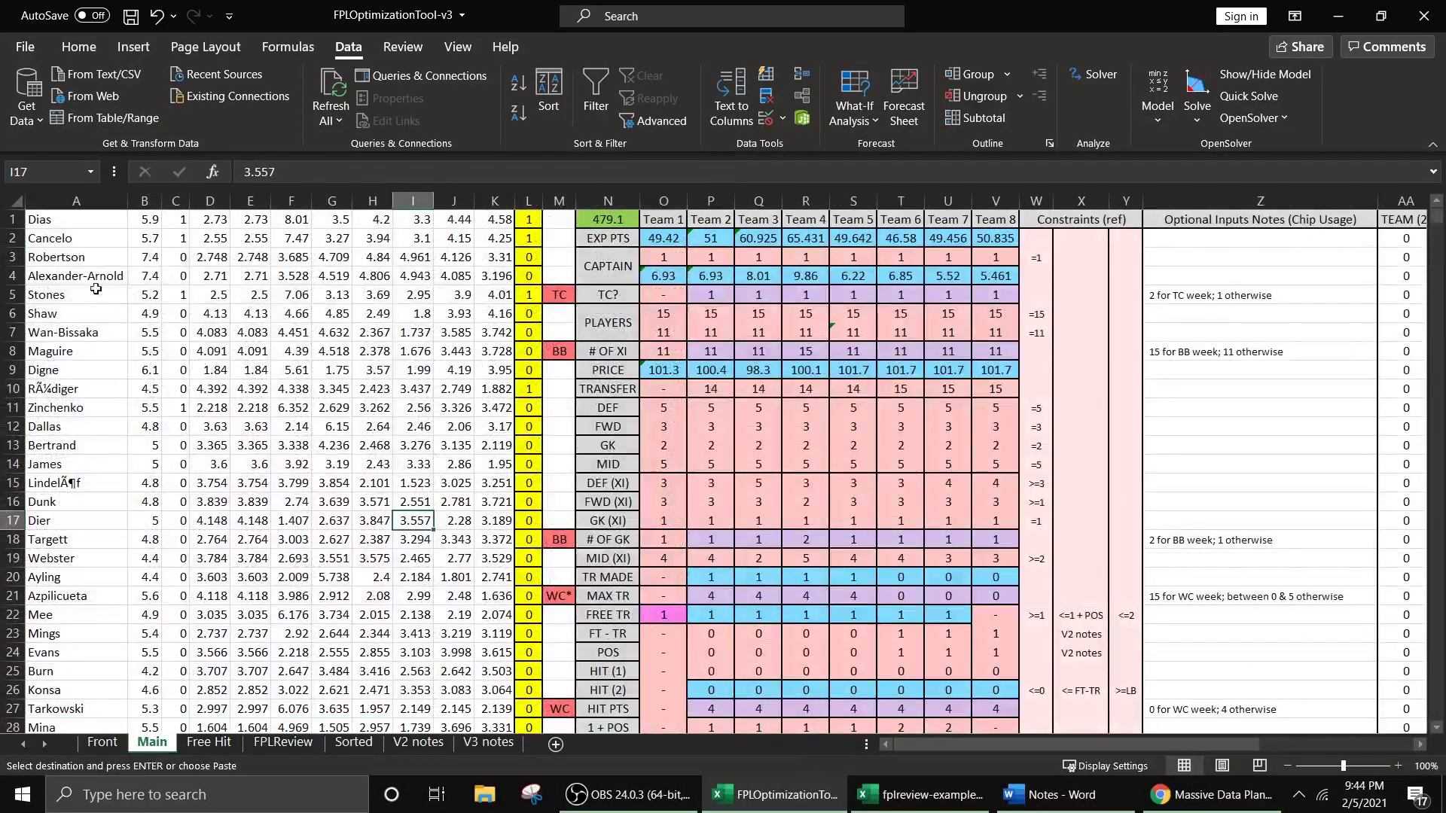
click(64, 222)
key(ctrl+v)
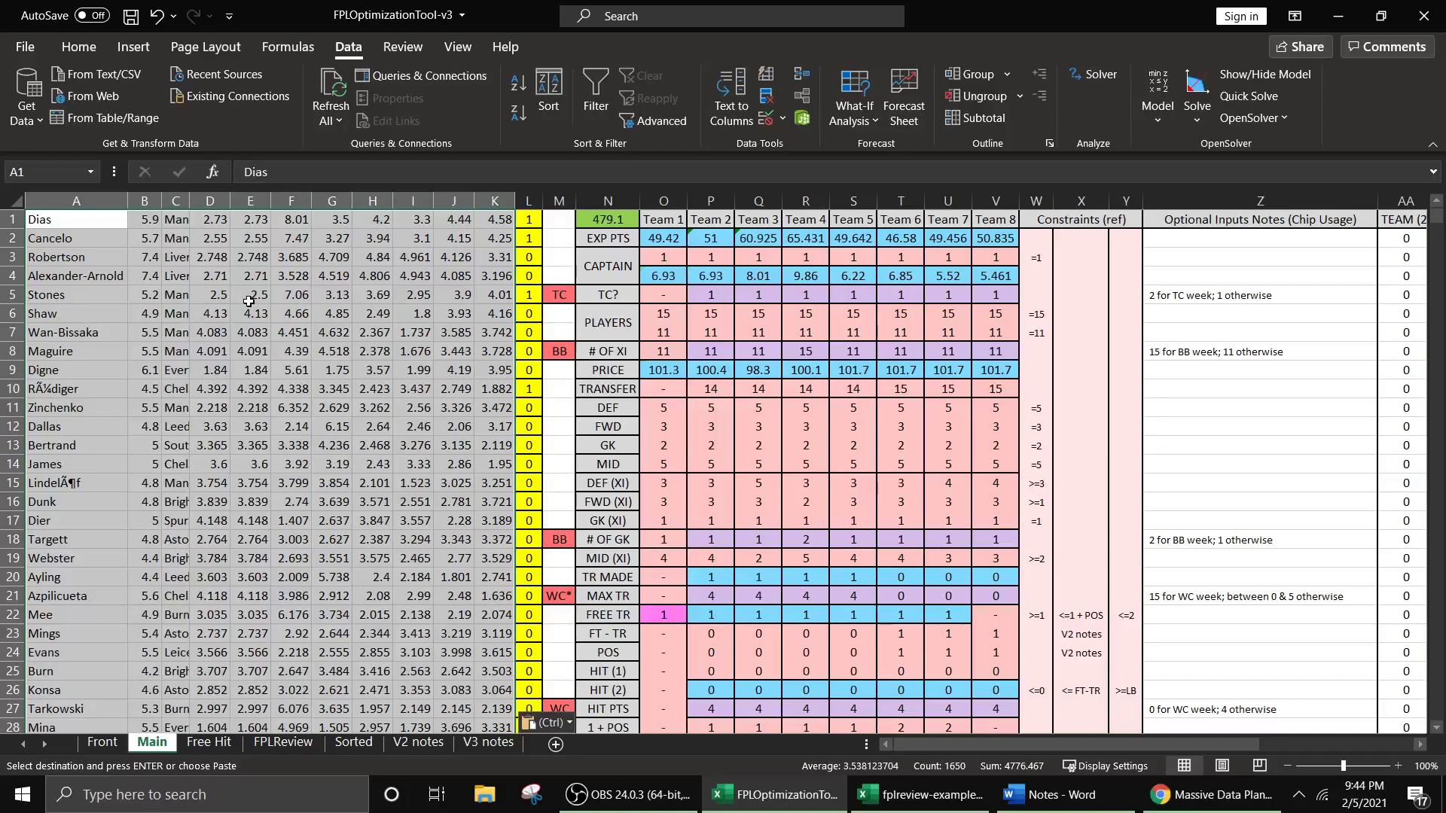
click(252, 305)
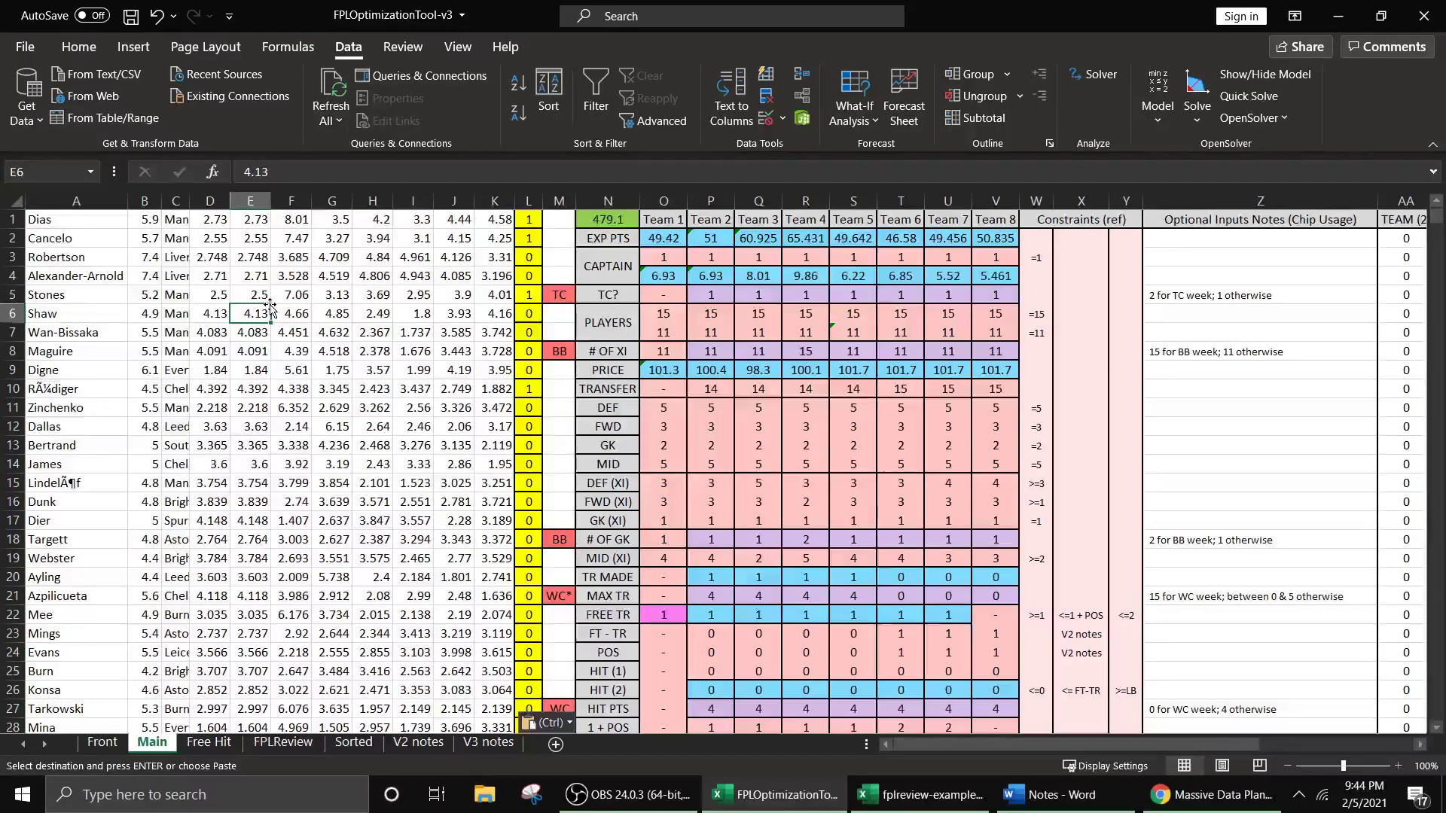
- Replace every "Man City" in column C of sheet Main with 1
click(177, 202)
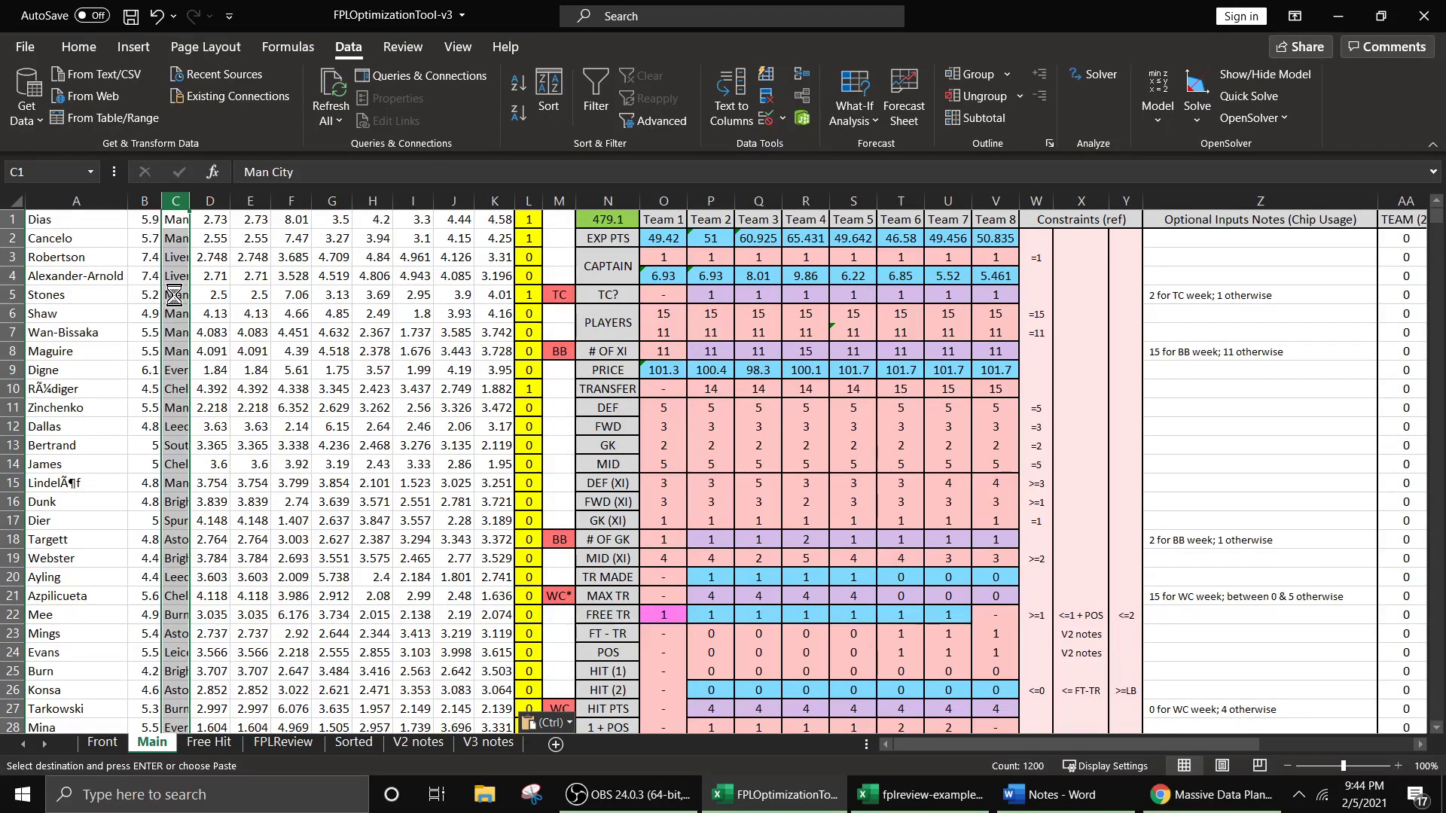
key(ctrl+h)
mouse_move(495, 377)
mouse_down()
mouse_move(465, 375)
mouse_move(564, 386)
mouse_move(478, 382)
mouse_up()
click(824, 443)
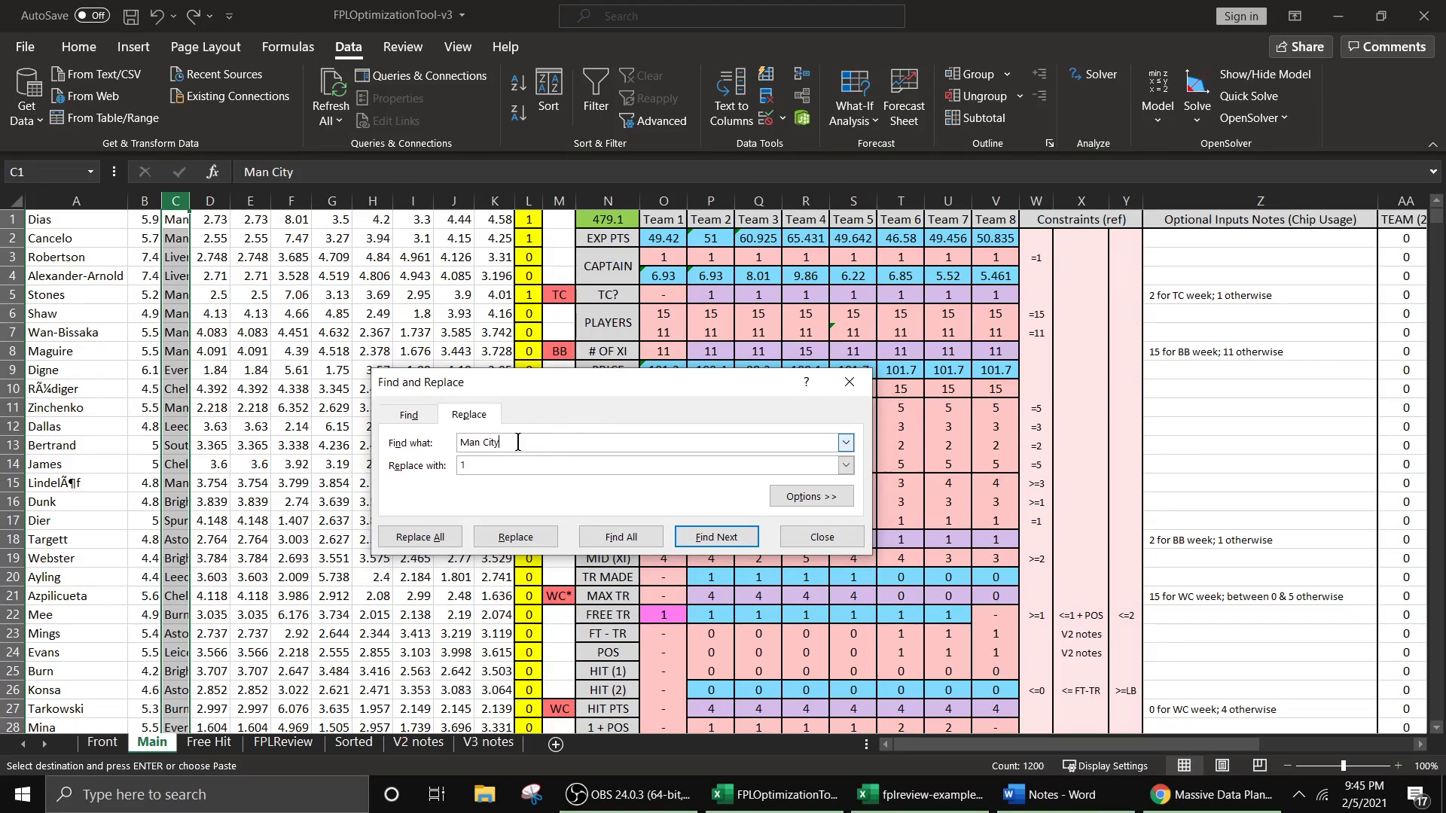
drag(518, 442, 455, 443)
click(541, 444)
drag(476, 467, 435, 468)
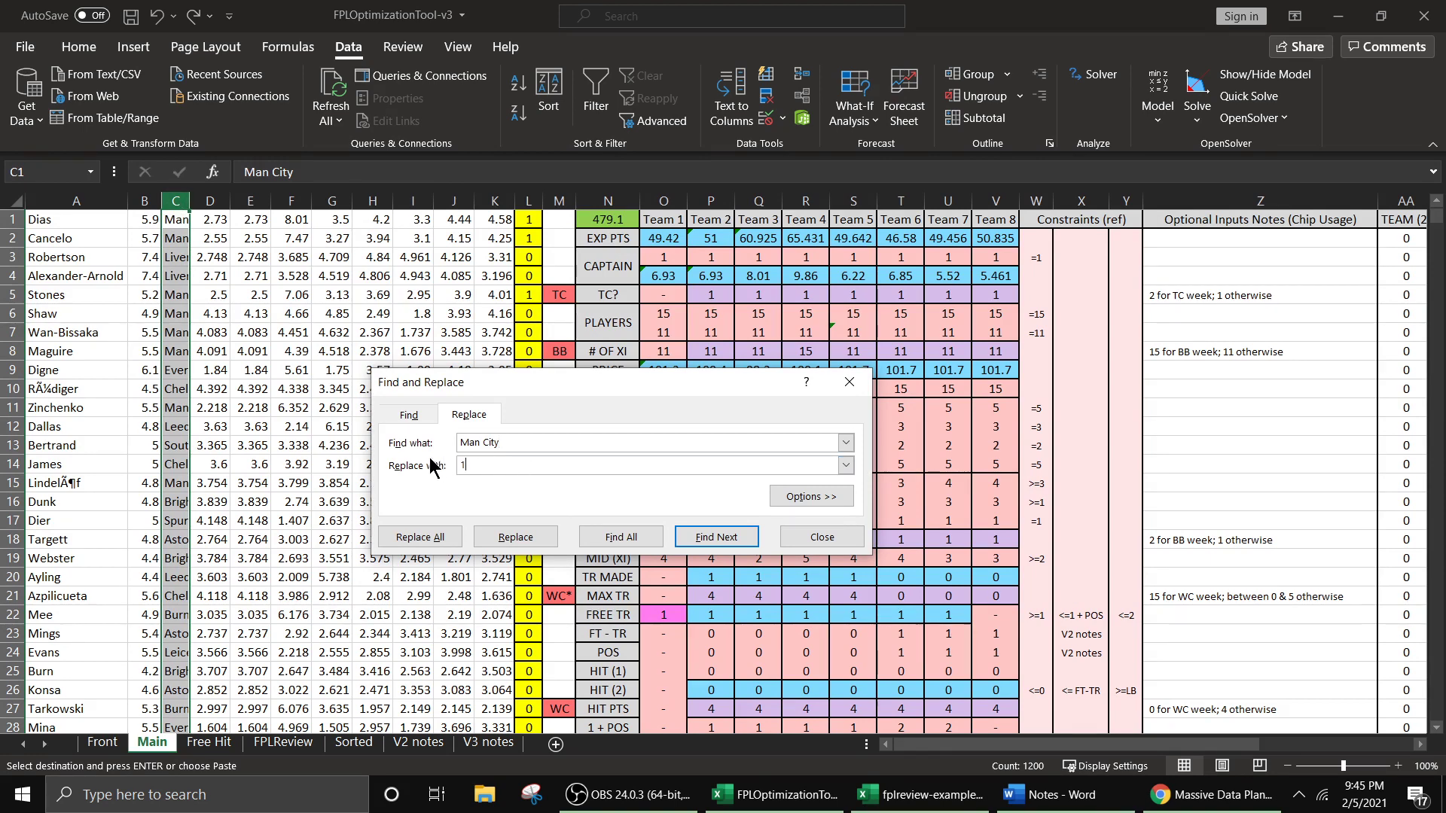
click(420, 537)
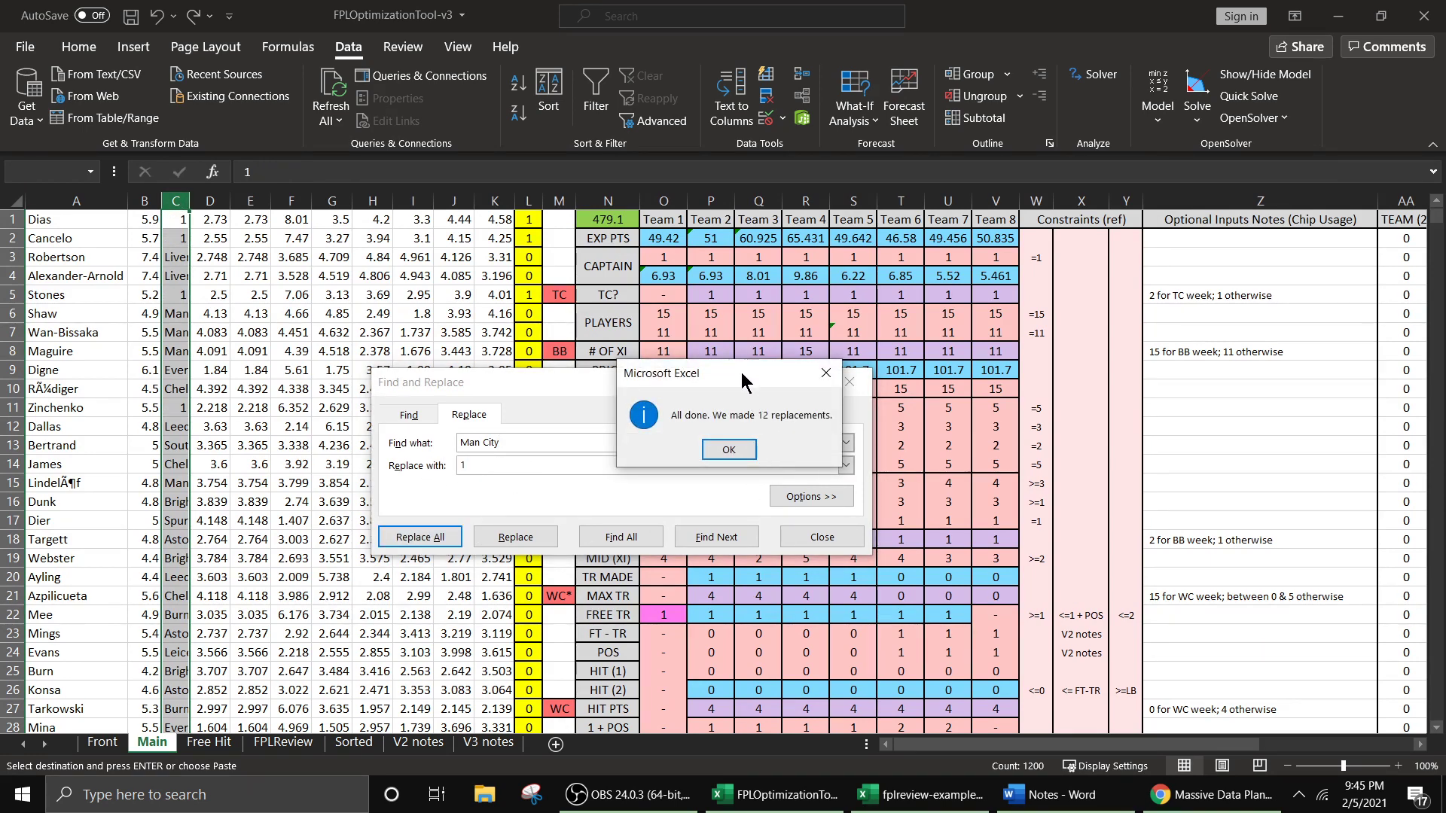
click(727, 449)
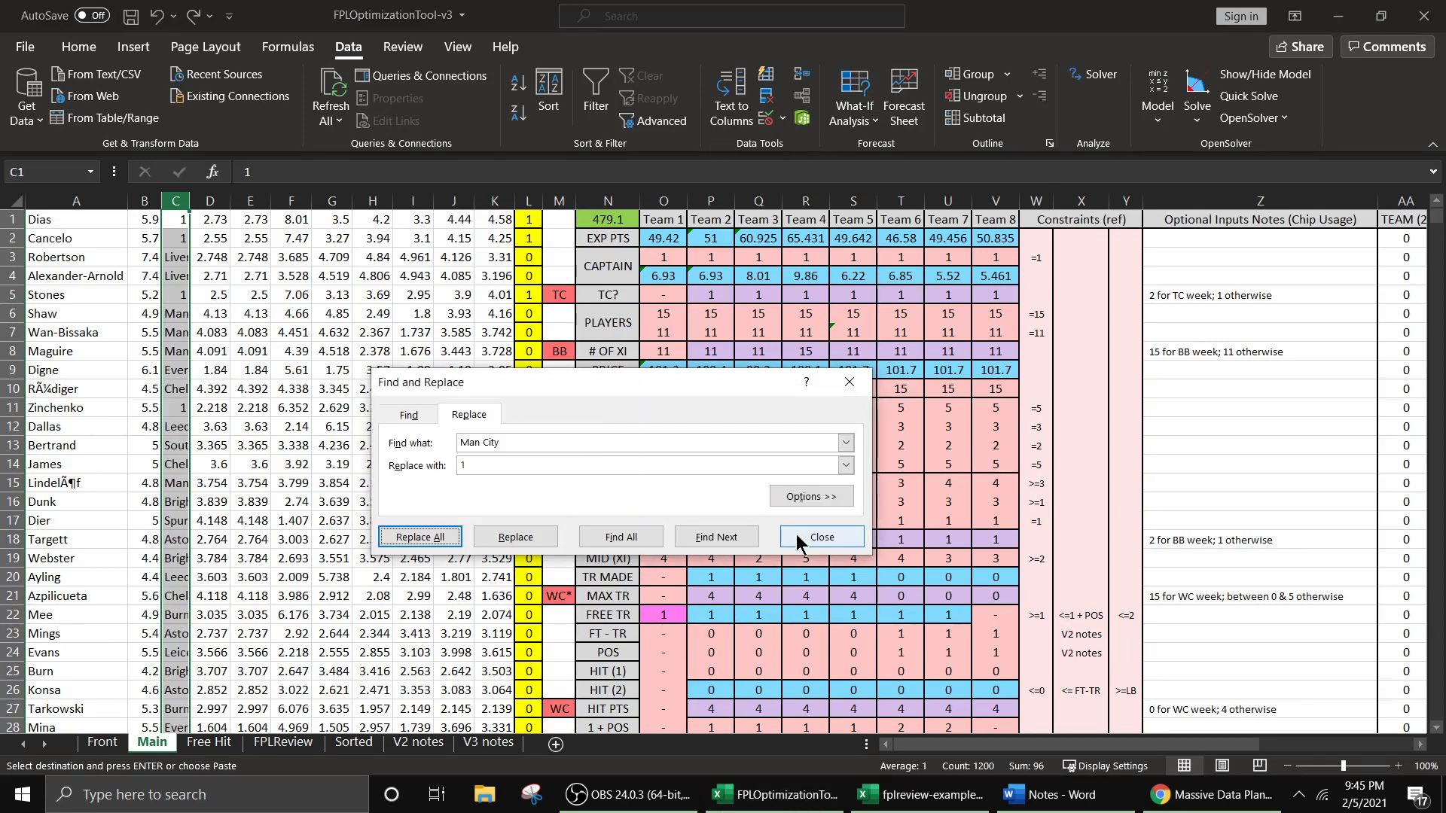
click(797, 534)
click(351, 331)
- Replace the club names in C3:C4 and C6:C10 with 0, keeping the 1 entries
click(181, 260)
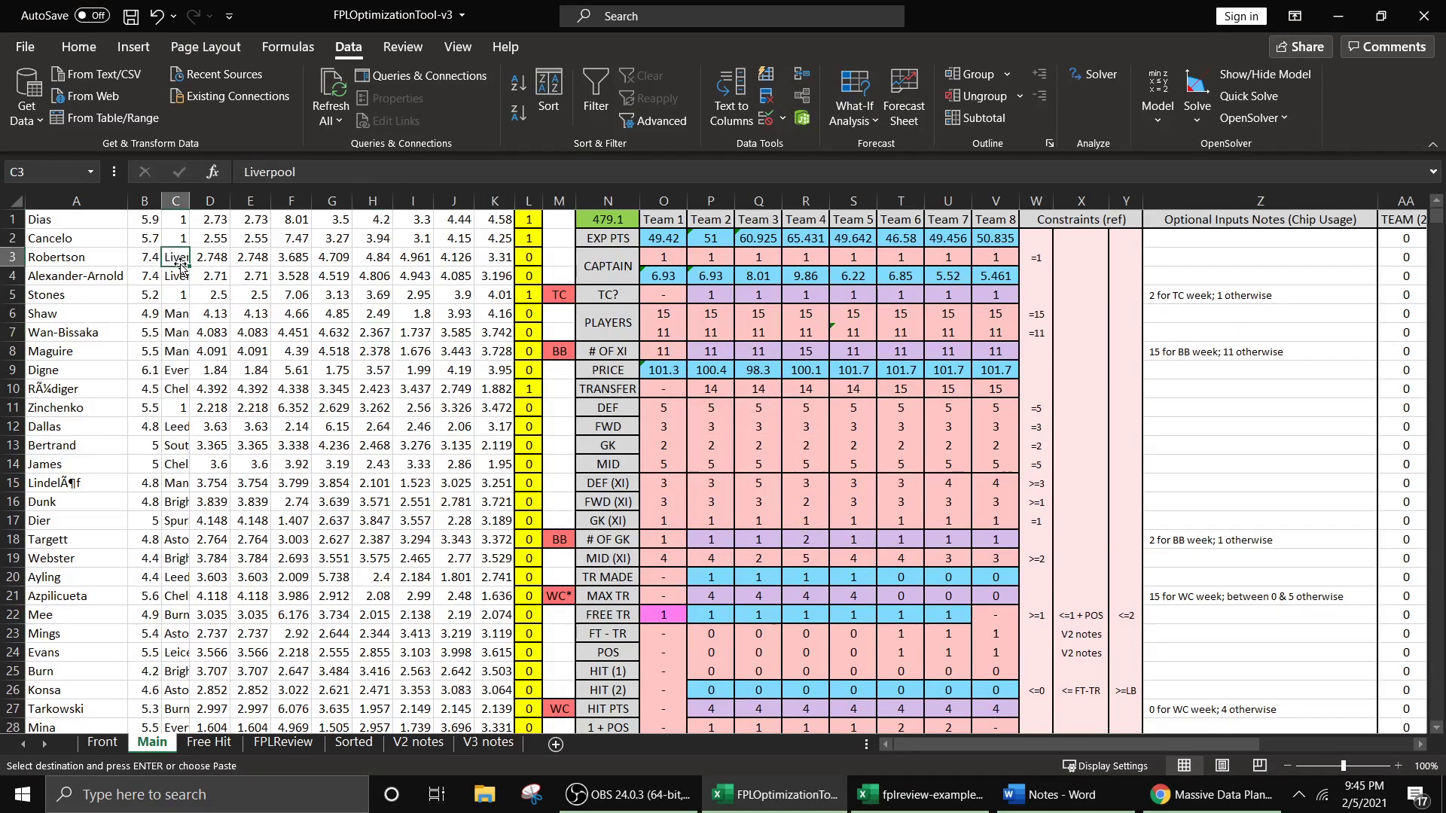
text(0)
key(Return)
text(0)
key(Return)
key(Return)
text(0)
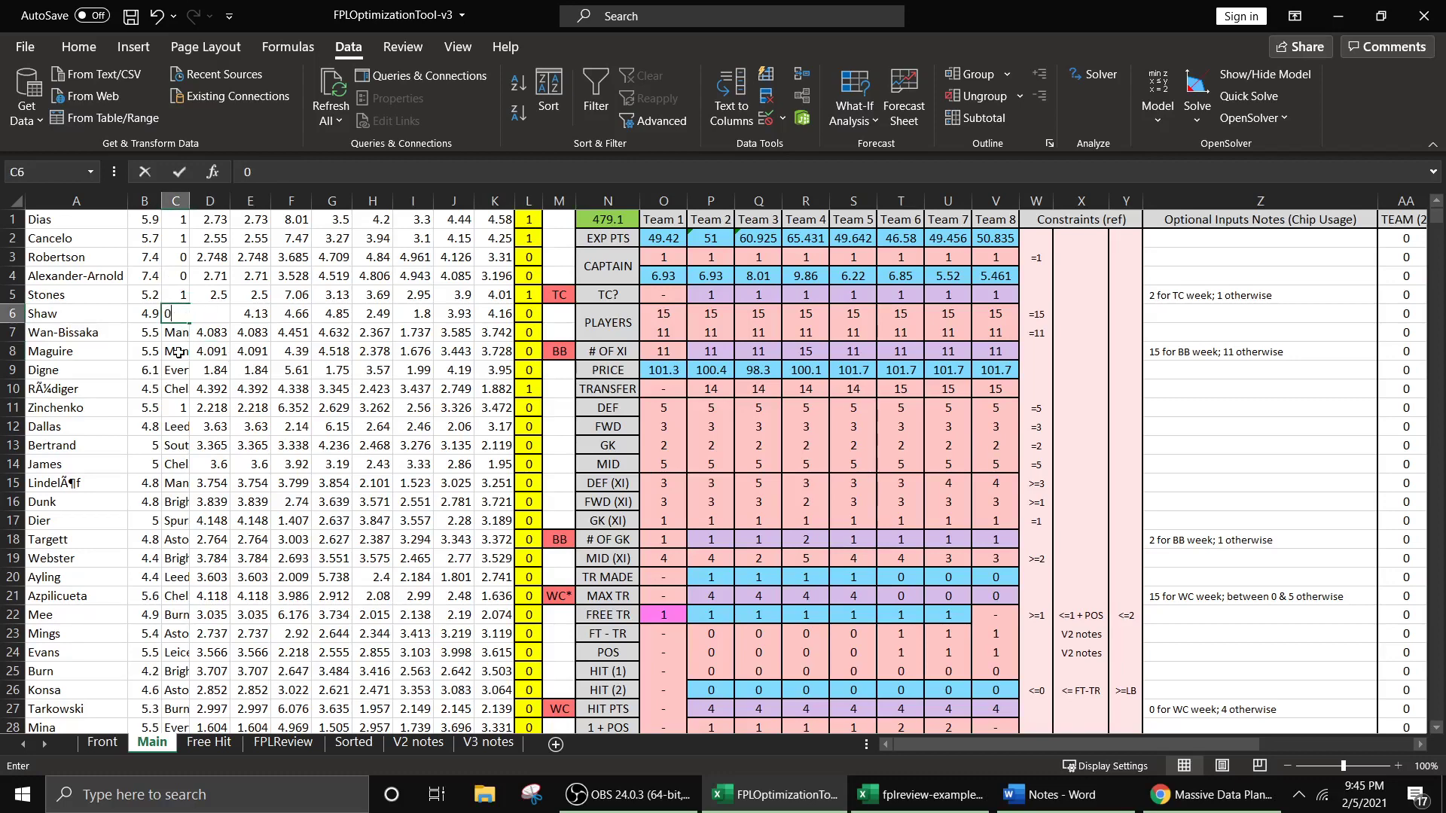
click(179, 352)
click(181, 314)
drag(189, 323, 190, 541)
scroll(245, 369, down, 4)
scroll(186, 312, up, 2)
- Enter 0 in cell C12 and fill it down the club column through row 51
click(180, 317)
text(0)
key(Return)
key(Return)
key(Return)
click(181, 315)
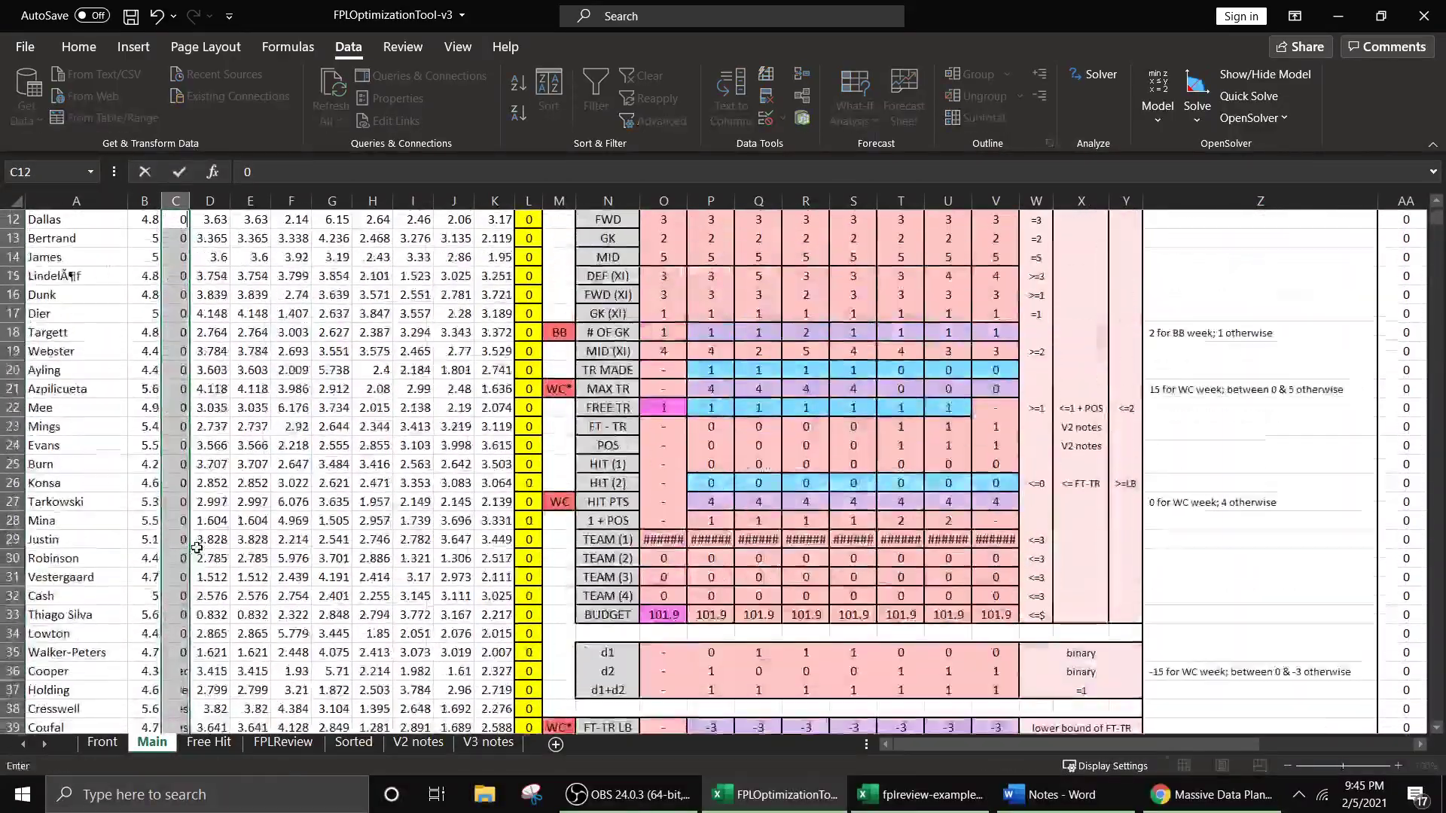
scroll(190, 512, down, 13)
click(190, 496)
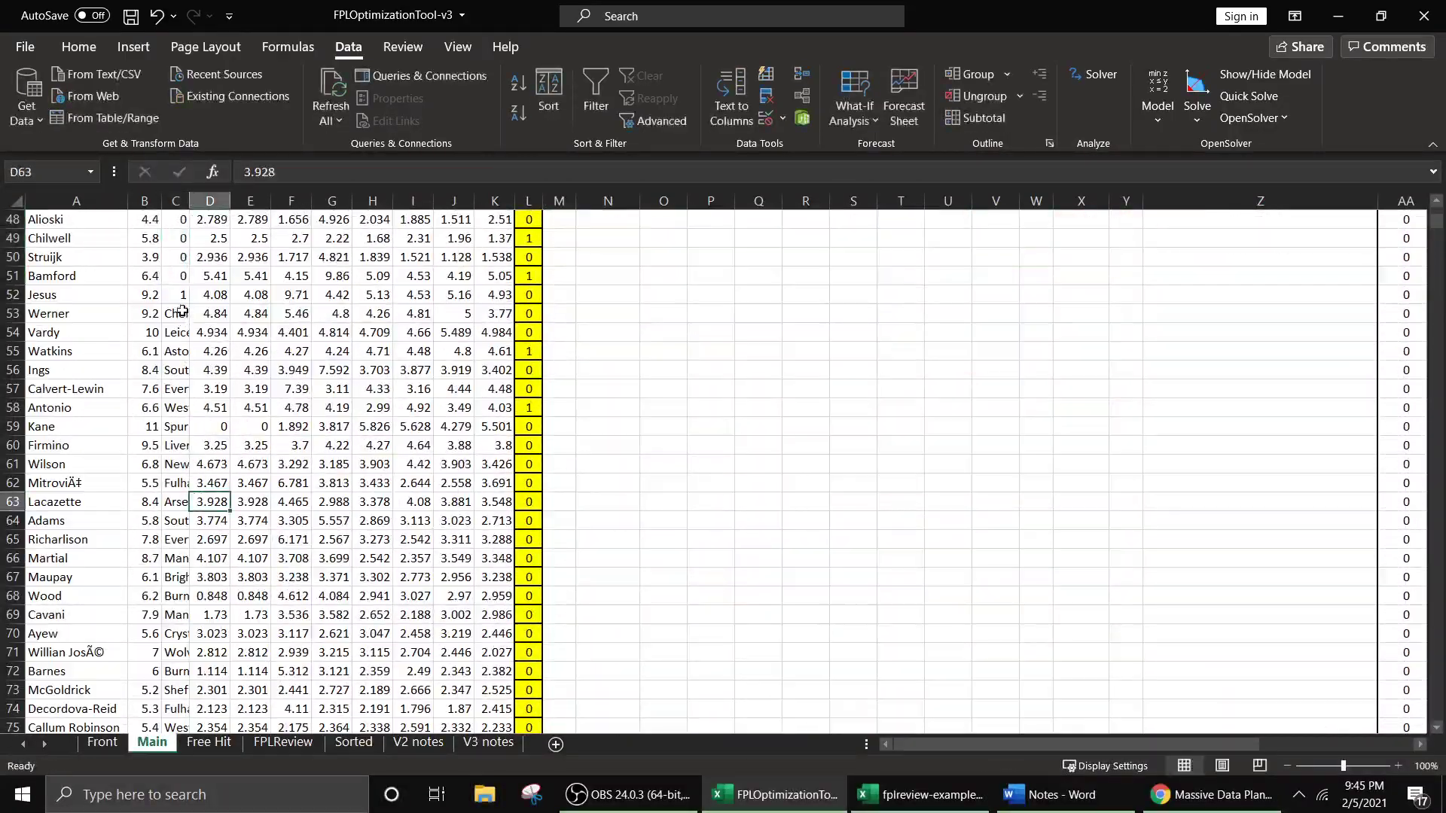
- Enter 0 in cell C53 and fill it down the club column through row 101
click(181, 313)
text(0)
key(ctrl+Return)
drag(190, 325, 180, 357)
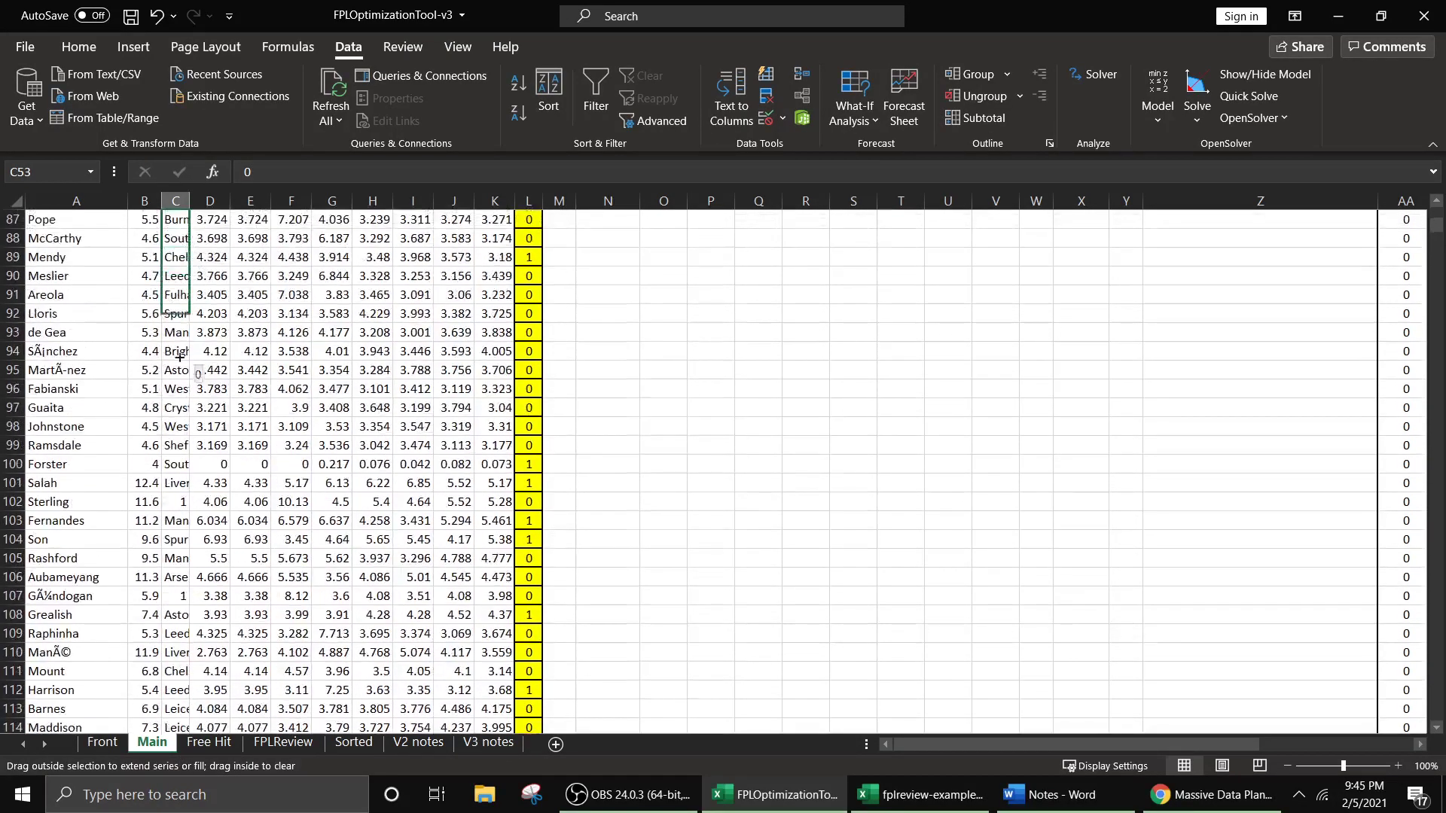
drag(168, 481, 170, 484)
scroll(286, 433, up, 4)
scroll(271, 403, down, 8)
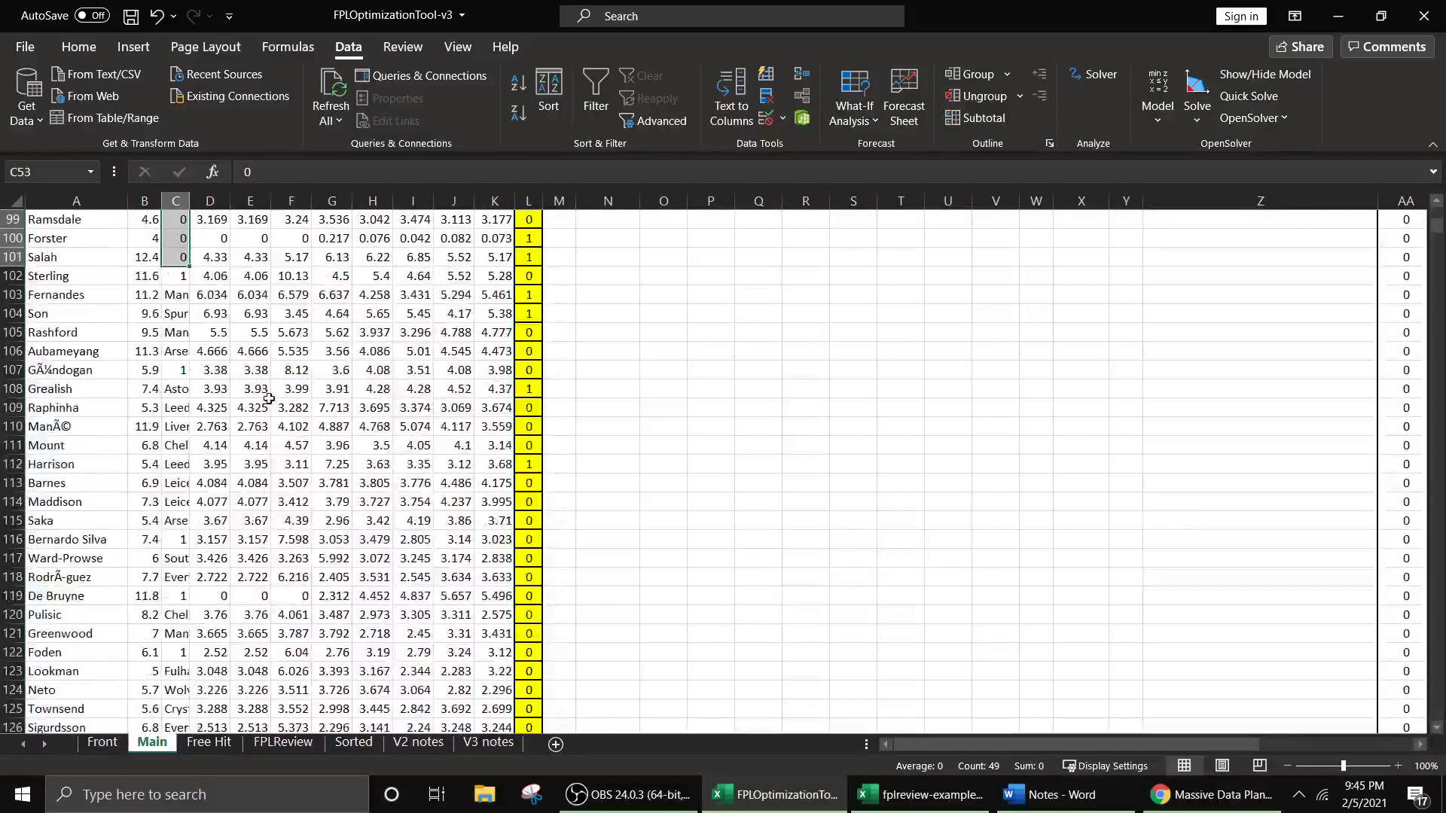
- Replace the club names in C103:C106 and C108:C115 with 0
click(215, 351)
click(179, 295)
text(0)
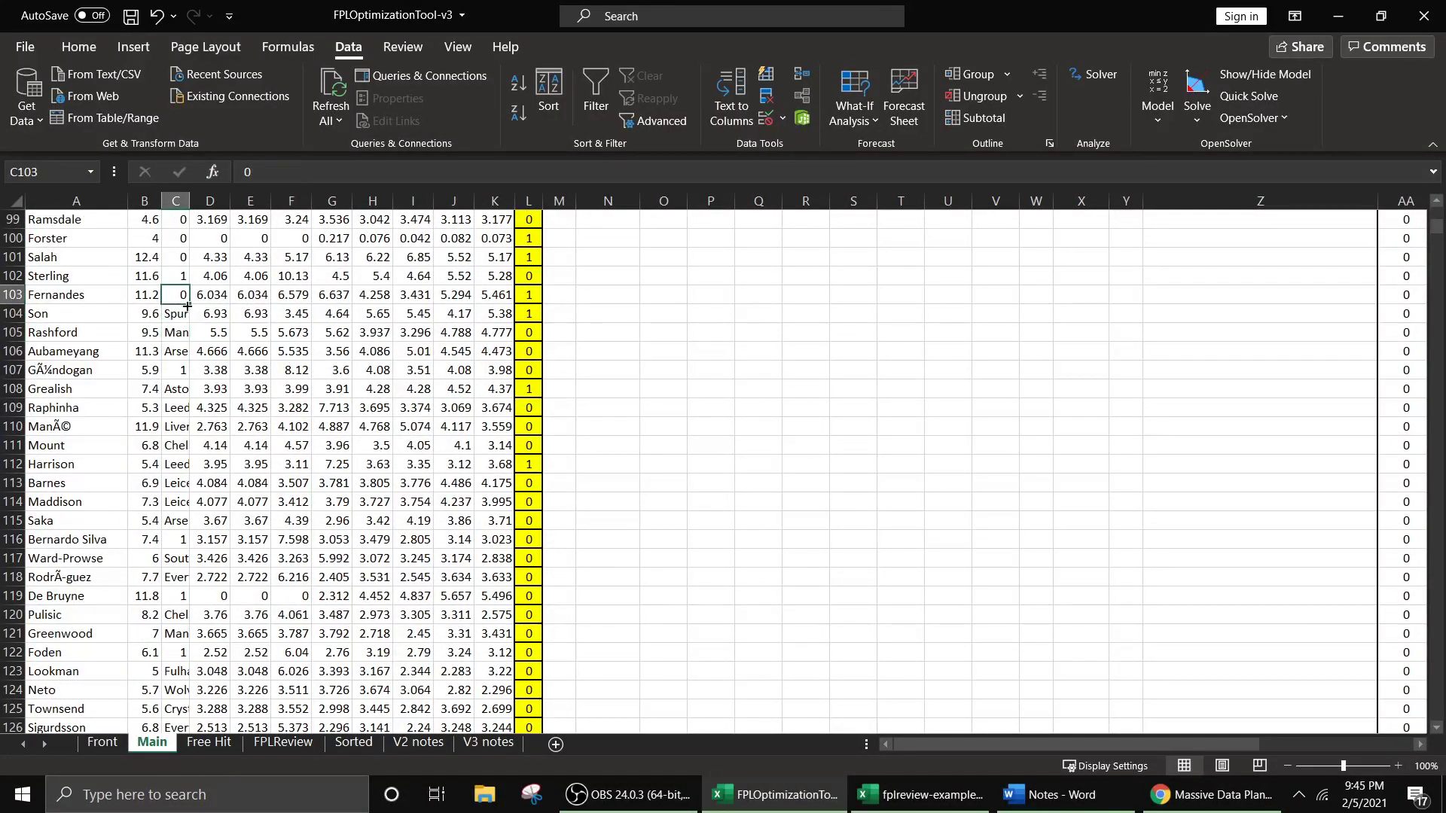
drag(189, 304, 188, 416)
click(279, 390)
click(170, 390)
text(0)
key(Return)
drag(179, 519, 181, 520)
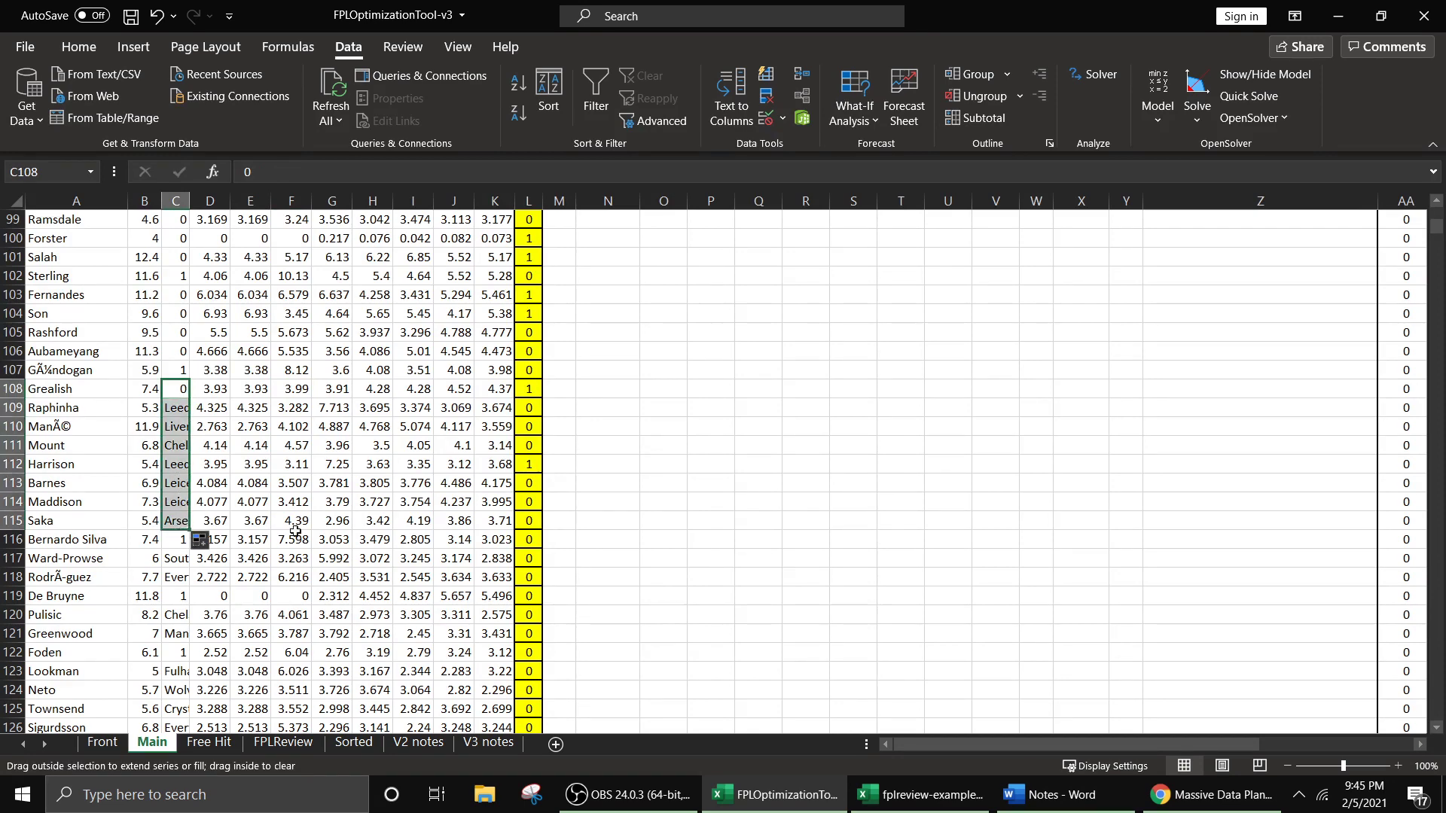
scroll(253, 521, down, 1)
- Enter 0 over the club names in cells C117, C118, C120 and C121
click(178, 394)
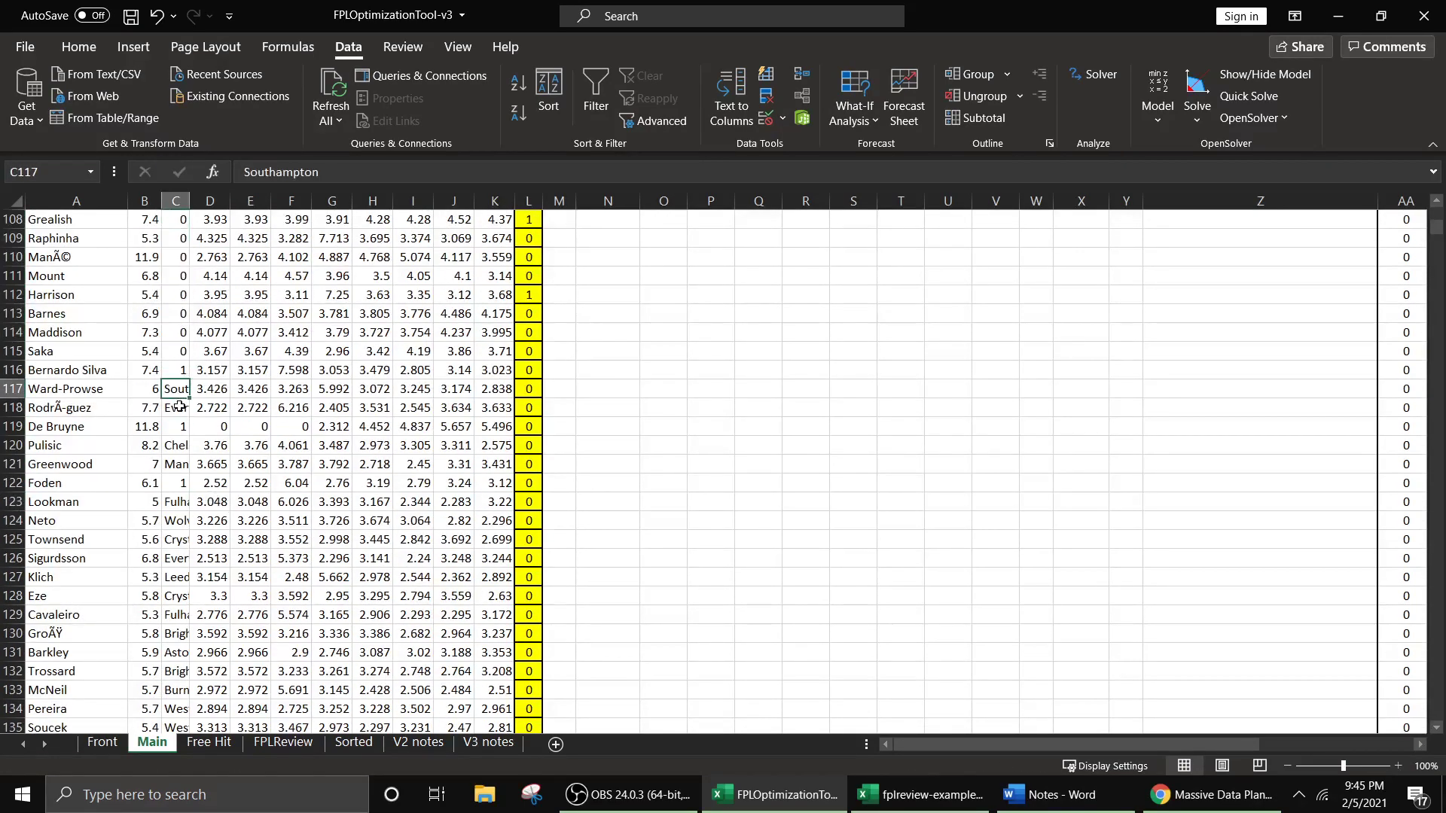
text(0)
click(180, 410)
text(0)
click(184, 445)
text(0)
click(183, 463)
text(0)
scroll(228, 512, down, 2)
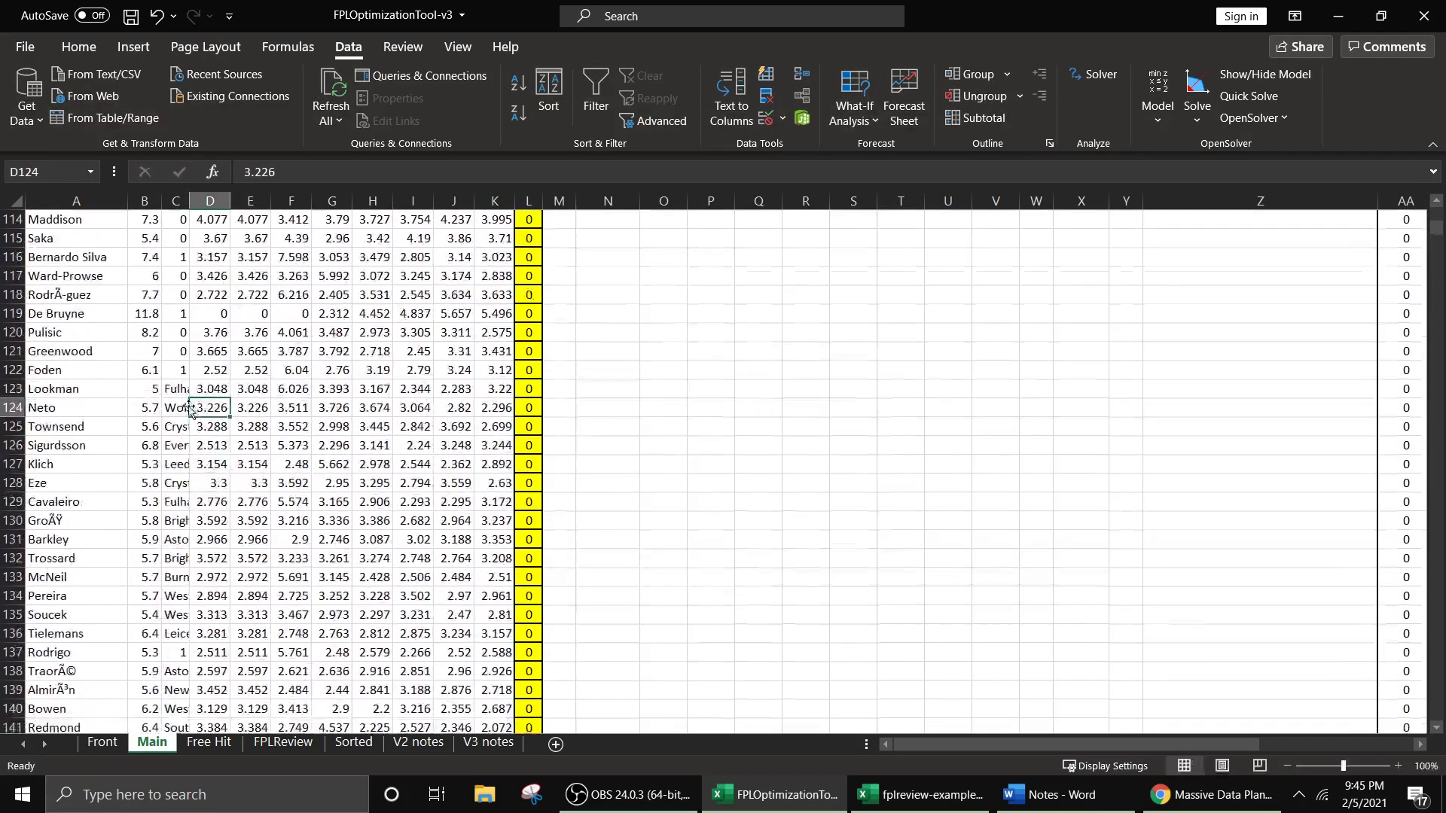
- Enter 0 in cell C123 and fill it down the club column through row 150
click(184, 388)
text(0)
mouse_move(186, 394)
mouse_down()
mouse_move(199, 674)
mouse_move(173, 757)
mouse_move(171, 578)
mouse_up()
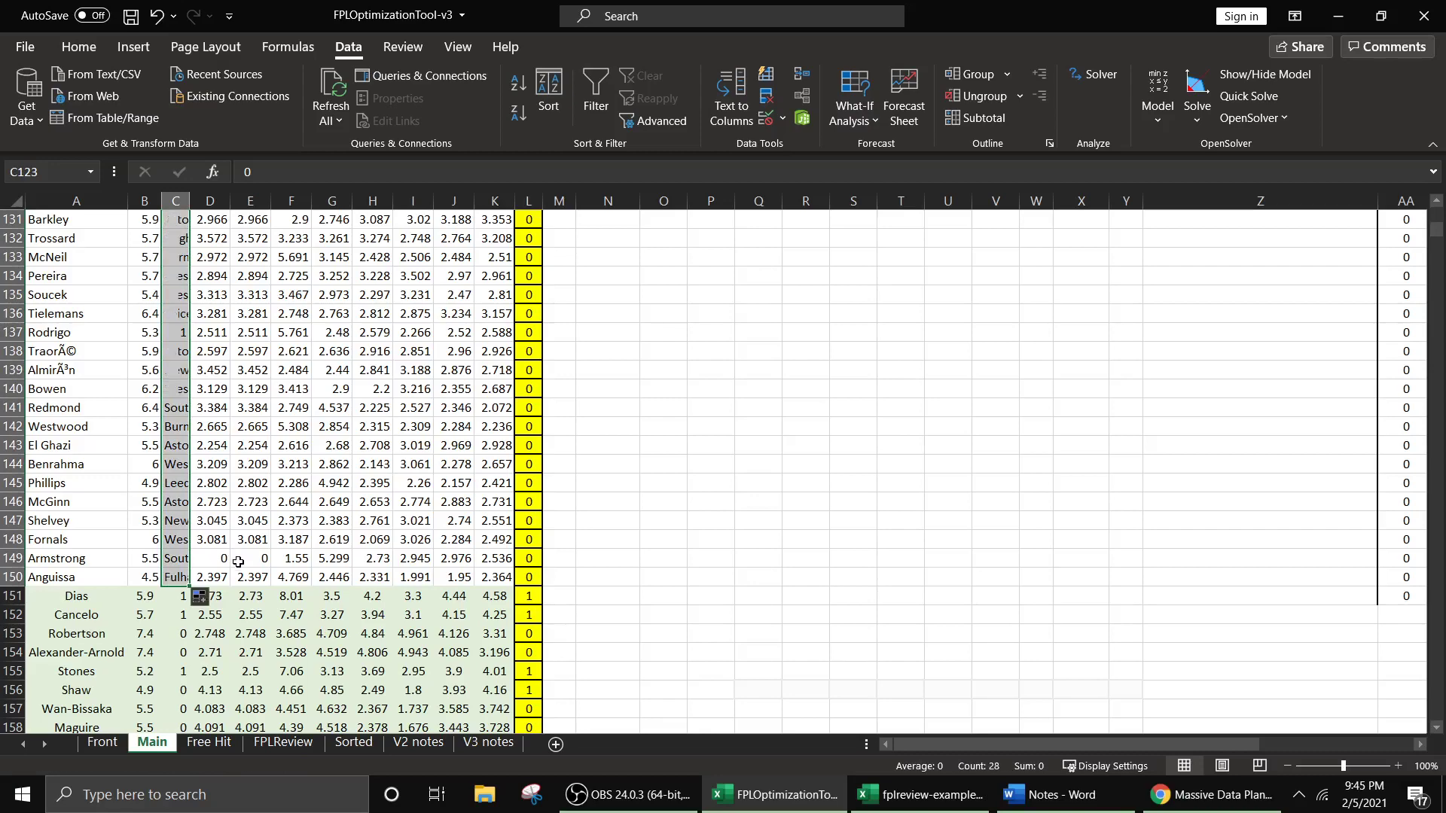
click(214, 560)
click(673, 472)
scroll(673, 472, up, 5)
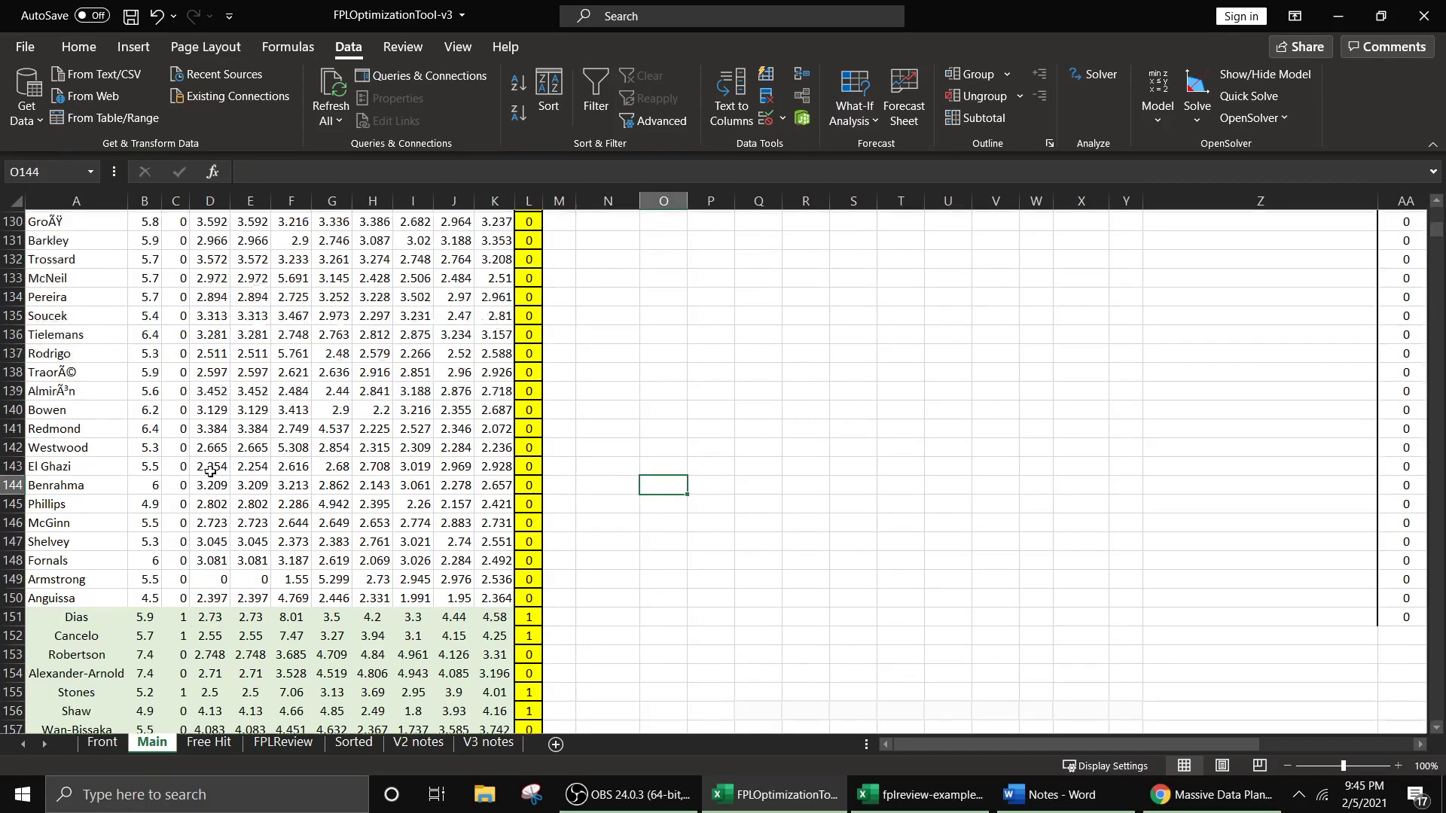
- Return to the first rows of sheet Main and switch to the Notes document in Word
drag(1433, 241, 1434, 218)
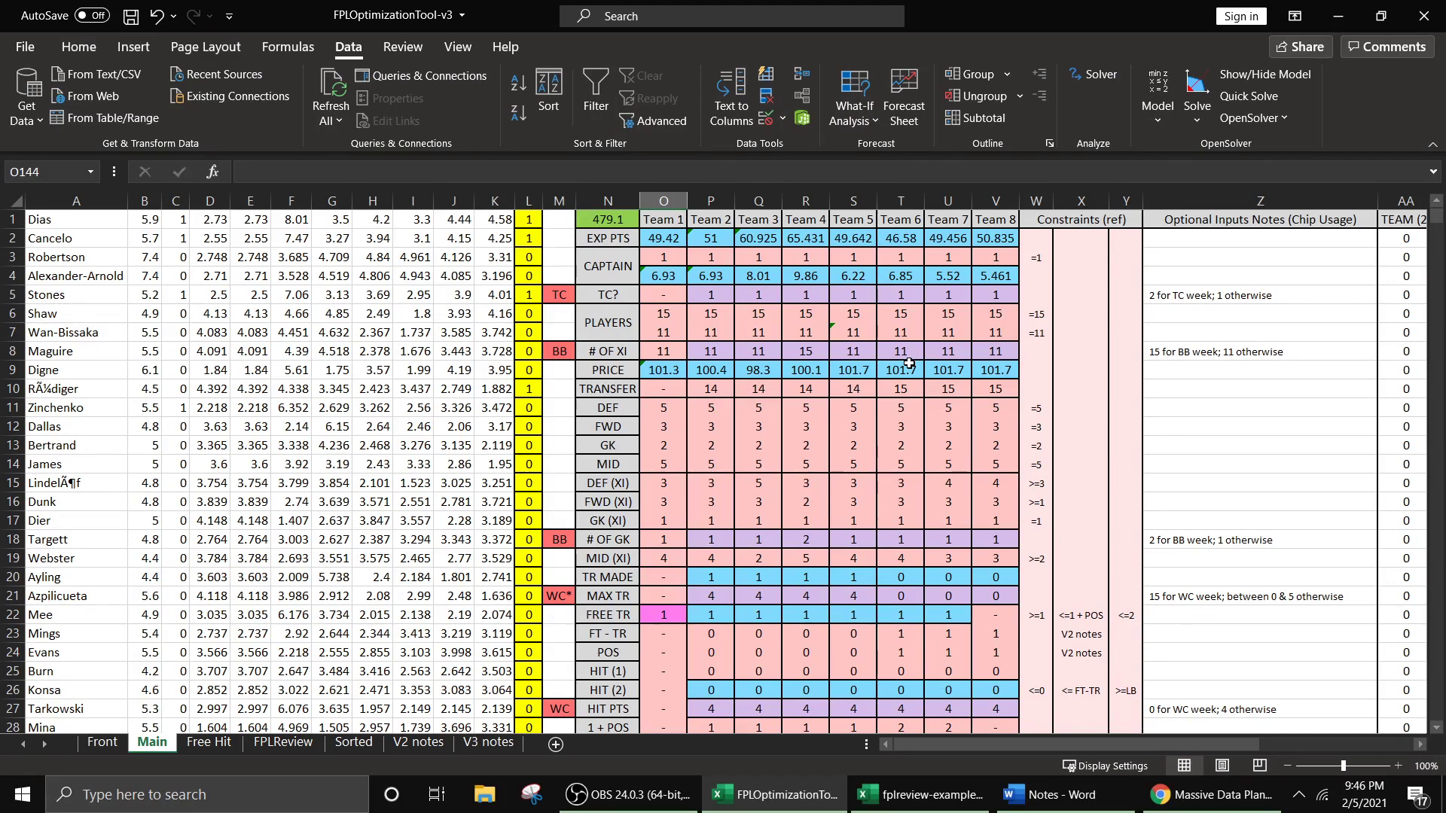
key(alt+Tab)
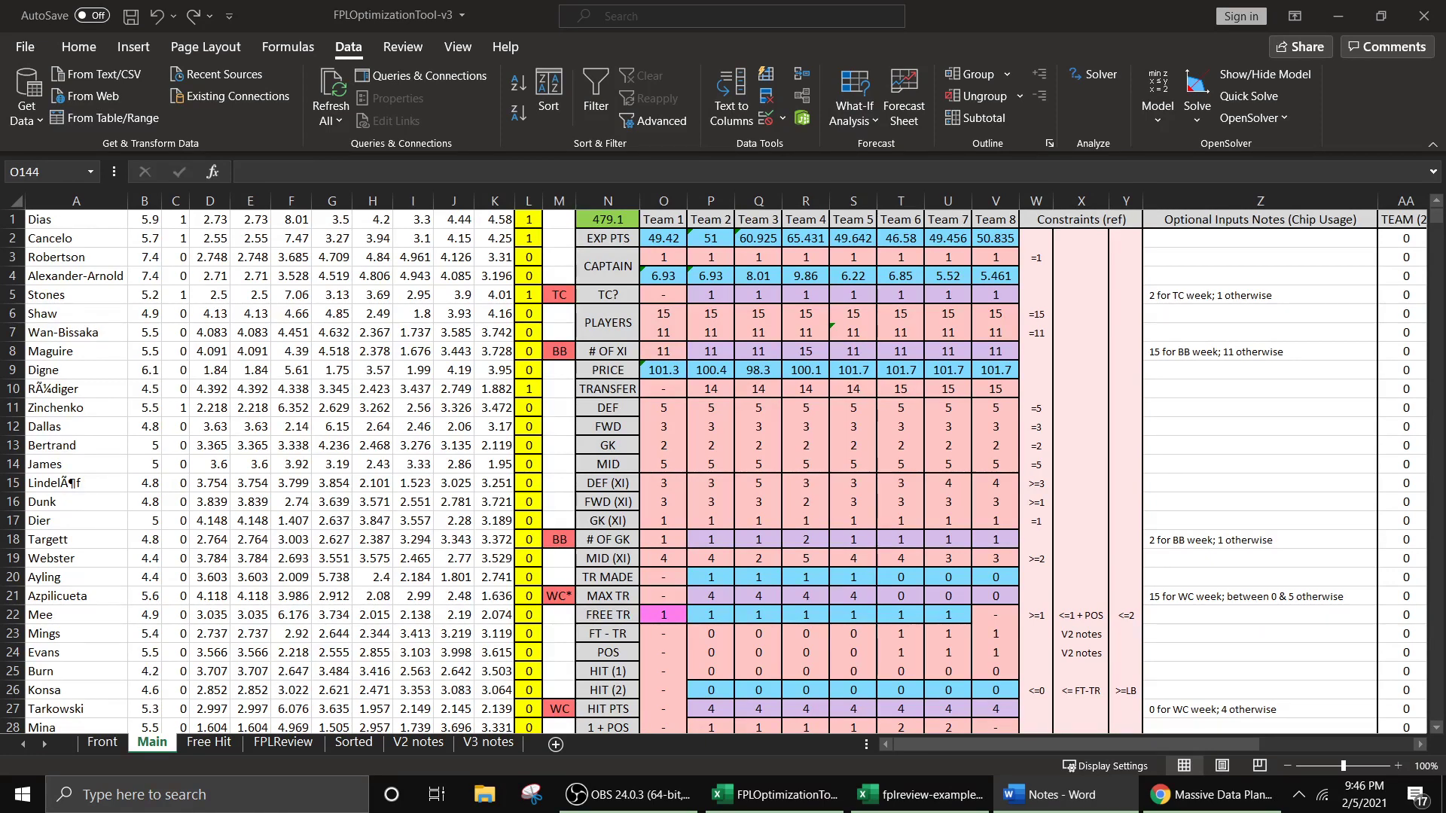
- Return to the FPLOptimizationTool-v3 workbook and examine the TEAM (2), TEAM (3) and TEAM (4) columns on sheet Main, especially the cells from AA2 down
key(alt+Tab)
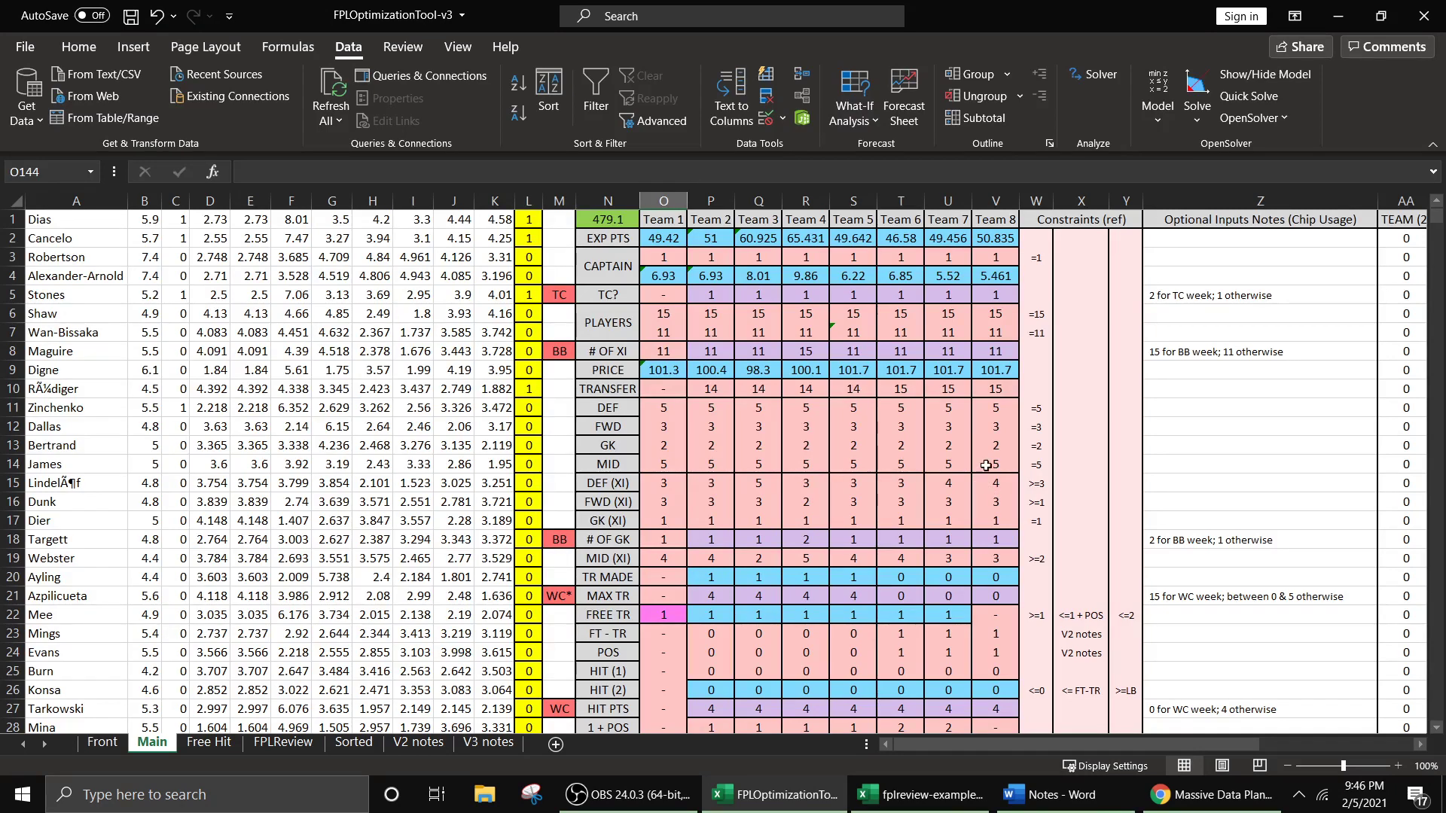
drag(1059, 746, 1208, 744)
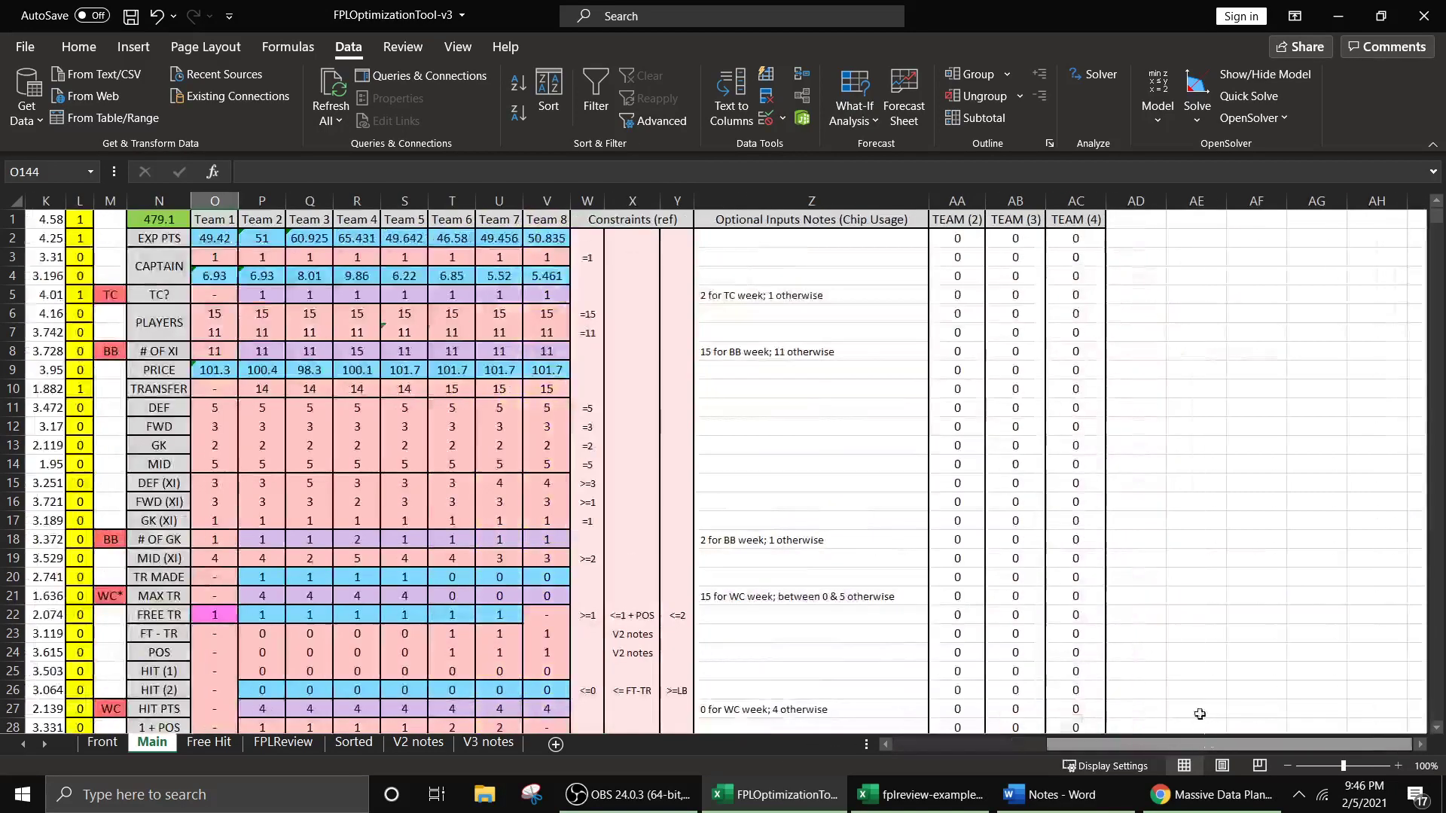
click(963, 239)
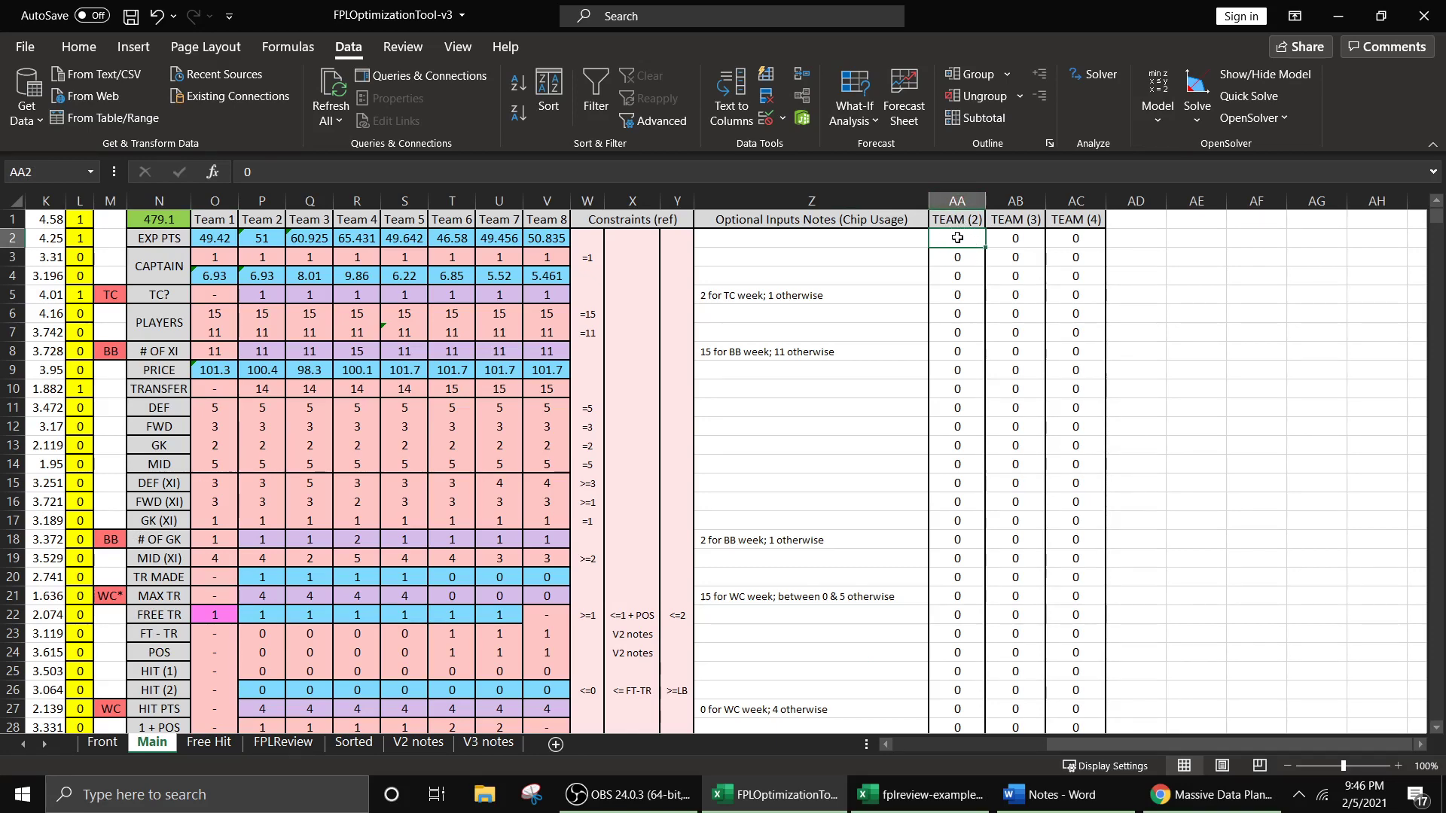
drag(959, 236, 975, 690)
click(964, 565)
scroll(960, 543, up, 2)
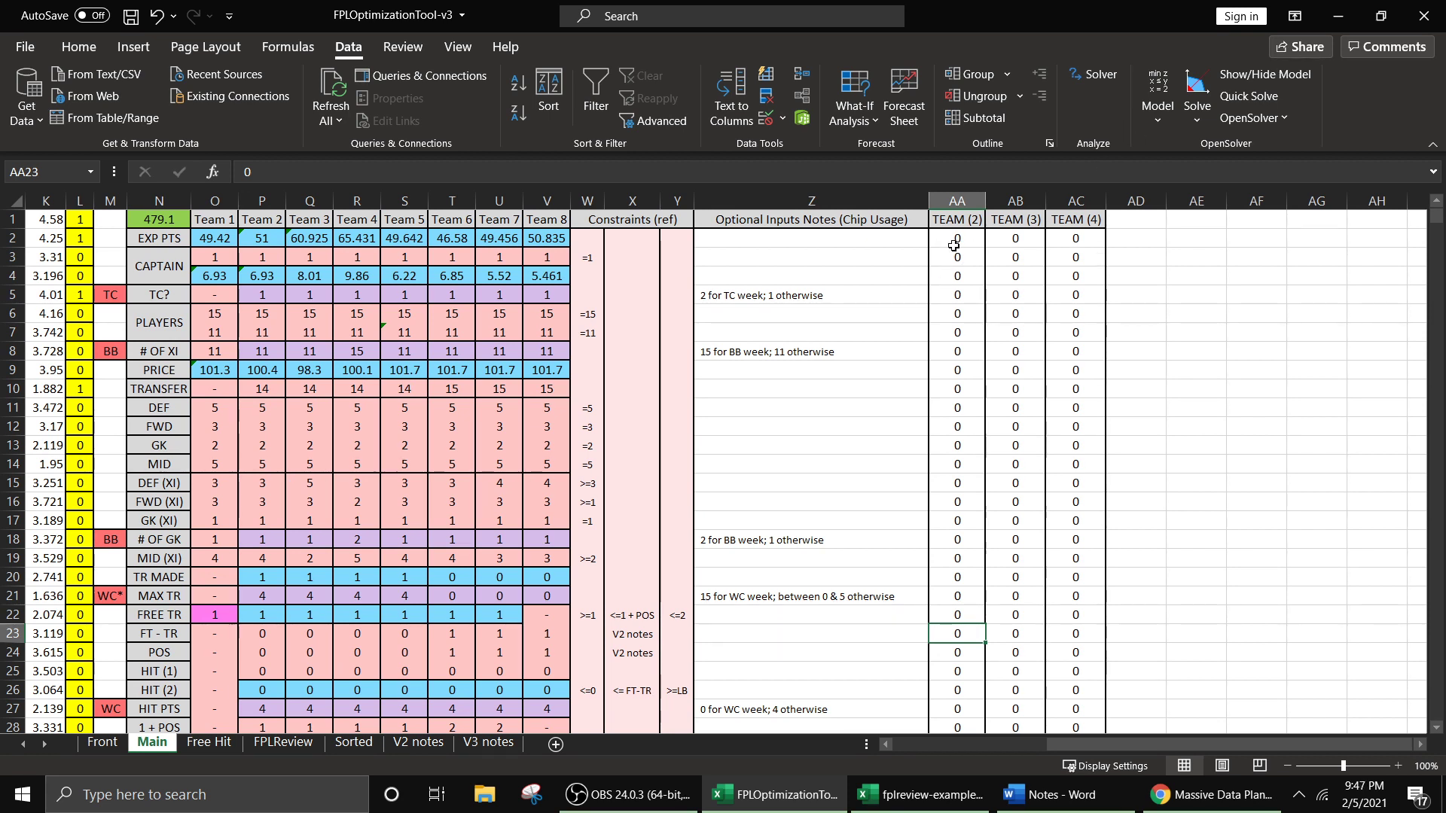
drag(953, 243, 971, 655)
click(1004, 558)
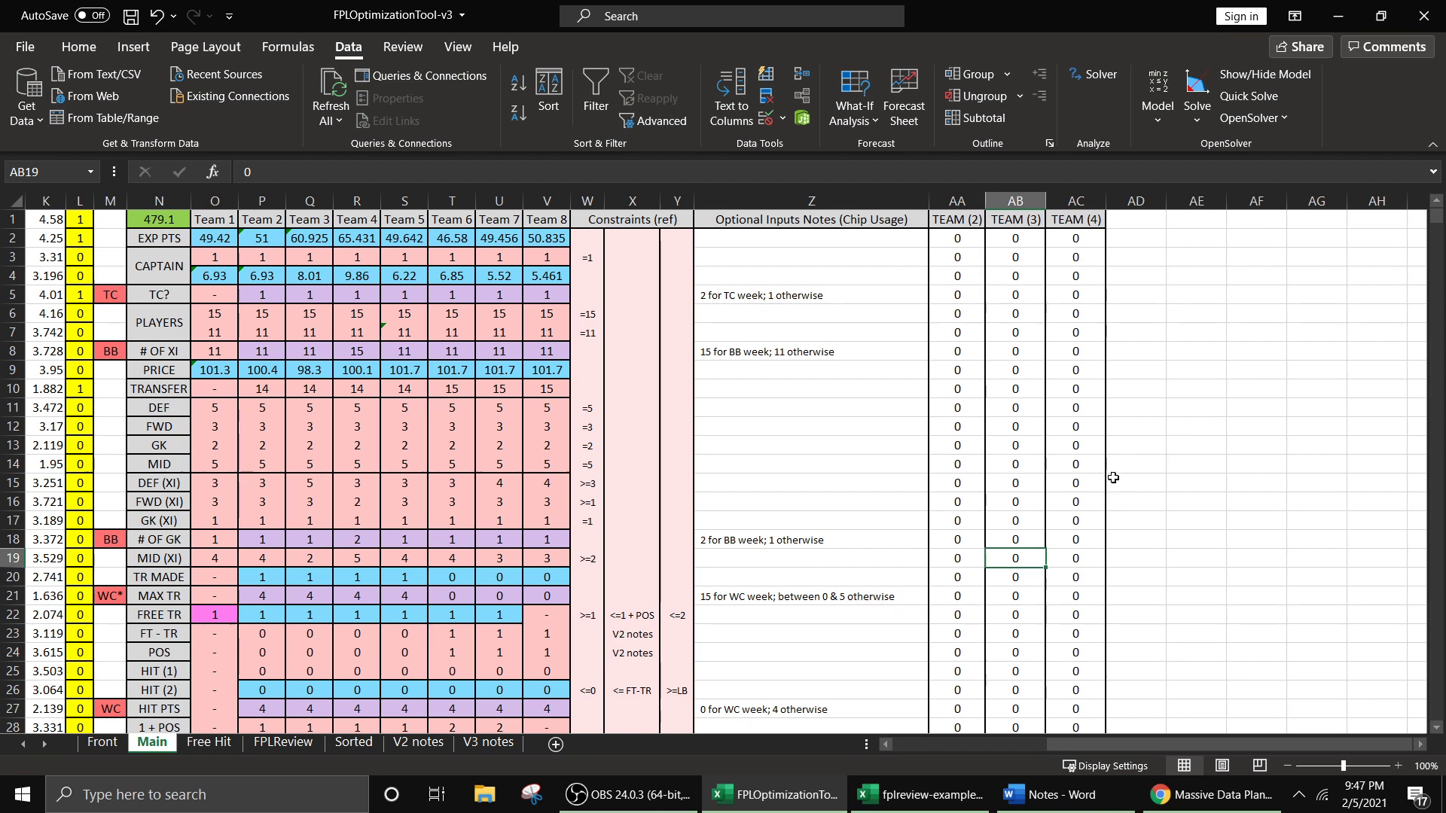
drag(960, 239, 960, 295)
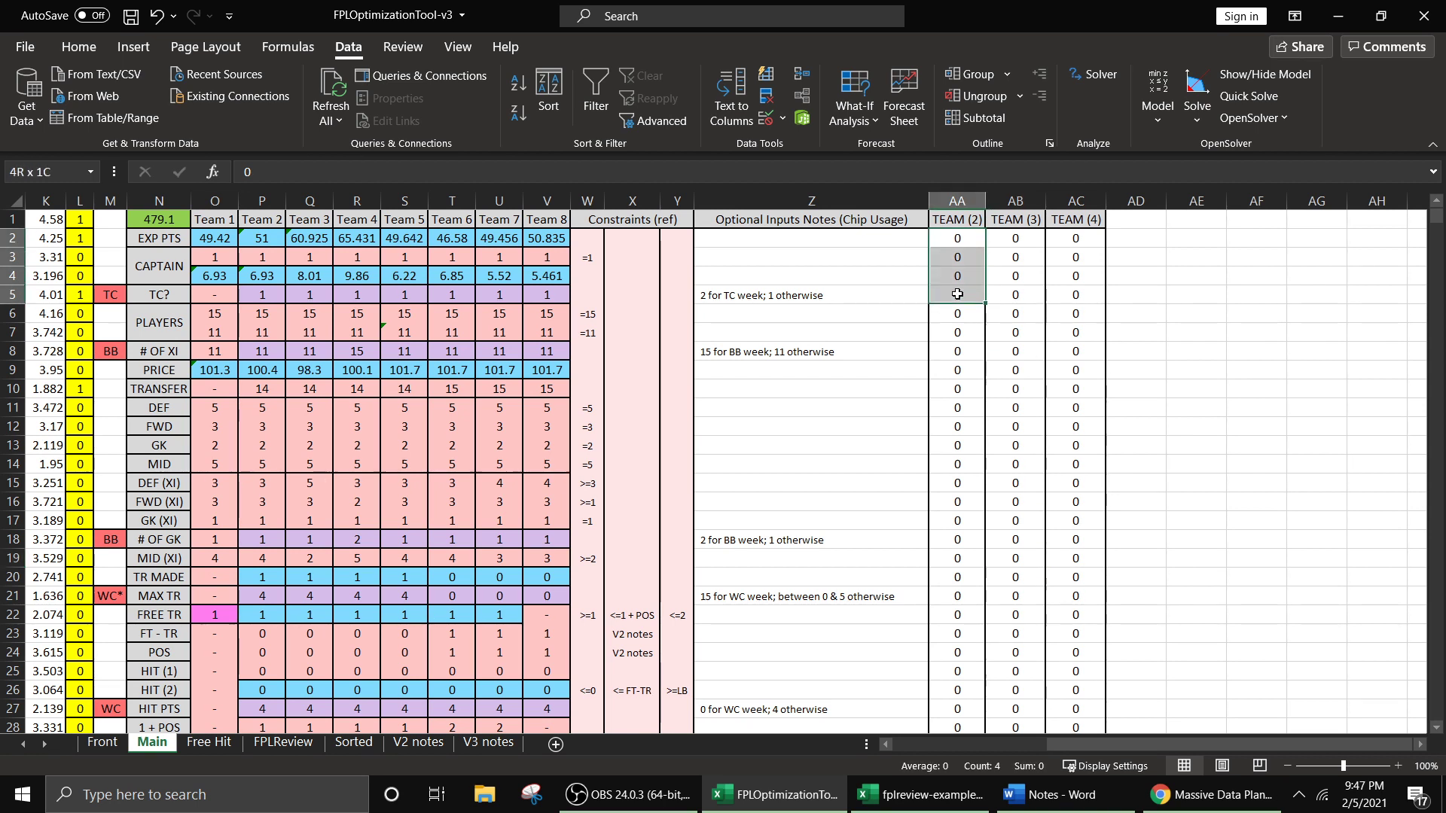
key(ctrl+v)
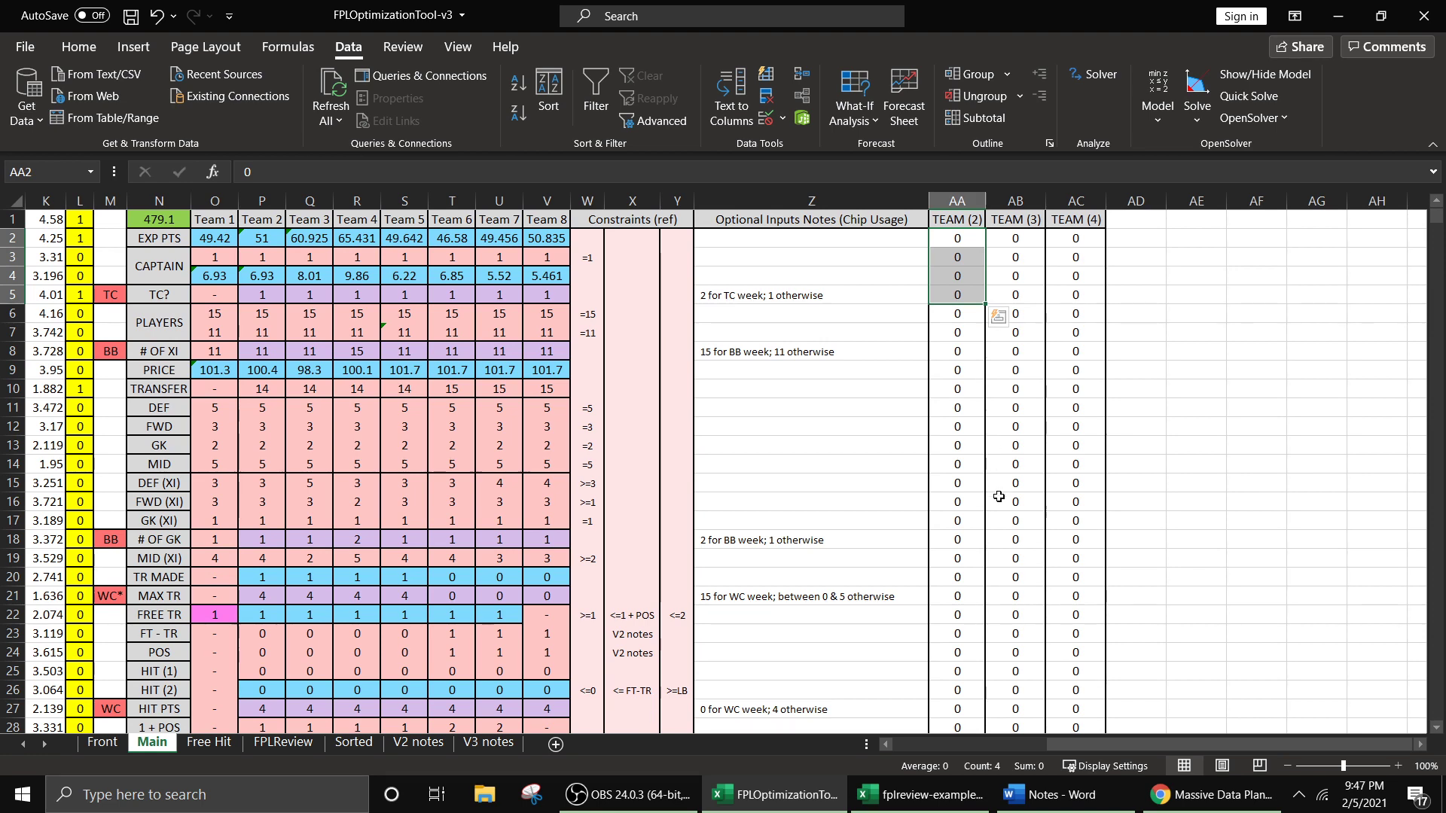
- Clear the selection in the TEAM (2) column and return to the player names and prices on sheet Main
click(789, 561)
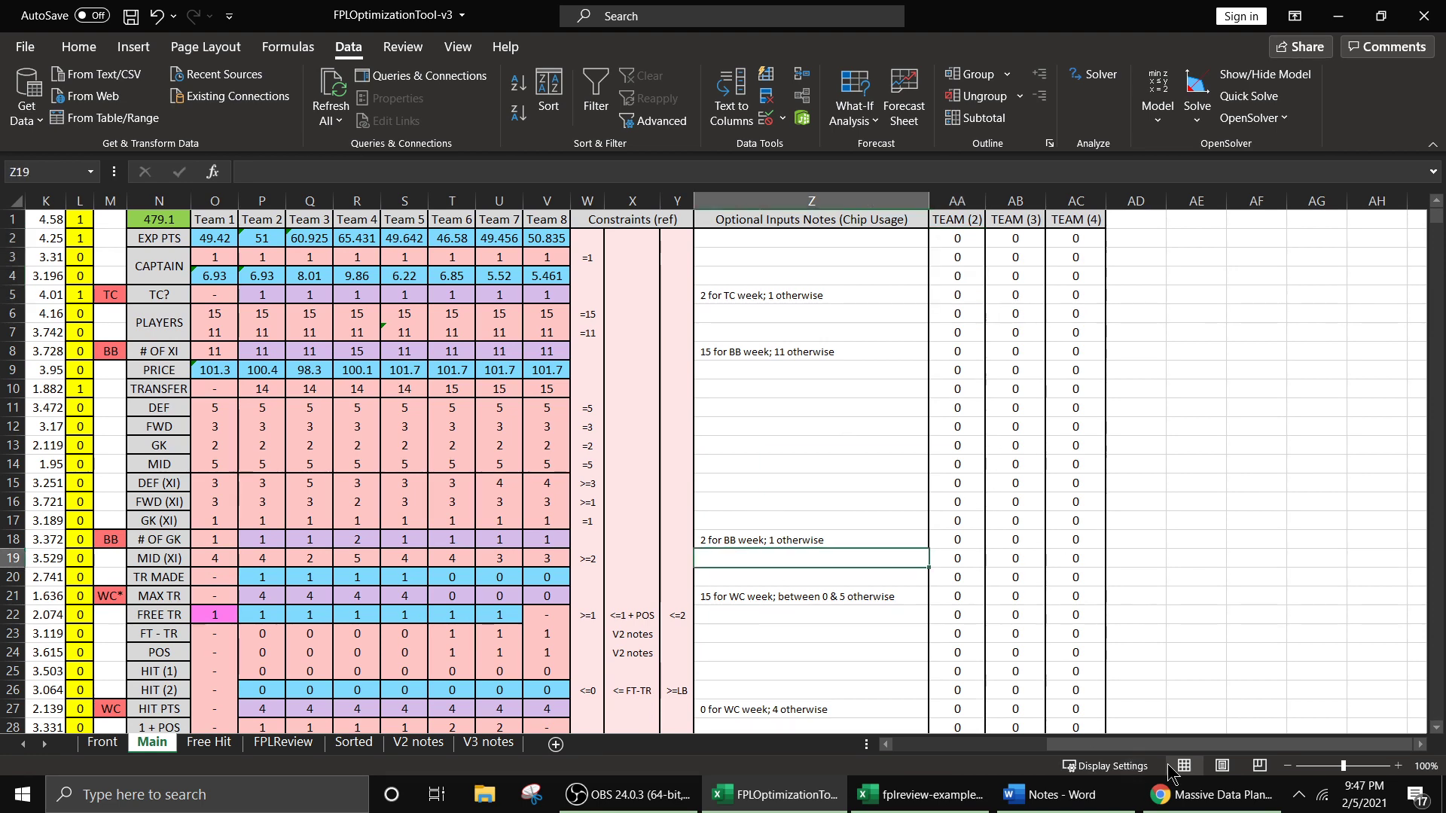
scroll(1175, 719, left, 5)
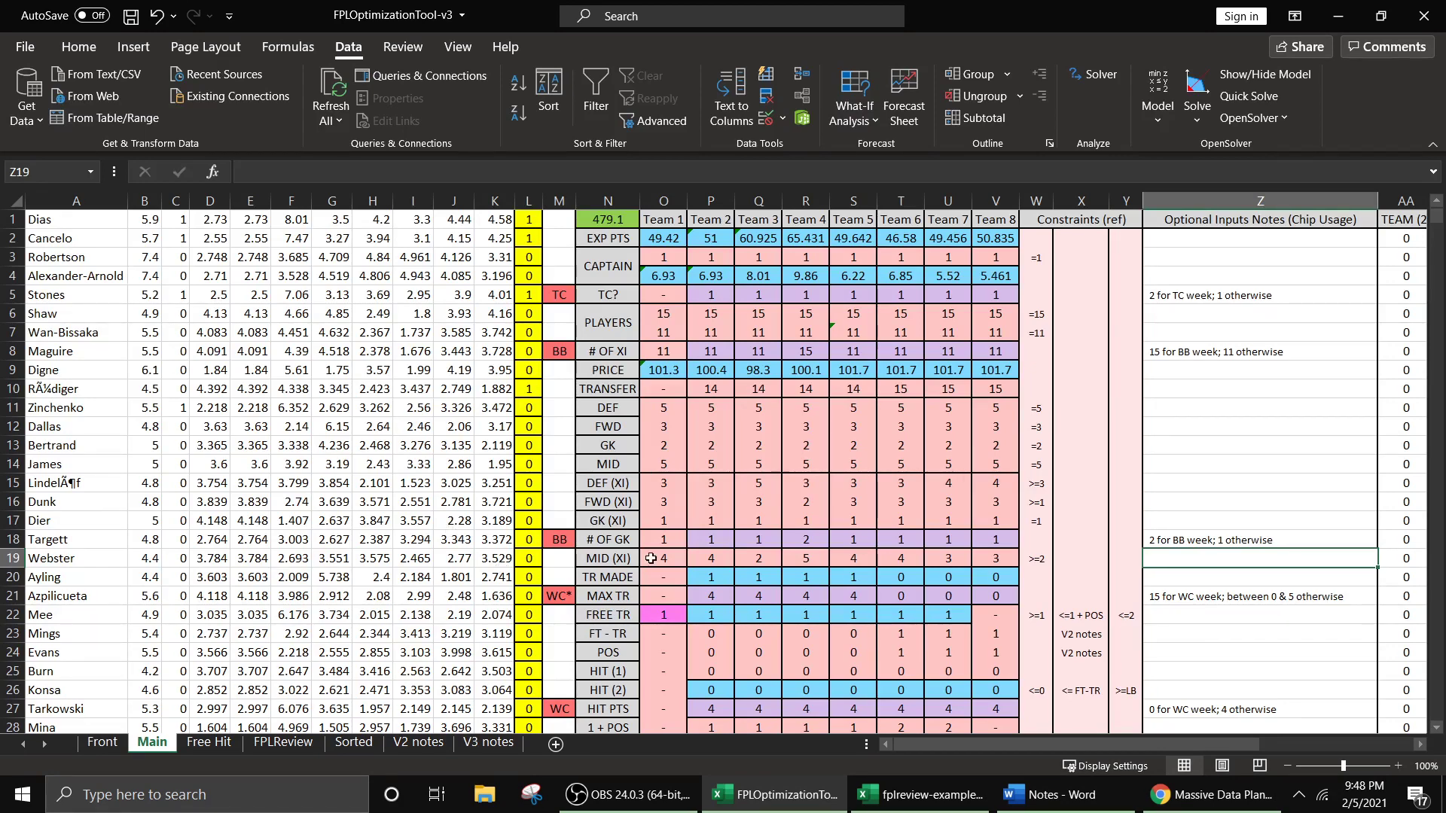
key(alt+Tab)
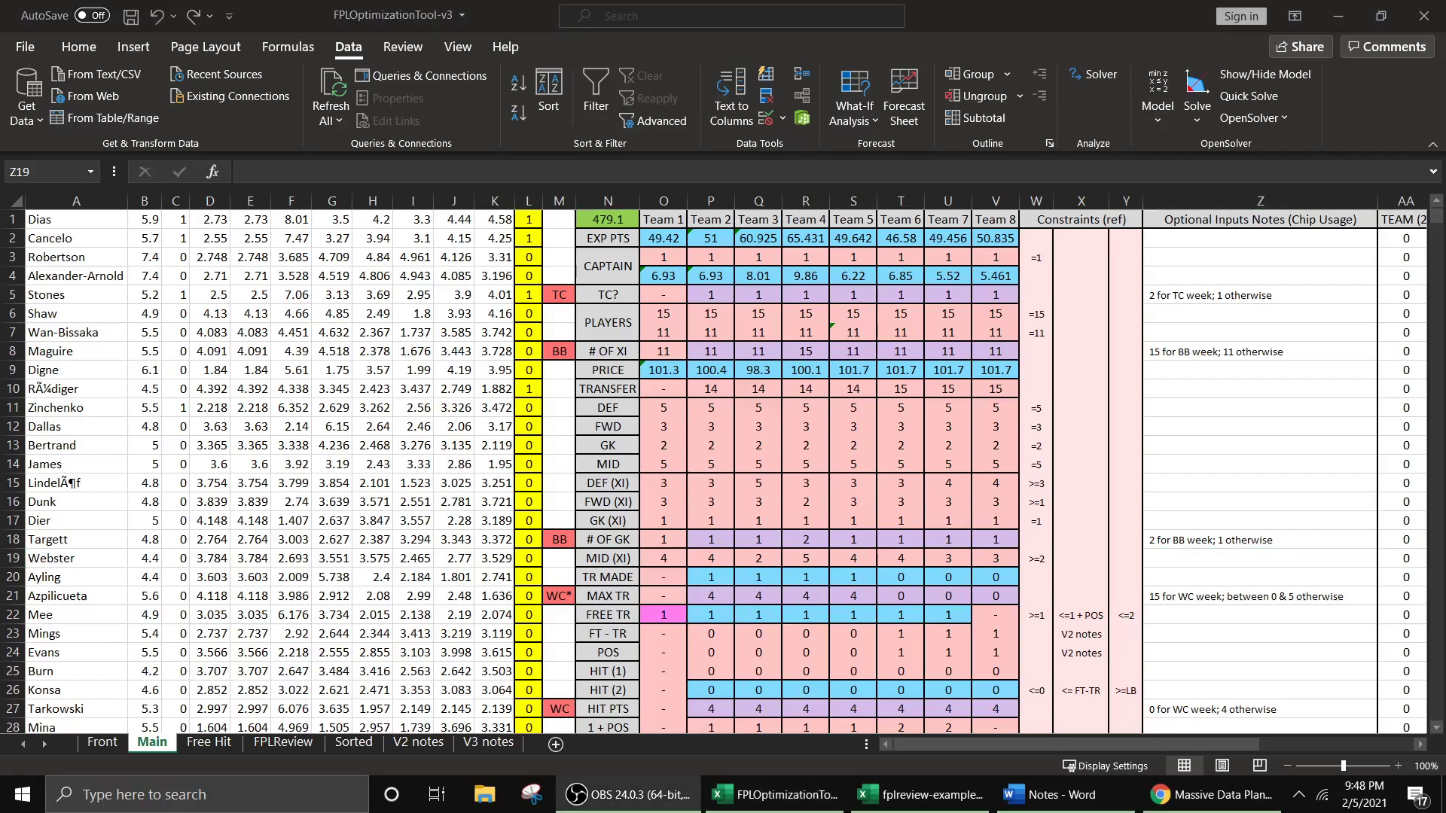